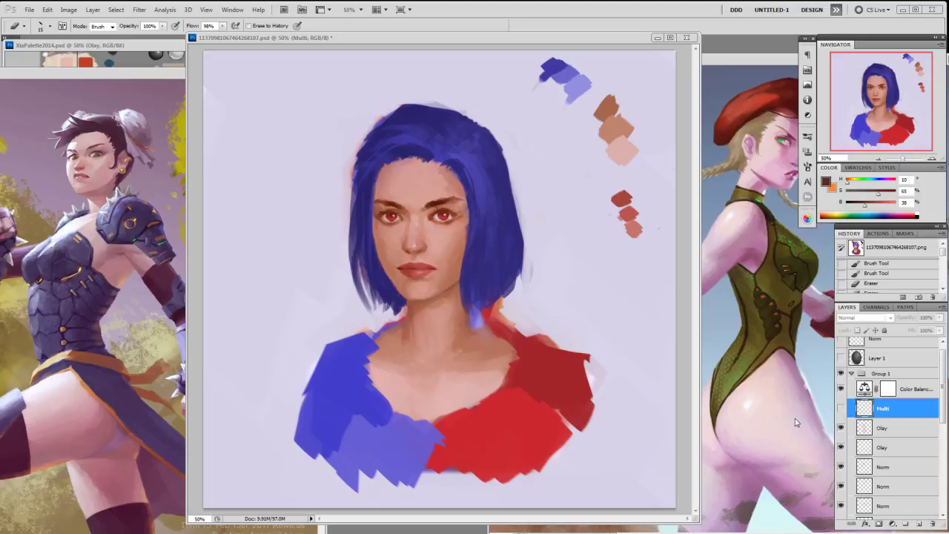
- Hide Group 1 to view the original portrait beneath the repainted version
left_click(839, 374)
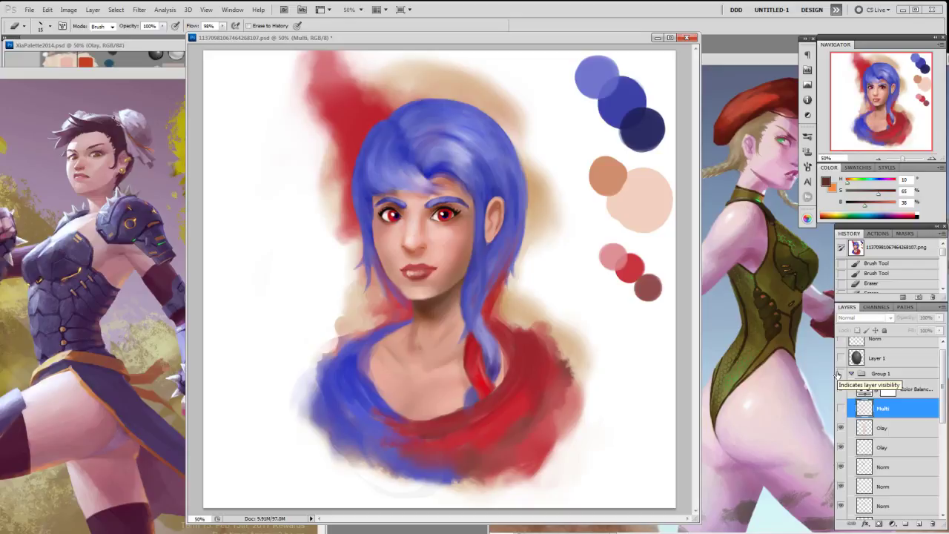
left_click(683, 317)
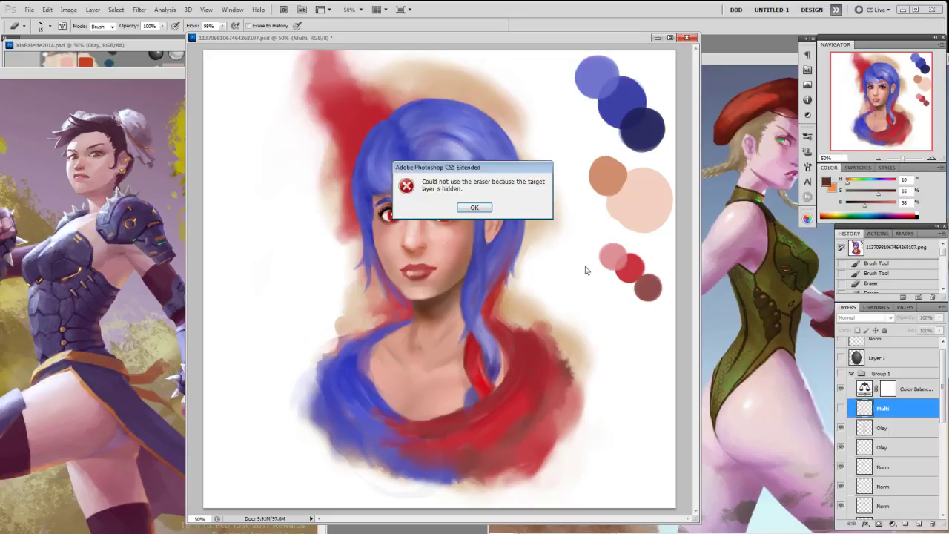
left_click(474, 207)
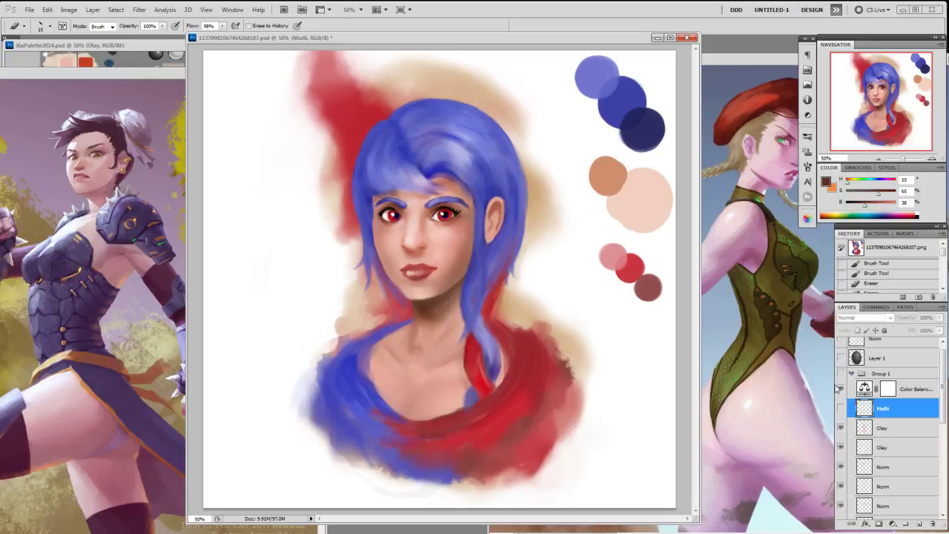
- With the Brush tool's colour picker, sample the original face's skin tones on the cheek, nose and chin shadow
key("b")
key("alt")
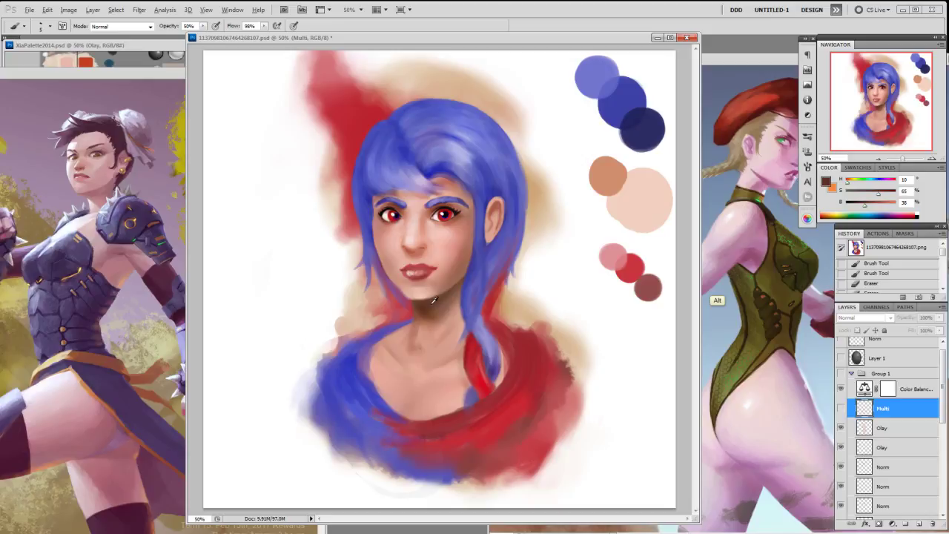
left_click(440, 230, "alt")
left_click(415, 234, "alt")
left_click(415, 235, "alt")
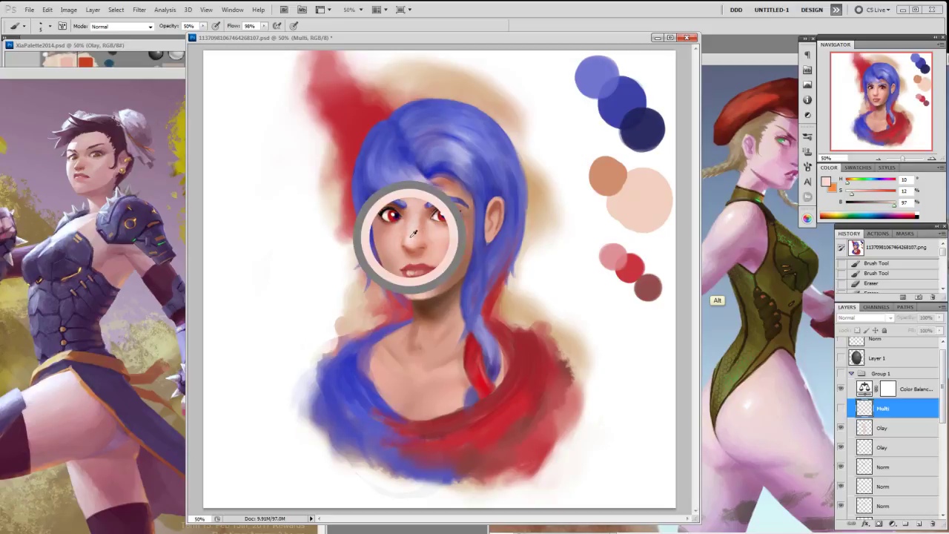
left_click_drag(434, 297, 414, 236)
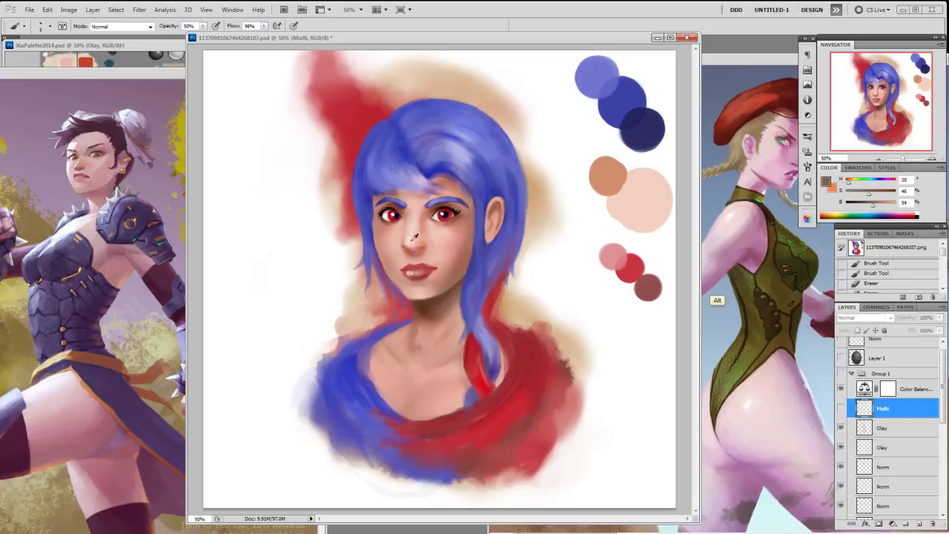
- Sample the lightest skin colours along the original portrait's nose bridge
left_click(412, 237, "alt")
left_click(414, 224, "alt")
left_click(419, 222, "alt")
left_click(416, 233, "alt")
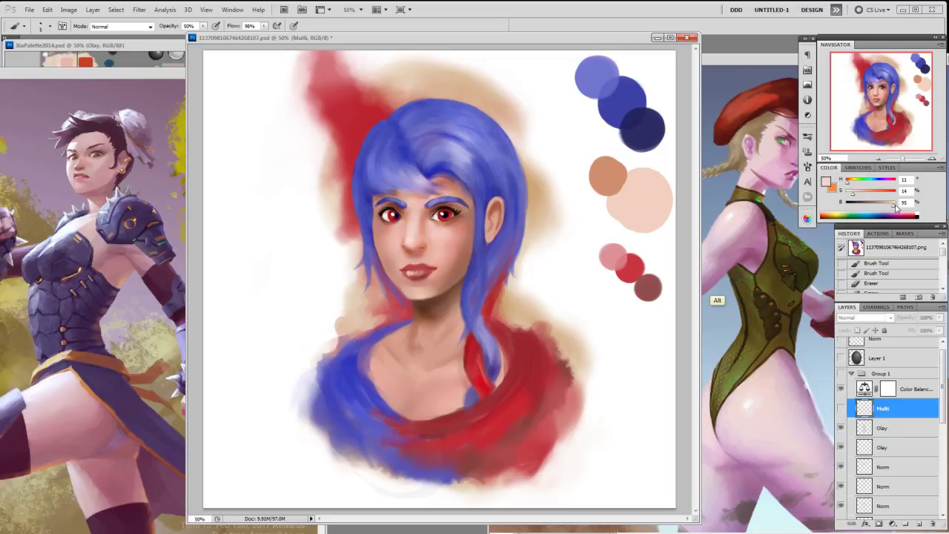
- Sample the darkest colours under the original portrait's chin and at the outer corner of the eye
left_click(424, 302, "alt")
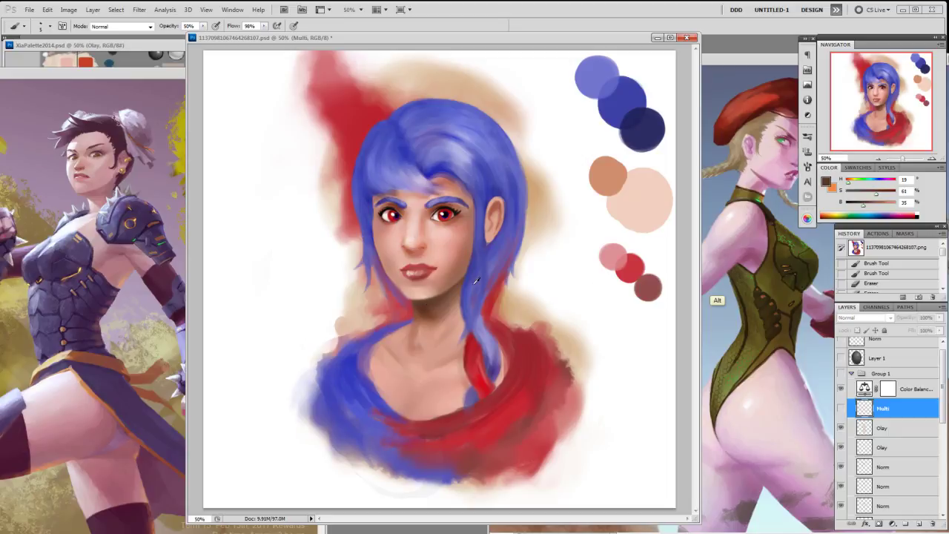
left_click(422, 297, "alt")
left_click(459, 208, "alt")
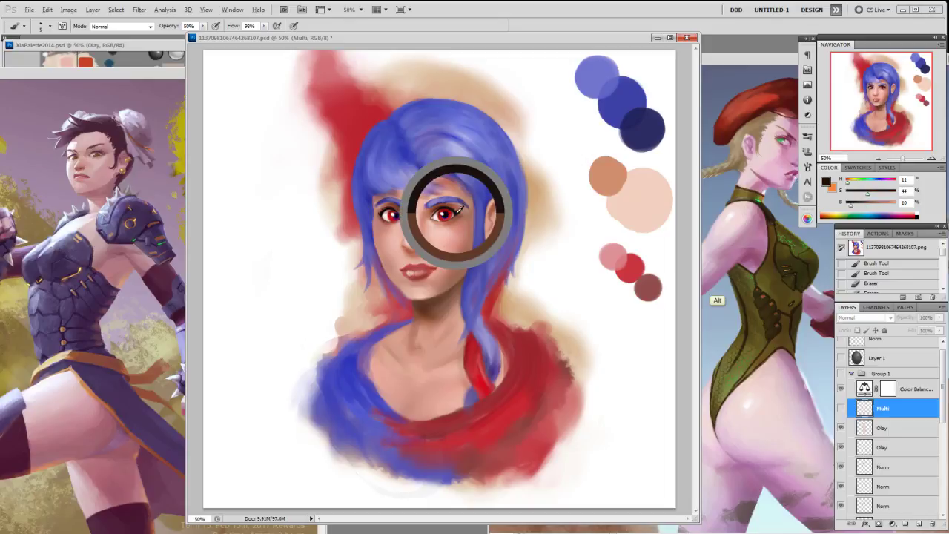
left_click(456, 212, "alt")
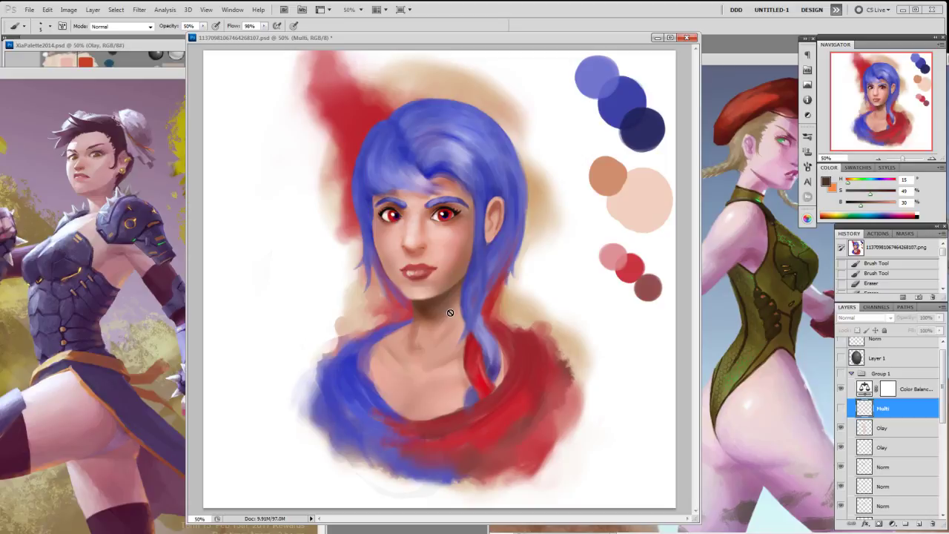
- Show Group 1 again to return to the repainted portrait
left_click(840, 374)
key("alt")
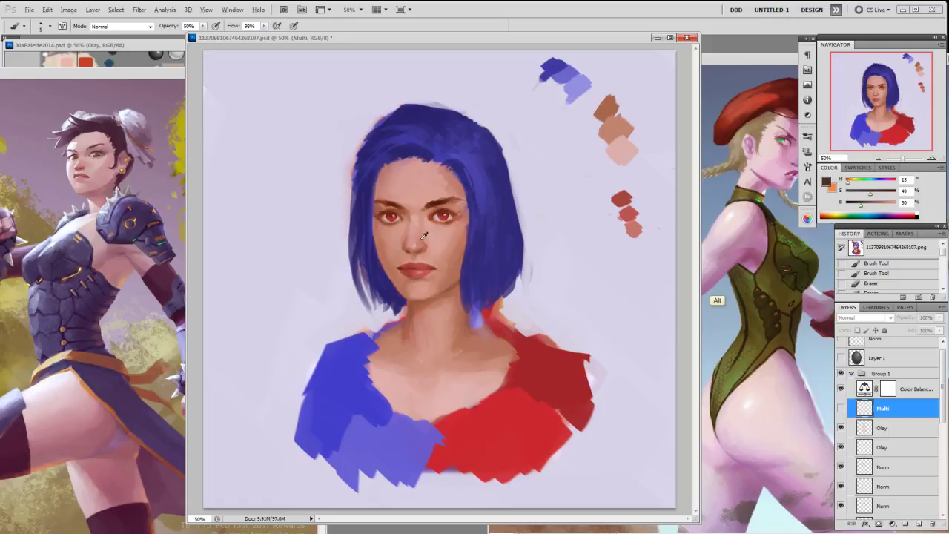
left_click(685, 316)
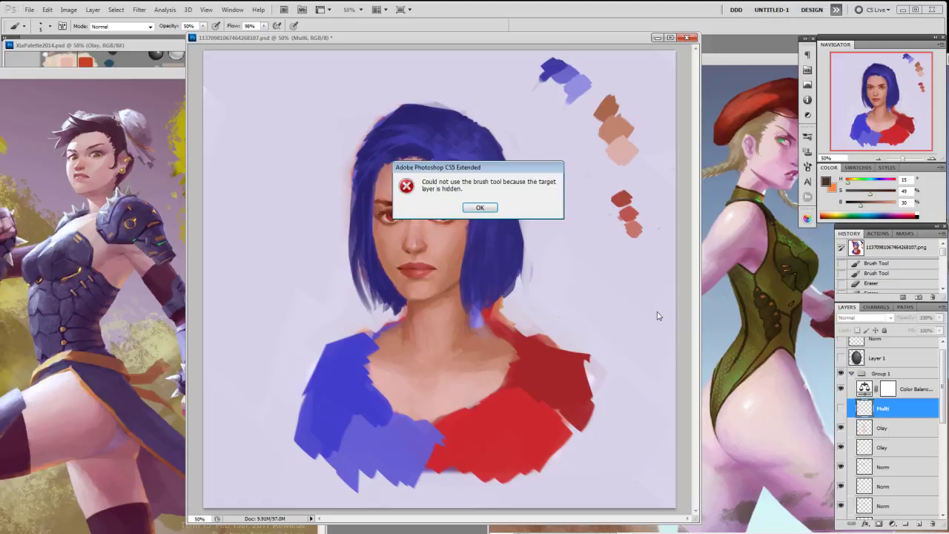
left_click(479, 207)
- Sample the skin colour beside the repainted portrait's nose and try to brush there on the hidden Multi layer
key("alt")
key("ctrl")
key("ctrl")
key("ctrl")
key("ctrl")
key("alt")
left_click(425, 230, "alt")
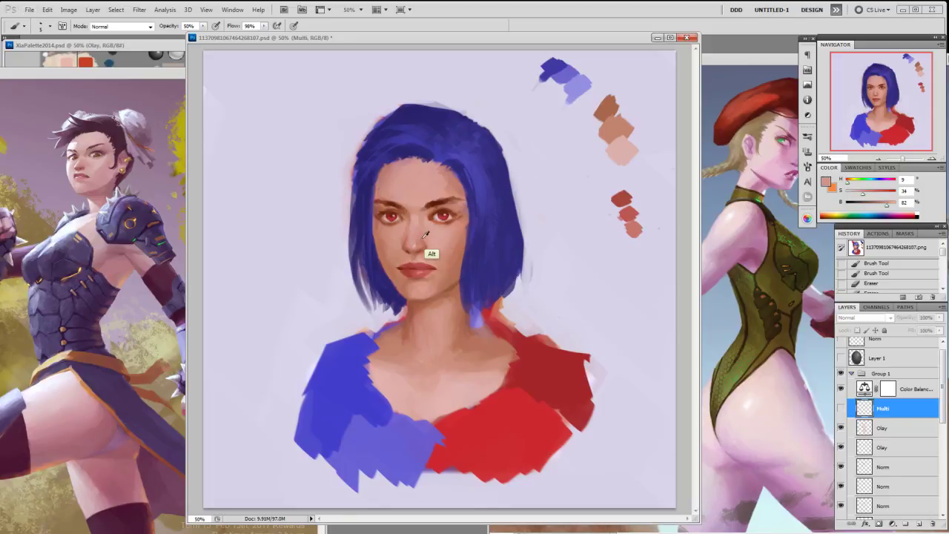
left_click(428, 239)
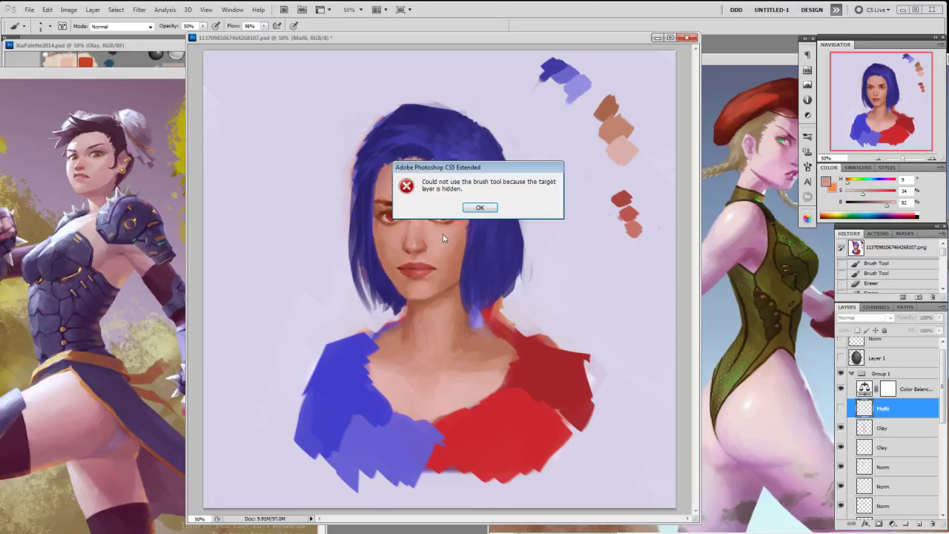
left_click(483, 210)
- Select the Olay layer directly below Multi and dab sampled skin tones beside the repainted portrait's nose
left_click(908, 432)
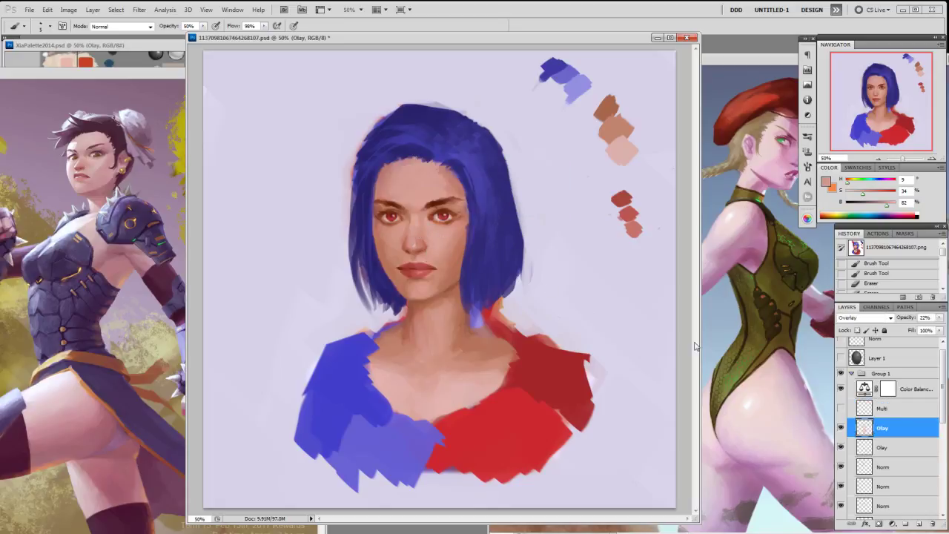
left_click(426, 247, "alt")
left_click_drag(425, 246, 428, 250)
key("alt")
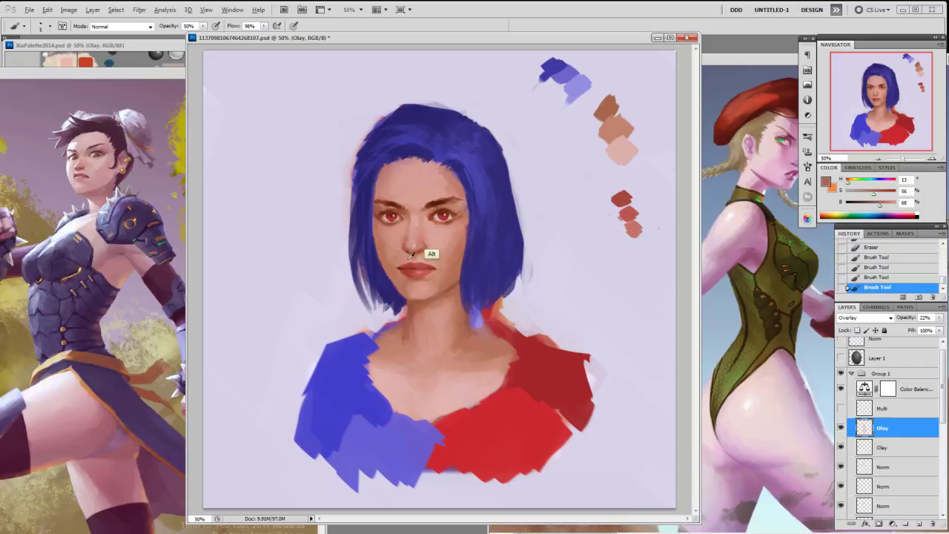
left_click(428, 242, "alt")
- Reposition the portrait window and sample the light and shadowed skin colours across the repainted cheek
left_click_drag(472, 49, 483, 45)
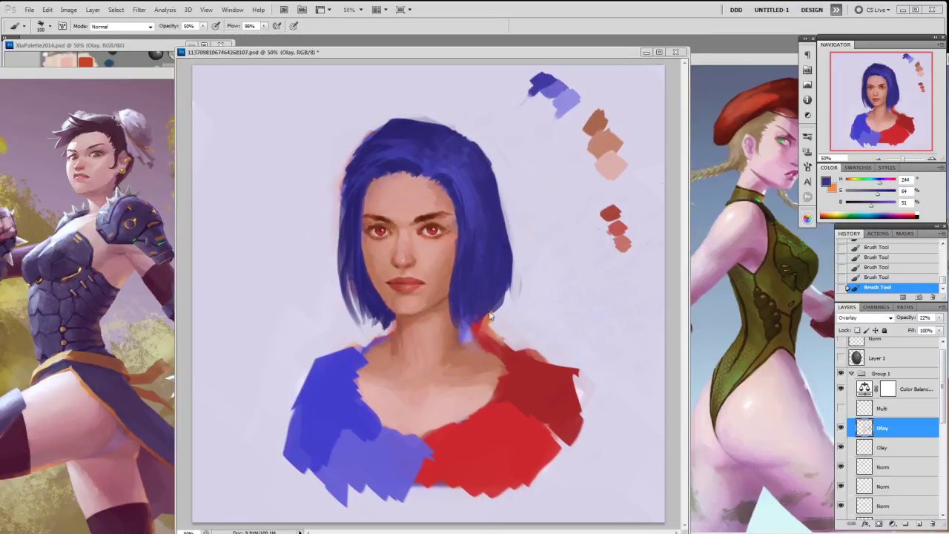
left_click(436, 249, "alt")
left_click(428, 248, "alt")
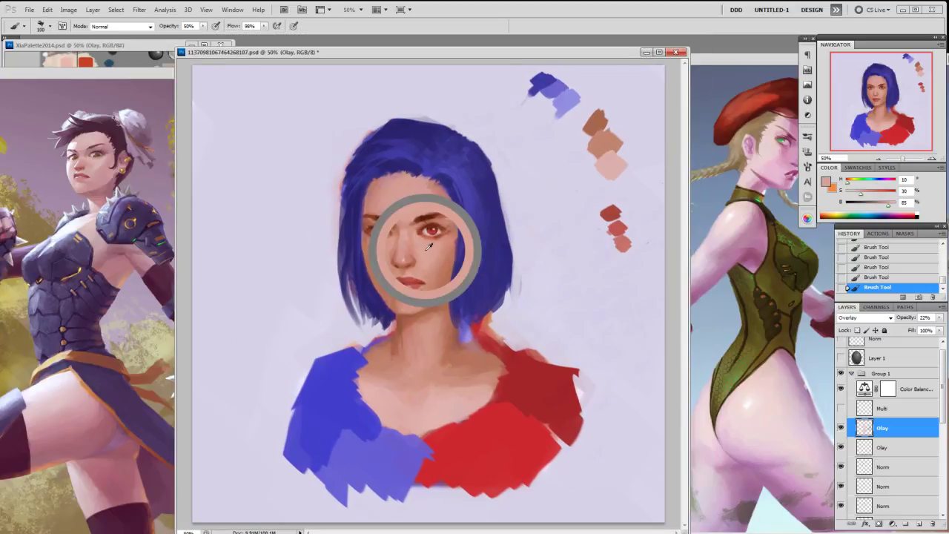
left_click(454, 260, "alt")
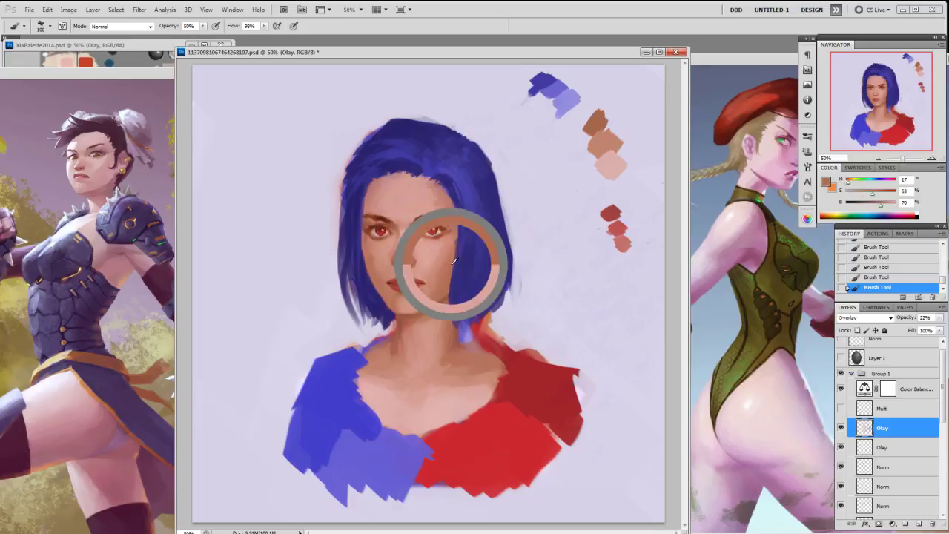
left_click(430, 252, "alt")
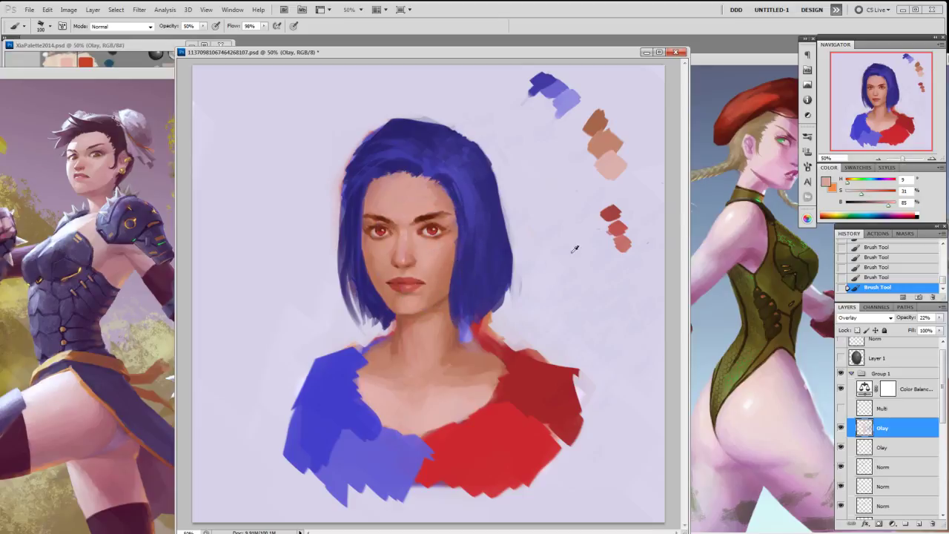
left_click(448, 265, "alt")
- Sample the repainted portrait's skin colours on the nose, around the eye and along the jaw
left_click(407, 254, "alt")
left_click(405, 254, "alt")
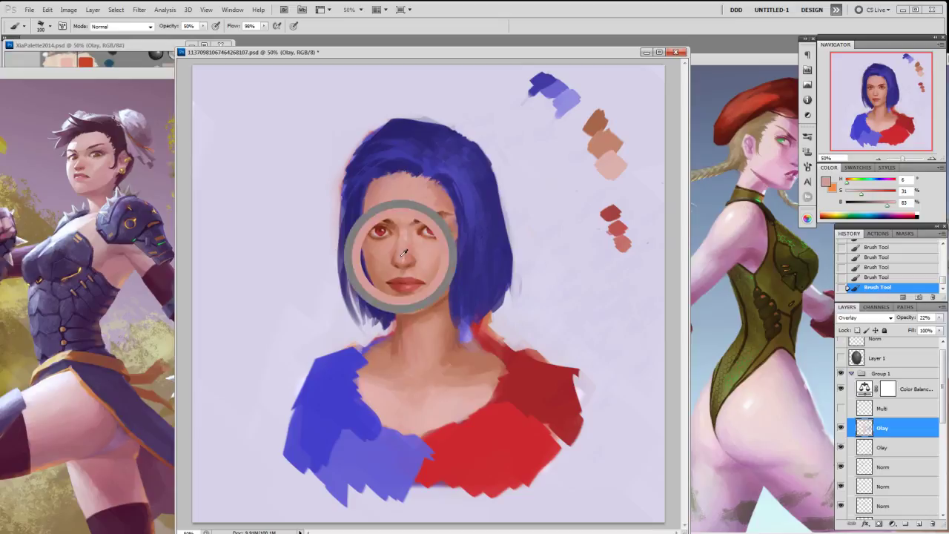
left_click(407, 255, "alt")
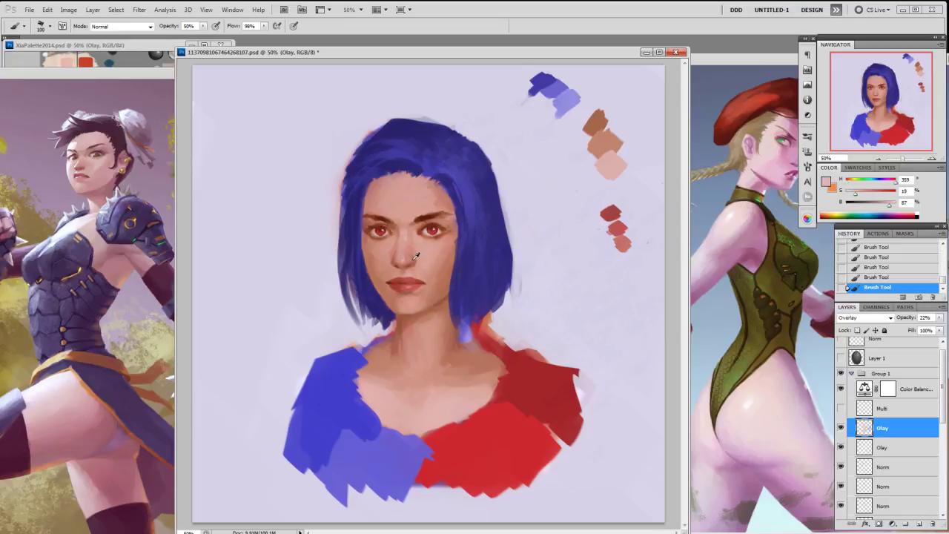
left_click(416, 256, "alt")
mouse_move(431, 222)
left_mouse_down()
mouse_move(410, 240)
mouse_move(432, 222)
mouse_move(430, 212)
left_mouse_up()
mouse_move(449, 294)
left_mouse_down()
mouse_move(437, 293)
mouse_move(450, 293)
left_mouse_up()
- Toggle Group 1's visibility to compare the original portrait with the repainted one
left_click(841, 375)
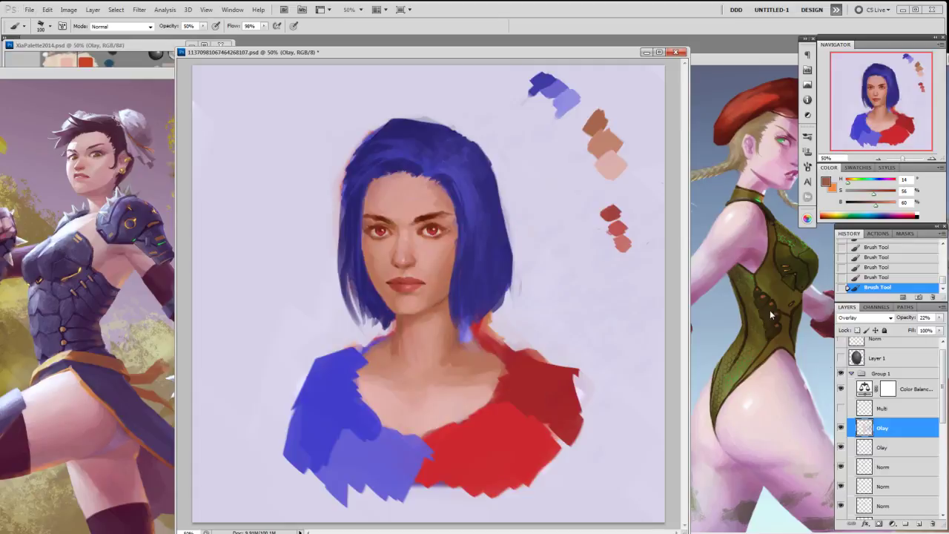
left_click(841, 375)
key("r")
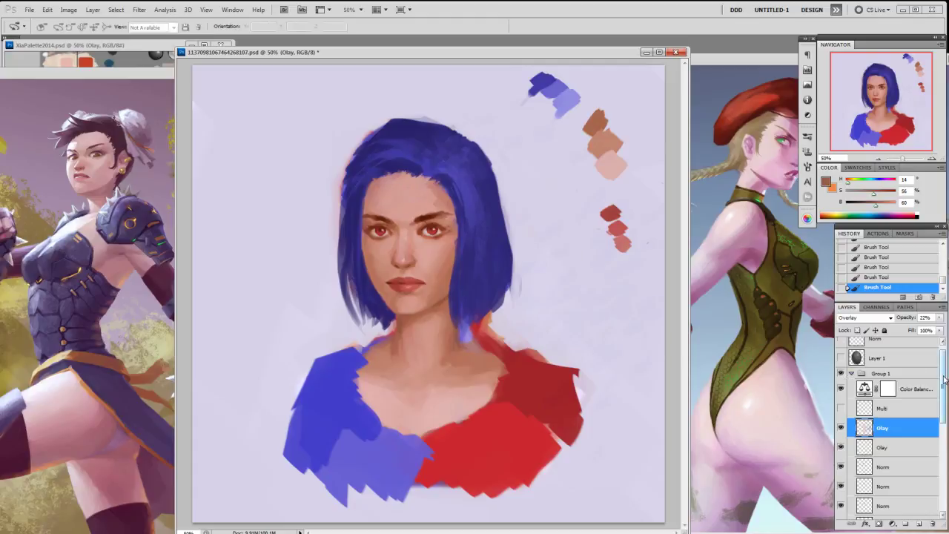
scroll(882, 371, "up", 1)
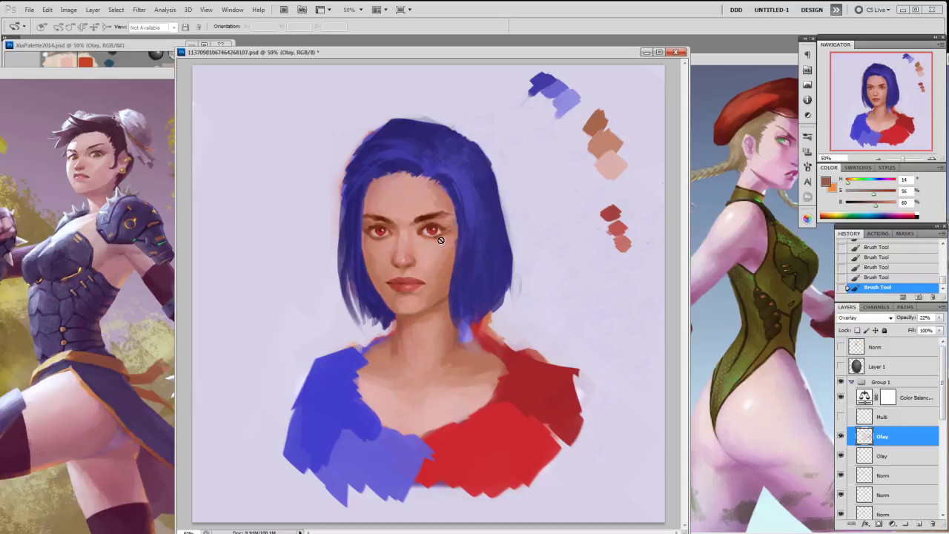
key("alt")
key("b")
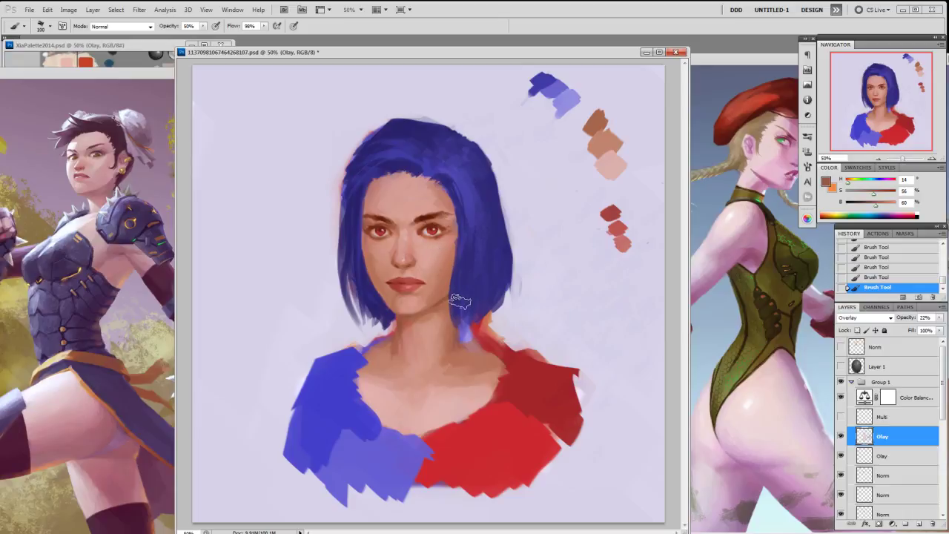
left_click(841, 382)
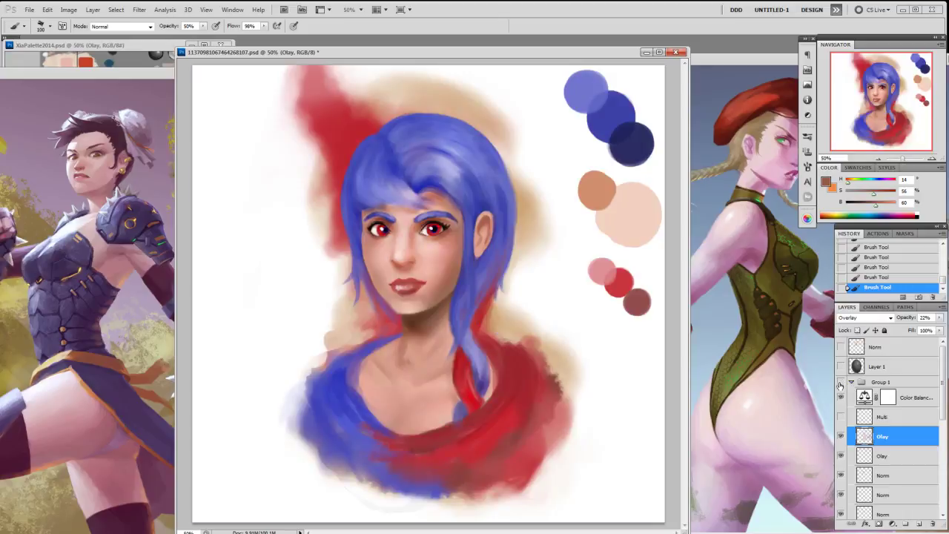
left_click(841, 382)
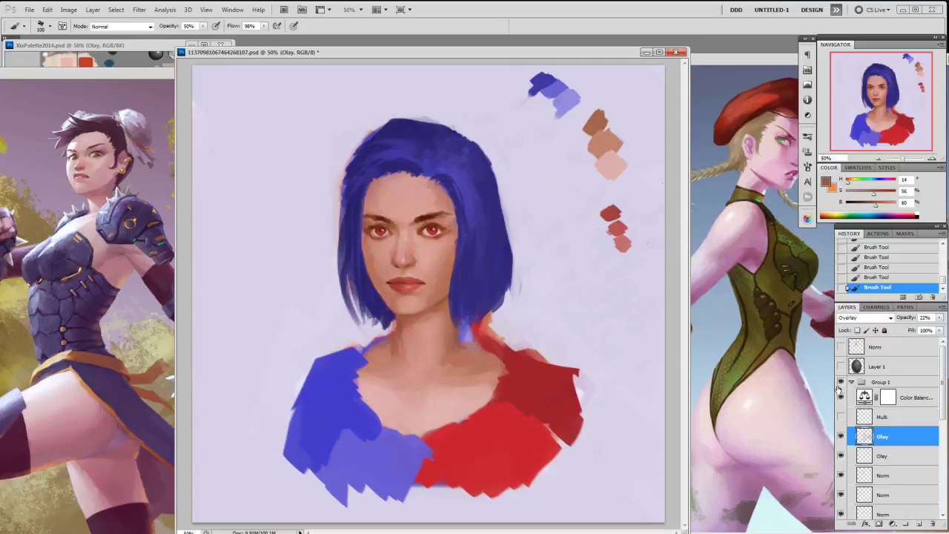
- Widen the portrait window, then bring the cammy-sf.psd window forward and reposition it beside the portrait
key("v")
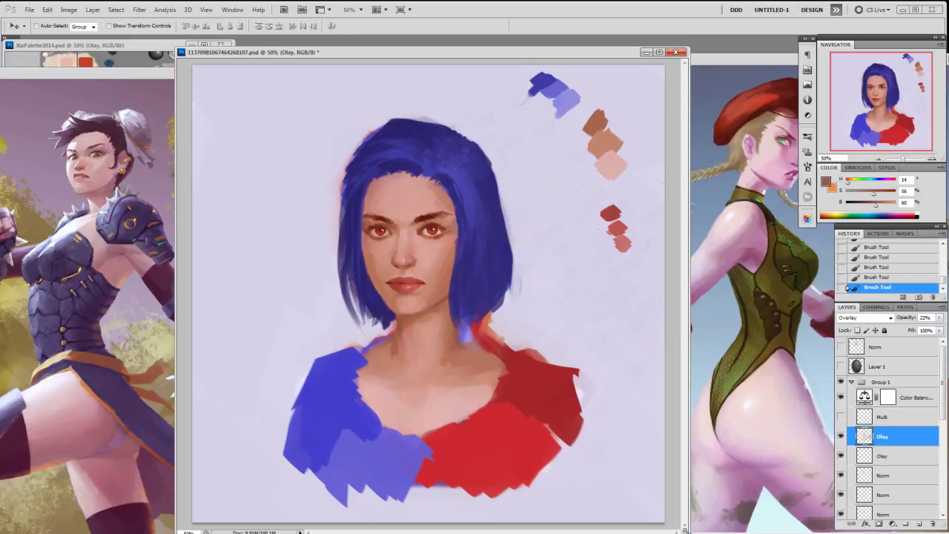
left_click_drag(685, 529, 698, 529)
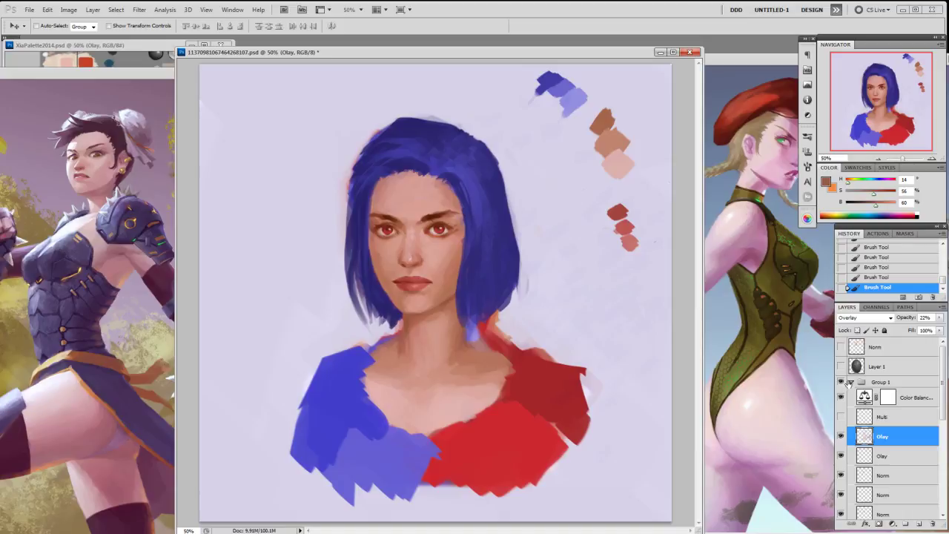
left_click(750, 89)
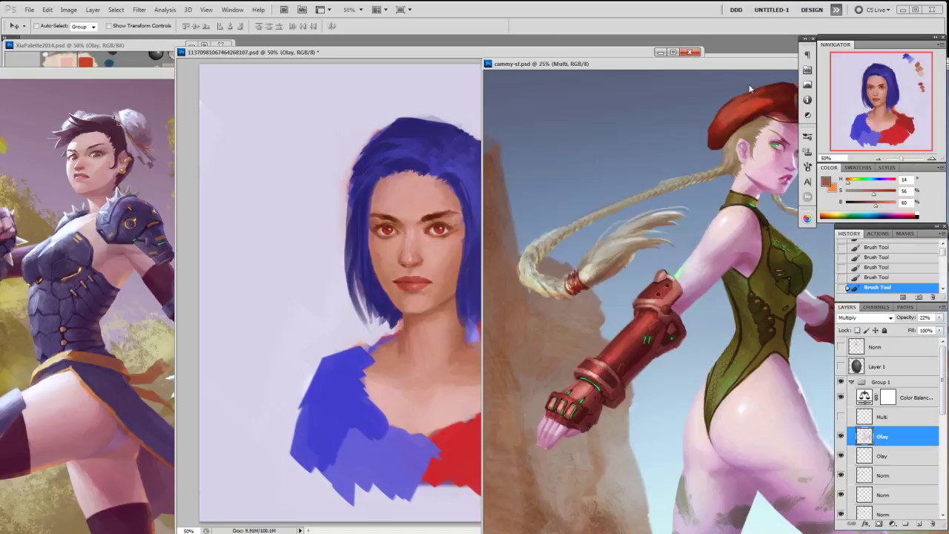
left_click_drag(705, 66, 676, 71)
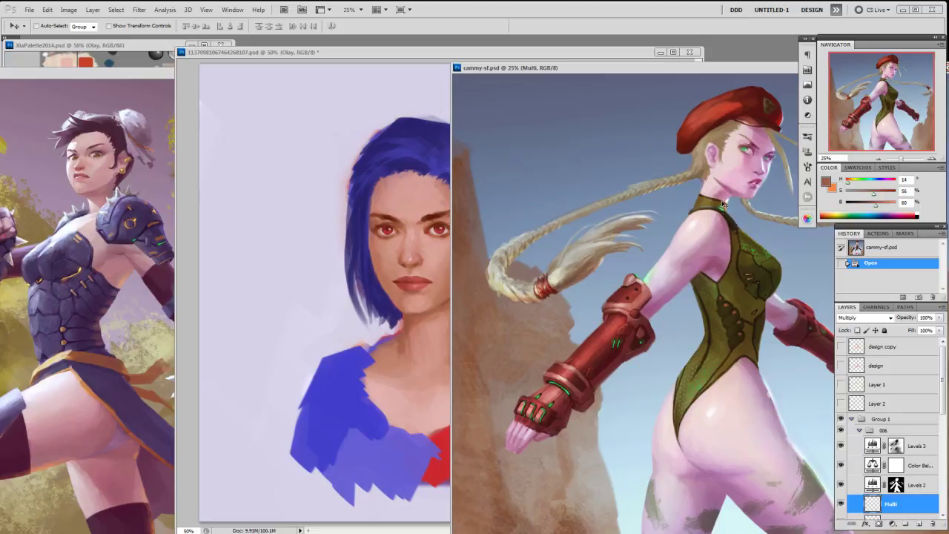
- Bring mech-chunli-insta.jpg forward and sample the skin colours on the character's cheek with the Brush tool's colour picker
left_click(127, 85)
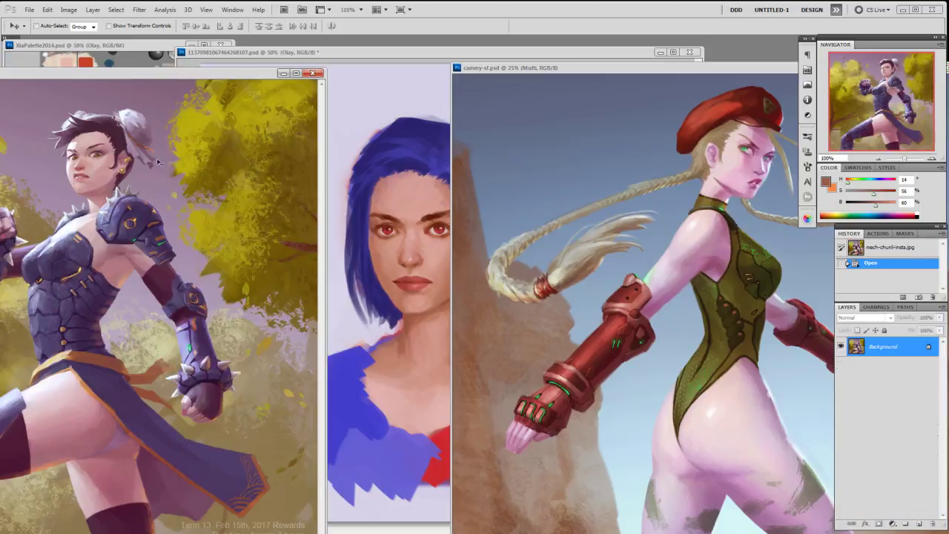
key("b")
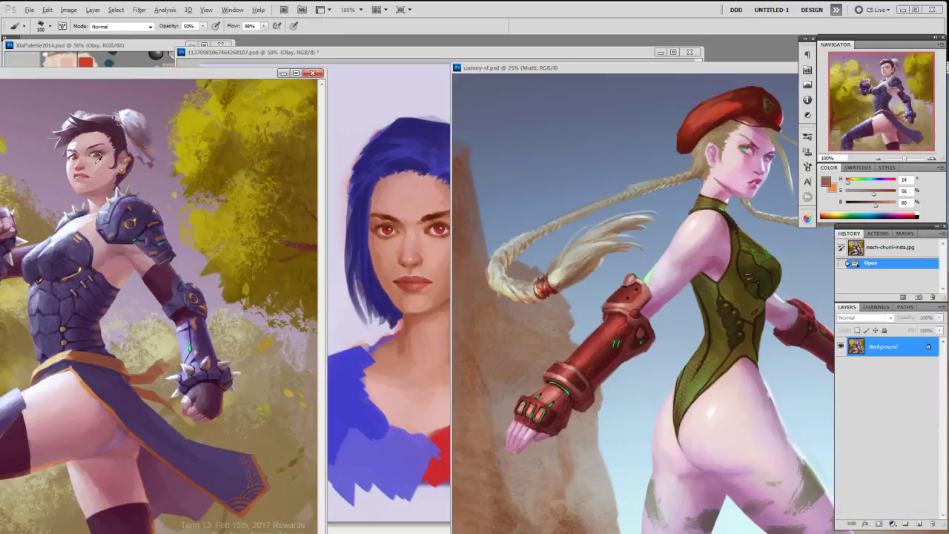
left_click(98, 157, "alt")
left_click_drag(98, 157, 101, 158)
left_click(101, 158, "alt")
left_click(105, 164, "alt")
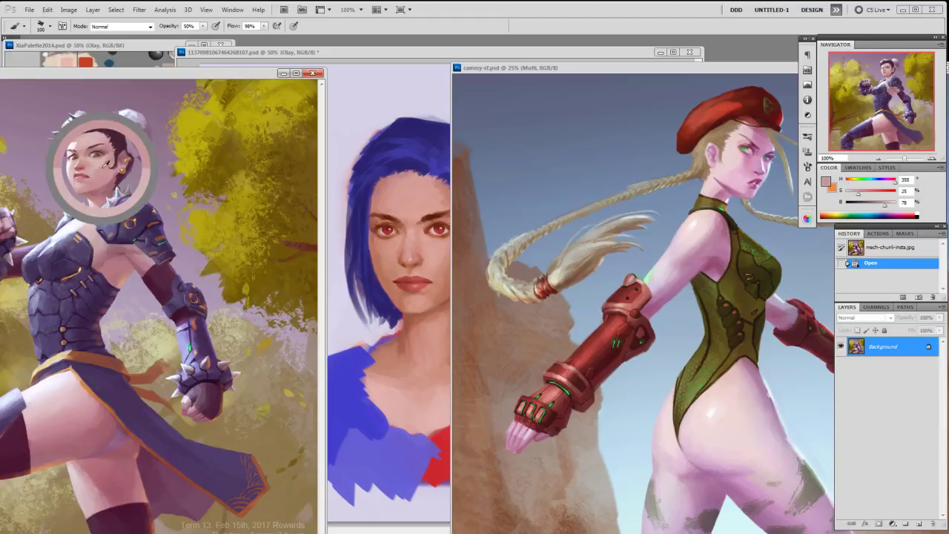
- Sample the skin colours on the cheek and around the eye of the character in cammy-sf.psd
left_click(742, 159, "alt")
left_click(752, 160, "alt")
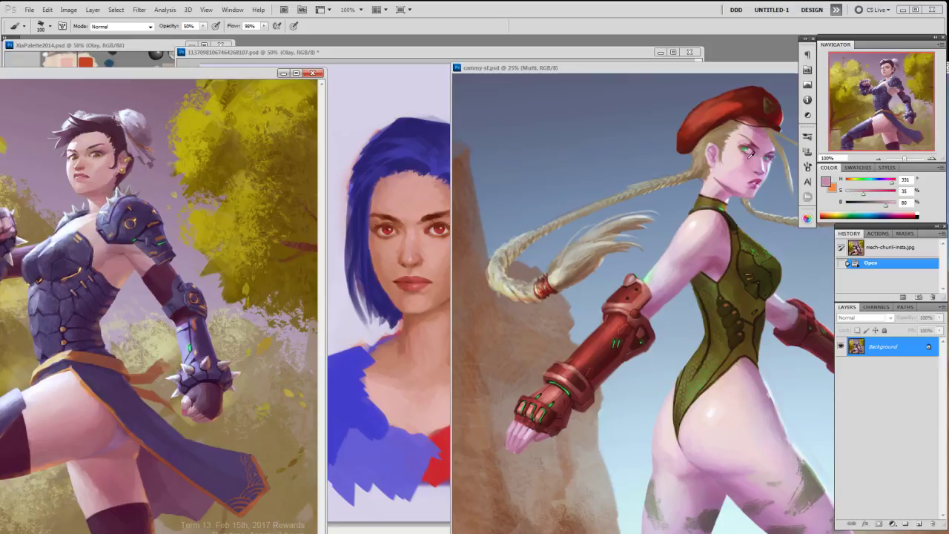
left_click(741, 153, "alt")
left_click(744, 153, "alt")
- Bring the portrait window forward and toggle Group 1's visibility repeatedly to compare the original with the repaint, leaving the group visible
left_click(445, 75)
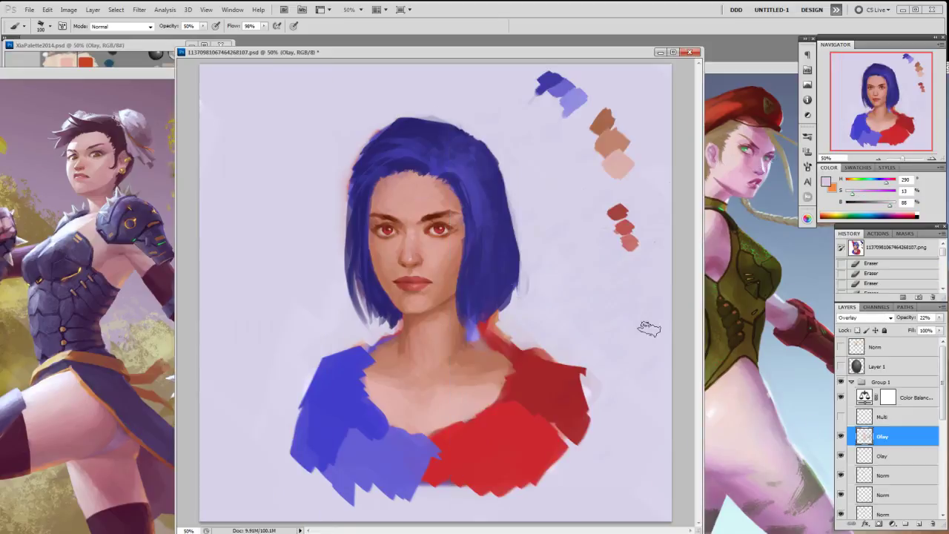
left_click(841, 382)
left_click(840, 382)
left_click(841, 383)
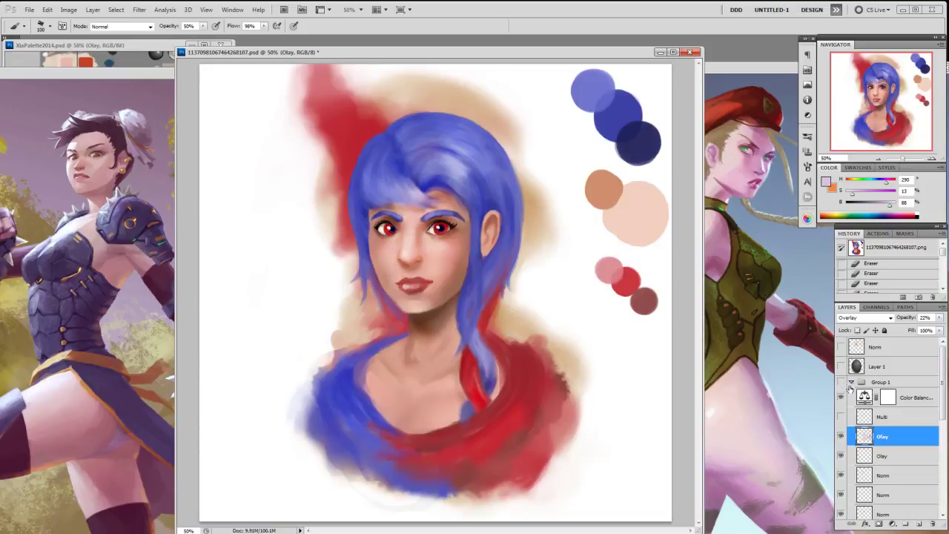
left_click(840, 383)
left_click(840, 383)
left_click(840, 383)
left_click(840, 383)
left_click(840, 383)
left_click(841, 382)
left_click(840, 383)
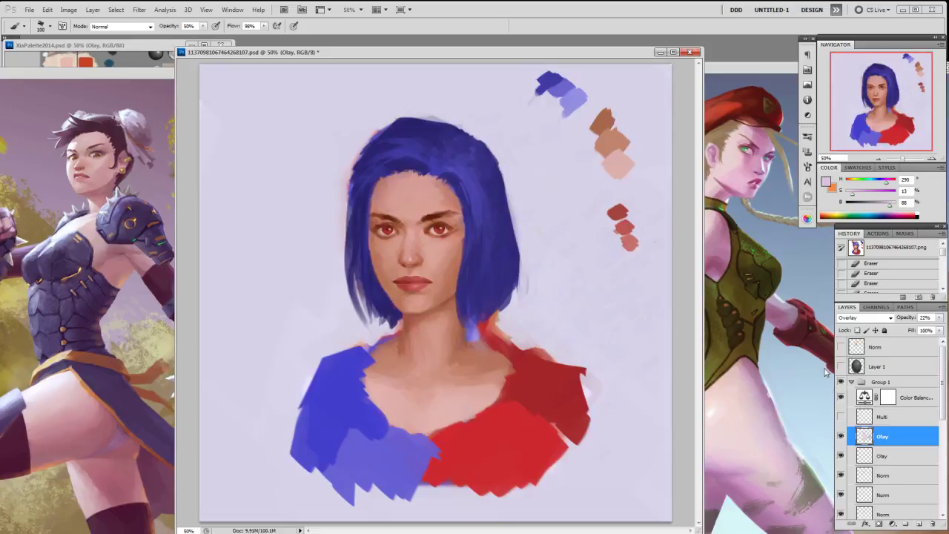
- Choose the 19 px brush preset with 74% hardness for the portrait
right_click(569, 324)
left_click(635, 386)
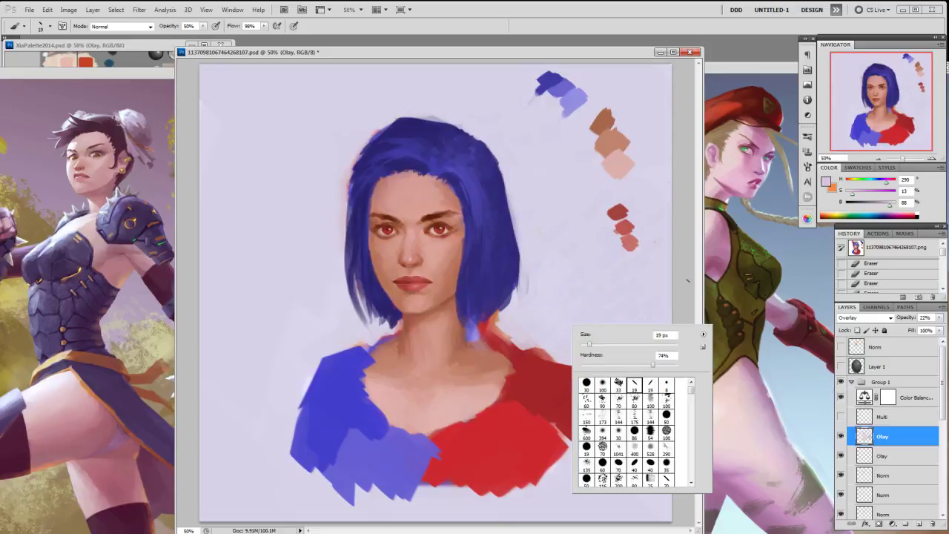
left_click(670, 182)
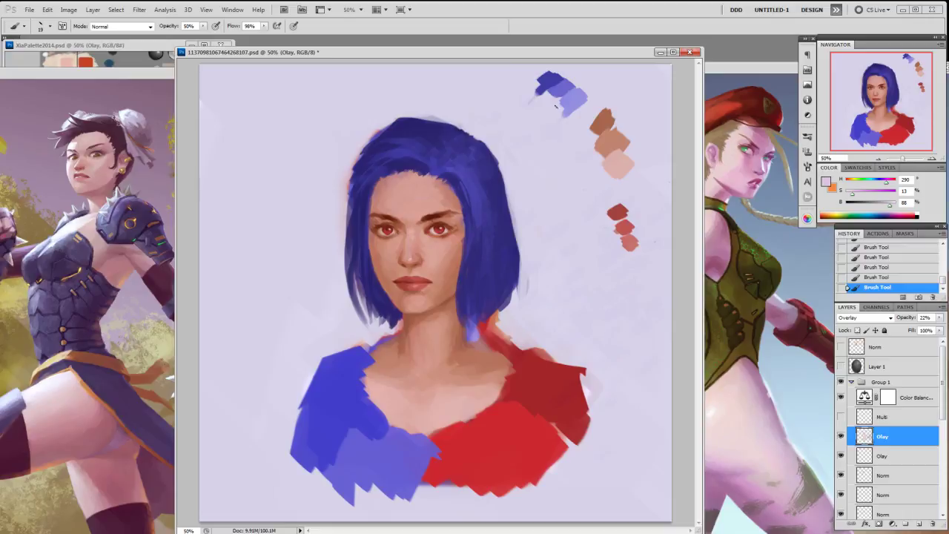
- Shift the portrait window slightly and bring mech-chunli-insta.jpg and cammy-sf.psd forward around it to compare the paintings, then return to the portrait
left_click_drag(562, 58, 572, 53)
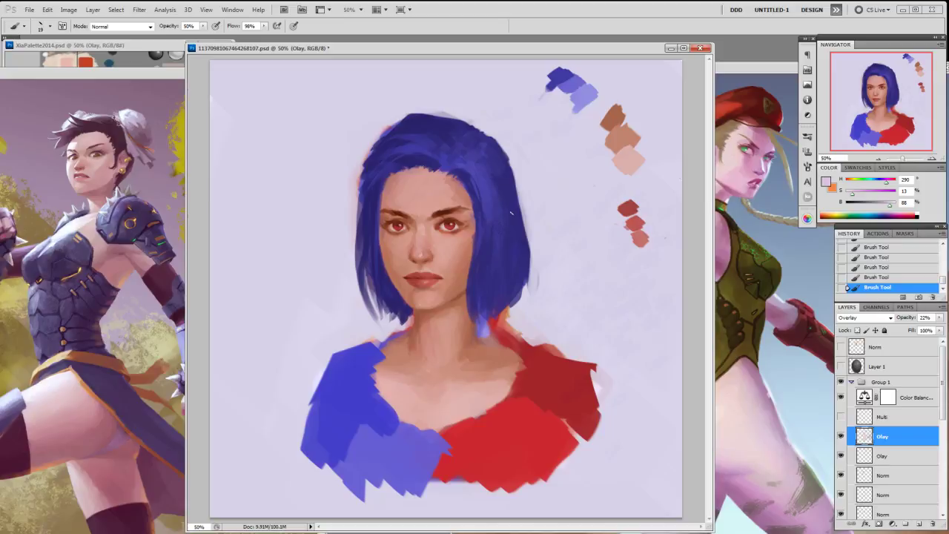
left_click(156, 74)
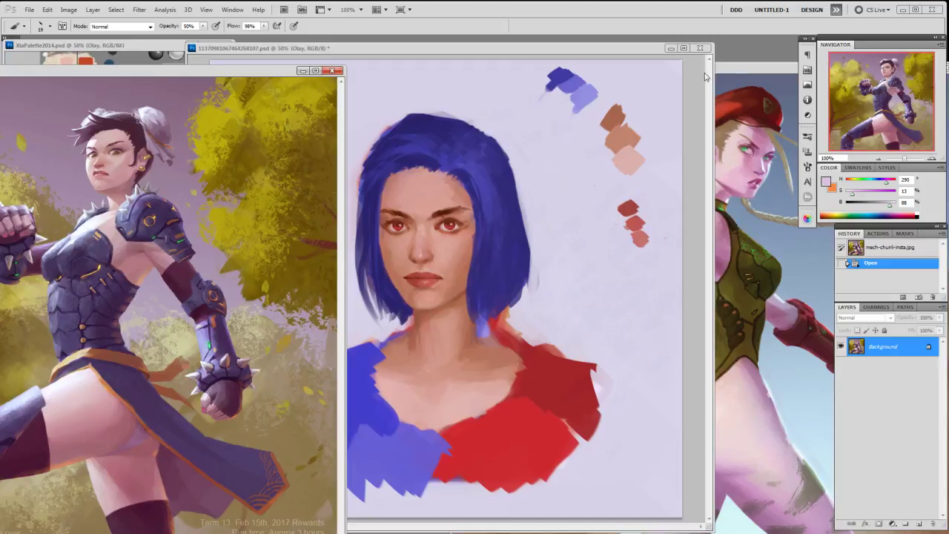
left_click(737, 67)
left_click_drag(206, 72, 194, 75)
left_click(350, 51)
left_click(751, 74)
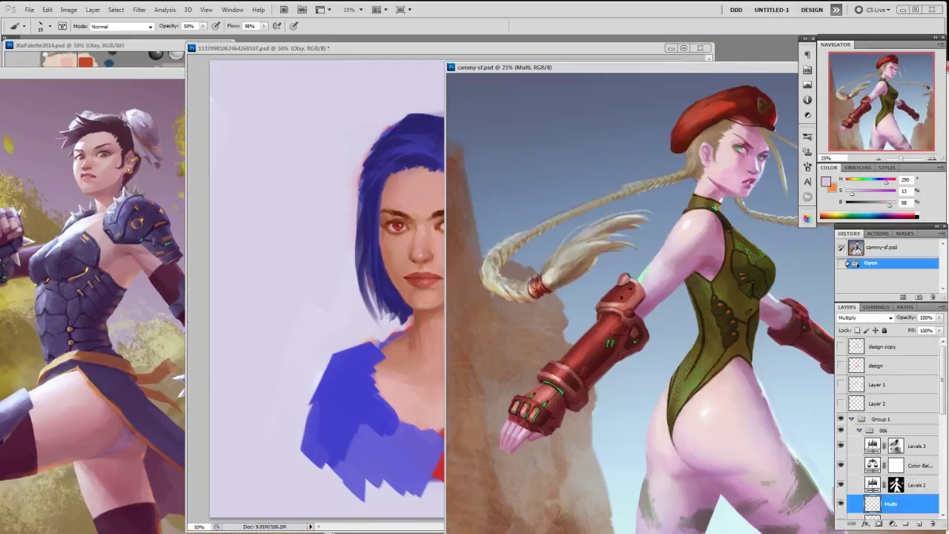
left_click(589, 47)
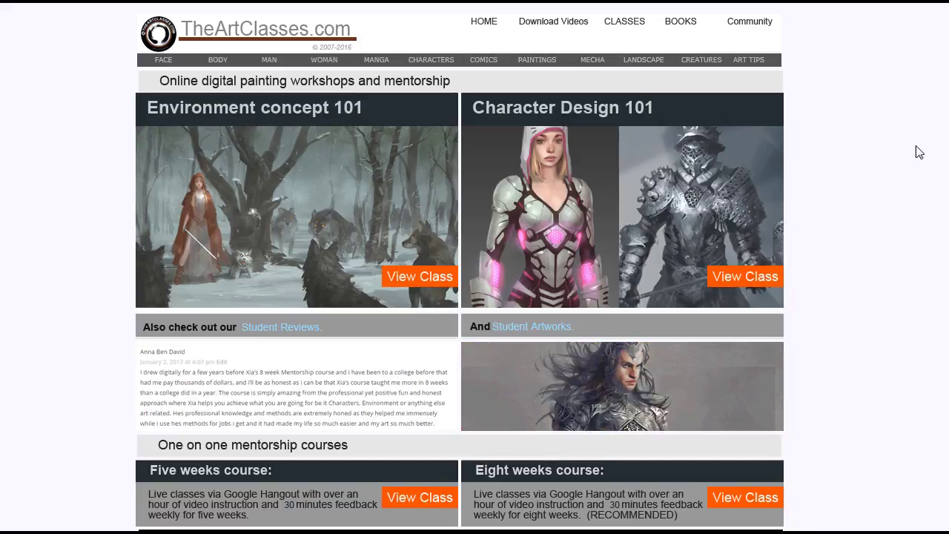
- On TheArtClasses.com, open the Student Artworks page and look through the students' before-and-after paintings
scroll(459, 267, "down", 1)
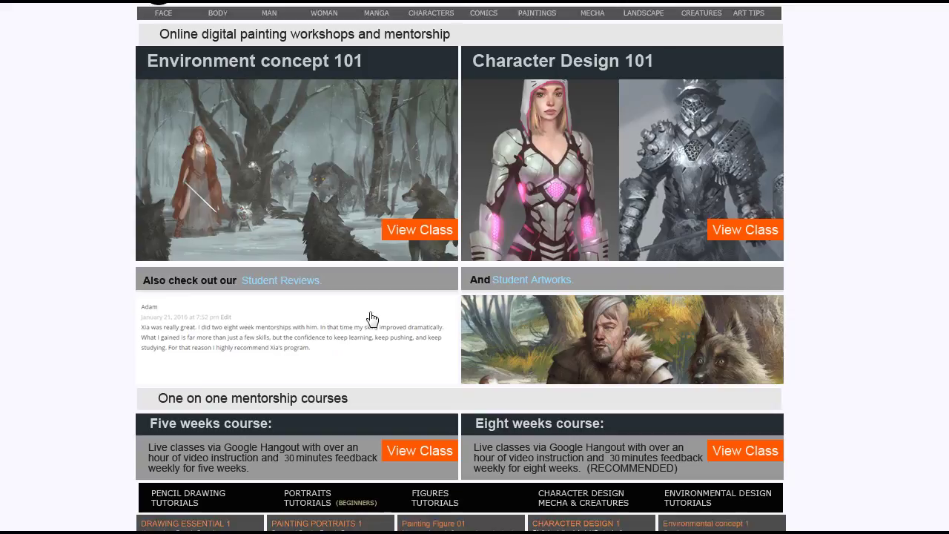
left_click(275, 289)
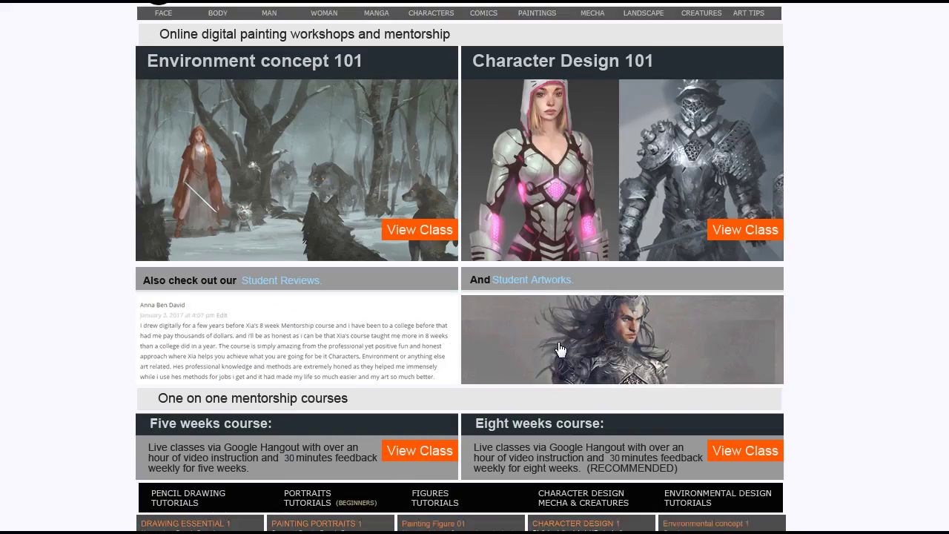
left_click(561, 350)
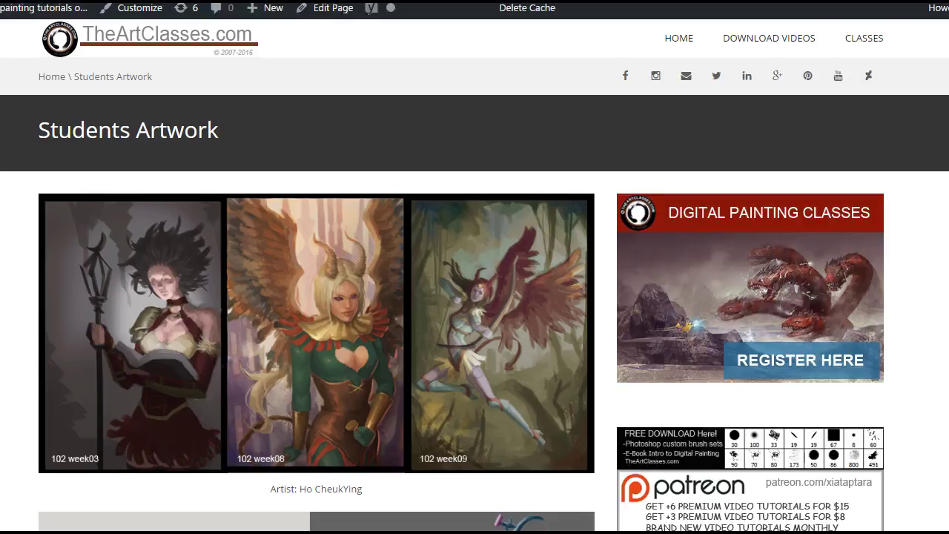
scroll(474, 275, "down", 10)
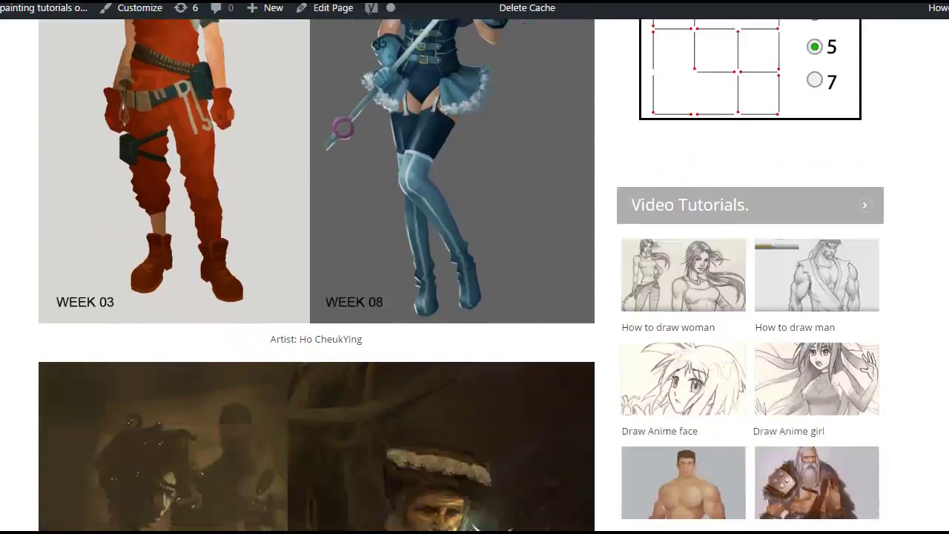
scroll(474, 275, "down", 8)
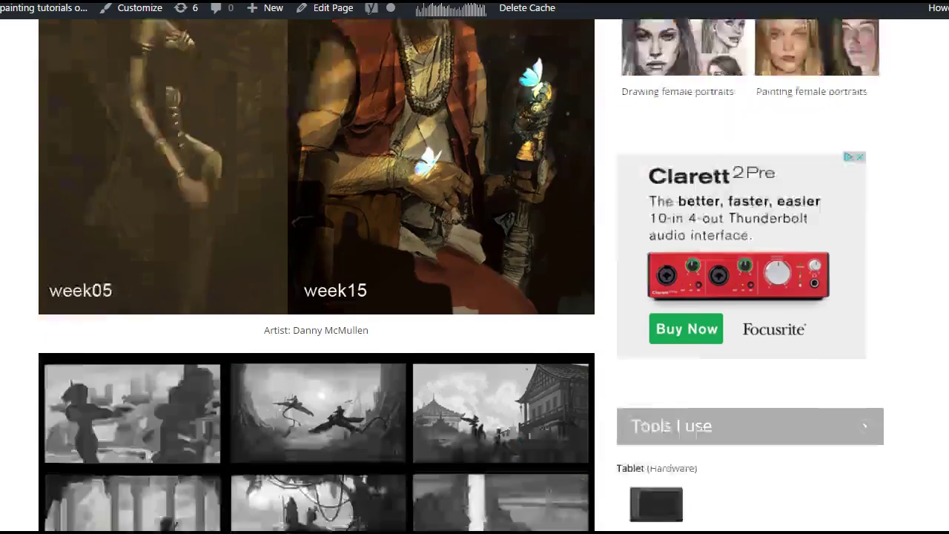
scroll(475, 274, "down", 2)
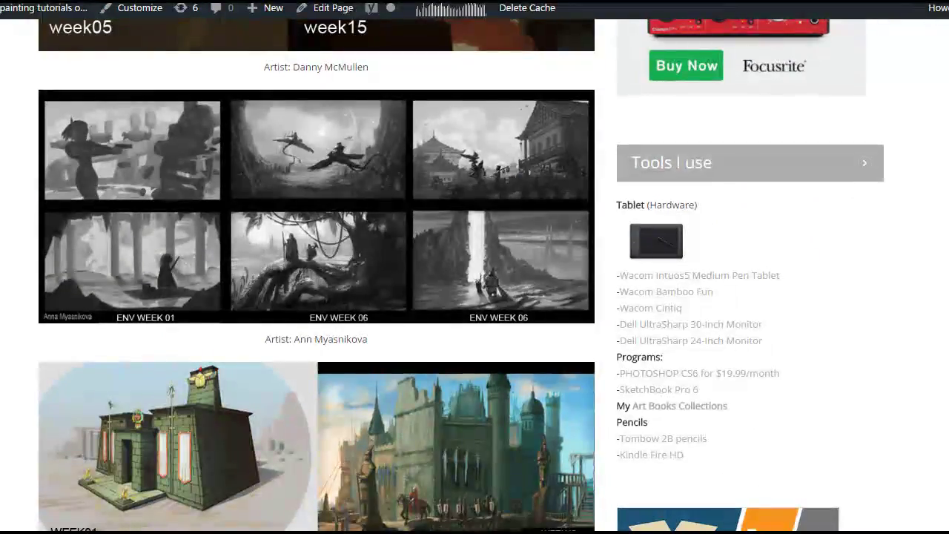
scroll(413, 337, "up", 1)
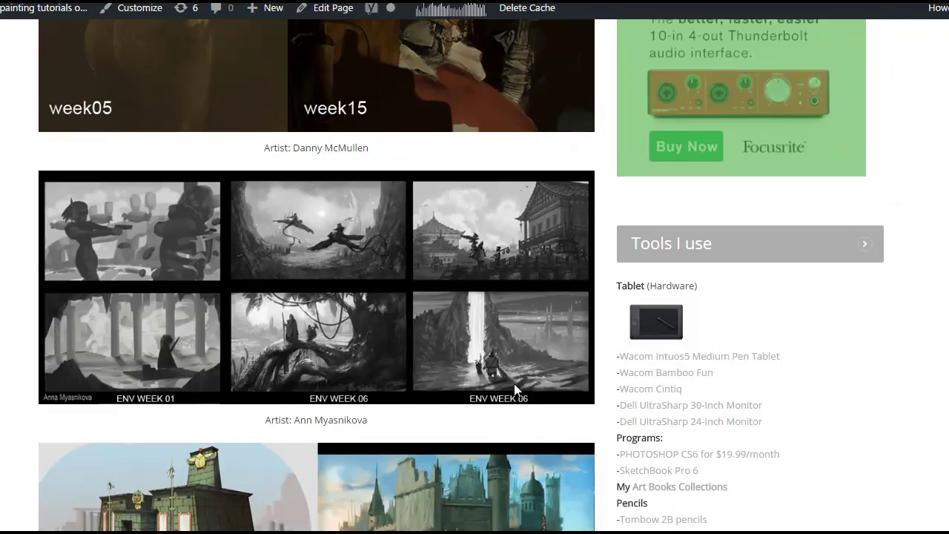
scroll(280, 405, "up", 6)
scroll(316, 297, "up", 15)
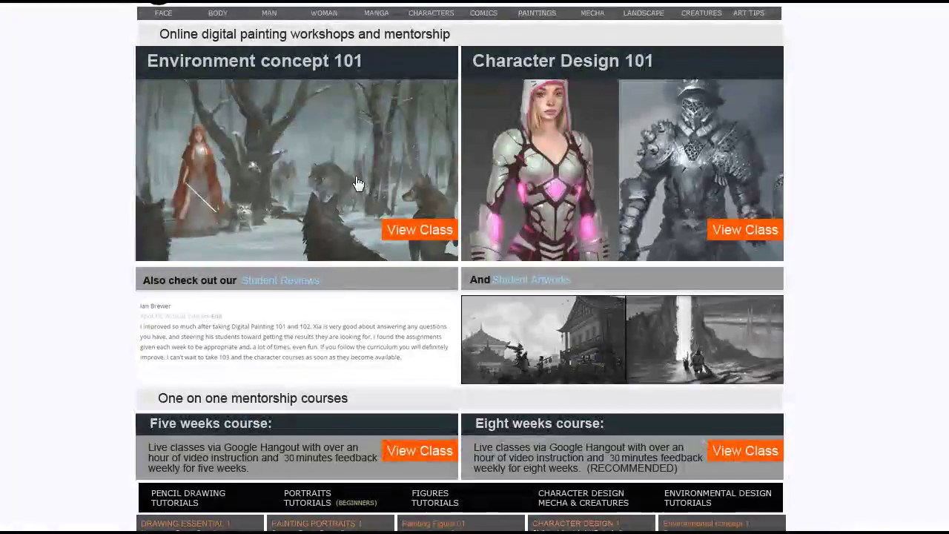
- Open the Environment concept 101 class page and review its schedule, class rules and course outline
left_click(346, 174)
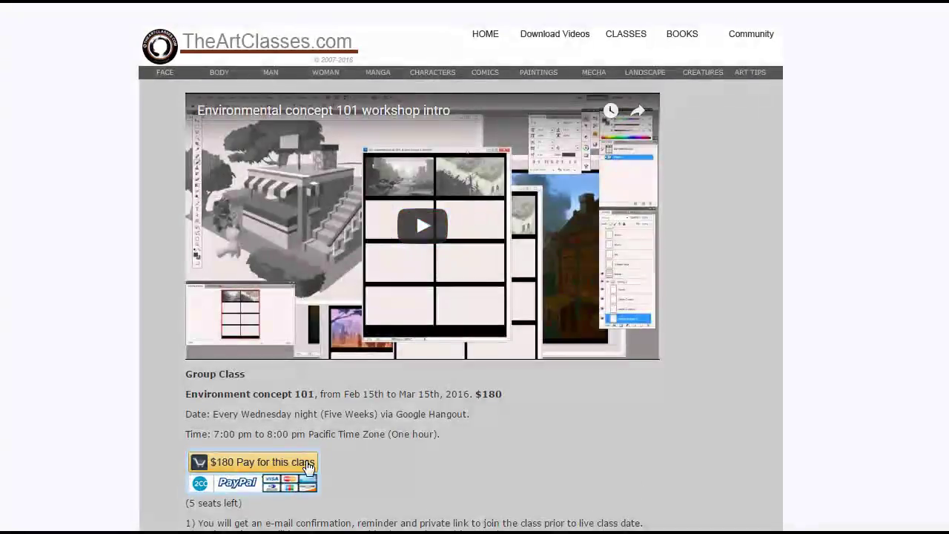
scroll(419, 222, "down", 3)
scroll(475, 297, "down", 5)
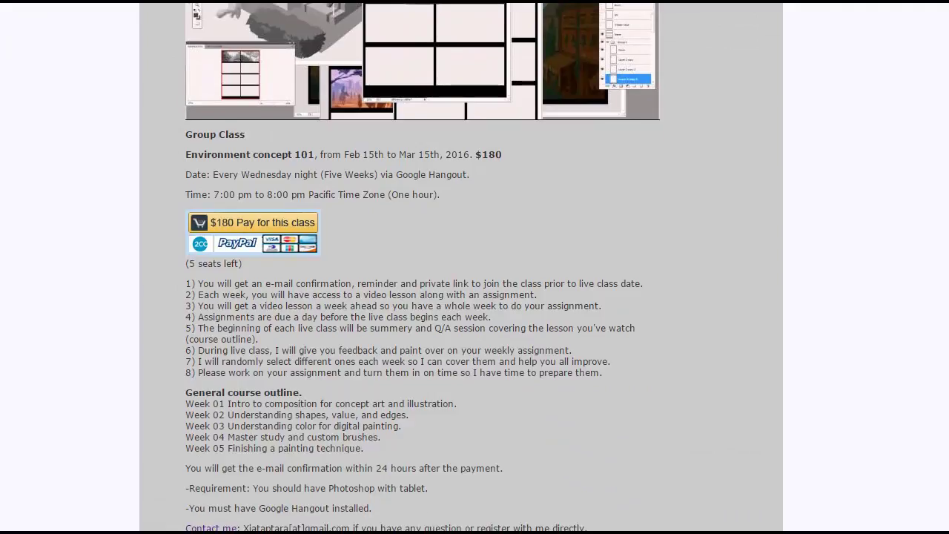
scroll(475, 297, "up", 8)
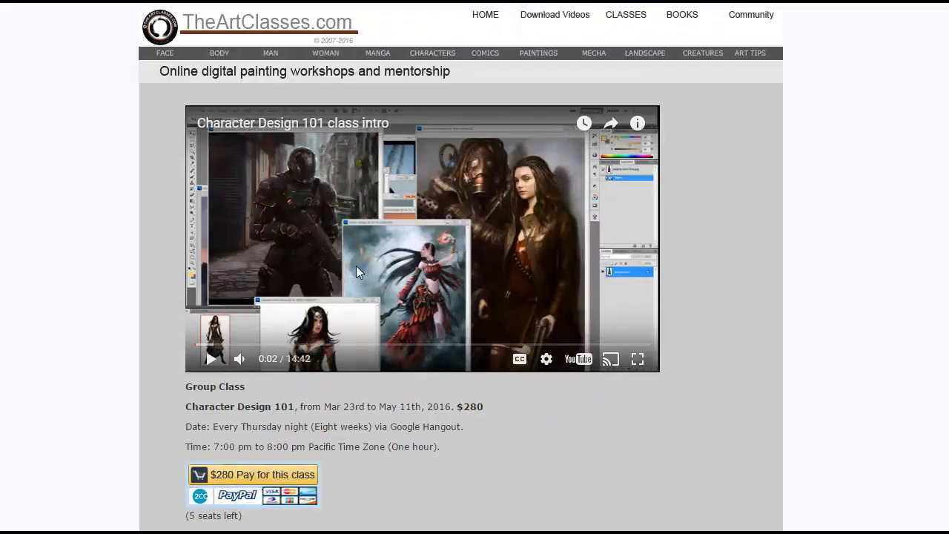
- Review the Character Design 101 class page, including its schedule and How It Works illustrations
scroll(356, 290, "down", 5)
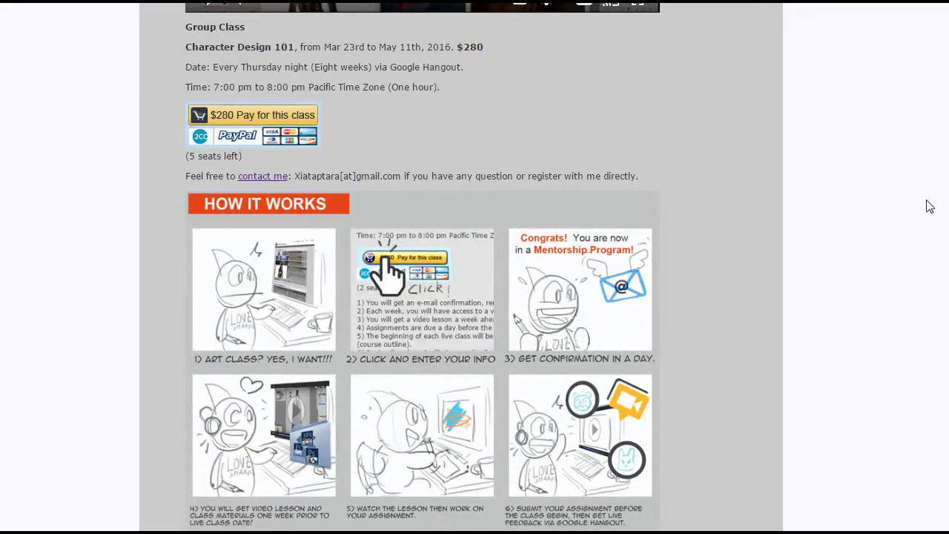
scroll(421, 266, "down", 1)
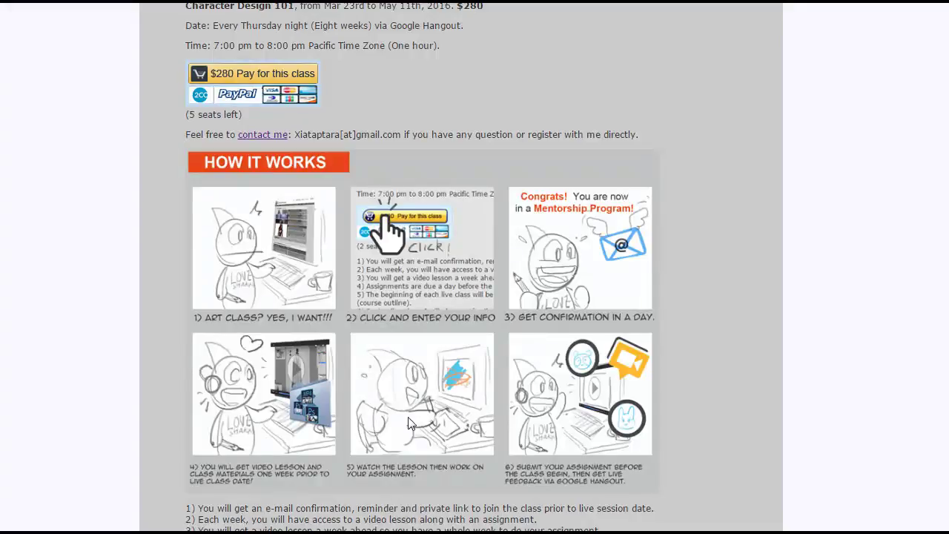
scroll(843, 28, "up", 3)
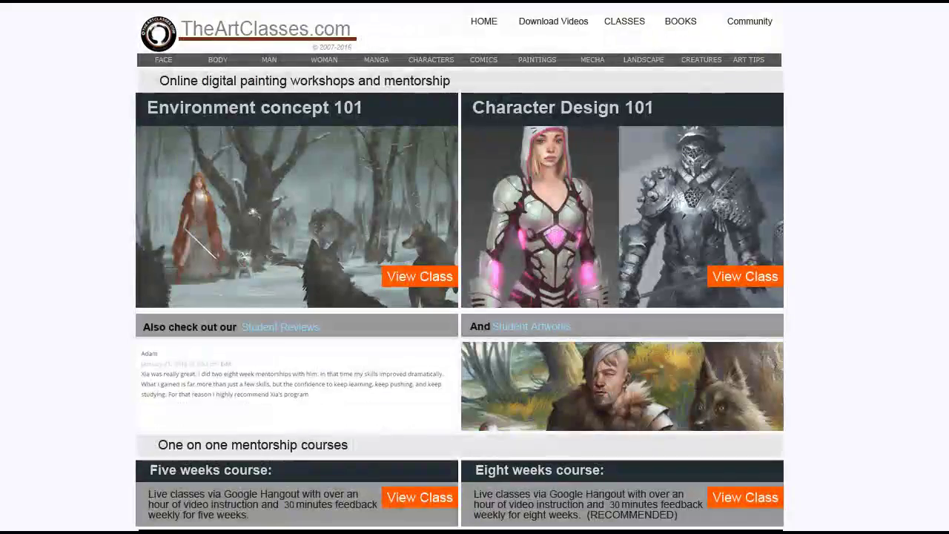
- Look through the downloadable drawing, portrait, figure, character and environment tutorials on the TheArtClasses.com home page
scroll(459, 267, "down", 1)
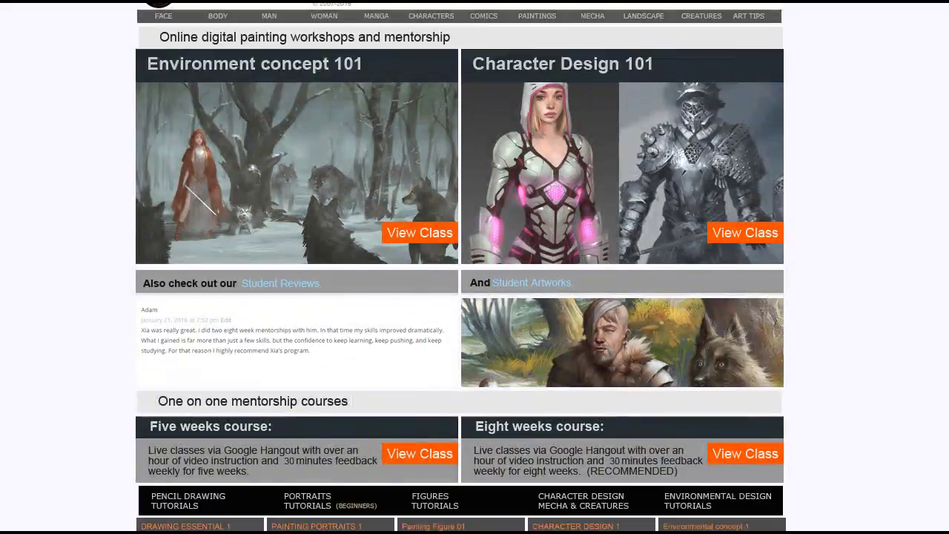
scroll(459, 267, "down", 5)
scroll(460, 267, "down", 7)
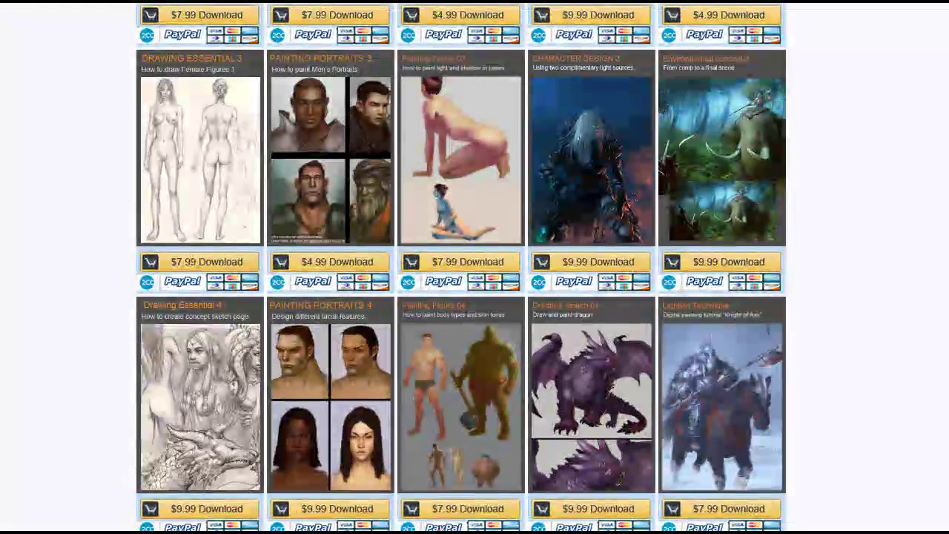
scroll(460, 267, "up", 7)
scroll(459, 267, "down", 2)
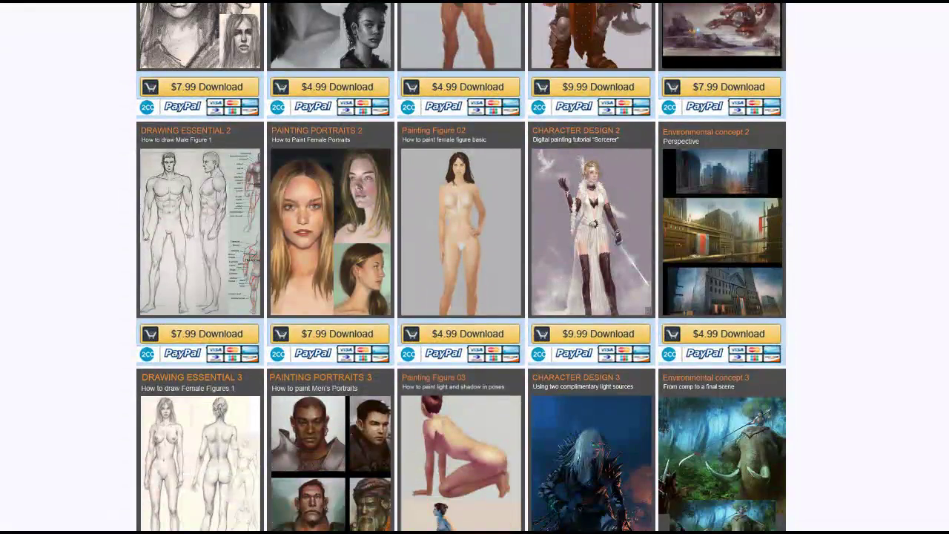
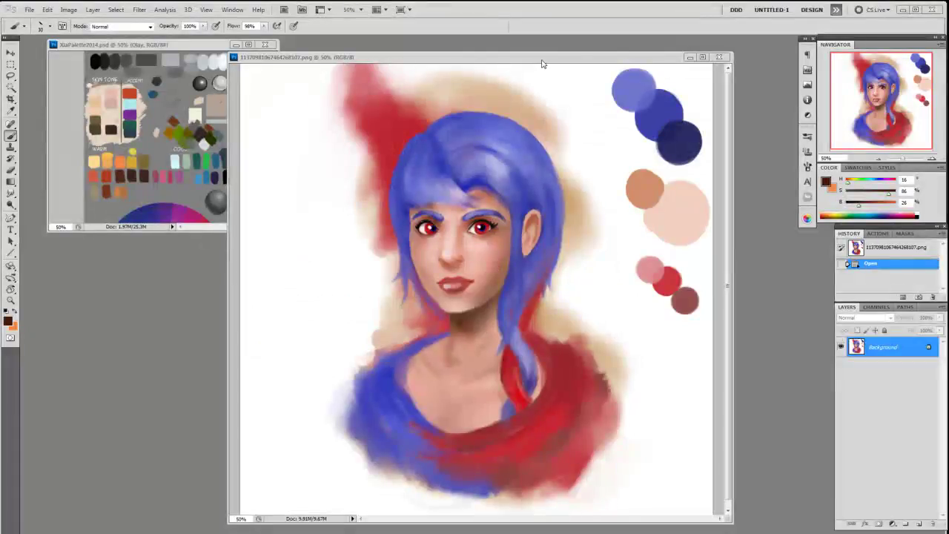
- Switch to Photoshop, move the original portrait's window up and enlarge it, then duplicate its Background layer
left_click_drag(541, 58, 542, 34)
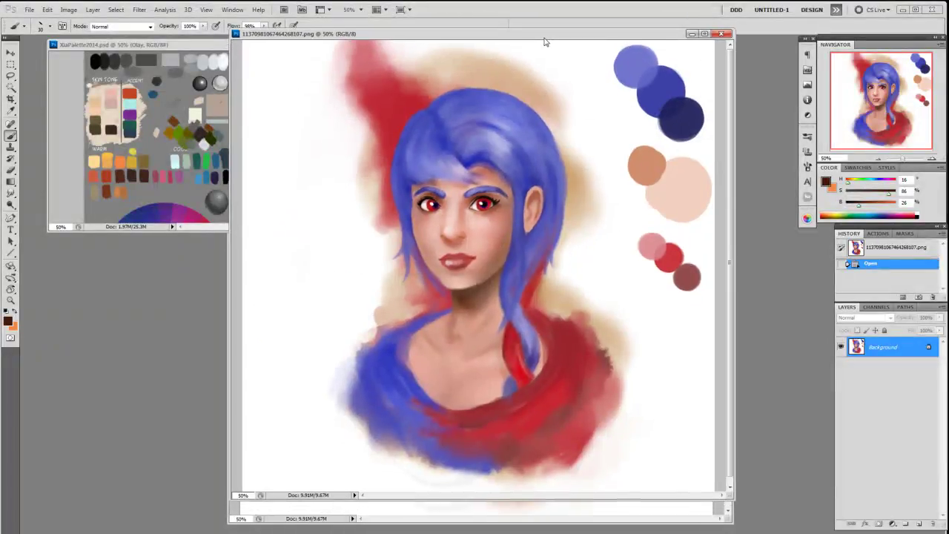
left_click_drag(733, 499, 756, 520)
left_click_drag(917, 351, 919, 523)
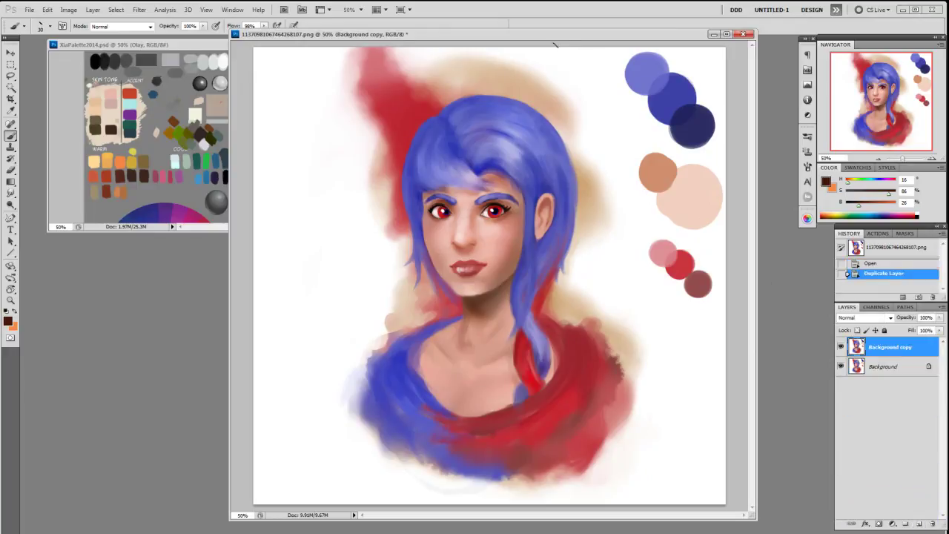
- Reposition and shrink the XiaPalette2014.psd window, then place the portrait window beside it and widen it slightly
left_click_drag(185, 44, 148, 53)
left_click_drag(234, 229, 229, 184)
left_click_drag(461, 37, 434, 44)
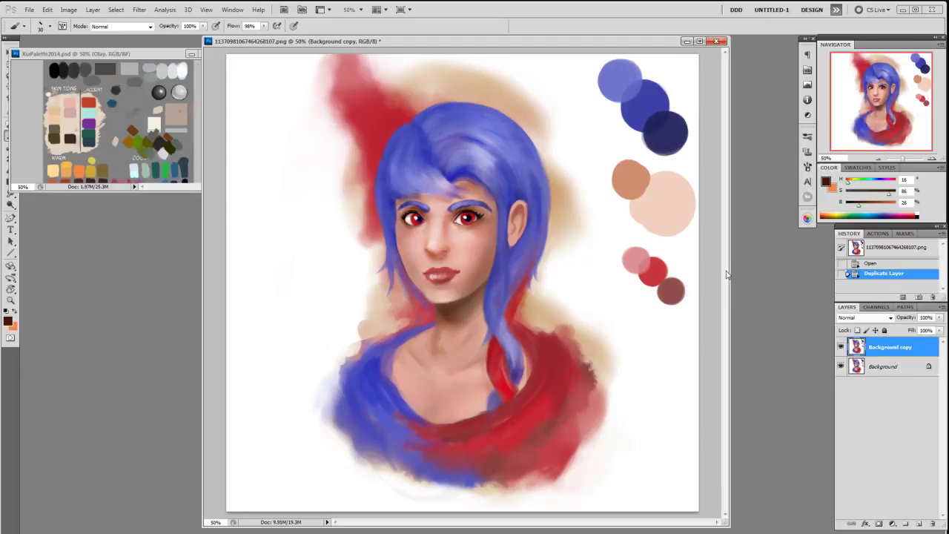
left_click_drag(730, 269, 742, 269)
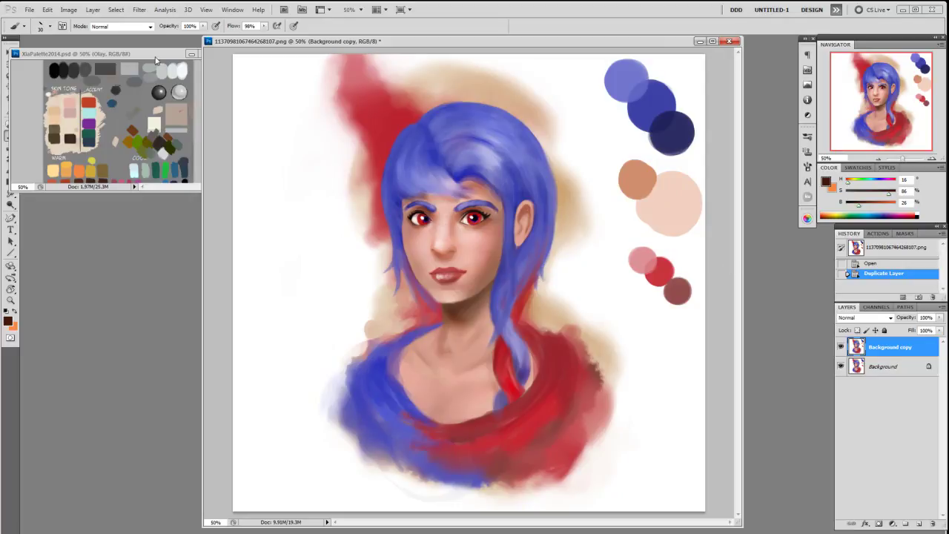
- Move the XiaPalette2014.psd window up, scroll it to the warm and cool swatches, review its layers, and reactivate the portrait window
left_click_drag(155, 57, 149, 48)
left_click_drag(224, 89, 223, 99)
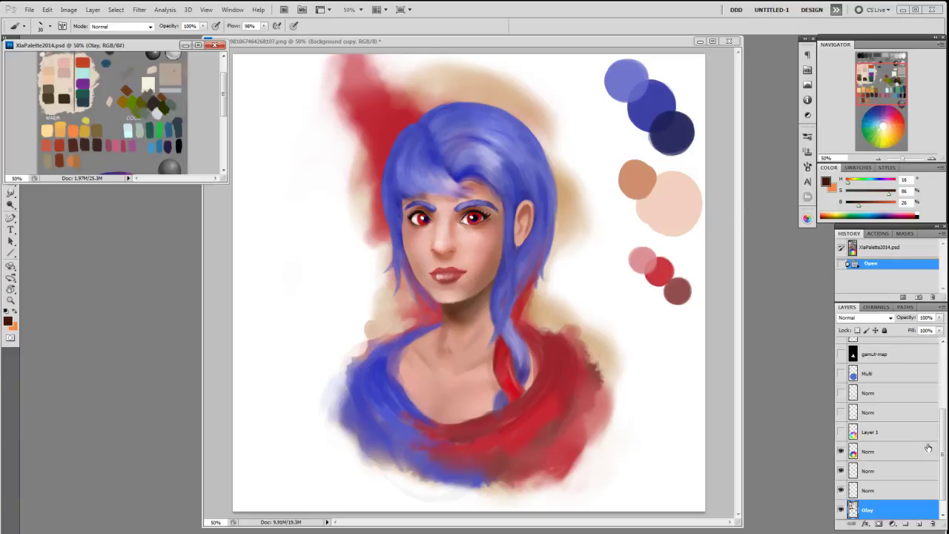
scroll(943, 445, "up", 3)
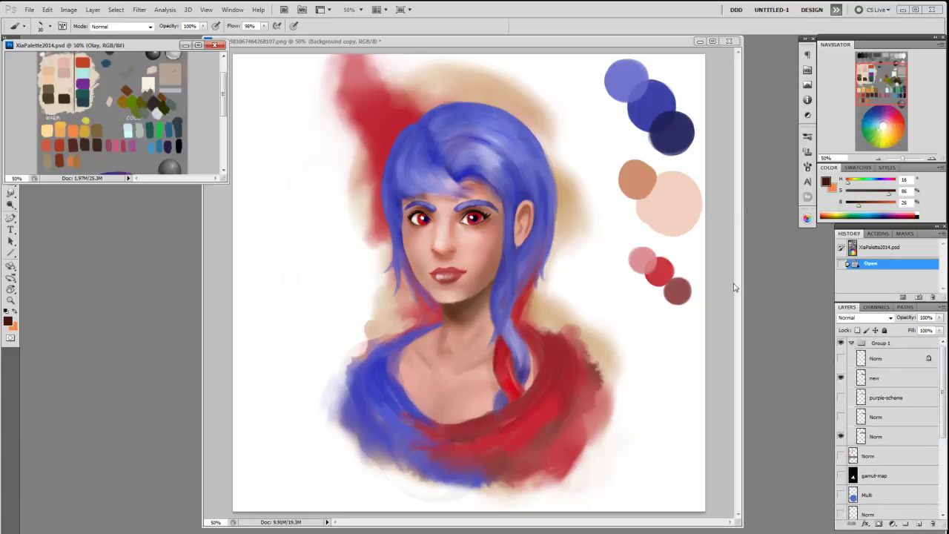
left_click(228, 252)
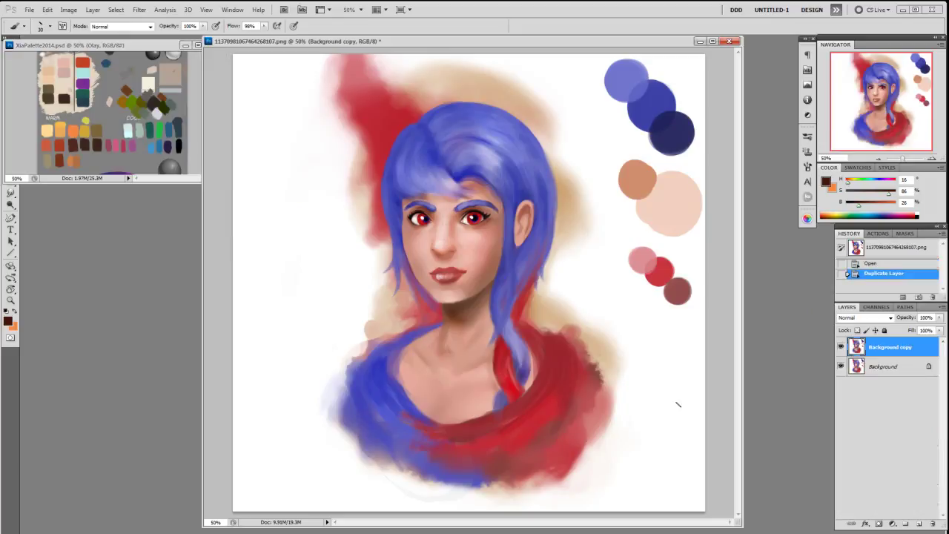
- Create a layer group, move the Background copy layer into it, and add a new layer named Norm above the copy
left_click(906, 525)
left_click_drag(884, 362, 886, 344)
left_click(304, 183, "alt")
left_click(284, 244, "alt")
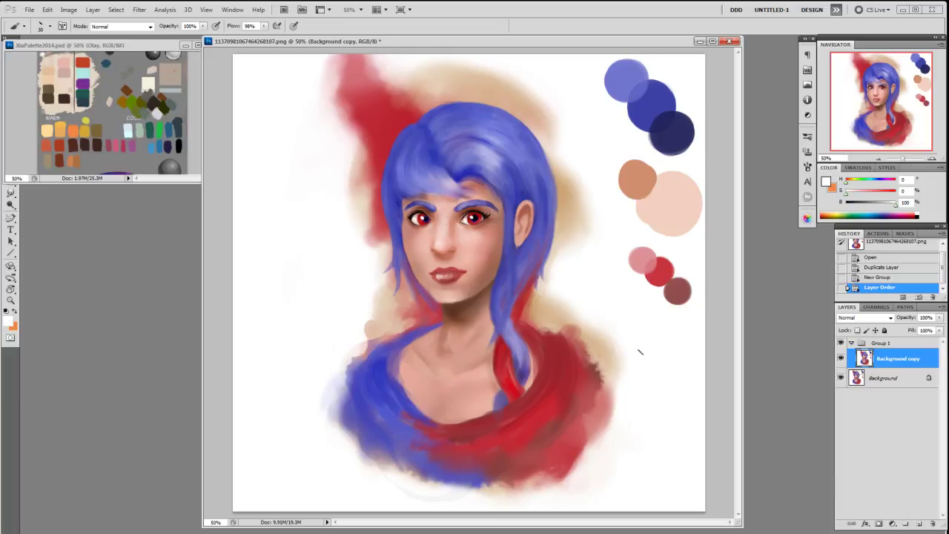
key("F2")
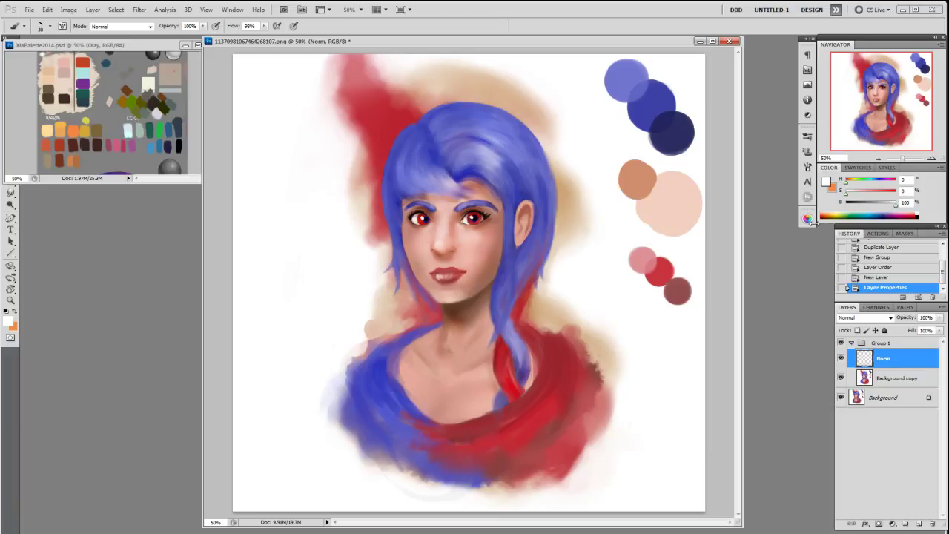
- Set the foreground colour to a neutral light grey with 0% saturation and 82% brightness
left_click(884, 208)
left_click_drag(885, 209, 889, 210)
left_click(419, 215, "alt")
left_click(444, 240, "alt")
left_click(295, 228, "alt")
left_click_drag(888, 208, 866, 208)
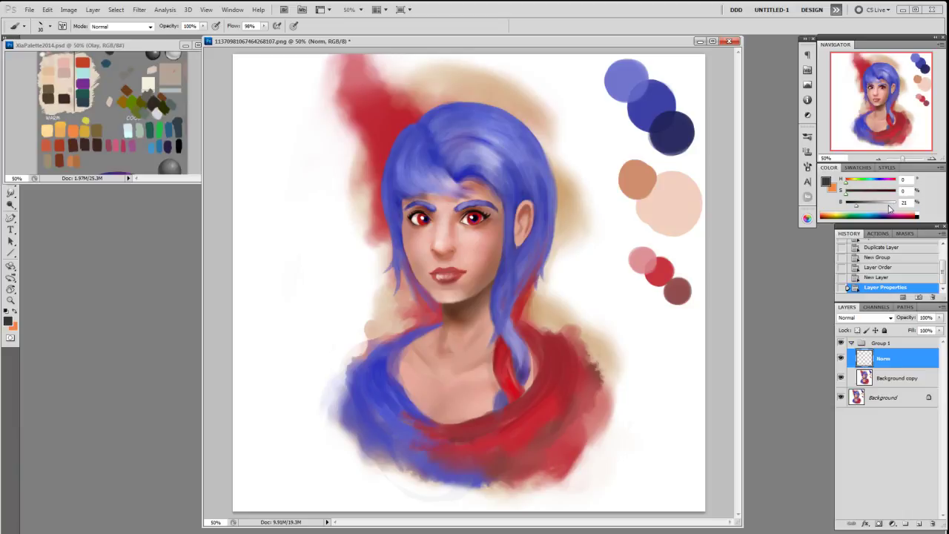
left_click(890, 208)
left_click_drag(892, 208, 891, 208)
left_click_drag(888, 209, 886, 210)
- Enlarge the brush to 600 px and paint the light grey over most of the background and colour swatches around the figure
key("bracketright")
key("bracketright")
key("bracketright")
key("bracketright")
key("bracketright")
key("bracketright")
key("bracketright")
key("bracketright")
key("bracketright")
key("bracketright")
key("bracketright")
key("bracketright")
key("bracketright")
key("bracketright")
key("bracketright")
key("bracketright")
key("bracketright")
mouse_move(338, 53)
left_mouse_down()
mouse_move(242, 197)
mouse_move(240, 356)
mouse_move(300, 212)
left_mouse_up()
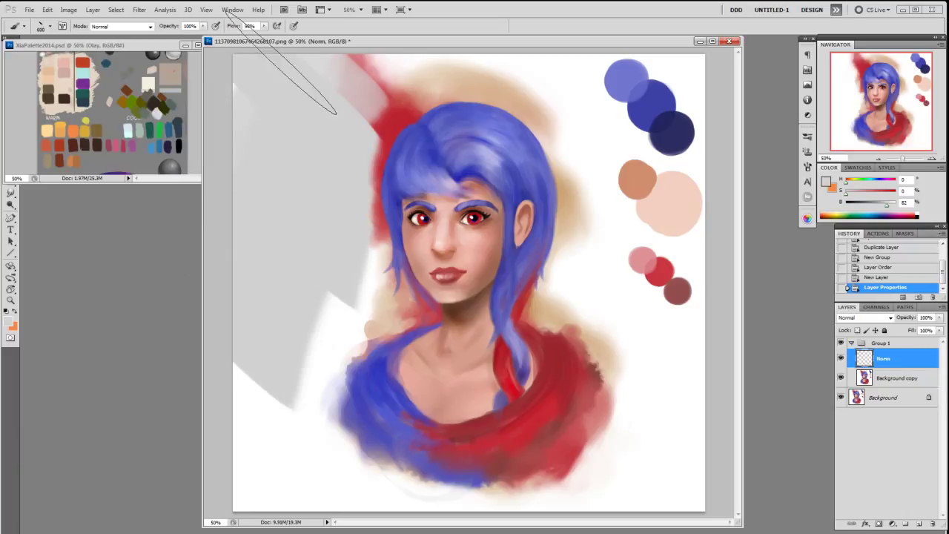
mouse_move(298, 78)
left_mouse_down()
mouse_move(382, 49)
mouse_move(331, 83)
mouse_move(320, 106)
left_mouse_up()
mouse_move(371, 46)
left_mouse_down()
mouse_move(494, 51)
mouse_move(451, 53)
mouse_move(593, 23)
mouse_move(614, 106)
mouse_move(575, 145)
mouse_move(651, 280)
mouse_move(697, 152)
mouse_move(610, 237)
mouse_move(593, 341)
mouse_move(638, 386)
left_mouse_up()
mouse_move(680, 491)
left_mouse_down()
mouse_move(675, 426)
mouse_move(654, 502)
mouse_move(571, 519)
mouse_move(537, 504)
left_mouse_up()
mouse_move(249, 409)
left_mouse_down()
mouse_move(211, 491)
mouse_move(257, 448)
left_mouse_up()
- Reduce the brush to 400 px and cover the remaining background around the shoulders, garment's lower edge, and upper hair with grey
key("bracketleft")
key("bracketleft")
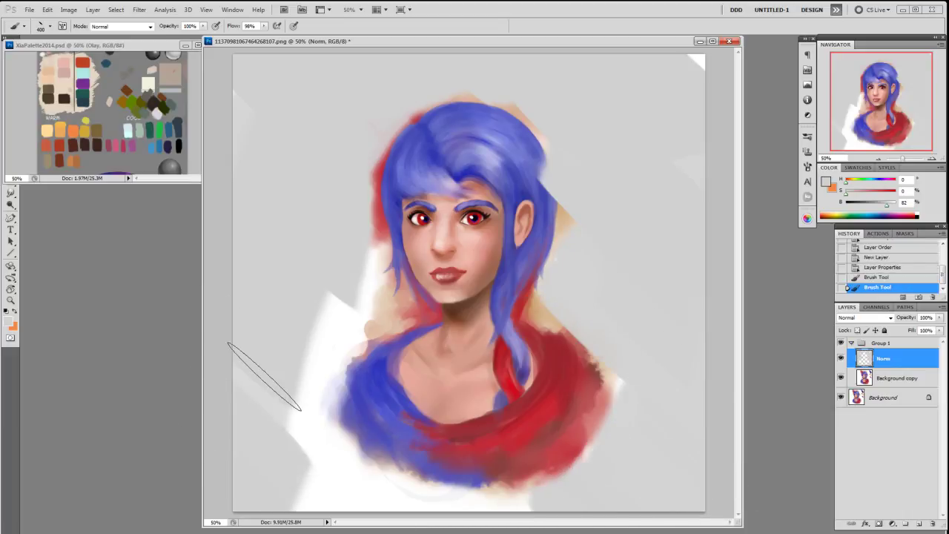
mouse_move(245, 397)
left_mouse_down()
mouse_move(324, 313)
mouse_move(349, 262)
mouse_move(371, 288)
mouse_move(284, 479)
mouse_move(589, 516)
mouse_move(409, 519)
mouse_move(386, 502)
mouse_move(614, 502)
mouse_move(627, 493)
left_mouse_up()
left_click_drag(678, 419, 617, 471)
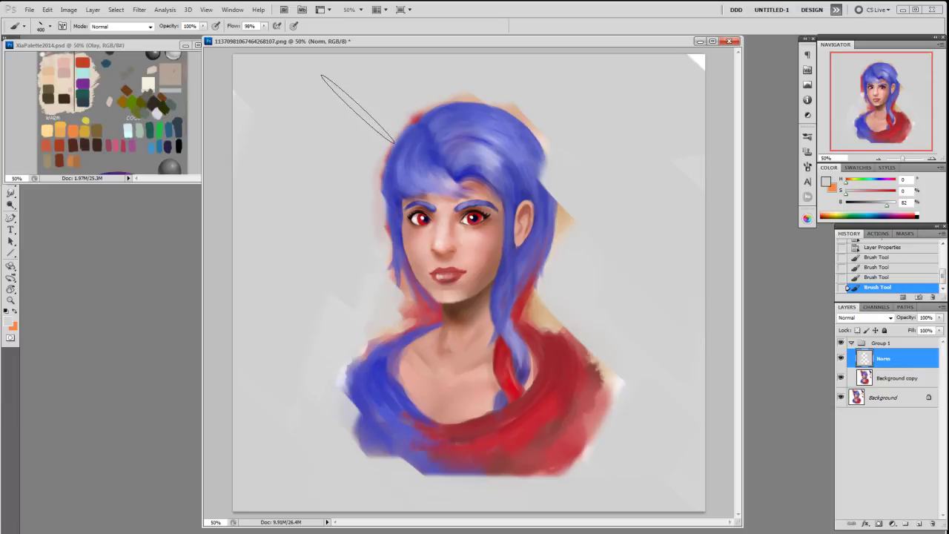
left_click_drag(375, 85, 376, 84)
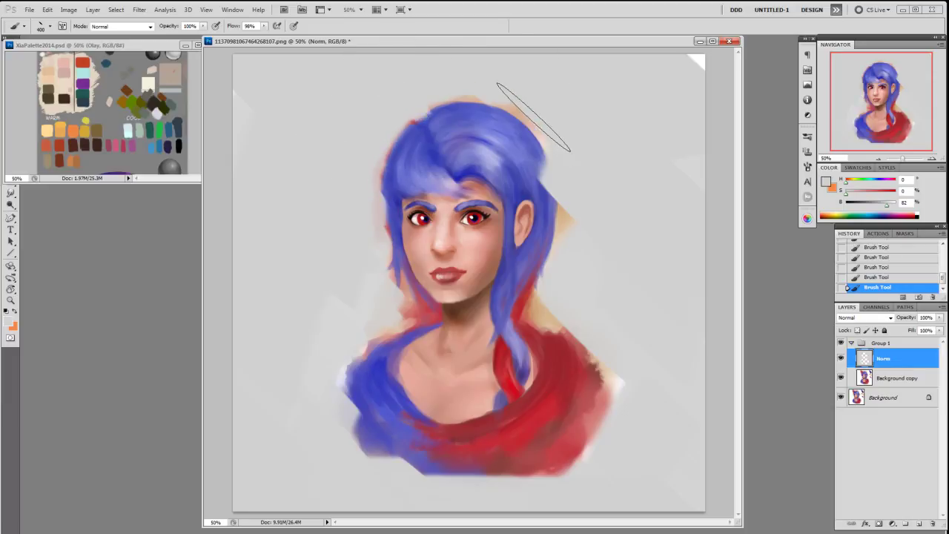
- Reduce the brush to 200 px or less and paint grey closer along the crown and the ear side of the hair
key("bracketleft")
key("bracketleft")
key("bracketleft")
key("bracketleft")
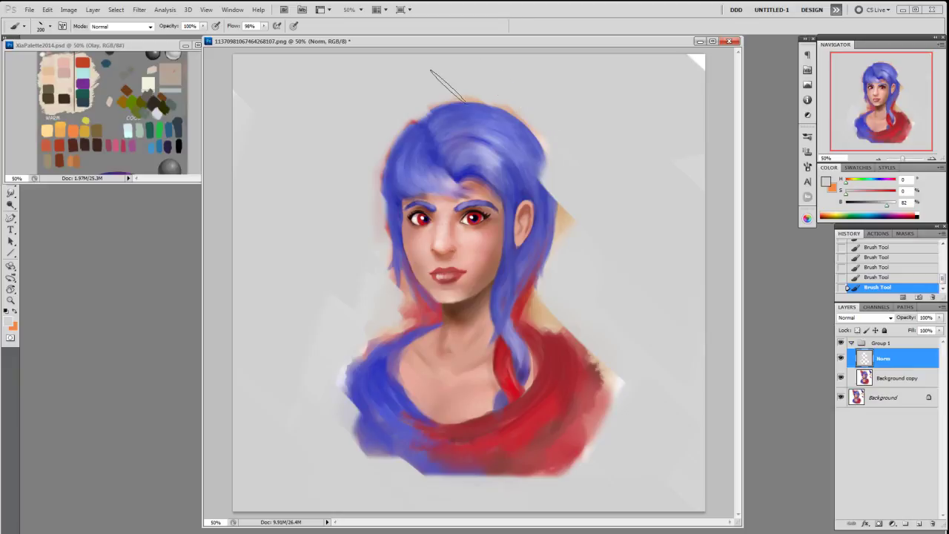
left_click_drag(473, 89, 588, 107)
left_click_drag(573, 196, 576, 216)
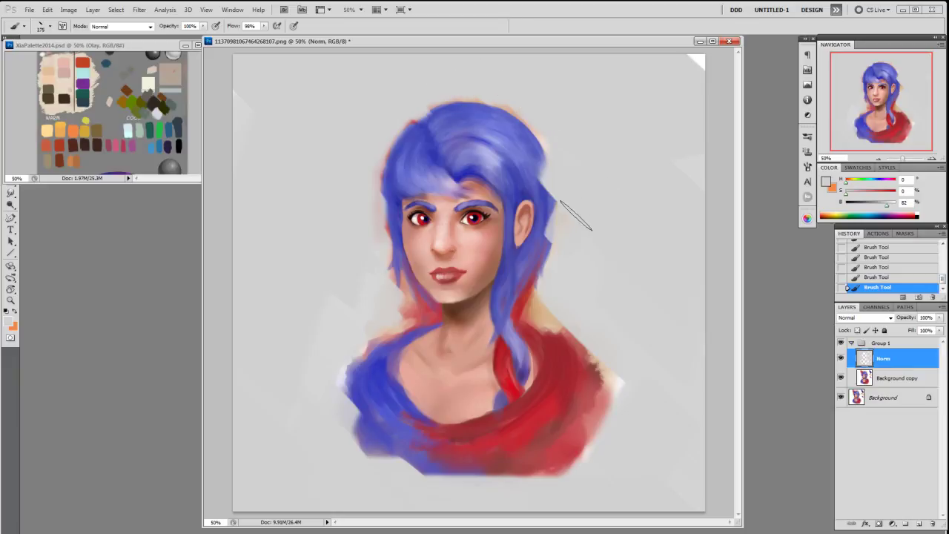
- Erase the grey overlapping the ear-side hair edge, then paint out background colour beside the neck and in the canvas's white upper corner
key("e")
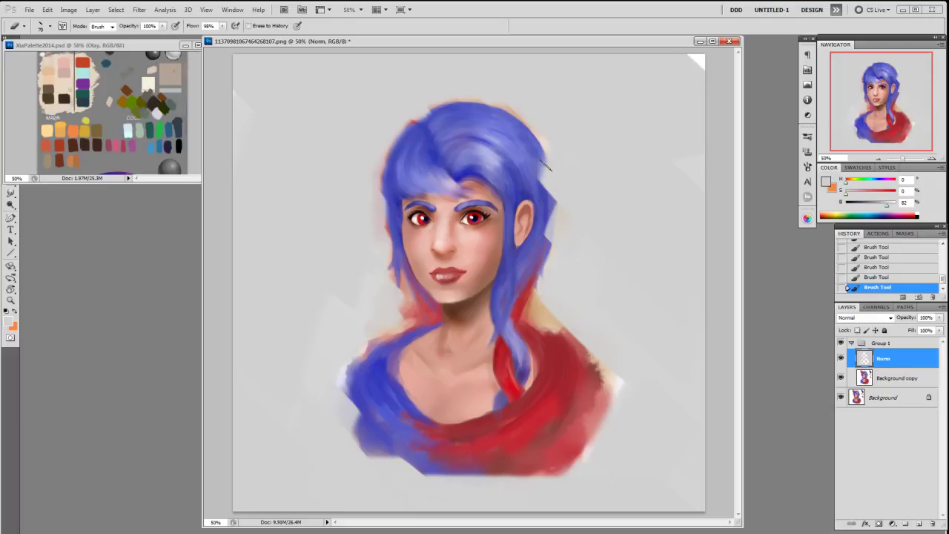
left_click_drag(552, 190, 546, 238)
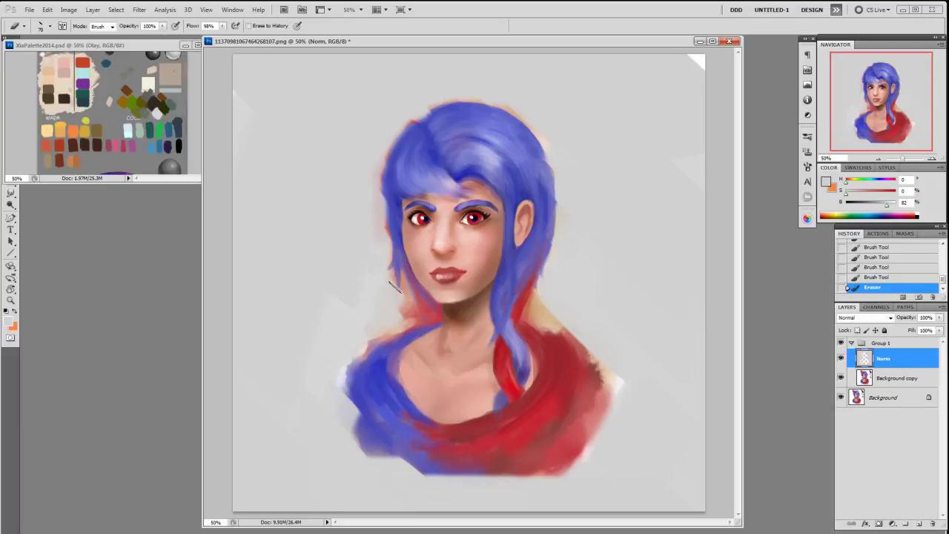
key("b")
mouse_move(402, 276)
left_mouse_down()
mouse_move(392, 335)
mouse_move(410, 314)
mouse_move(406, 285)
mouse_move(399, 334)
left_mouse_up()
key("ctrl+z")
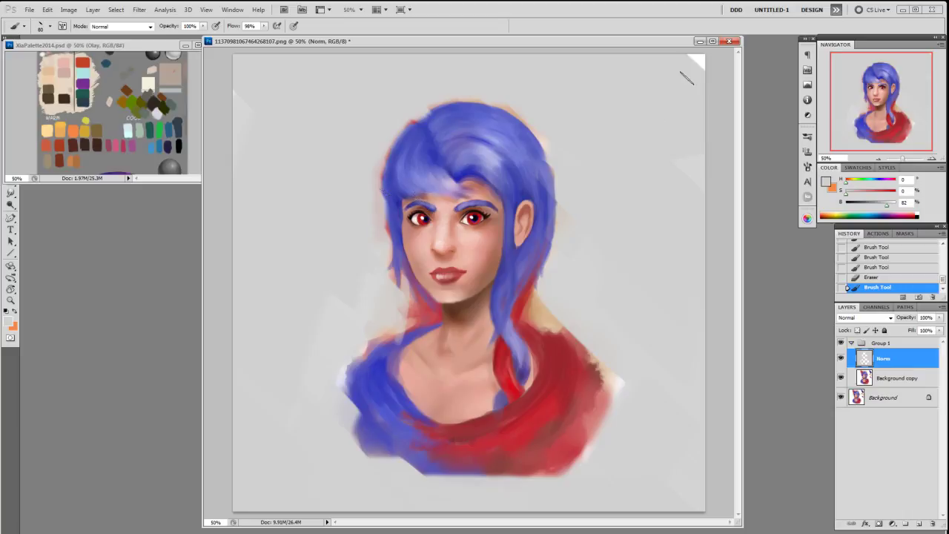
mouse_move(703, 54)
left_mouse_down()
mouse_move(684, 53)
mouse_move(698, 58)
left_mouse_up()
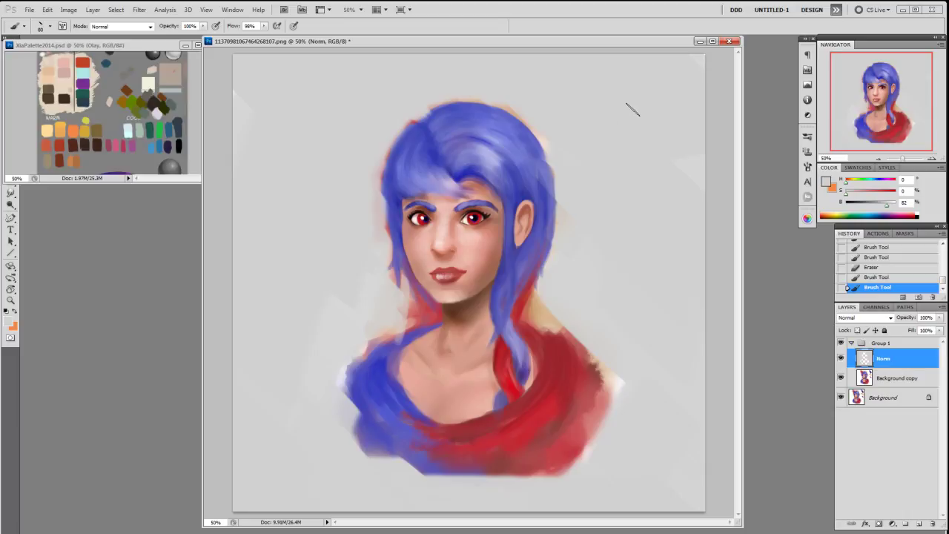
- Save the portrait as a layered PSD in the 2017-03 folder, then paint grey over the leftover fringes beside the hair and neck
key("ctrl+shift+s")
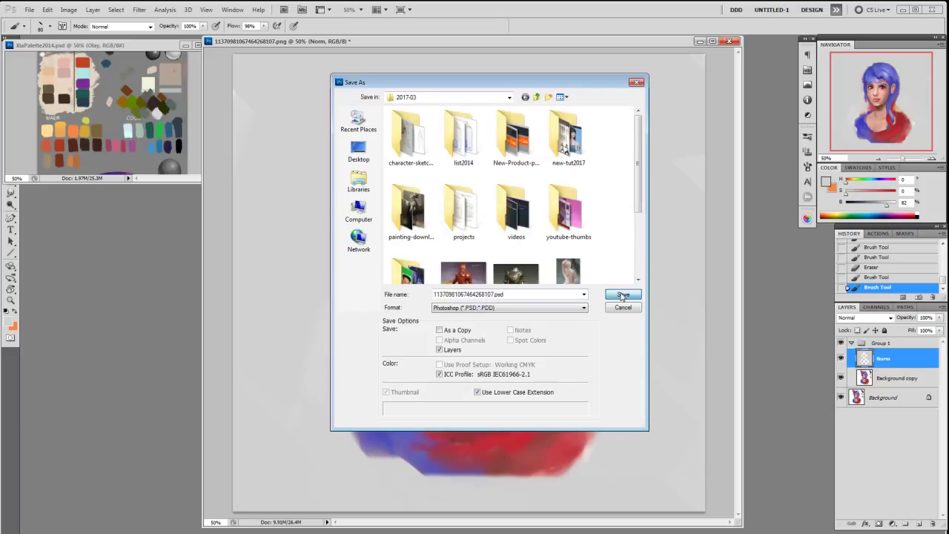
left_click(622, 295)
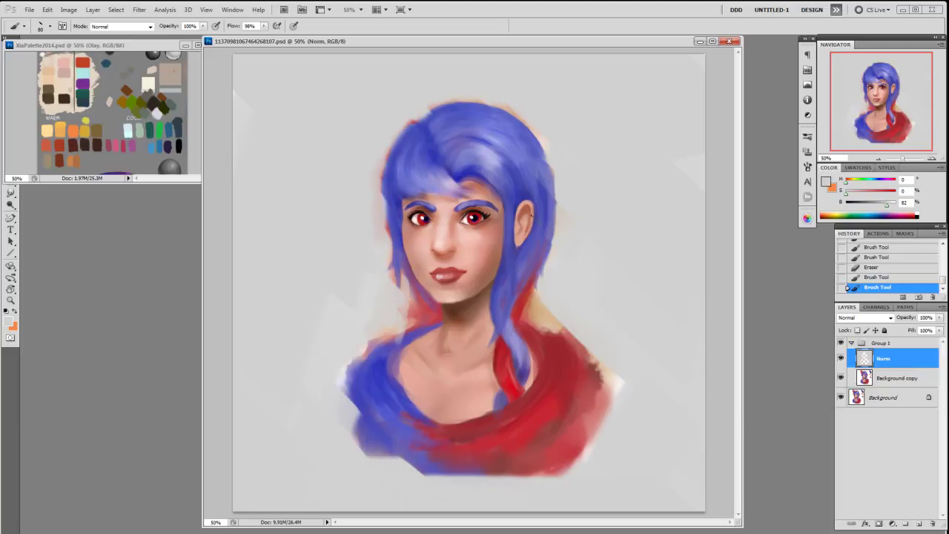
left_click(424, 102)
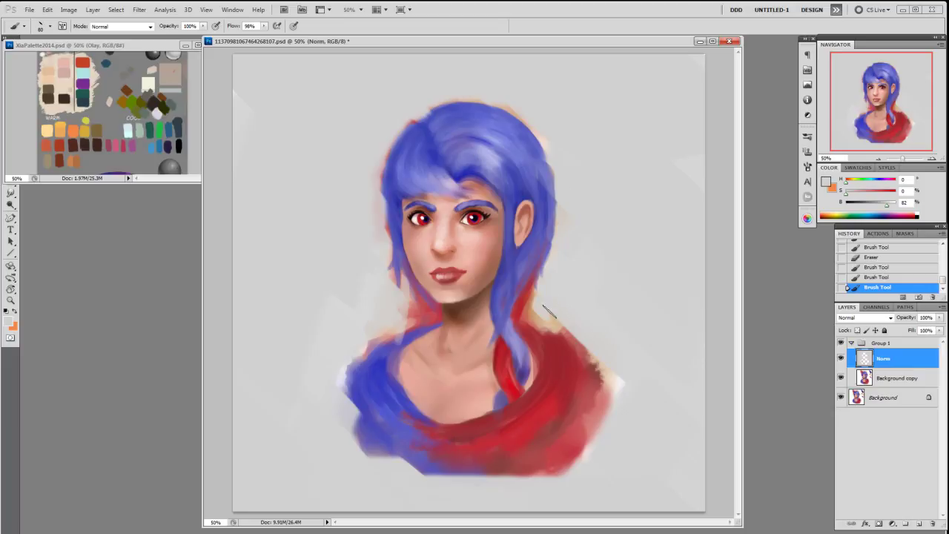
mouse_move(540, 317)
left_mouse_down()
mouse_move(585, 330)
mouse_move(550, 326)
left_mouse_up()
mouse_move(411, 306)
left_mouse_down()
mouse_move(362, 334)
mouse_move(431, 311)
mouse_move(413, 320)
left_mouse_up()
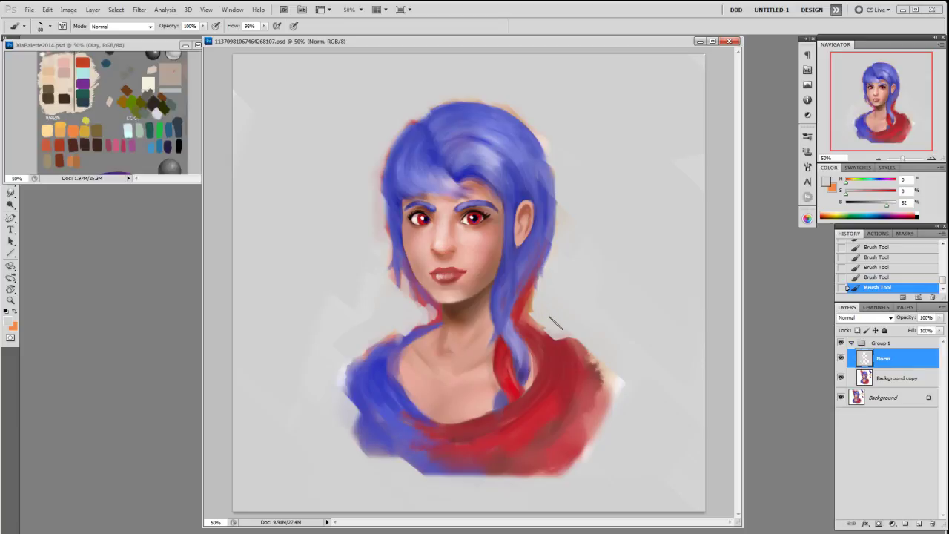
- Enlarge the portrait window slightly and adjust its vertical position
left_click_drag(733, 521, 752, 523)
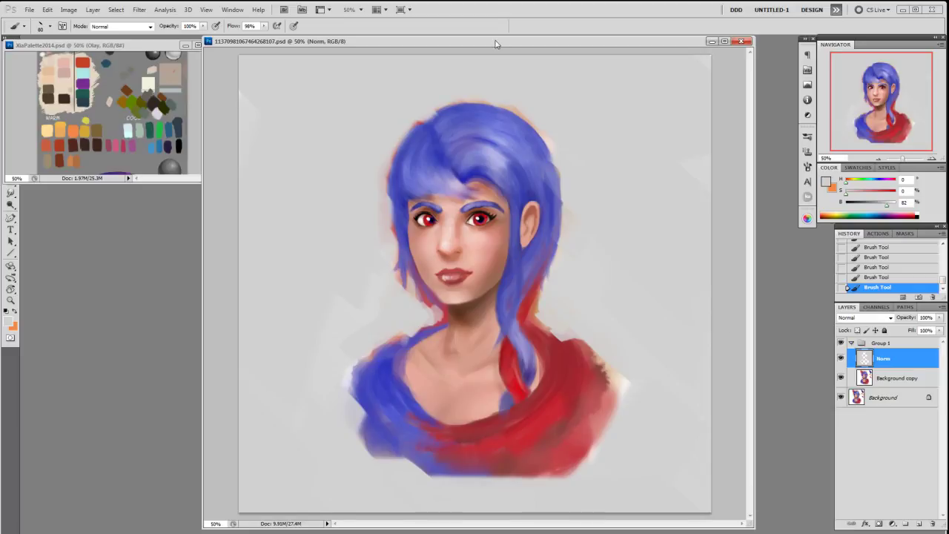
left_click_drag(485, 36, 485, 40)
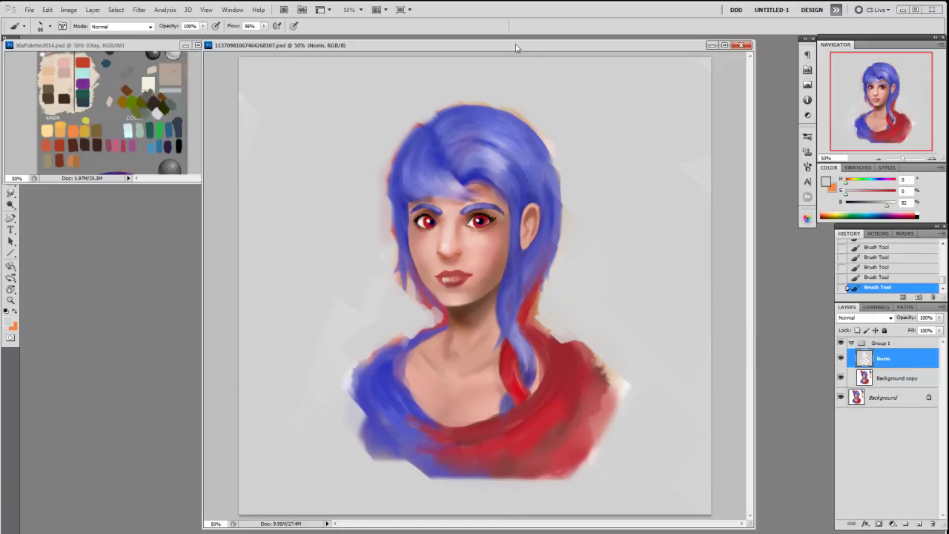
left_click_drag(518, 41, 517, 38)
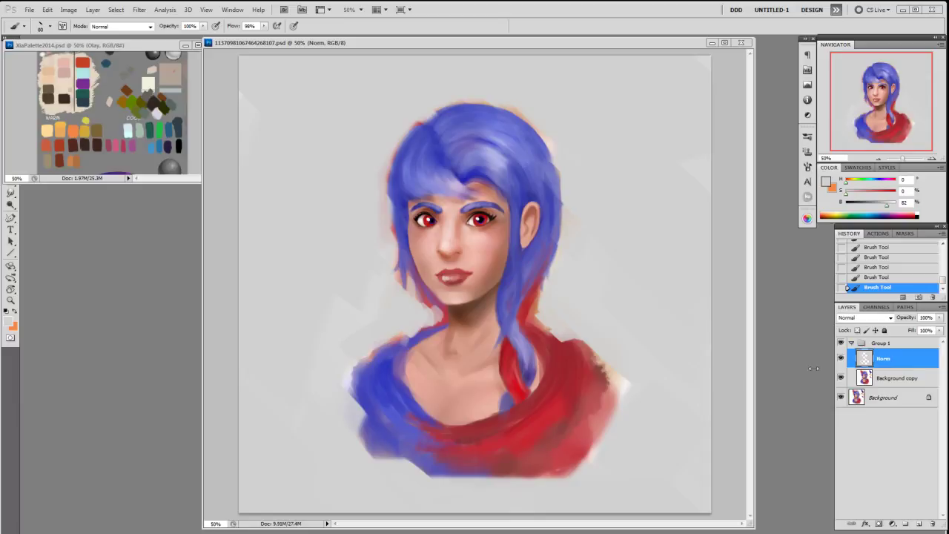
- Toggle the Norm layer's visibility repeatedly to compare the portrait on its original background and on the neutral grey
left_click(840, 359)
left_click(840, 359)
left_click(840, 359)
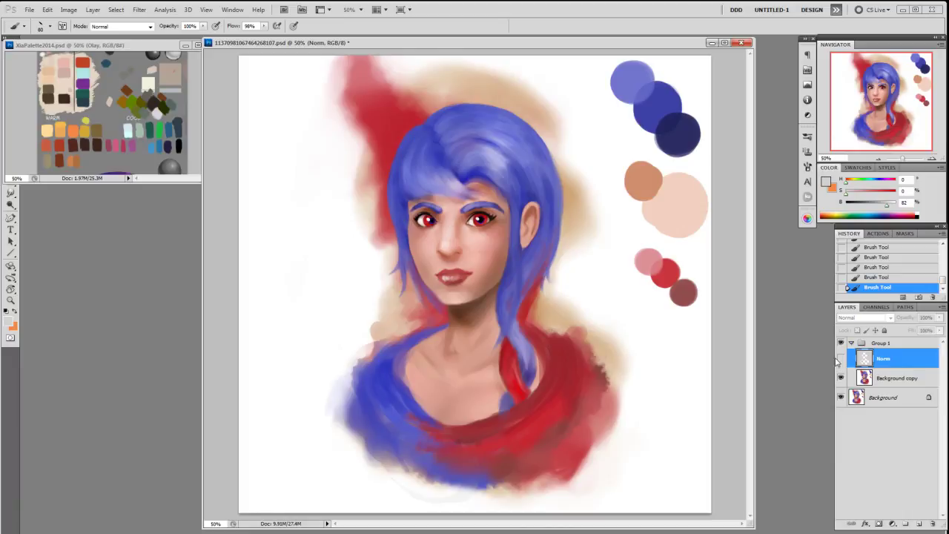
left_click(840, 359)
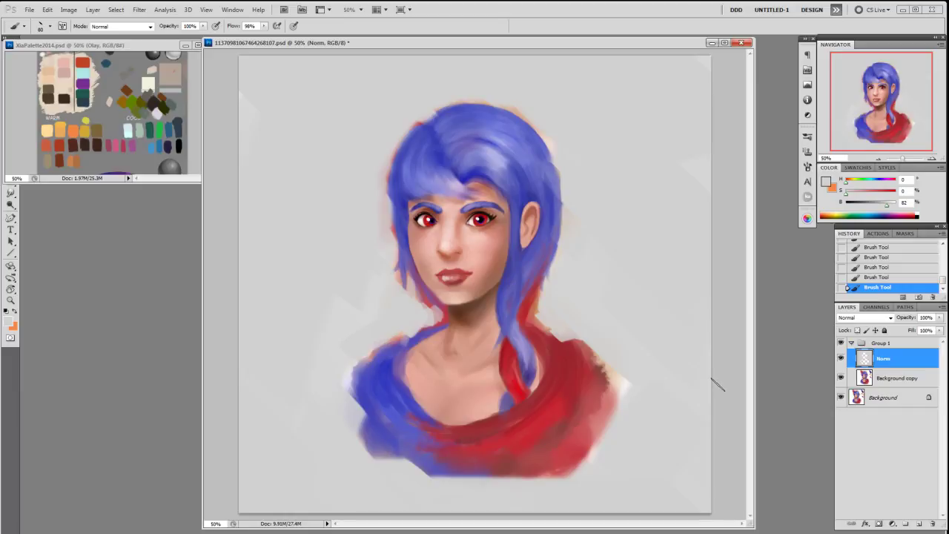
left_click(840, 358)
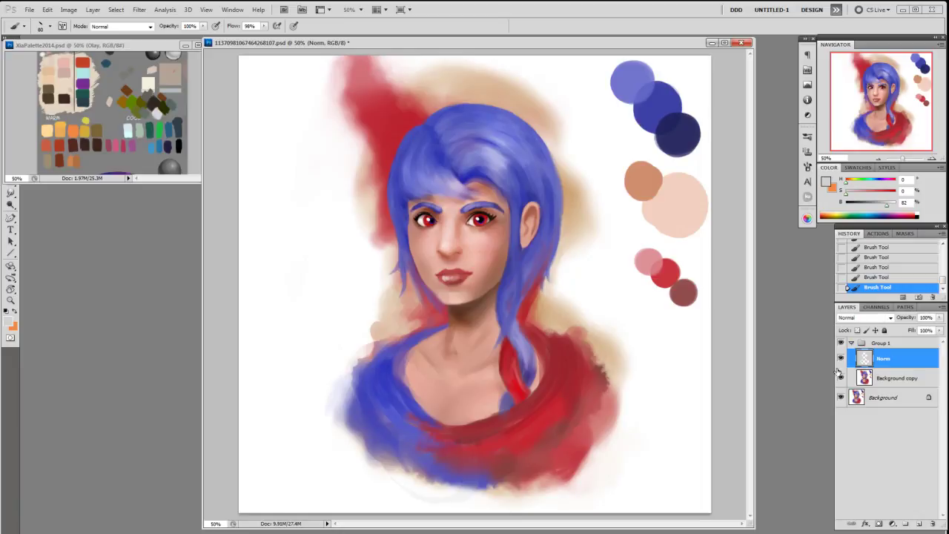
left_click(840, 358)
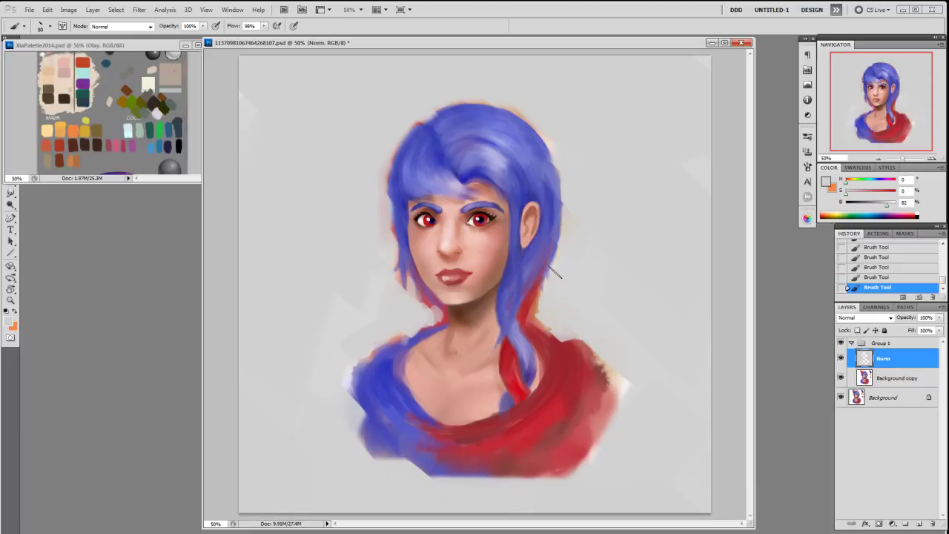
left_click(840, 359)
left_click(840, 359)
left_click(840, 359)
left_click(841, 359)
left_click(840, 359)
left_click(840, 358)
- Enlarge the XiaPalette2014.psd window and make a rectangular selection around the grey sphere above the colour wheel on the Olay layer
left_click(197, 151)
left_click_drag(227, 185, 235, 216)
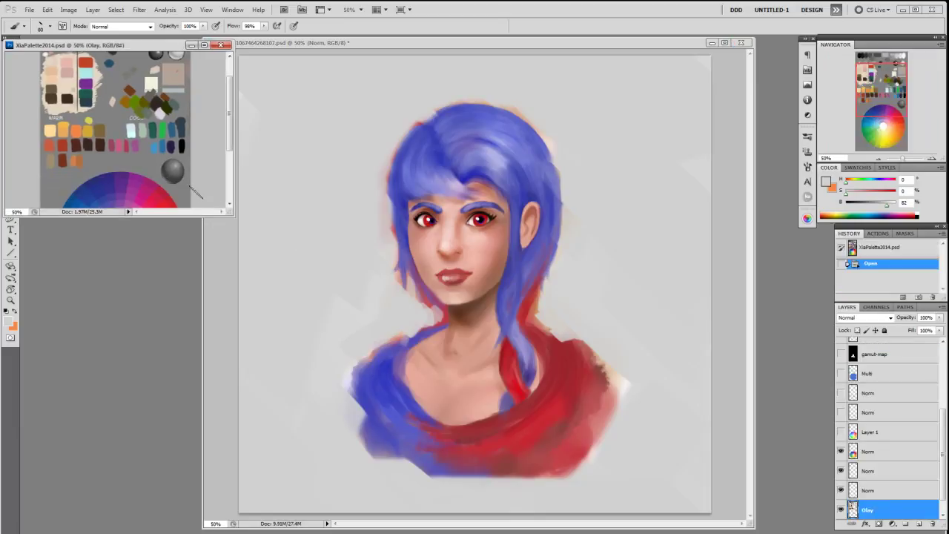
key("m")
left_click_drag(943, 442, 943, 461)
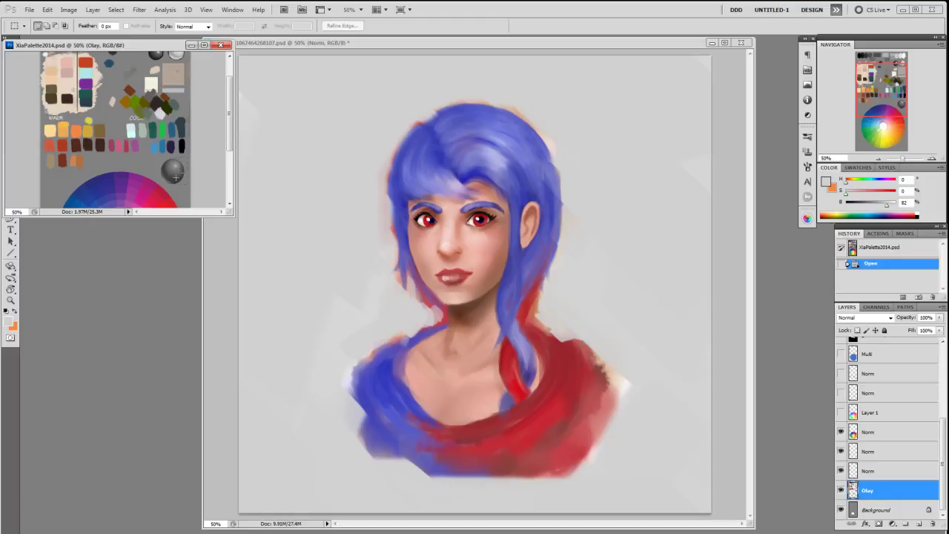
left_click_drag(158, 186, 188, 156)
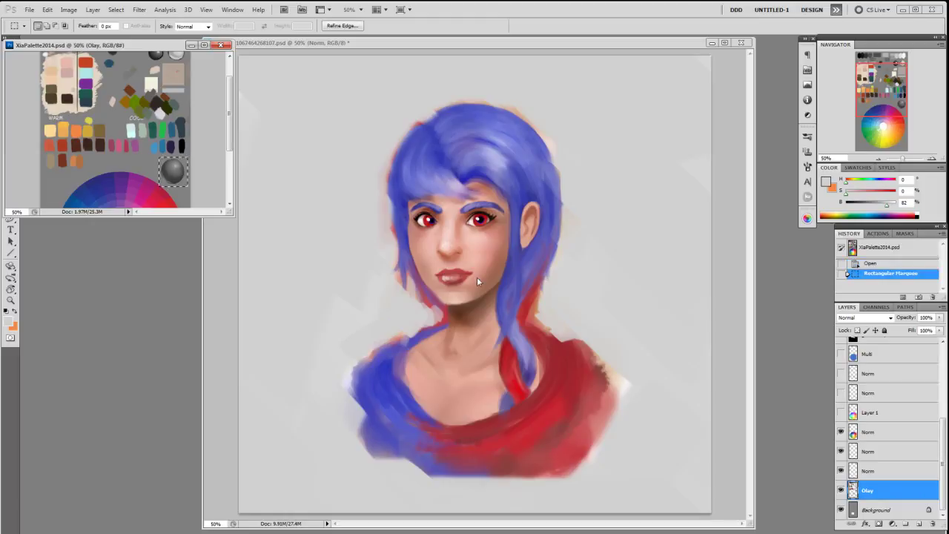
- Paste the copied grey sphere into the portrait document and move its layer above Group 1
left_click(751, 364)
left_click(874, 345)
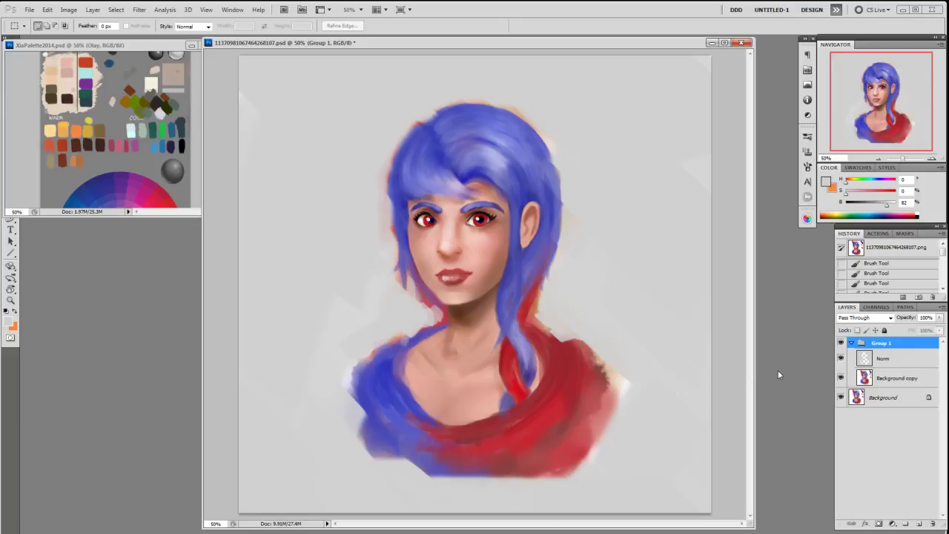
key("ctrl+v")
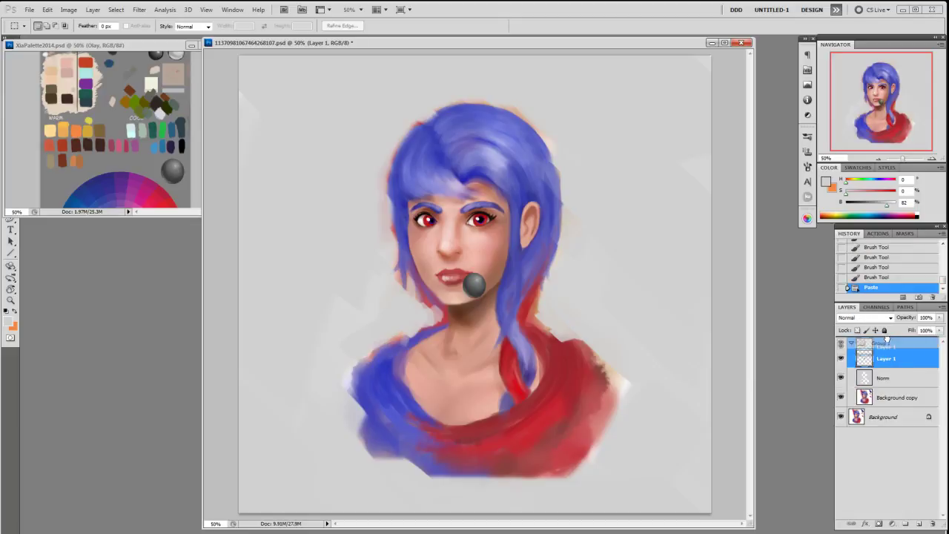
left_click_drag(885, 338, 884, 339)
- Stretch the sphere with Free Transform to about 1277% width and 1569% height, covering most of the figure
key("ctrl+t")
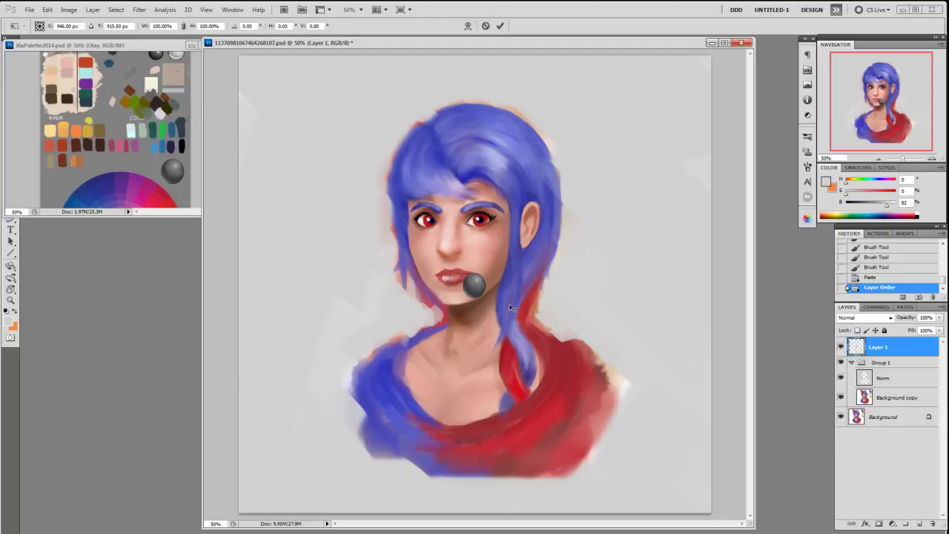
left_click_drag(492, 269, 625, 144)
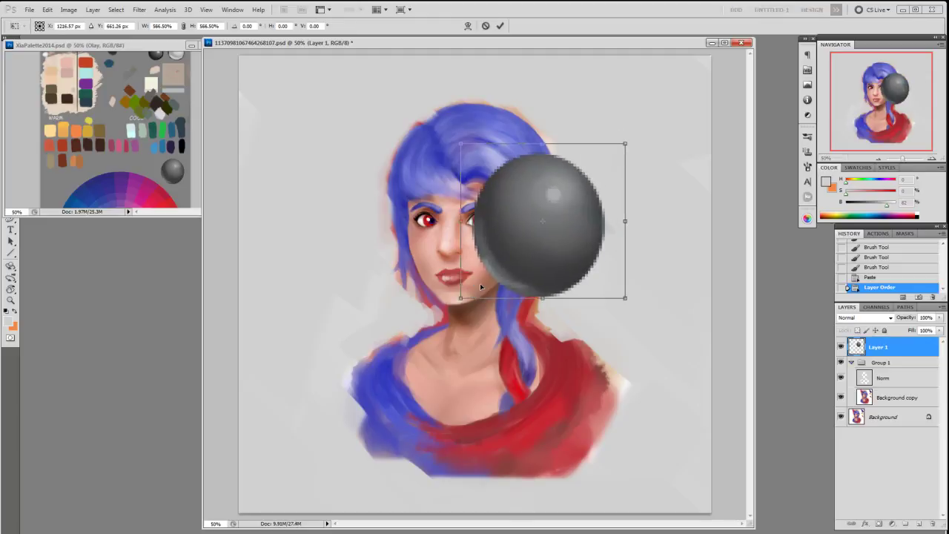
left_click_drag(461, 298, 297, 450)
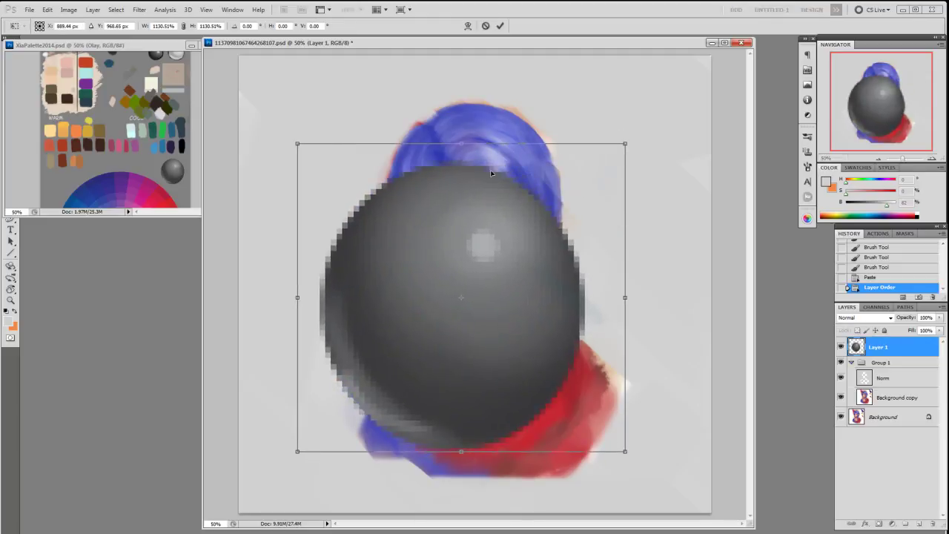
left_click_drag(459, 142, 487, 73)
left_click_drag(625, 266, 649, 260)
left_click_drag(475, 451, 486, 499)
left_click_drag(650, 285, 667, 284)
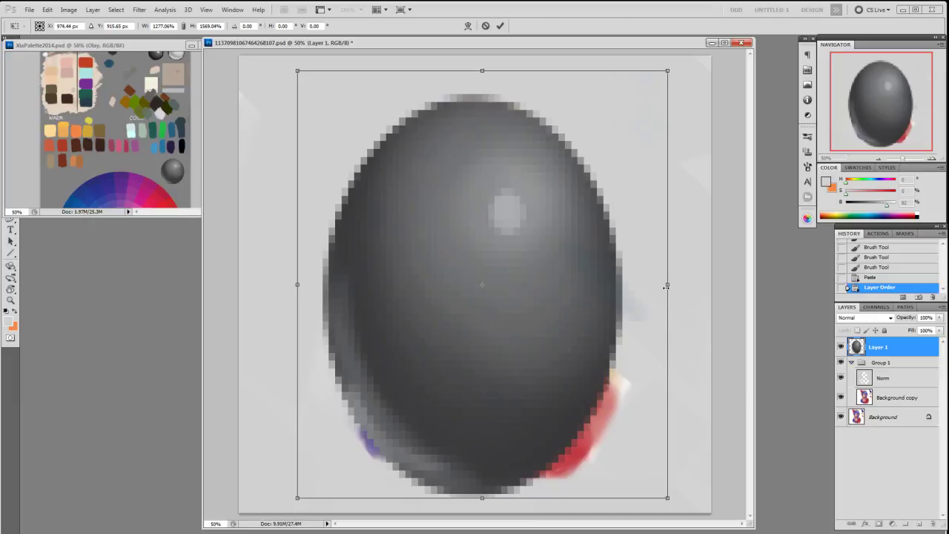
key("Return")
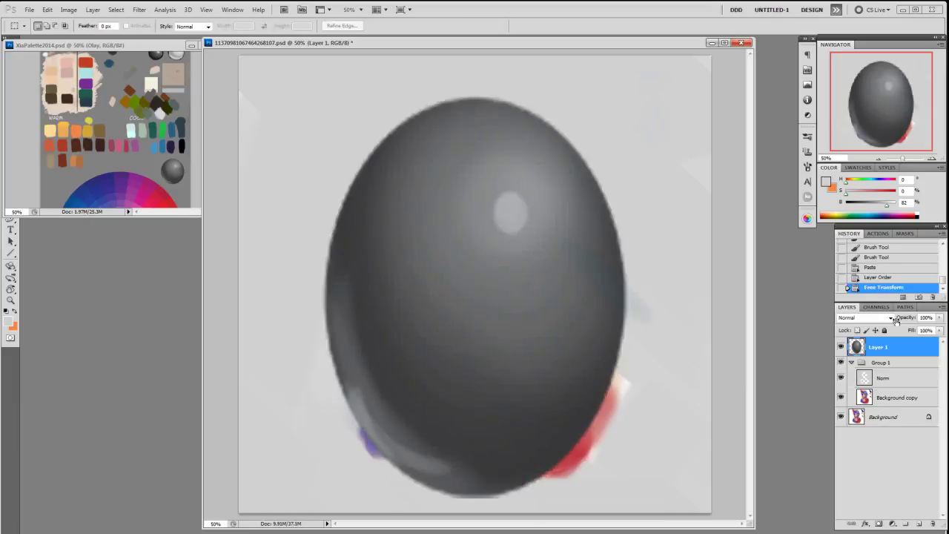
- Try the Multiply and Overlay blend modes on the sphere's Layer 1, comparing Overlay against Normal
left_click(891, 318)
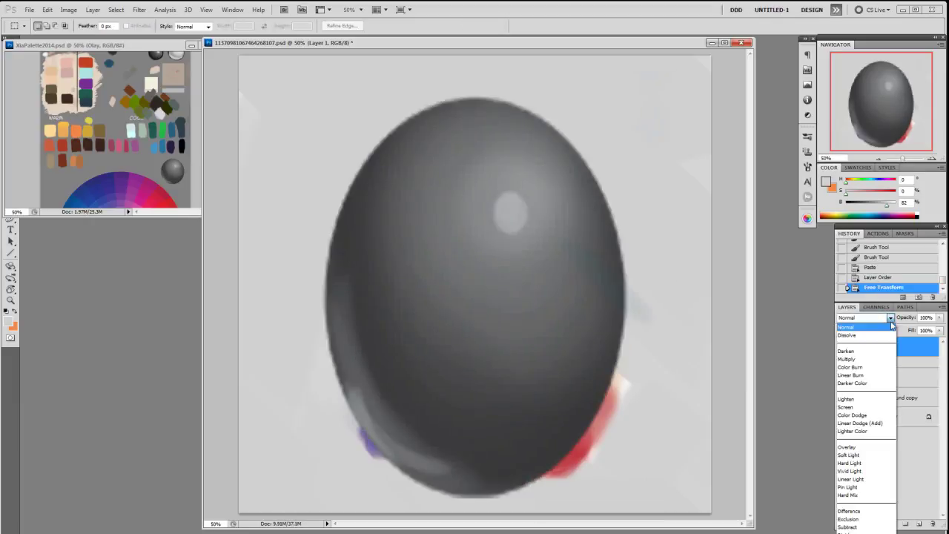
left_click(863, 360)
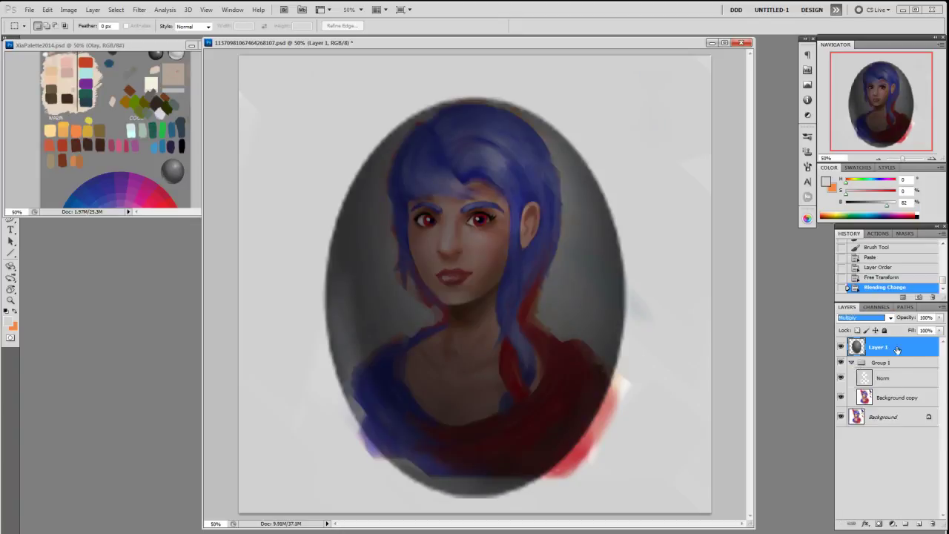
left_click(862, 318)
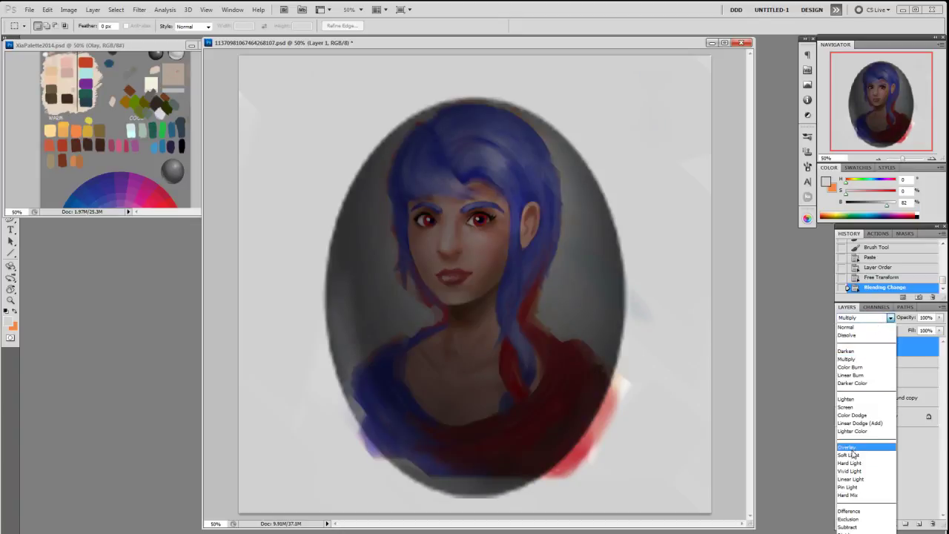
left_click(850, 449)
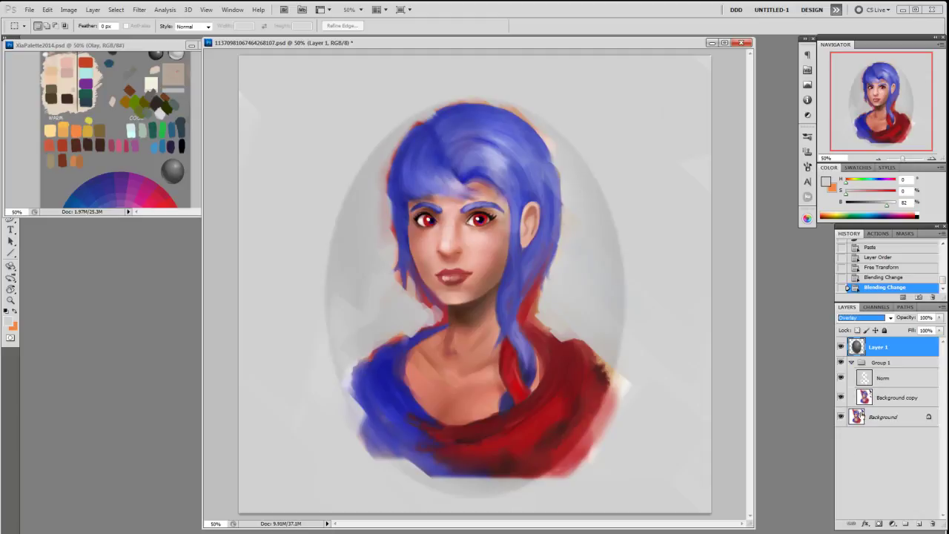
left_click(890, 317)
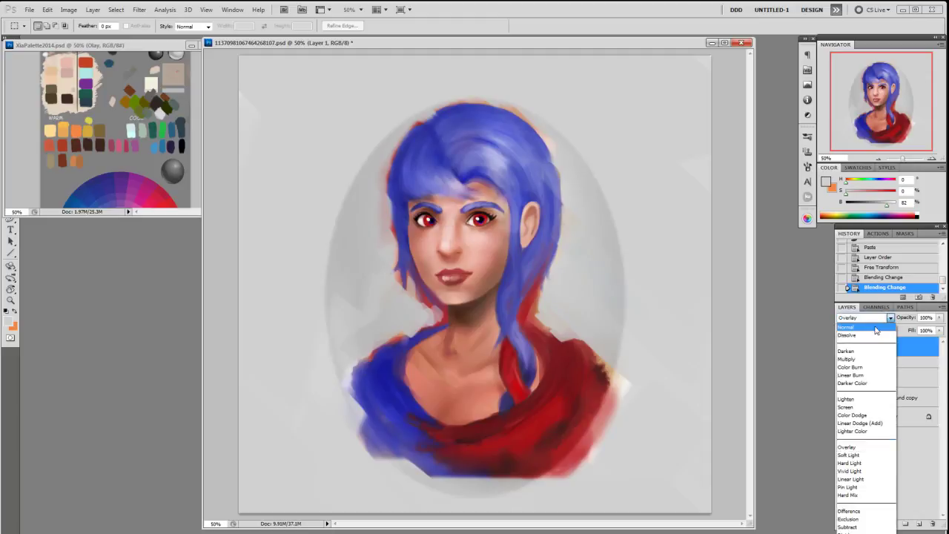
left_click(878, 328)
left_click(890, 319)
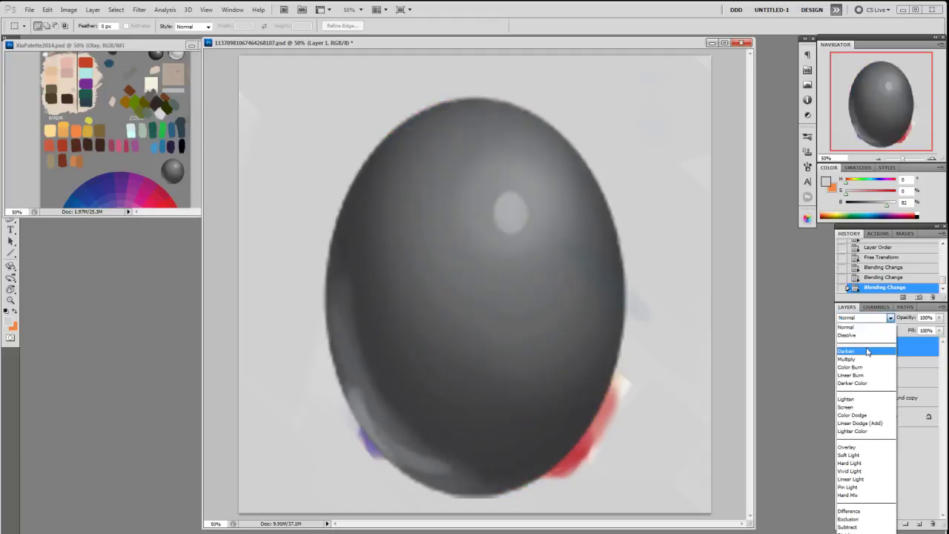
left_click(860, 447)
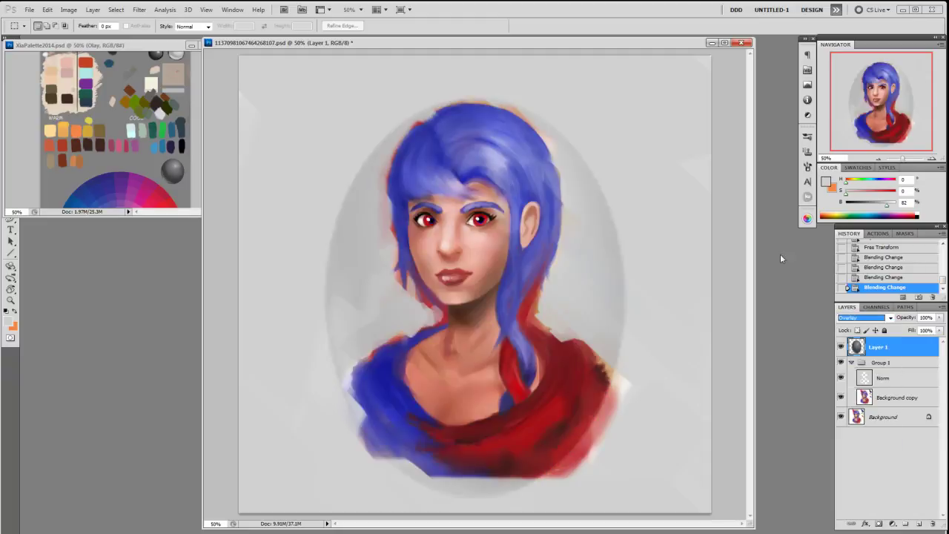
- Enlarge the overlaid sphere slightly with Free Transform, extending it past the hair and both shoulders
key("ctrl+t")
left_click_drag(297, 73, 278, 67)
left_click_drag(674, 497, 678, 505)
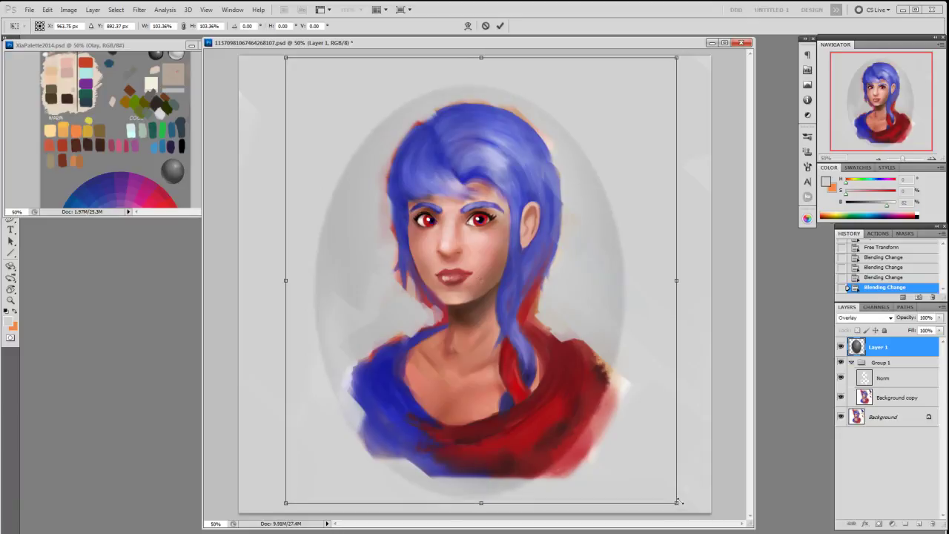
key("Return")
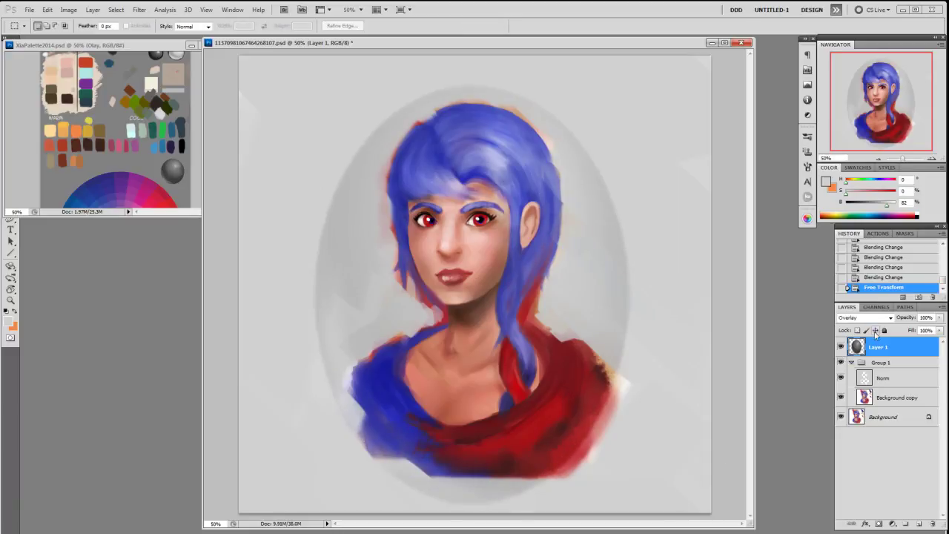
- Set the sphere layer's blend mode back to Normal and hide the layer
left_click(876, 318)
left_click(875, 328)
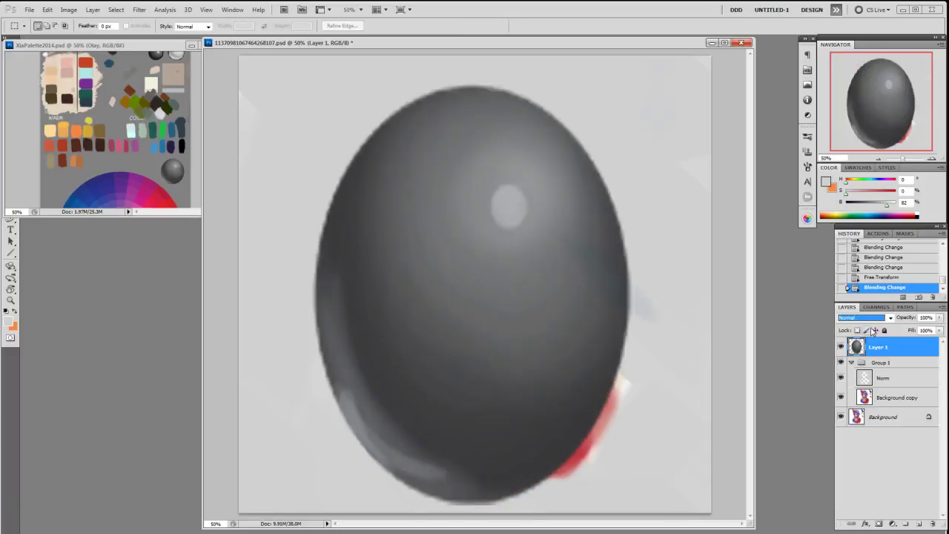
left_click(884, 319)
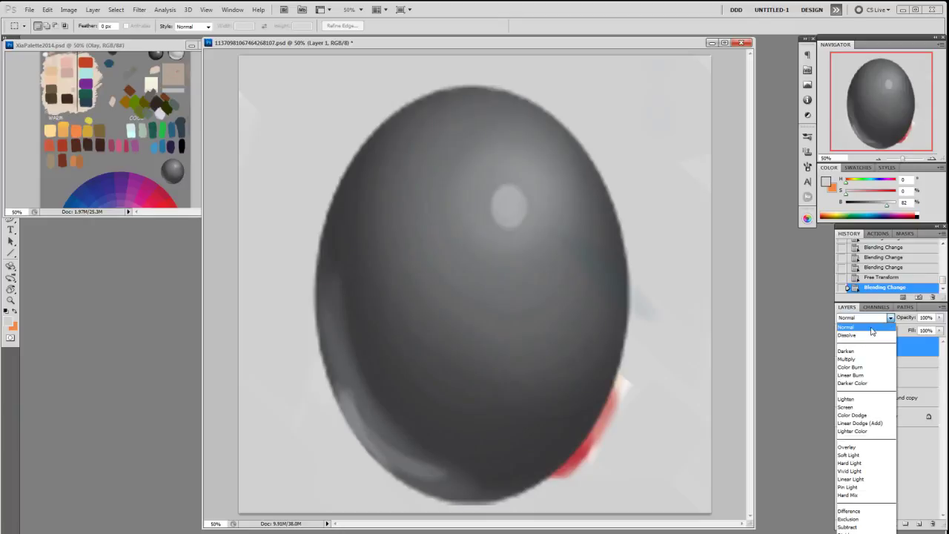
left_click(903, 338)
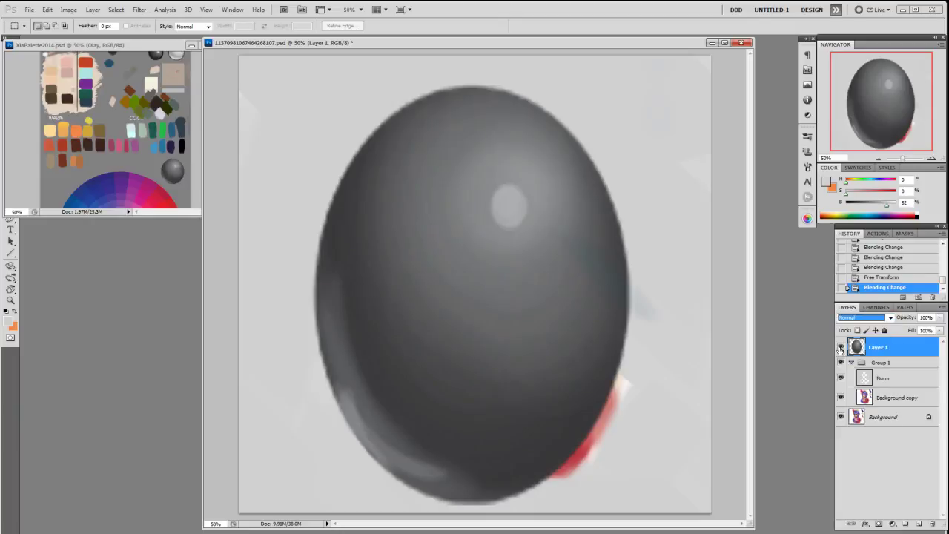
left_click(840, 347)
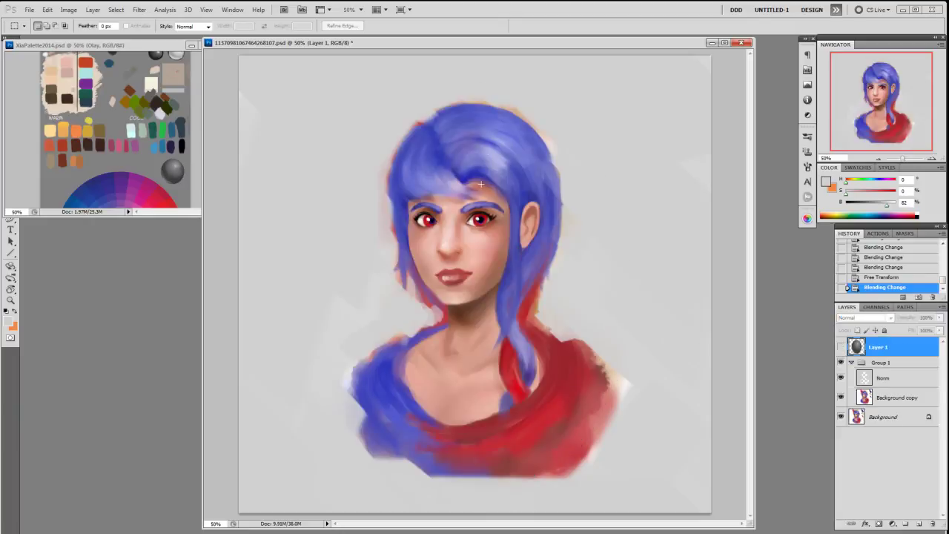
- Sample the pale blue hair highlight for the brush and create a new layer named Norm above Layer 1
key("b")
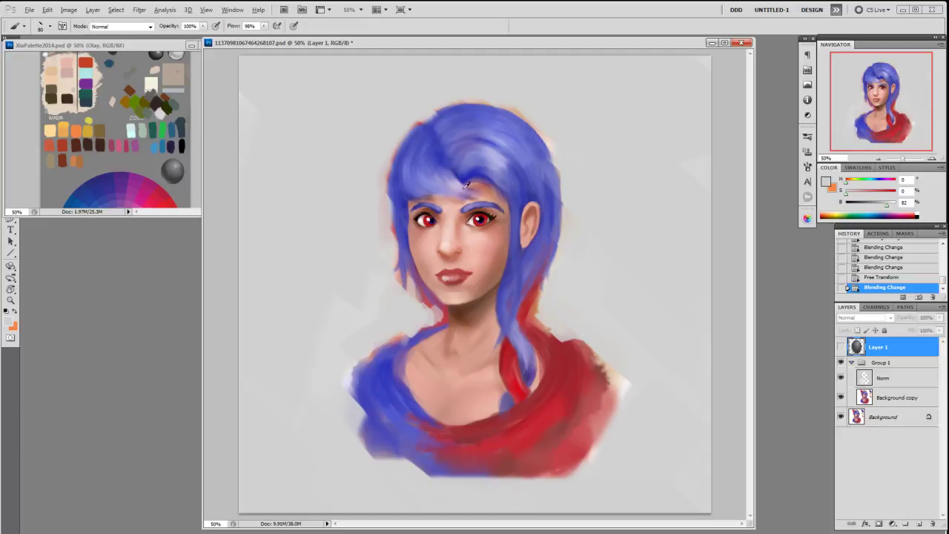
left_click(501, 155, "alt")
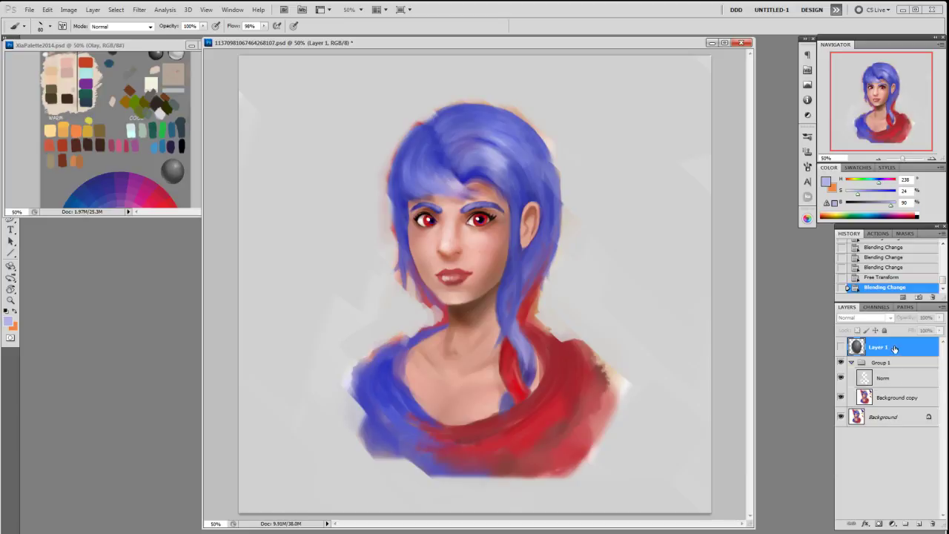
key("ctrl+shift+alt+n")
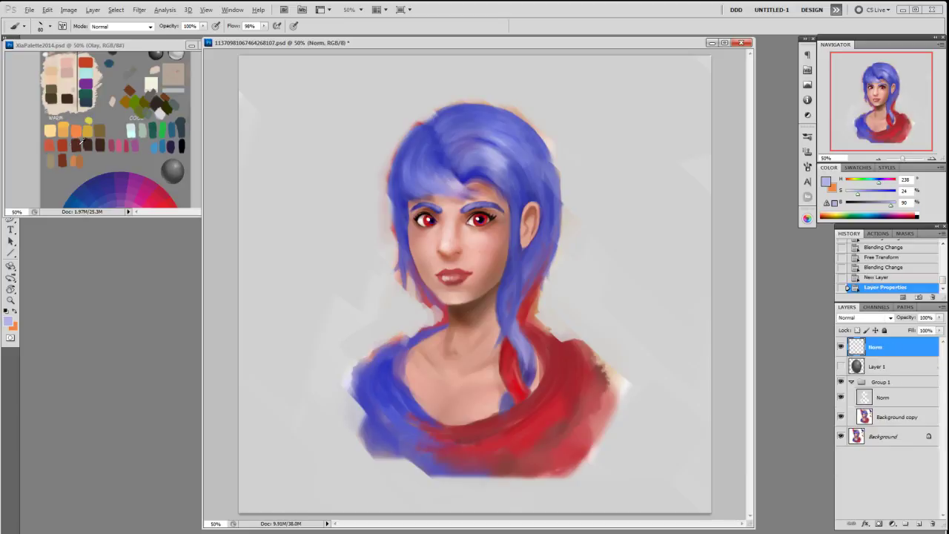
- With the palette's orange, circle the large hair highlight and the smaller one on the fringe on the Norm layer
left_click(77, 127, "alt")
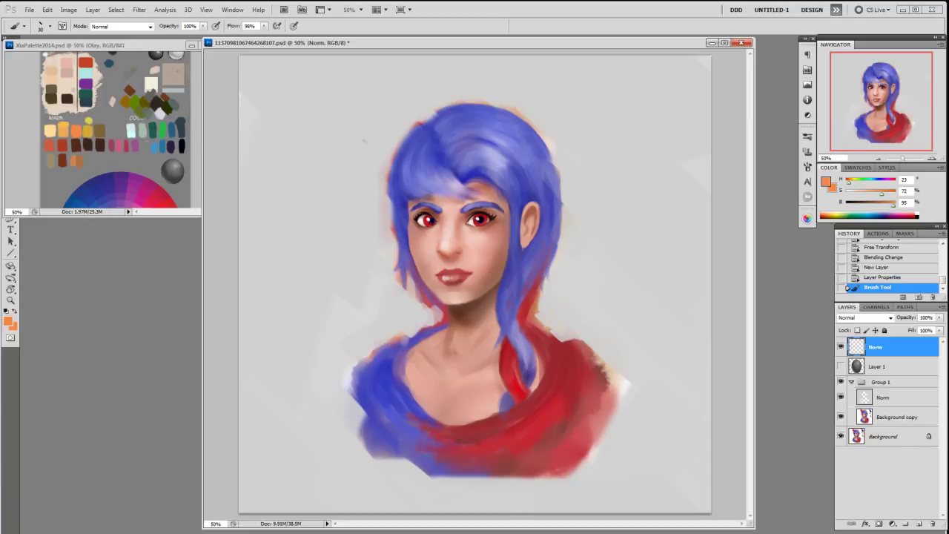
left_click(709, 227)
mouse_move(481, 160)
left_mouse_down()
mouse_move(499, 127)
mouse_move(476, 170)
mouse_move(467, 129)
mouse_move(482, 166)
left_mouse_up()
key("ctrl+z")
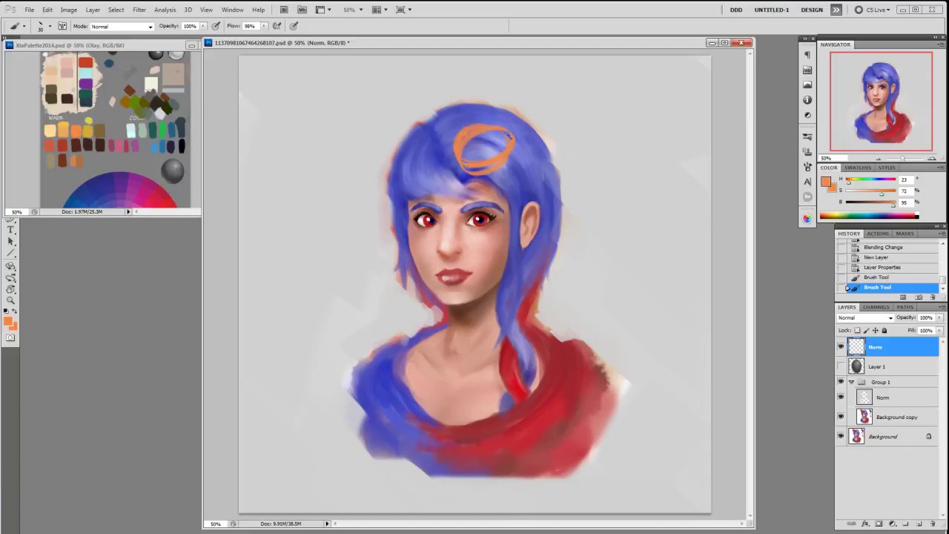
mouse_move(461, 164)
left_mouse_down()
mouse_move(439, 175)
mouse_move(466, 175)
left_mouse_up()
left_click(840, 346)
left_click(840, 346)
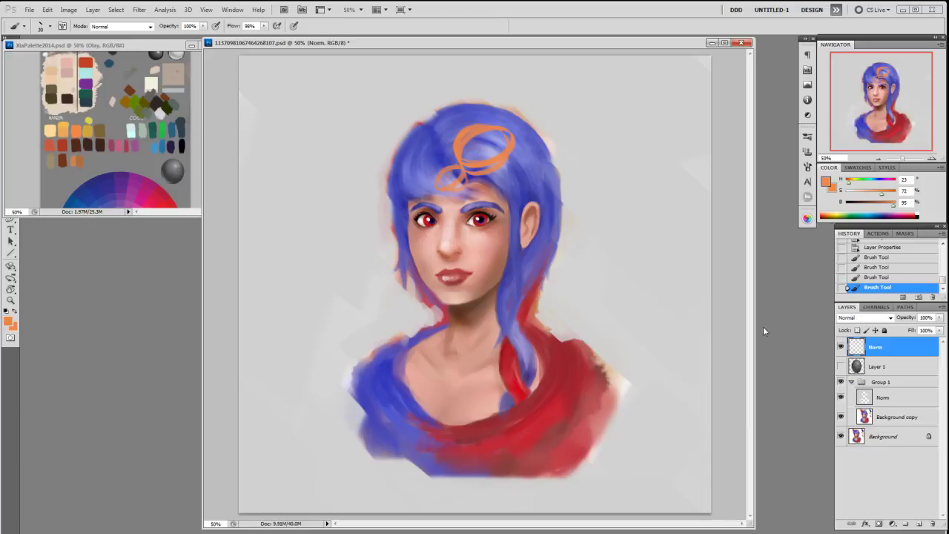
mouse_move(458, 157)
left_mouse_down()
mouse_move(436, 178)
mouse_move(463, 186)
left_mouse_up()
left_click_drag(492, 136, 485, 140)
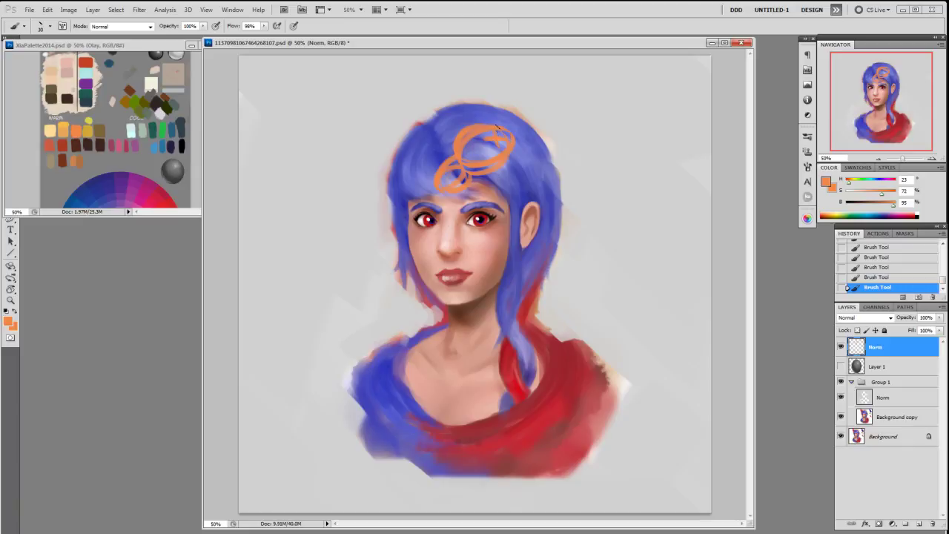
left_click_drag(492, 137, 489, 154)
- Draw a large orange oval around the head and torso, with curved guide strokes beside the jaw and shoulder
mouse_move(394, 241)
left_mouse_down()
mouse_move(546, 287)
mouse_move(388, 228)
left_mouse_up()
key("ctrl+z")
mouse_move(387, 415)
left_mouse_down()
mouse_move(490, 137)
mouse_move(385, 401)
left_mouse_up()
key("ctrl+z")
left_click_drag(396, 271, 412, 331)
mouse_move(390, 402)
left_mouse_down()
mouse_move(415, 168)
mouse_move(497, 465)
mouse_move(384, 354)
left_mouse_up()
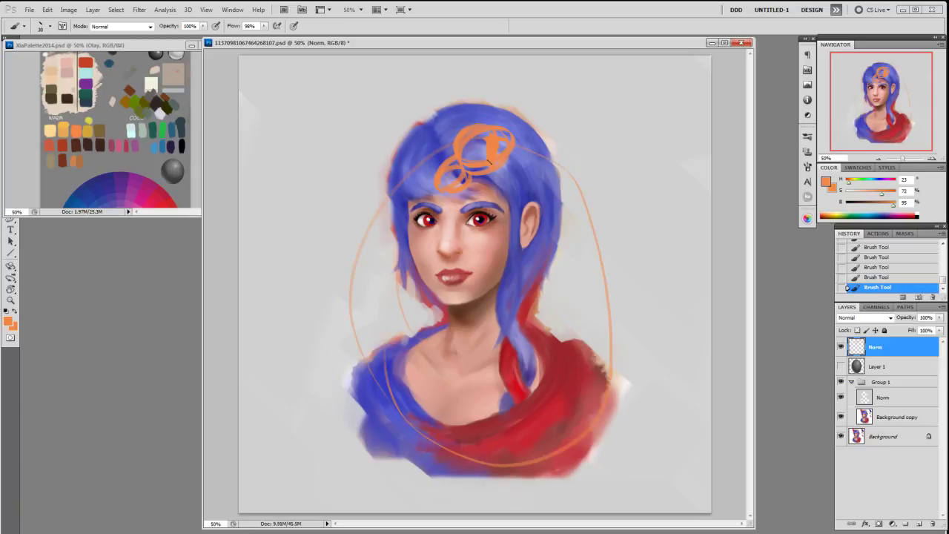
- Sketch a simplified bust beside the portrait from an oval head, a cylindrical neck and a block-shaped torso
mouse_move(625, 159)
left_mouse_down()
mouse_move(657, 138)
mouse_move(654, 155)
left_mouse_up()
mouse_move(631, 96)
left_mouse_down()
mouse_move(657, 104)
mouse_move(645, 157)
mouse_move(627, 167)
mouse_move(634, 169)
mouse_move(644, 155)
mouse_move(630, 157)
mouse_move(627, 183)
left_mouse_up()
mouse_move(647, 168)
left_mouse_down()
mouse_move(647, 184)
mouse_move(631, 166)
mouse_move(644, 158)
mouse_move(657, 195)
left_mouse_up()
mouse_move(599, 182)
left_mouse_down()
mouse_move(656, 180)
mouse_move(661, 207)
mouse_move(594, 196)
mouse_move(579, 230)
mouse_move(646, 240)
left_mouse_up()
left_click_drag(659, 202, 647, 241)
left_click_drag(676, 209, 676, 228)
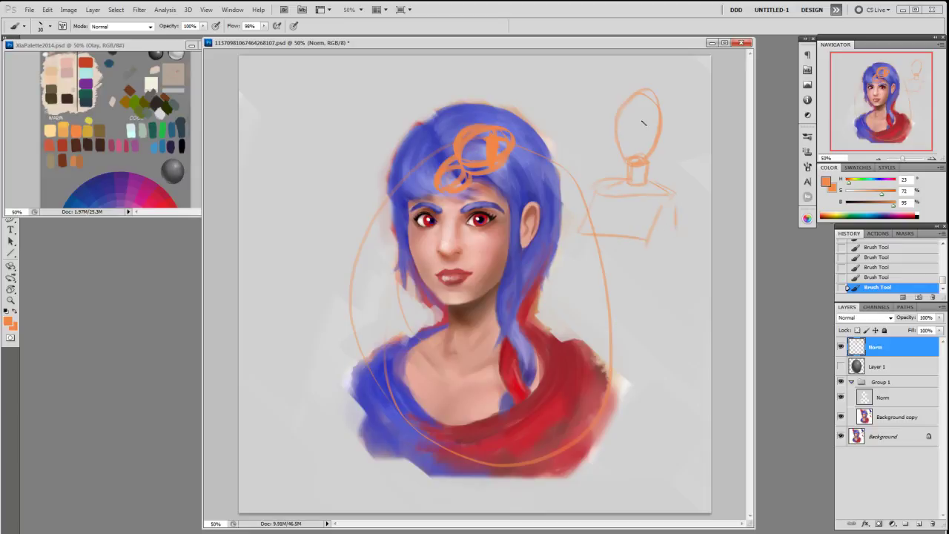
- Undo the stray stroke beside the bust sketch and briefly show the sphere layer to compare it with the orange guides
mouse_move(569, 226)
left_mouse_down()
mouse_move(734, 205)
mouse_move(567, 245)
left_mouse_up()
key("ctrl+z")
left_click(840, 366)
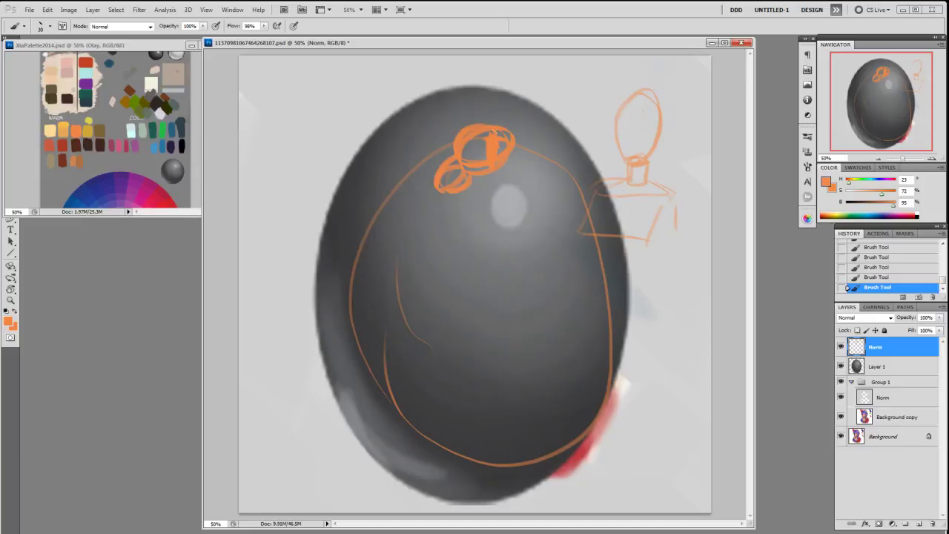
left_click(840, 366)
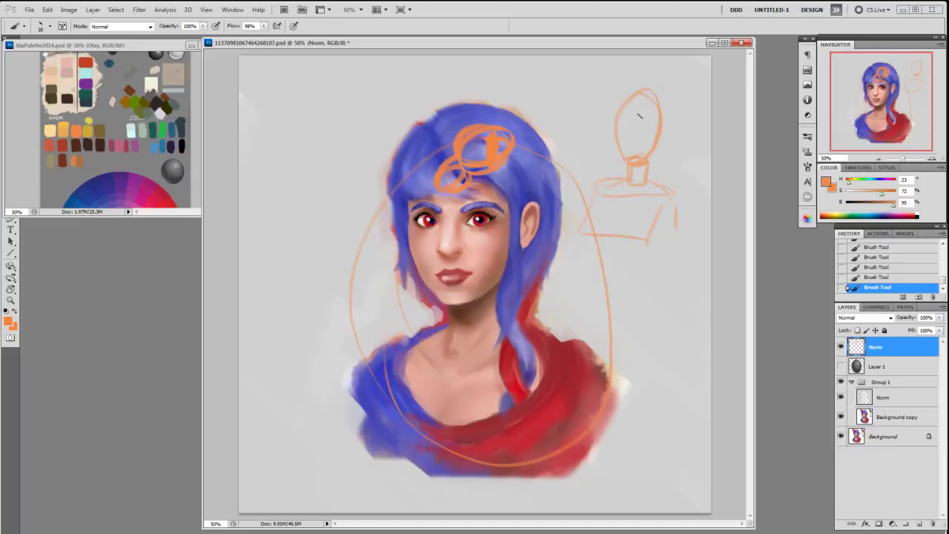
- Circle a highlight on the sketched oval head and draw orange arrows spreading outward from the portrait's hair highlight
left_click_drag(643, 107, 637, 122)
mouse_move(480, 177)
left_mouse_down()
mouse_move(479, 251)
mouse_move(484, 239)
left_mouse_up()
mouse_move(454, 153)
left_mouse_down()
mouse_move(404, 185)
mouse_move(421, 186)
left_mouse_up()
left_click_drag(510, 172, 546, 199)
left_click_drag(490, 104, 497, 122)
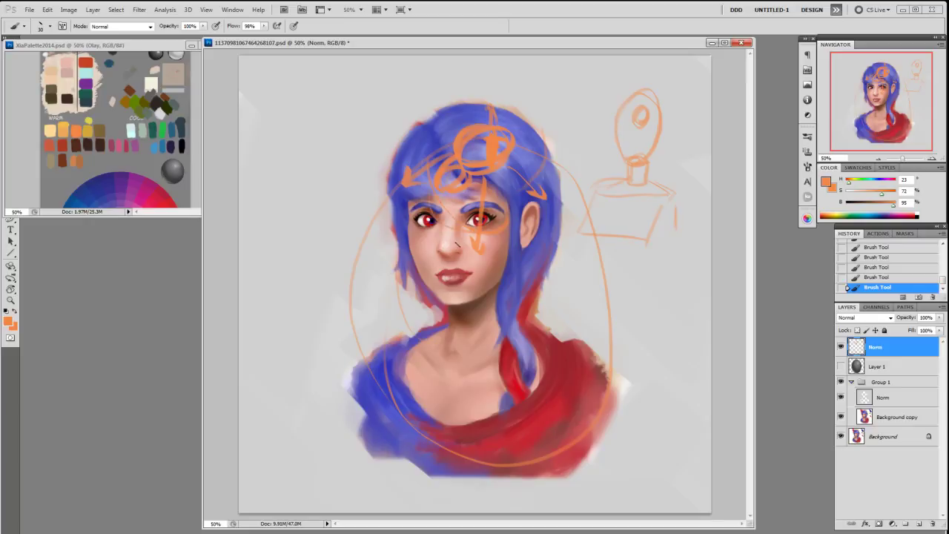
- Sample the palette's bright green and mark the eye nearer the visible ear with horizontal and vertical strokes
left_click(162, 138, "alt")
left_click_drag(463, 215, 496, 220)
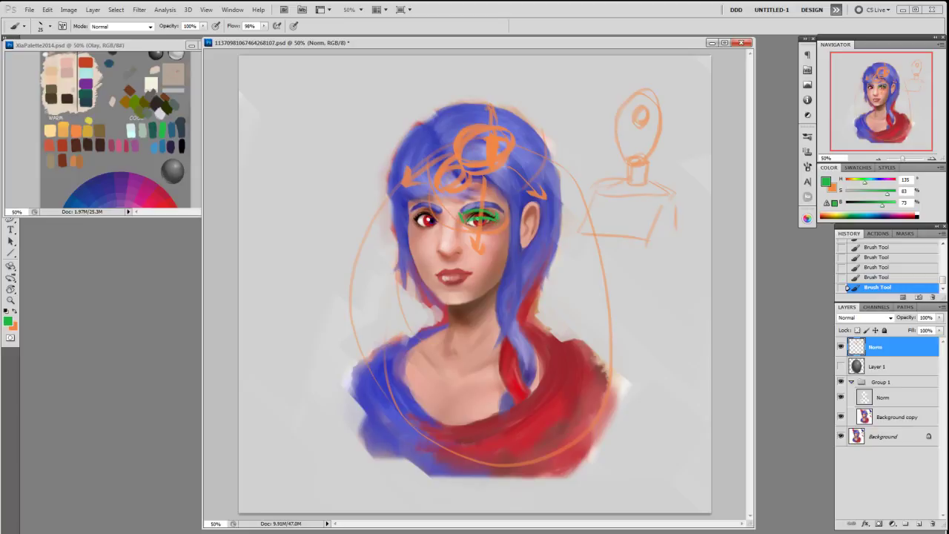
left_click_drag(475, 183, 469, 251)
left_click_drag(465, 215, 491, 217)
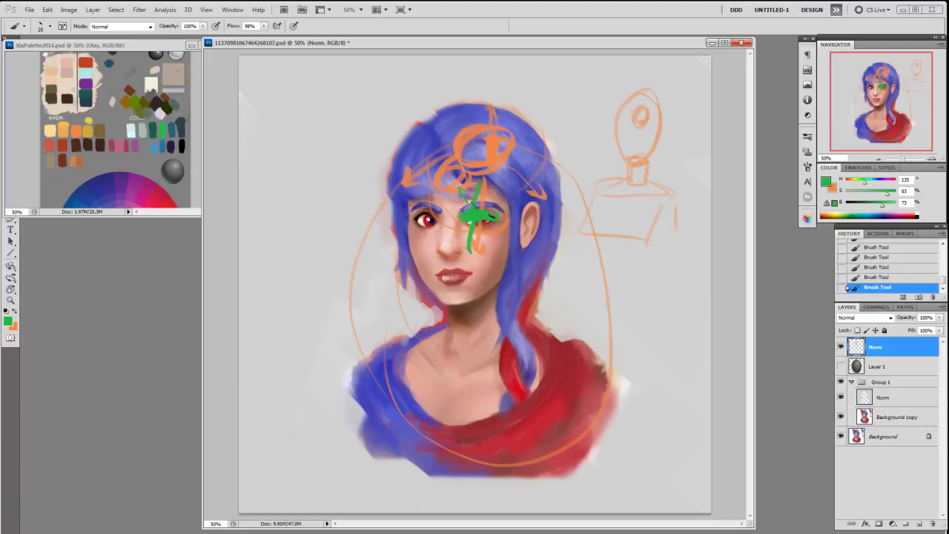
- Add green marks below the other eye, by the ear and on the nose tip, plus an arrow across the cheek
left_click_drag(419, 218, 420, 235)
left_click_drag(518, 192, 542, 228)
mouse_move(439, 240)
left_mouse_down()
mouse_move(413, 259)
mouse_move(428, 261)
left_mouse_up()
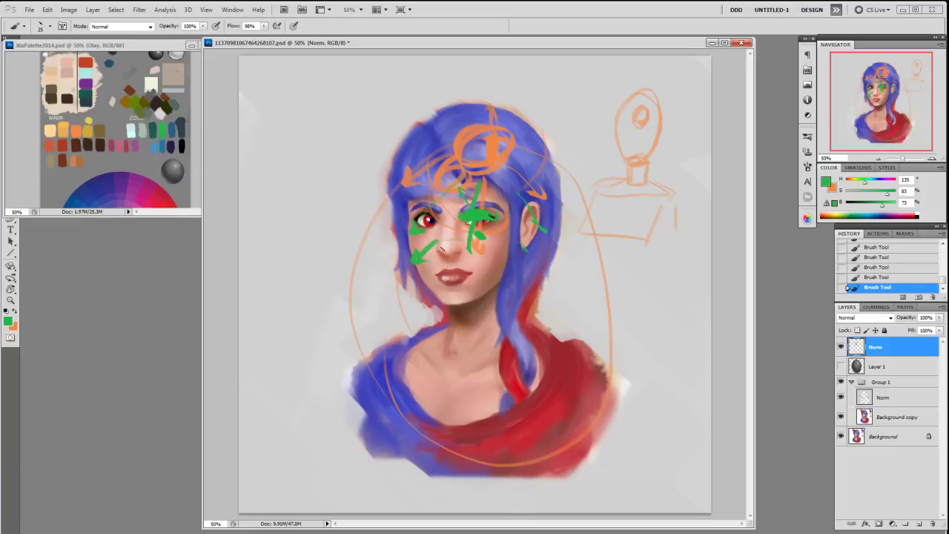
left_click_drag(447, 247, 453, 245)
left_click_drag(453, 215, 452, 246)
- Resample the orange, extend a line down the sketched head, and draw a small oval head and cylinder beside the bust
left_click(637, 112, "alt")
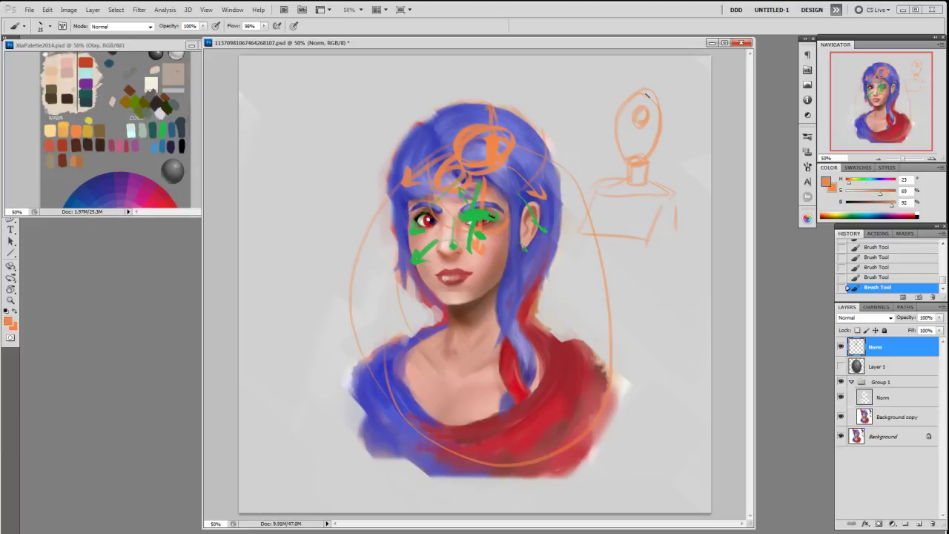
left_click_drag(638, 117, 635, 156)
mouse_move(580, 77)
left_mouse_down()
mouse_move(567, 97)
mouse_move(566, 107)
mouse_move(594, 99)
mouse_move(580, 89)
mouse_move(578, 123)
mouse_move(582, 80)
left_mouse_up()
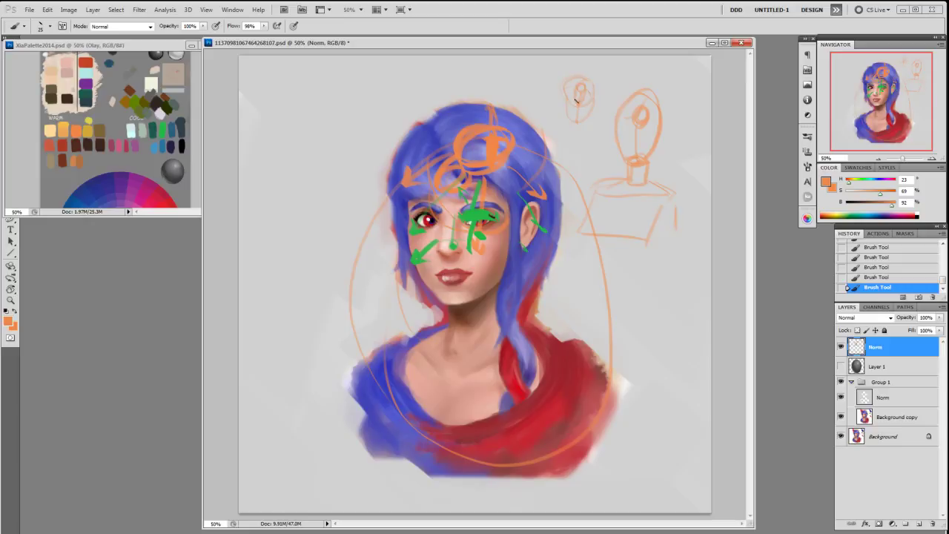
mouse_move(565, 136)
left_mouse_down()
mouse_move(587, 144)
mouse_move(567, 172)
mouse_move(582, 168)
mouse_move(573, 135)
mouse_move(576, 169)
left_mouse_up()
key("super")
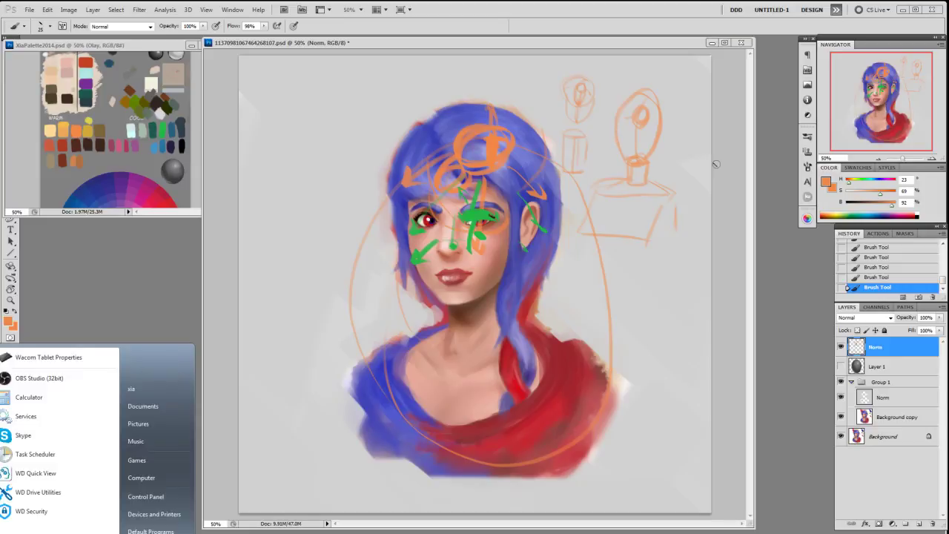
left_click(713, 163)
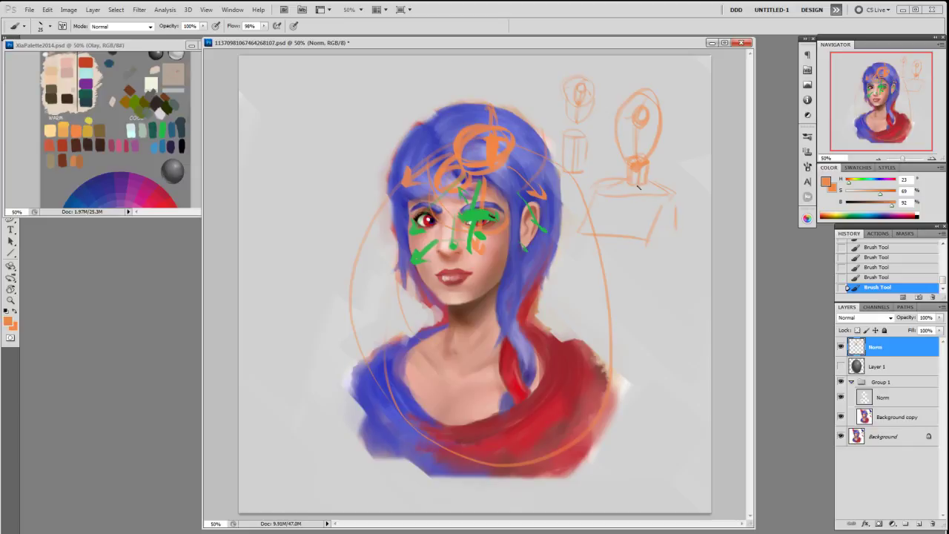
- Add orange lines down and across the bust sketch's block torso to define its planes and lower edge
left_click_drag(636, 190, 627, 234)
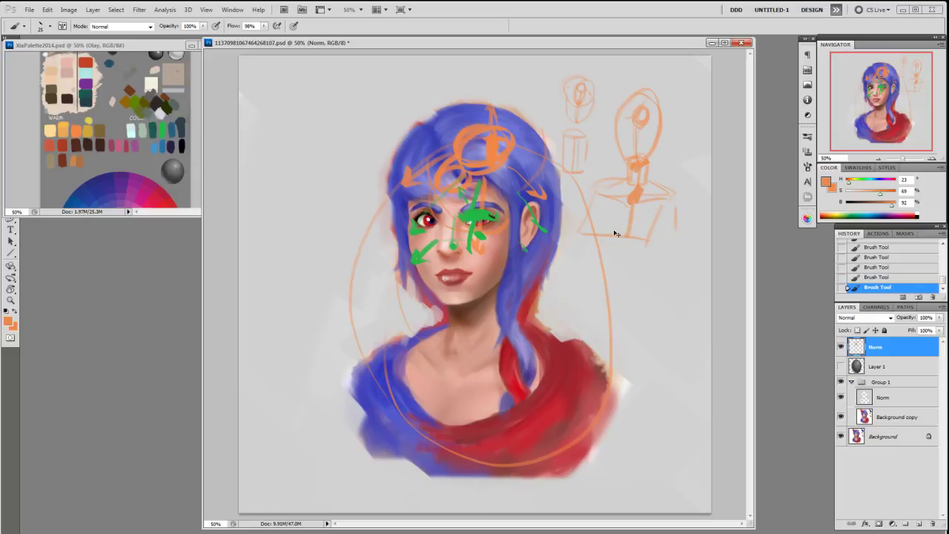
left_click_drag(593, 212, 646, 226)
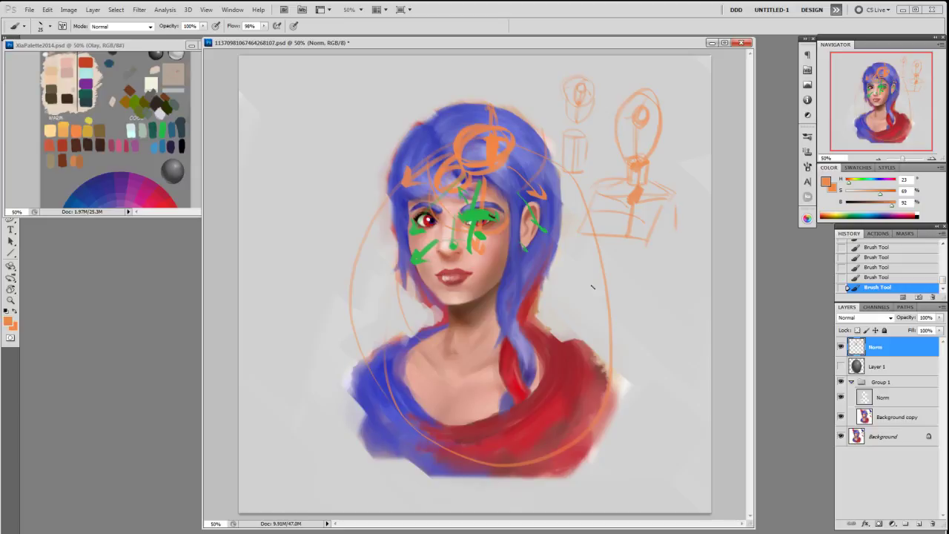
mouse_move(601, 194)
left_mouse_down()
mouse_move(652, 207)
mouse_move(618, 213)
mouse_move(599, 203)
mouse_move(587, 236)
mouse_move(626, 237)
mouse_move(612, 237)
mouse_move(647, 250)
left_mouse_up()
left_click_drag(661, 239, 648, 246)
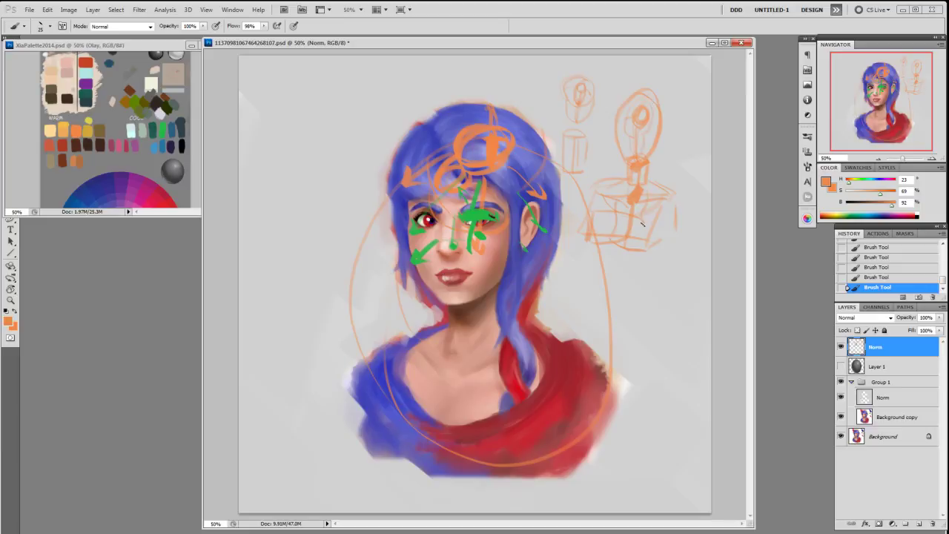
- Hatch the front plane of the bust sketch's block torso with orange strokes
left_click_drag(656, 196, 651, 221)
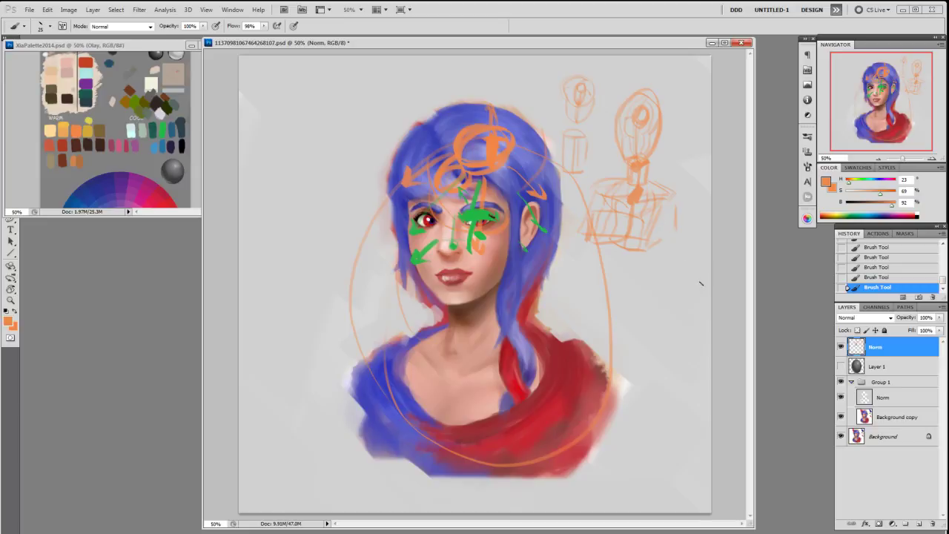
- Show the sphere layer, hide the sketch layer and set the sphere's blend mode to Overlay
left_click(840, 366)
left_click(840, 348)
left_click(887, 366)
left_click(890, 318)
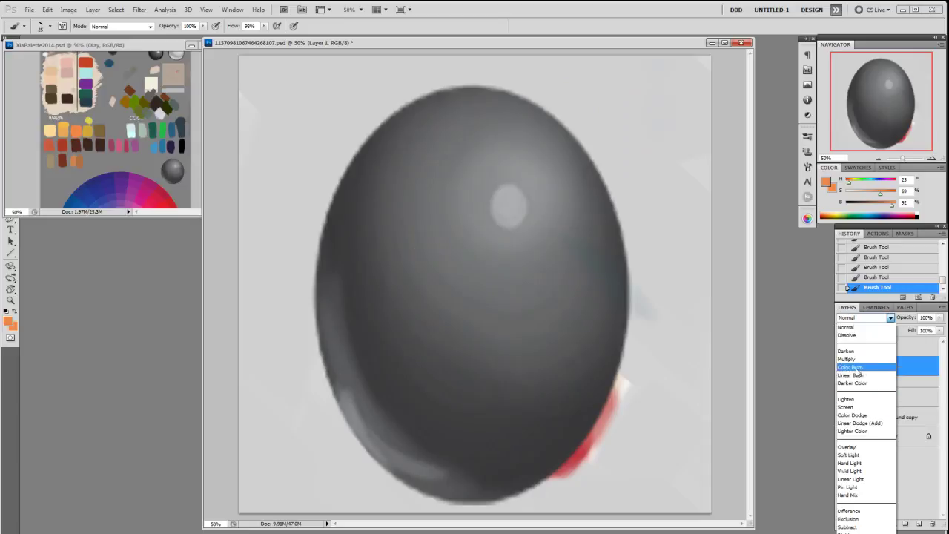
left_click(849, 448)
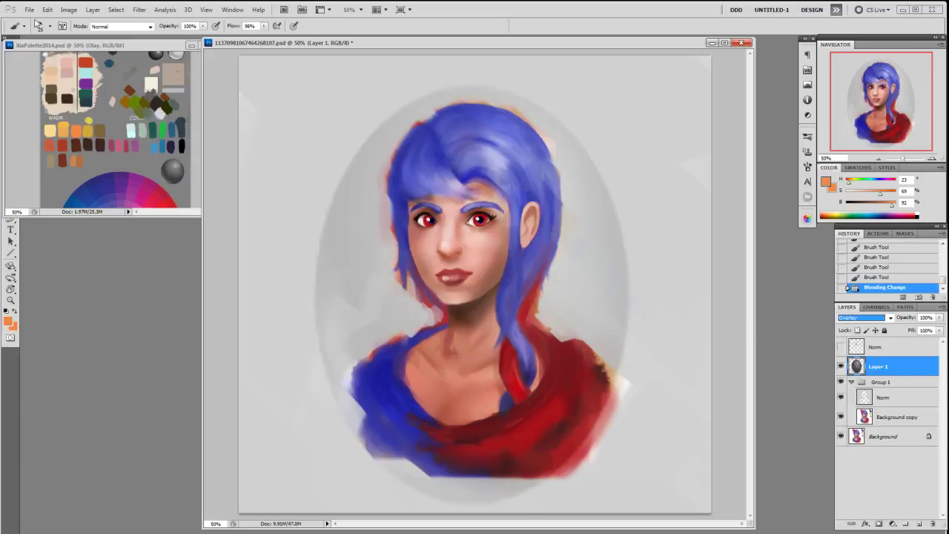
- Apply Levels to the sphere layer with the white output level lowered to 210
left_click(69, 11)
mouse_move(83, 35)
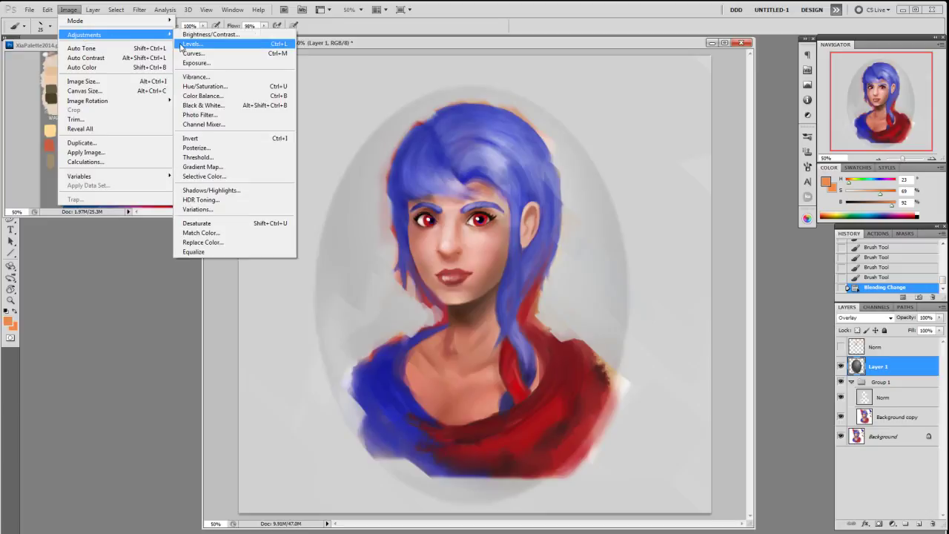
left_click(185, 46)
left_click_drag(220, 299, 205, 300)
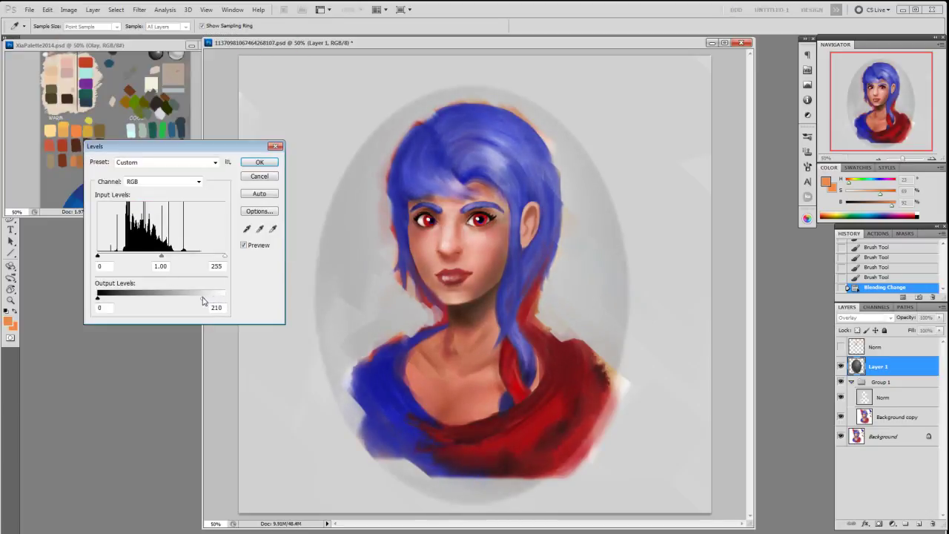
left_click(260, 162)
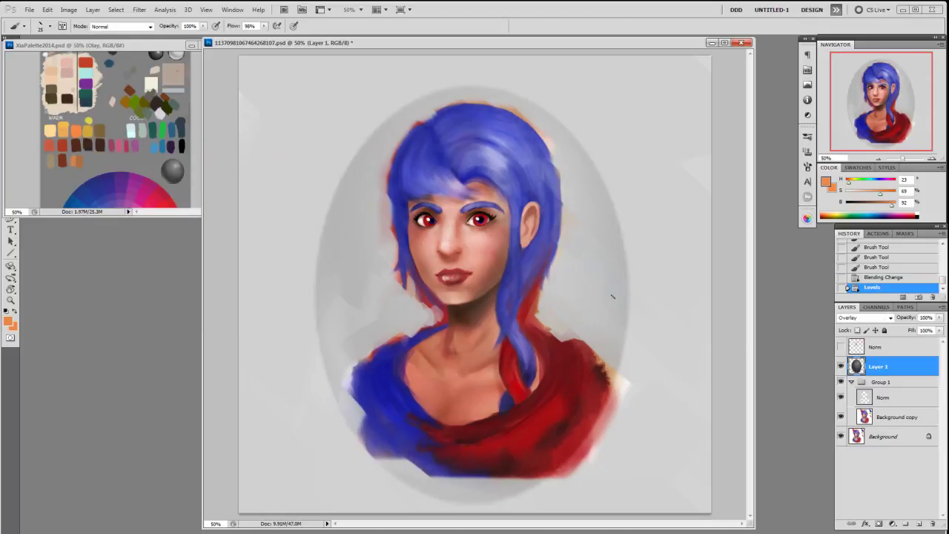
- Compare the portrait with the sphere overlay and Group 1 shown and hidden
left_click(840, 366)
left_click(840, 367)
left_click(841, 382)
left_click(841, 366)
left_click(840, 382)
left_click(841, 416)
left_click(840, 367)
- Set the sphere layer to Multiply at 98% opacity and hide both it and the guide sketch layer
left_click(884, 322)
left_click(860, 327)
mouse_move(939, 317)
left_mouse_down()
mouse_move(917, 331)
mouse_move(940, 332)
left_mouse_up()
left_click(865, 317)
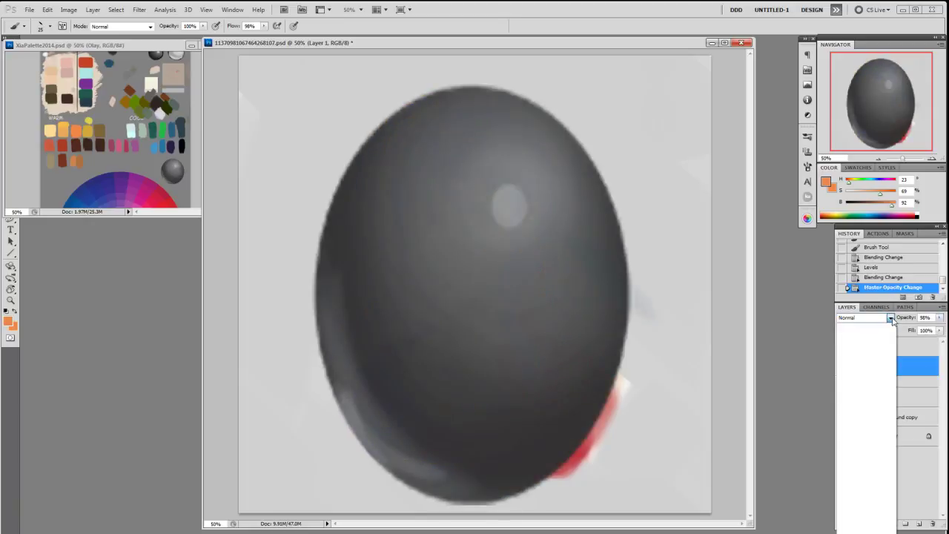
left_click(864, 358)
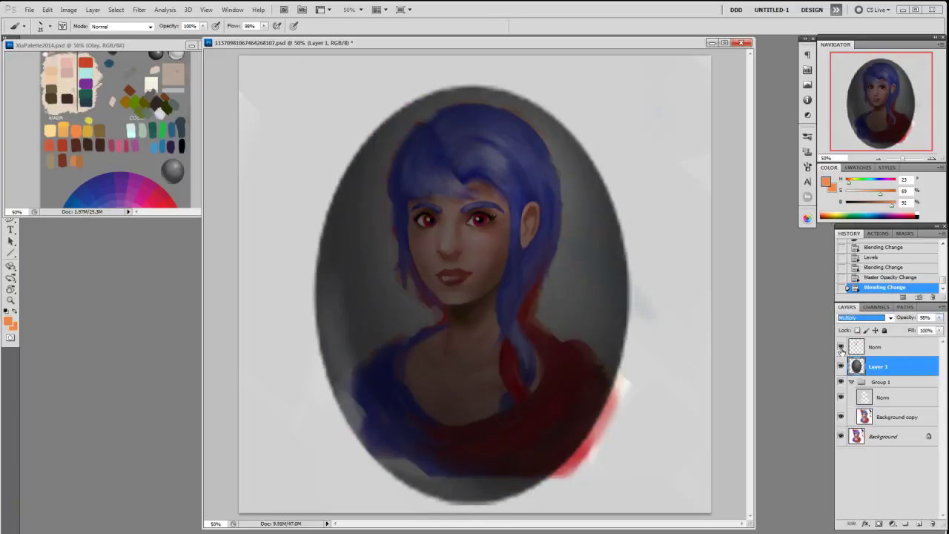
left_click(840, 366)
left_click(841, 347)
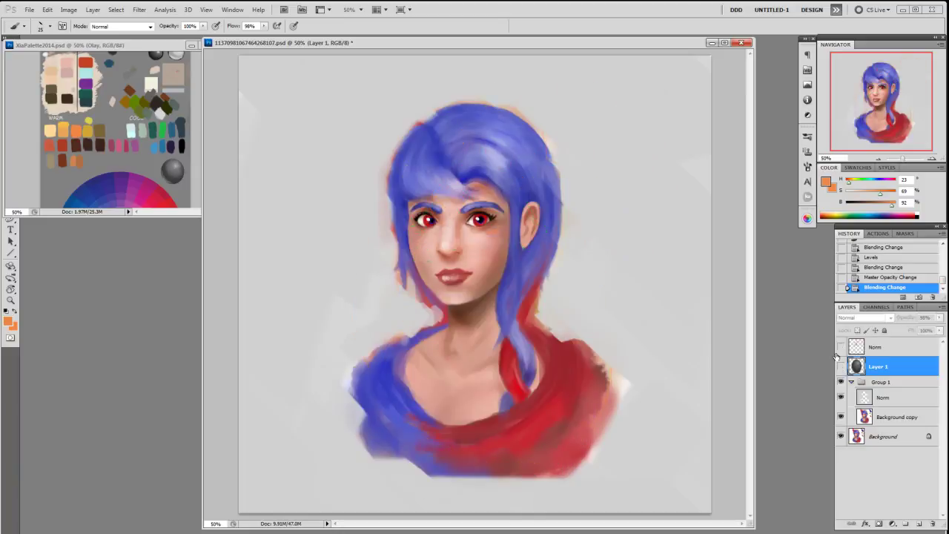
- Select the Norm layer in Group 1 and compare the portrait with its grey background paint shown and hidden
left_click(889, 398)
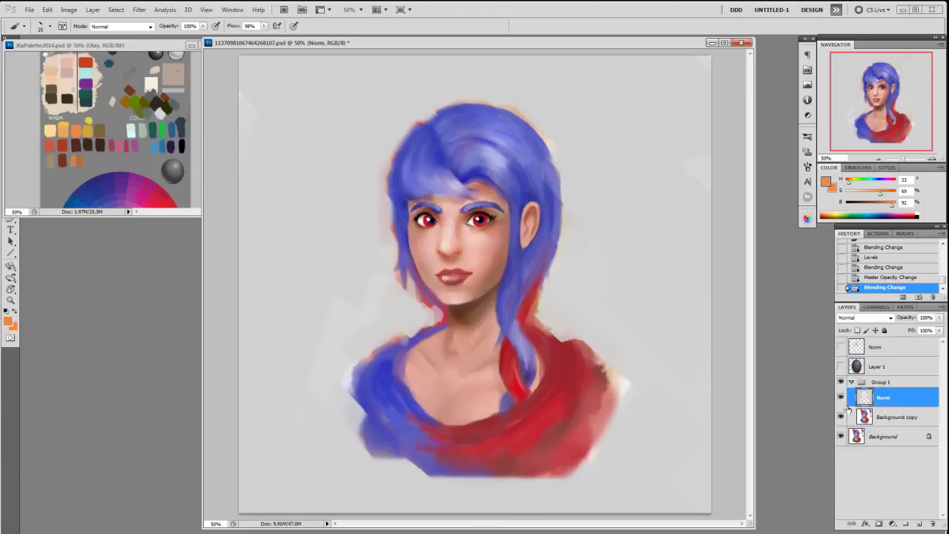
left_click(841, 398)
left_click(841, 398)
left_click(841, 399)
left_click(841, 398)
left_click(841, 398)
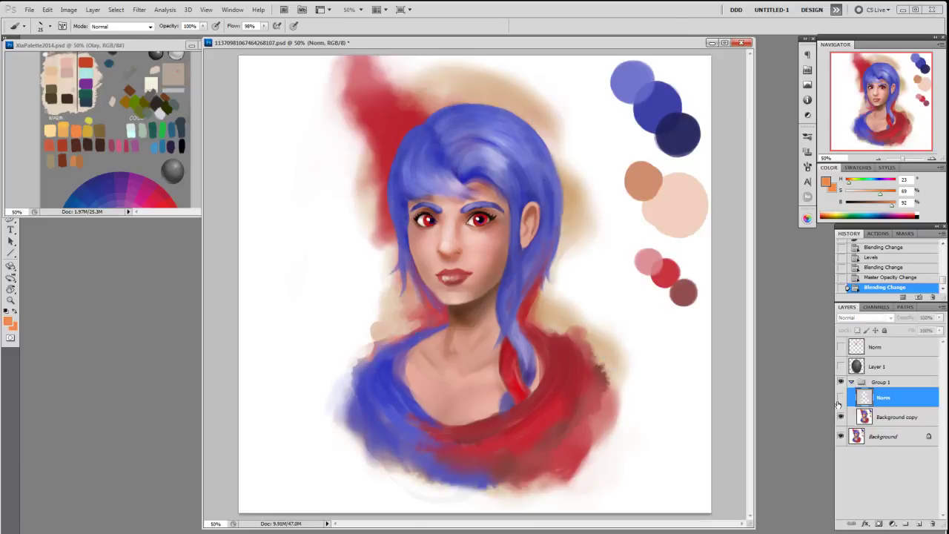
left_click(841, 398)
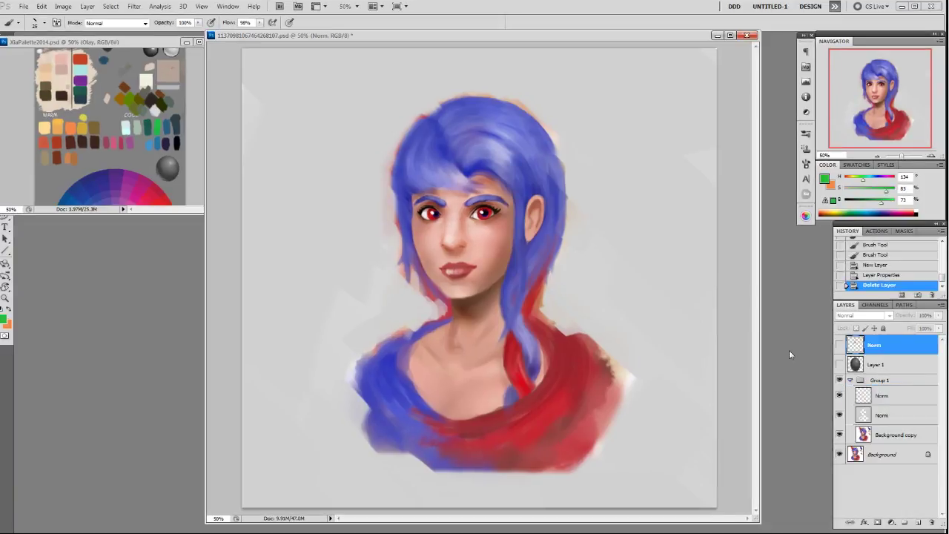
- Select the upper Norm layer in Group 1 and briefly display the guide sketch over the portrait
left_click(846, 398)
left_click_drag(447, 227, 478, 236)
key("ctrl+z")
left_click(841, 345)
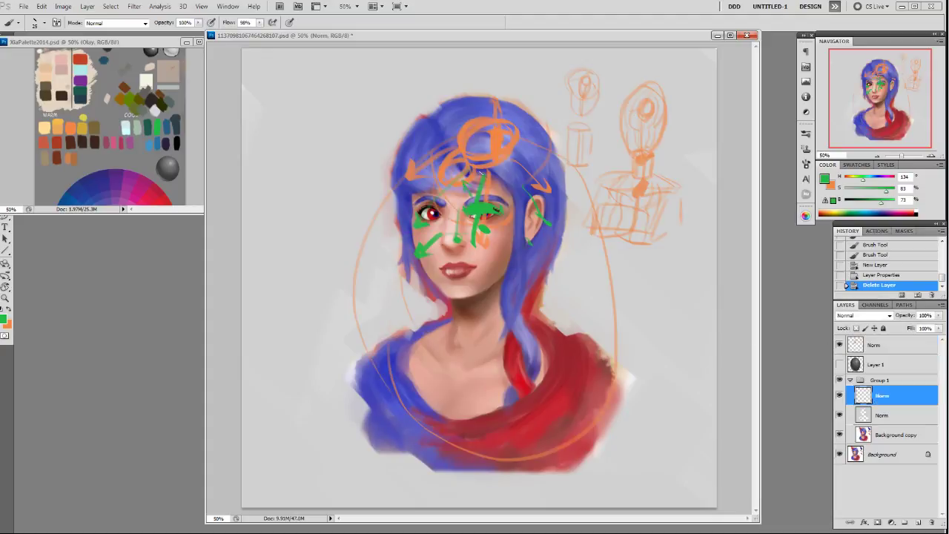
left_click(839, 346)
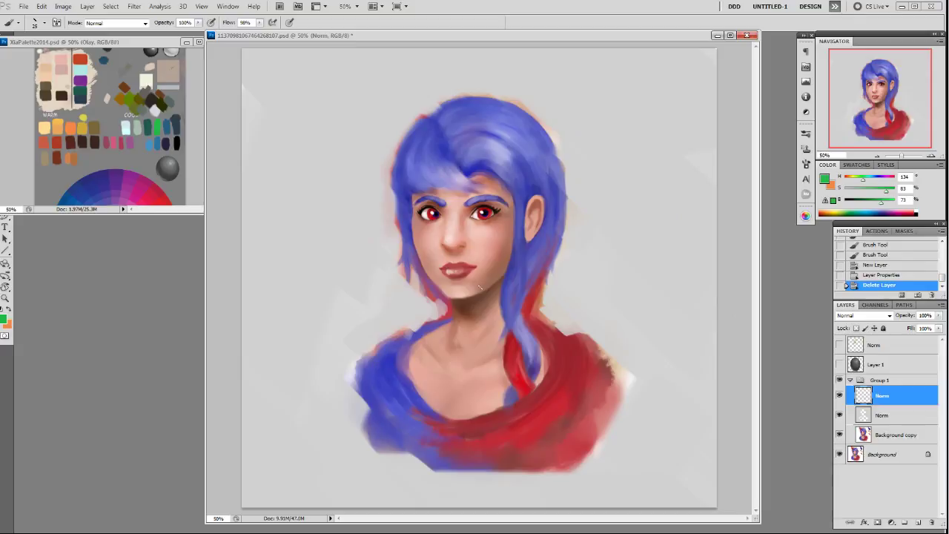
- Sample the cheek's skin tone, enlarge a different brush to 150, try it on the cheek and compare without the grey background paint
left_click(421, 231, "alt")
right_click(448, 256)
left_click(526, 316)
left_click(438, 252)
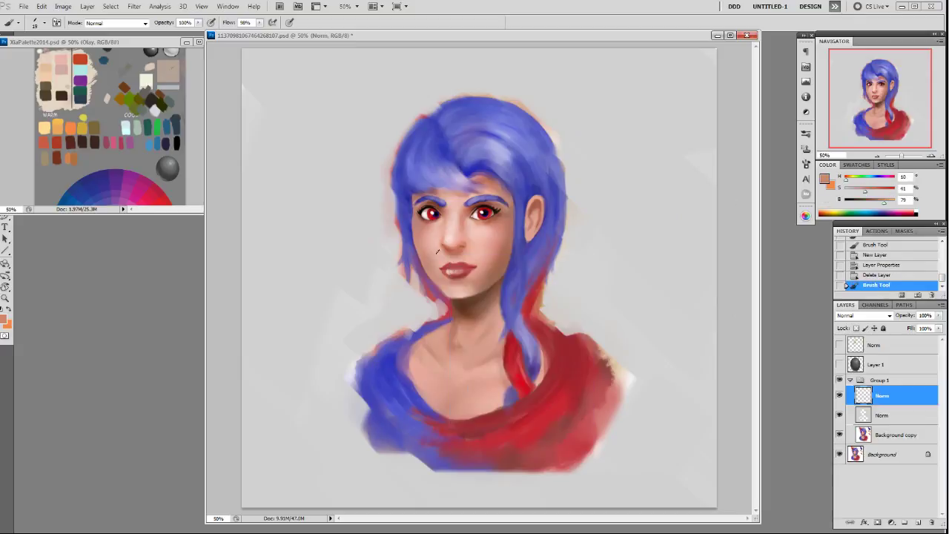
key("bracketright")
key("bracketright")
key("bracketright")
key("bracketright")
key("bracketright")
key("bracketright")
key("bracketright")
key("bracketright")
key("bracketright")
key("bracketright")
mouse_move(421, 196)
left_mouse_down()
mouse_move(433, 255)
mouse_move(453, 284)
mouse_move(438, 259)
left_mouse_up()
left_click(840, 415)
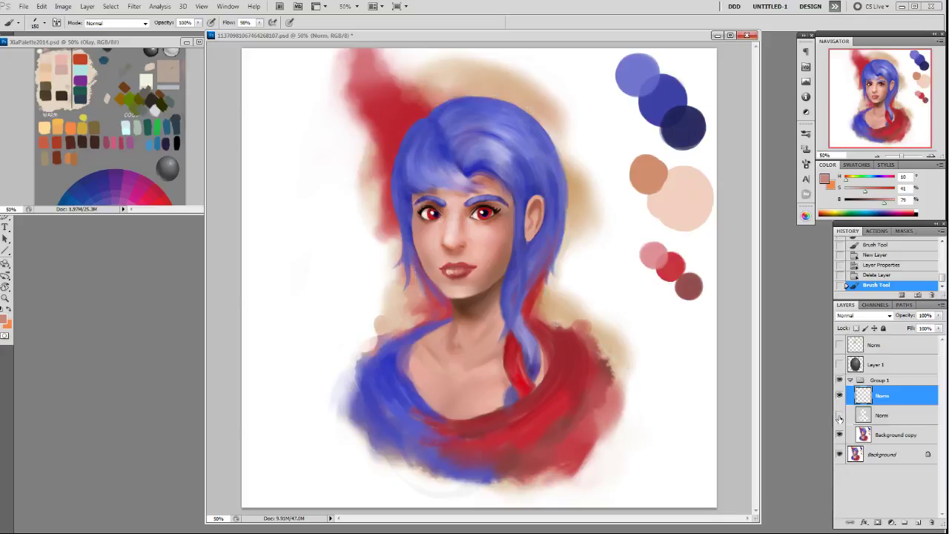
left_click(840, 415)
- Sample the shadow tone from the cheek near the ear and paint a dark skin swatch beside the portrait
left_click(509, 254, "alt")
key("bracketleft")
key("bracketleft")
key("bracketleft")
key("bracketleft")
key("bracketleft")
mouse_move(645, 101)
left_mouse_down()
mouse_move(647, 113)
mouse_move(639, 108)
mouse_move(655, 102)
mouse_move(645, 105)
left_mouse_up()
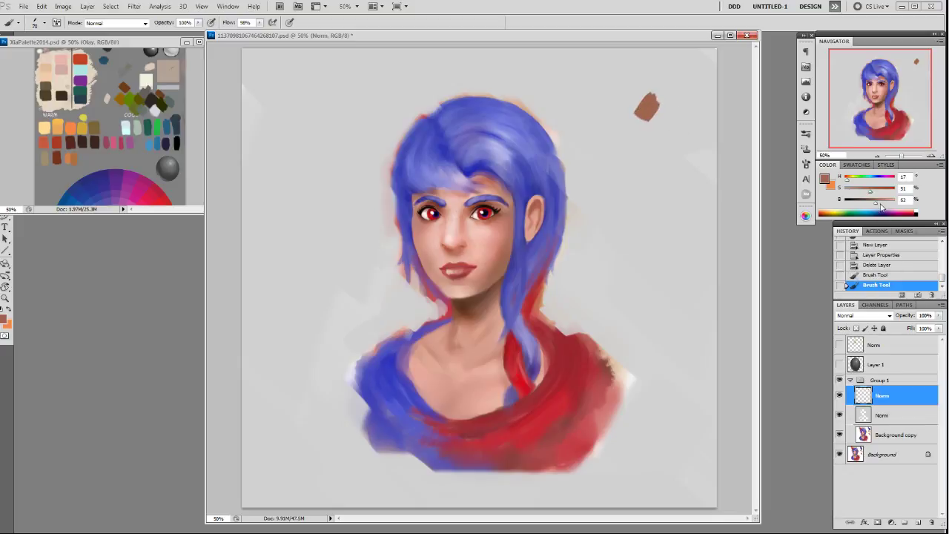
- Paint a mid skin swatch at 41% saturation, 73% brightness and a light one at 25%, 84% below the dark swatch
left_click_drag(871, 191, 864, 191)
left_click(881, 208)
mouse_move(653, 116)
left_mouse_down()
mouse_move(657, 136)
mouse_move(647, 131)
mouse_move(662, 127)
left_mouse_up()
right_click(681, 154)
double_click(748, 221)
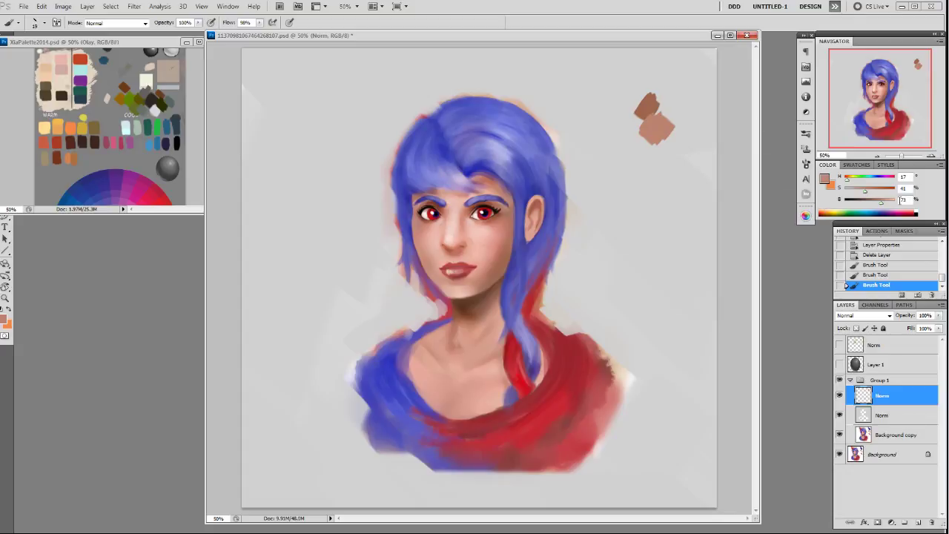
left_click_drag(884, 205, 856, 193)
mouse_move(655, 152)
left_mouse_down()
mouse_move(670, 146)
mouse_move(662, 152)
left_mouse_up()
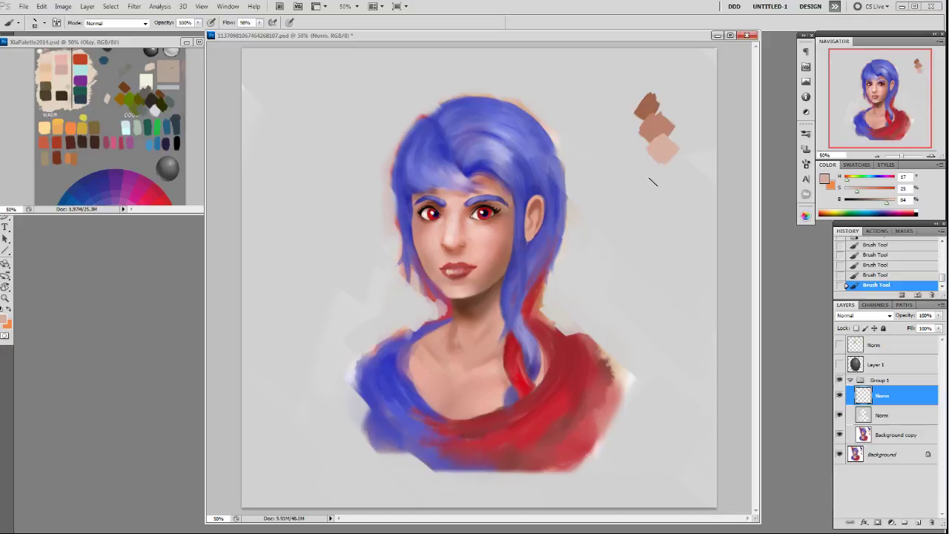
- Sample the dark skin swatch and shade the cheek farther from the visible ear
left_click(650, 107, "alt")
right_click(490, 283)
double_click(569, 347)
mouse_move(420, 231)
left_mouse_down()
mouse_move(435, 276)
mouse_move(438, 268)
left_mouse_up()
key("ctrl+z")
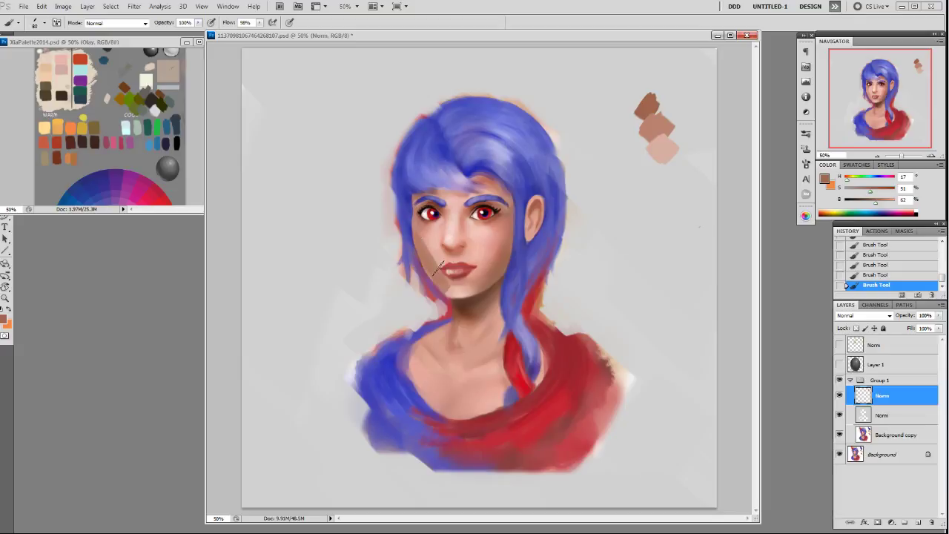
- Choose another brush, enlarge it to 125 and shade the cheek and jaw nearer the visible ear
right_click(504, 251)
double_click(566, 317)
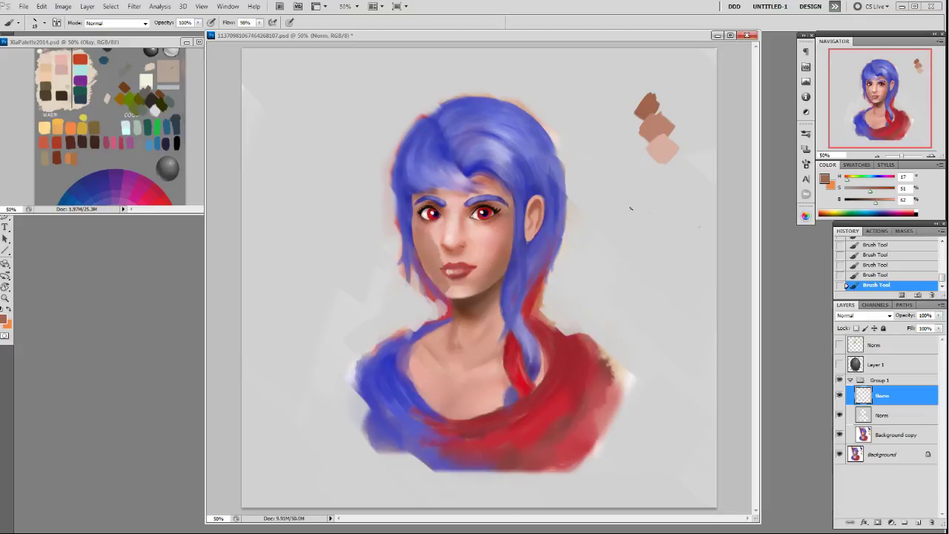
key("bracketright")
key("bracketright")
key("bracketright")
key("bracketright")
key("bracketright")
key("bracketright")
key("bracketright")
key("bracketright")
key("bracketright")
key("bracketright")
left_click_drag(502, 246, 478, 278)
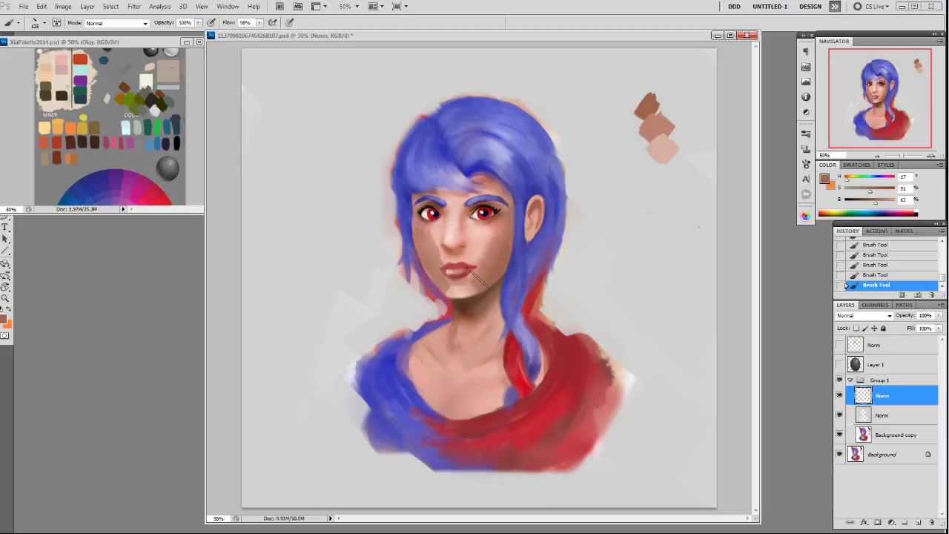
- Sample the mid skin swatch and paint it across the nose and inner cheeks
left_click(659, 131, "alt")
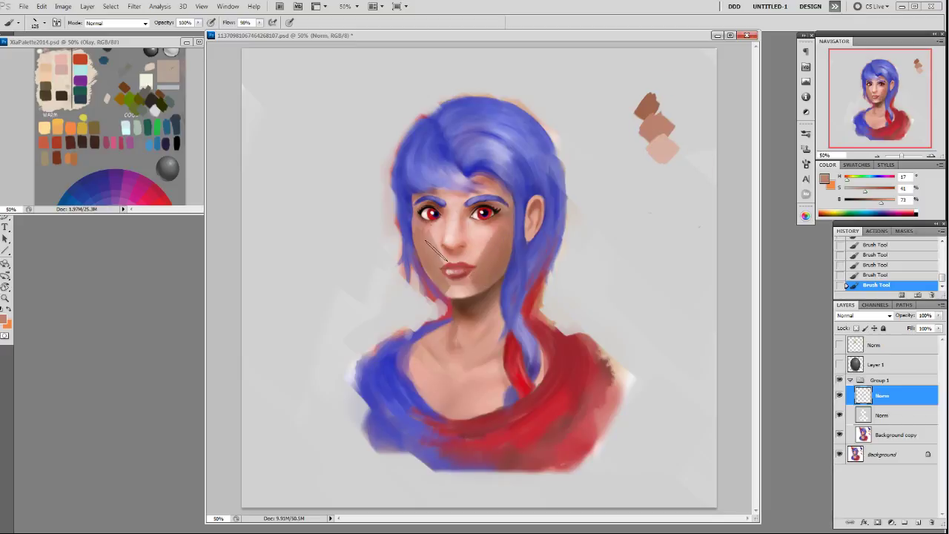
mouse_move(434, 236)
left_mouse_down()
mouse_move(472, 235)
mouse_move(447, 258)
mouse_move(463, 262)
mouse_move(468, 242)
mouse_move(448, 231)
mouse_move(480, 224)
left_mouse_up()
left_click(418, 241, "alt")
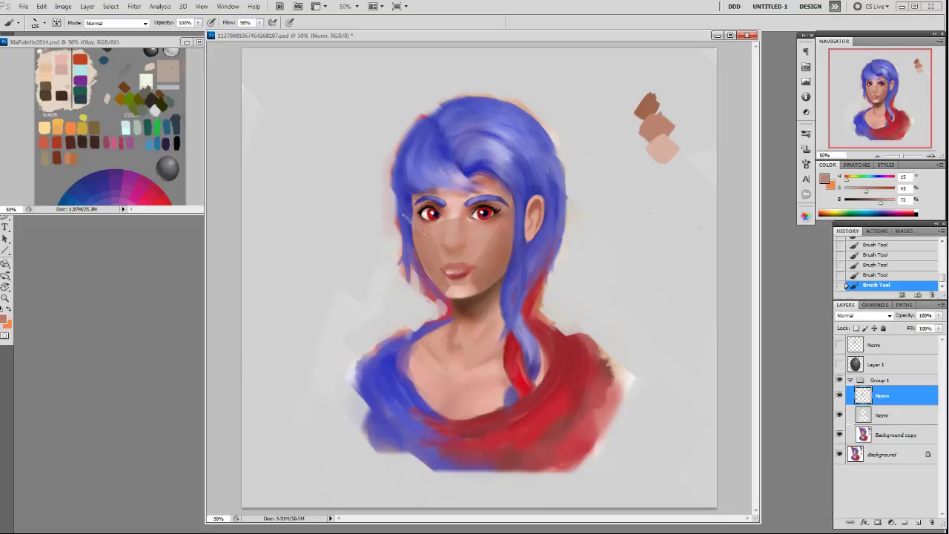
- Reduce the brush to 35 and darken the eye sockets and nose with sampled brown skin tones
key("bracketleft")
key("bracketleft")
key("bracketleft")
key("bracketleft")
key("bracketleft")
left_click(657, 104, "alt")
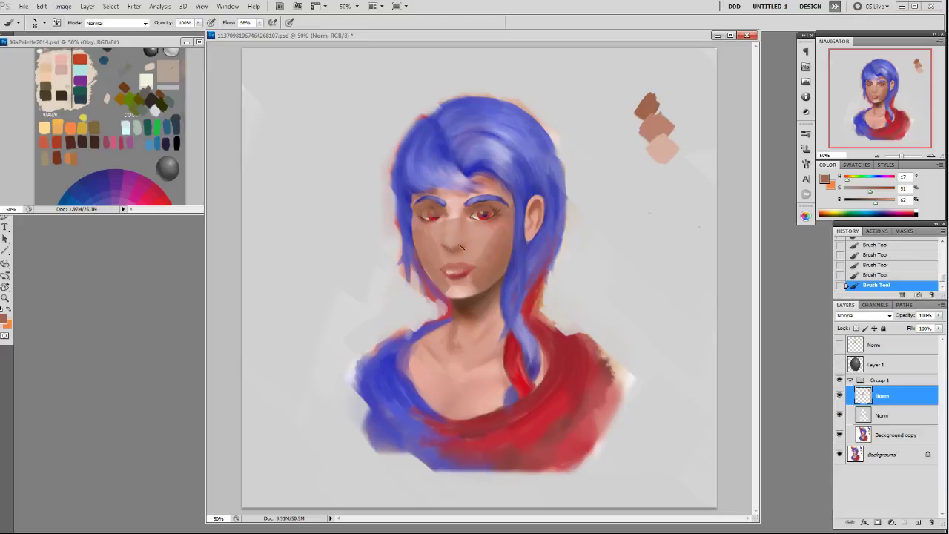
- Repaint the lips with sampled reds and lay down three lip-colour swatches below the skin swatches
left_click(464, 273, "alt")
left_click_drag(442, 268, 458, 265)
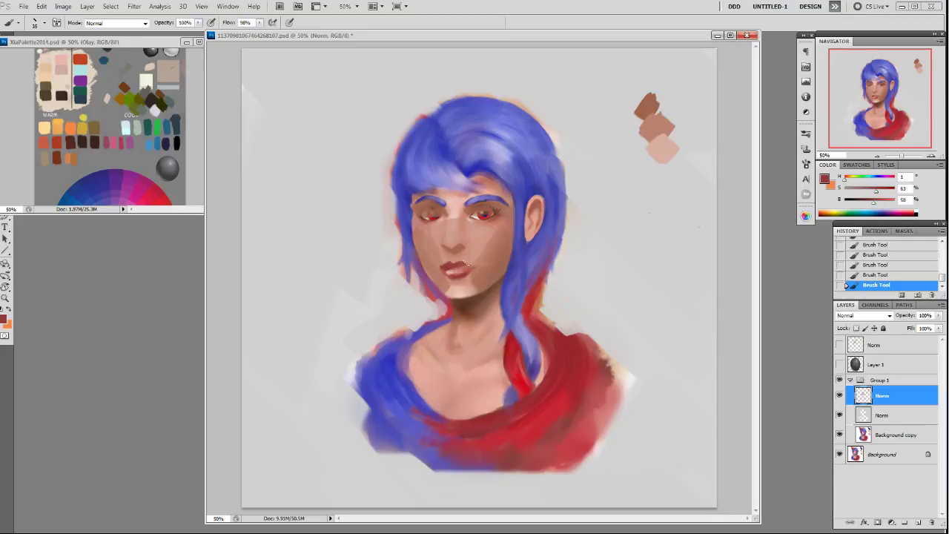
left_click(460, 273, "alt")
left_click(450, 272, "alt")
mouse_move(652, 190)
left_mouse_down()
mouse_move(667, 197)
mouse_move(671, 214)
mouse_move(660, 218)
mouse_move(677, 226)
mouse_move(671, 234)
left_mouse_up()
left_click(459, 272, "alt")
left_click(465, 266, "alt")
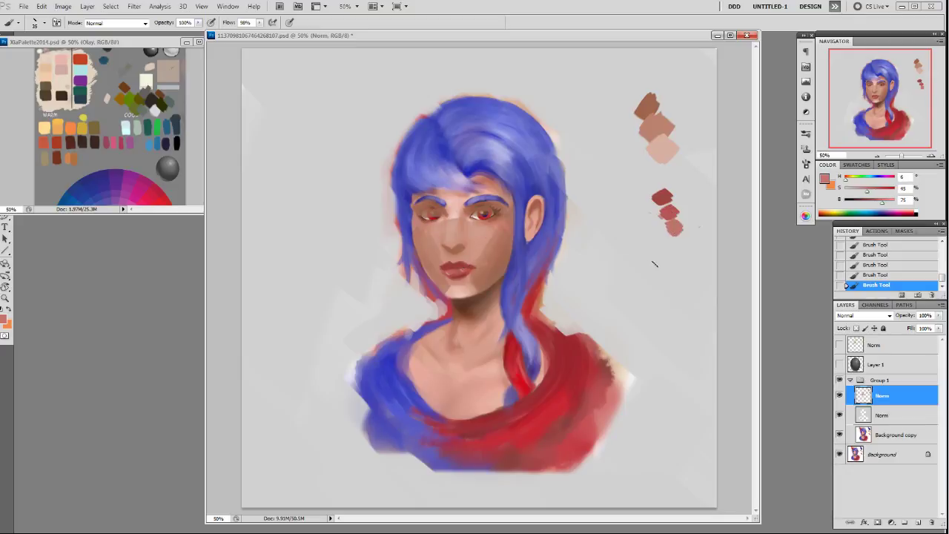
- Refine the lip shape and the chin area with sampled red and skin tones
left_click(438, 290, "alt")
left_click(670, 214, "alt")
left_click(444, 272, "alt")
left_click(650, 104, "alt")
left_click(482, 256, "alt")
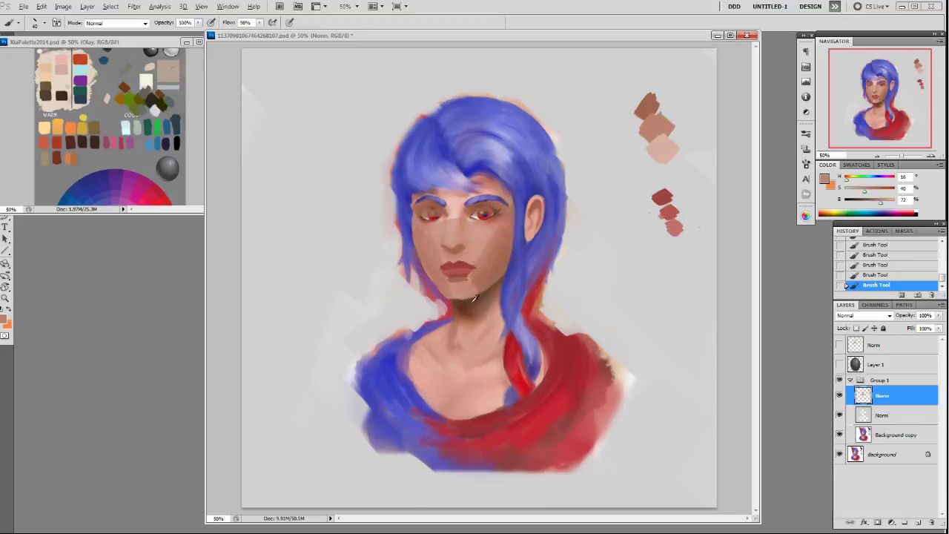
- Block in the neck and under-chin shadow with sampled brown and mid skin tones, enlarging the brush to 60
left_click_drag(453, 306, 476, 317)
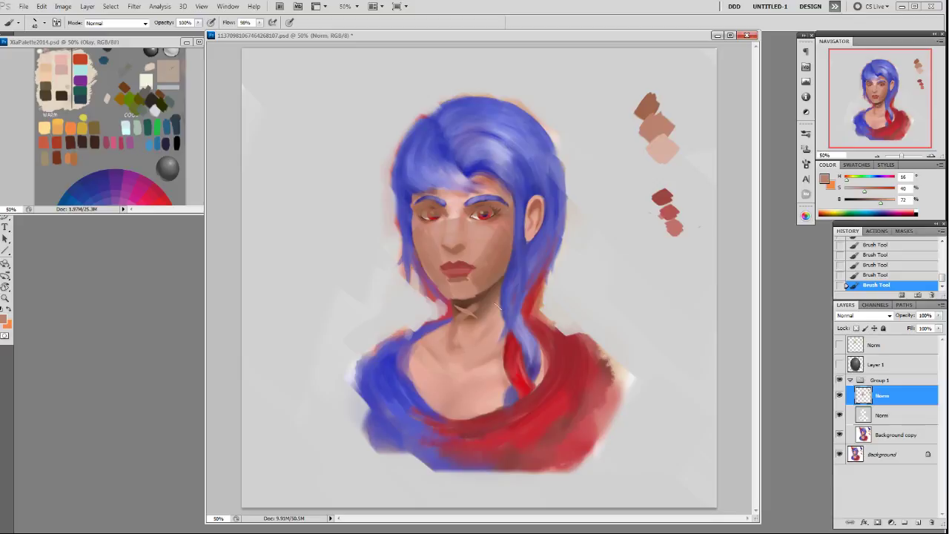
left_click(876, 275)
left_click(505, 259, "alt")
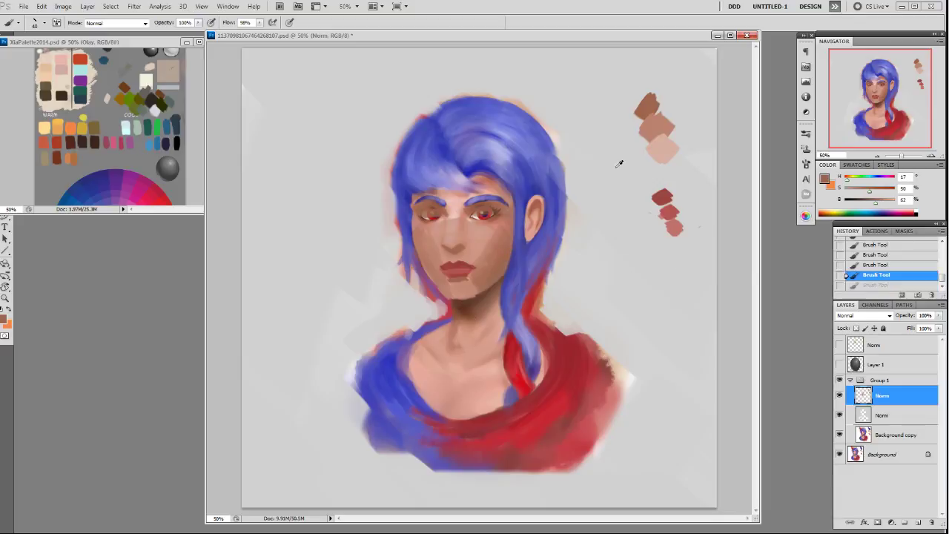
mouse_move(479, 304)
left_mouse_down()
mouse_move(455, 305)
mouse_move(482, 297)
mouse_move(480, 305)
mouse_move(494, 289)
mouse_move(492, 327)
mouse_move(497, 290)
mouse_move(454, 302)
mouse_move(496, 306)
mouse_move(504, 346)
left_mouse_up()
left_click(668, 126, "alt")
key("bracketright")
key("bracketright")
mouse_move(482, 313)
left_mouse_down()
mouse_move(463, 316)
mouse_move(485, 307)
mouse_move(482, 363)
mouse_move(458, 341)
mouse_move(455, 304)
left_mouse_up()
left_click(452, 309, "alt")
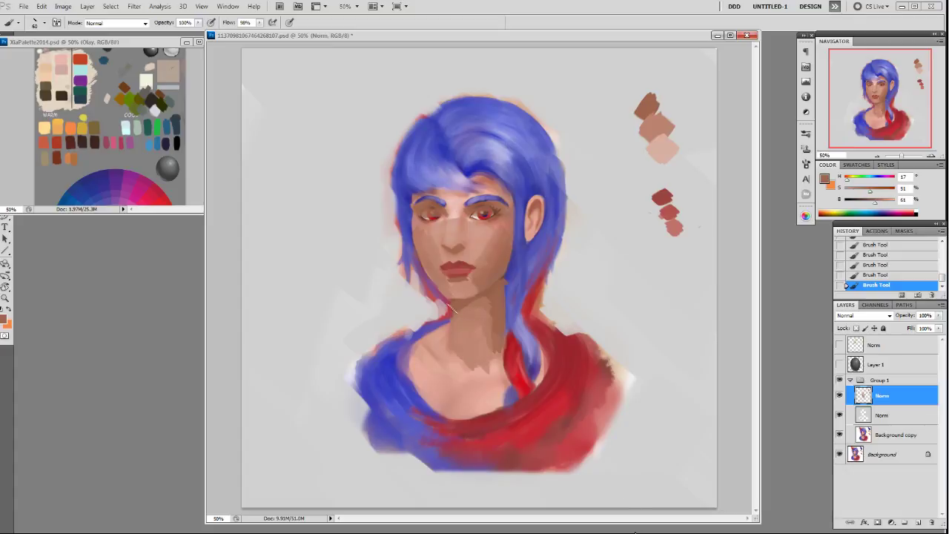
- Extend the skin shadows from the neck base across both collarbones, covering the hanging hair strand
left_click(665, 126, "alt")
mouse_move(513, 338)
left_mouse_down()
mouse_move(503, 371)
mouse_move(542, 351)
mouse_move(506, 324)
mouse_move(499, 344)
mouse_move(532, 333)
mouse_move(515, 330)
mouse_move(548, 349)
mouse_move(510, 348)
mouse_move(553, 357)
left_mouse_up()
left_click(502, 321, "alt")
mouse_move(448, 335)
left_mouse_down()
mouse_move(420, 349)
mouse_move(436, 345)
mouse_move(460, 360)
left_mouse_up()
left_click(661, 129, "alt")
- Fill the chest with the light skin swatch and blend its upper edge using sampled mid tones
left_click(662, 146, "alt")
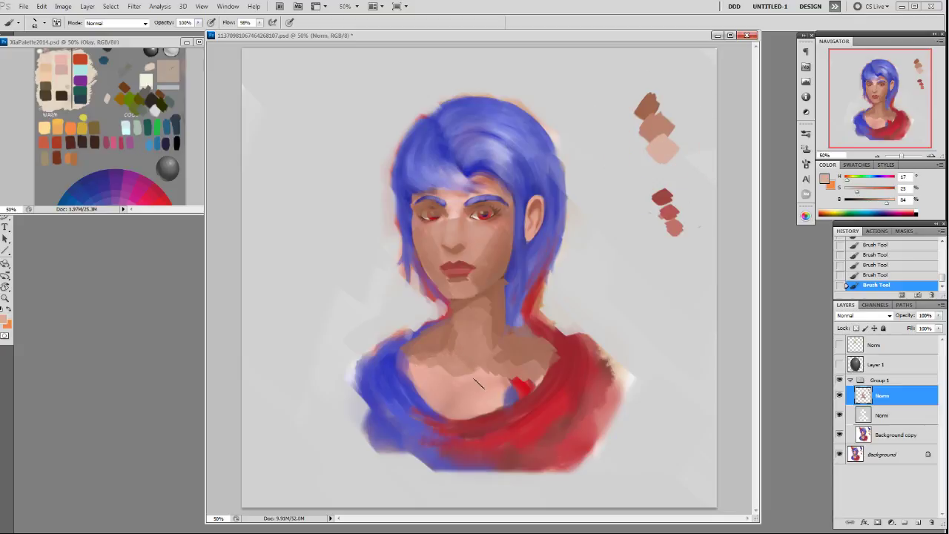
mouse_move(504, 379)
left_mouse_down()
mouse_move(485, 366)
mouse_move(435, 393)
mouse_move(446, 361)
mouse_move(425, 385)
left_mouse_up()
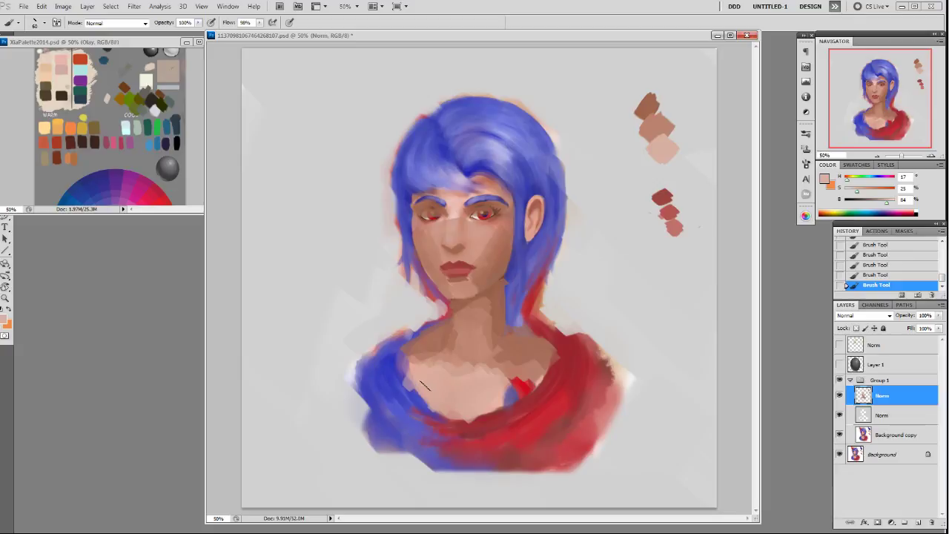
mouse_move(508, 379)
left_mouse_down()
mouse_move(534, 379)
mouse_move(484, 361)
mouse_move(454, 365)
left_mouse_up()
left_click(467, 359, "alt")
left_click(510, 361, "alt")
left_click_drag(512, 369, 524, 372)
left_click(474, 346, "alt")
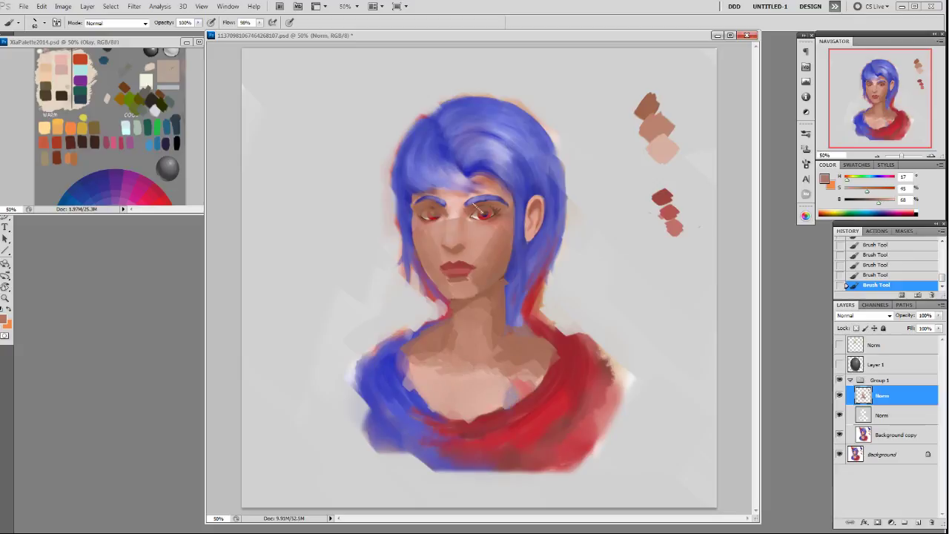
- Sample light skin tones from the face and paint the central forehead up over the fringe
left_click(454, 211, "alt")
left_click(476, 237, "alt")
mouse_move(453, 224)
left_mouse_down()
mouse_move(452, 207)
mouse_move(420, 193)
mouse_move(474, 191)
mouse_move(415, 191)
mouse_move(489, 181)
mouse_move(445, 172)
mouse_move(493, 174)
left_mouse_up()
- Shade the temples and outer forehead with darker skin tones sampled from the cheeks
left_click(418, 236, "alt")
mouse_move(415, 200)
left_mouse_down()
mouse_move(419, 175)
mouse_move(434, 167)
mouse_move(424, 173)
mouse_move(513, 192)
left_mouse_up()
left_click(509, 230, "alt")
left_click(500, 220, "alt")
left_click(421, 232, "alt")
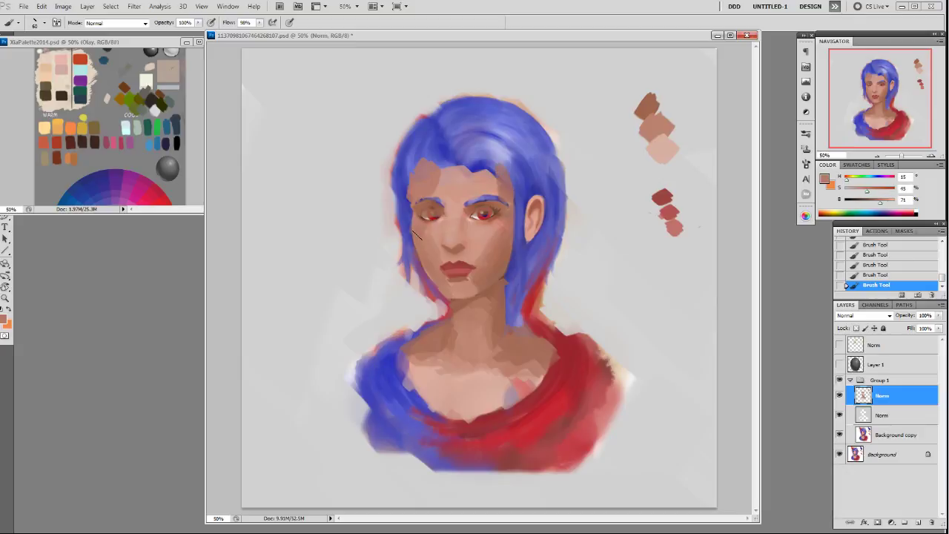
- Touch up the cheeks and the mouth and chin area with skin tones sampled from the face
left_click(439, 236, "alt")
left_click(493, 245, "alt")
left_click(475, 278, "alt")
left_click(502, 269, "alt")
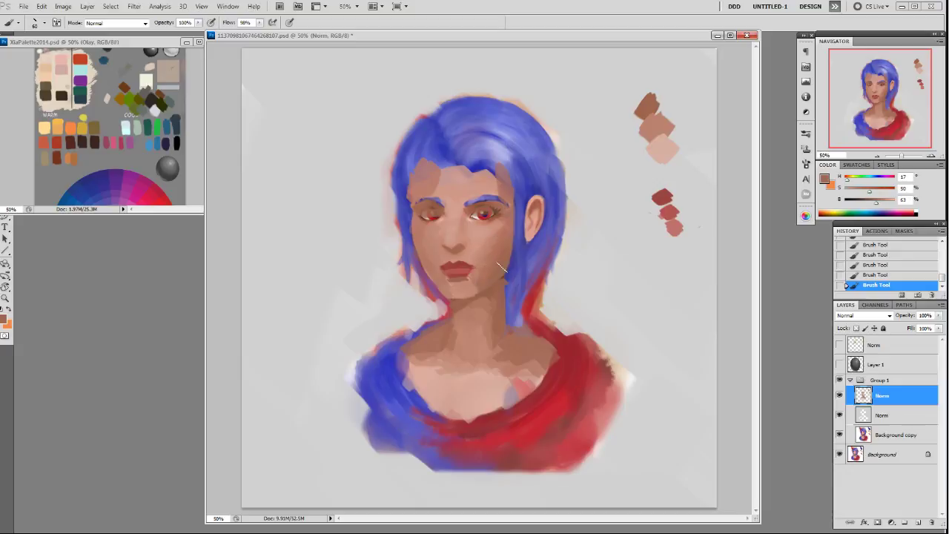
- Create a layer named hair at the top of the group
key("ctrl+shift+alt+n")
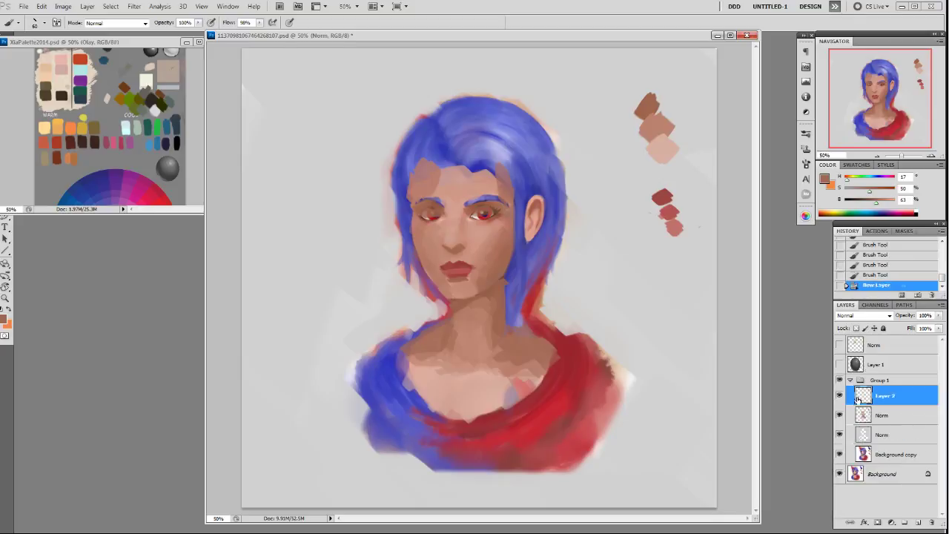
double_click(884, 398)
type("hair")
key("Return")
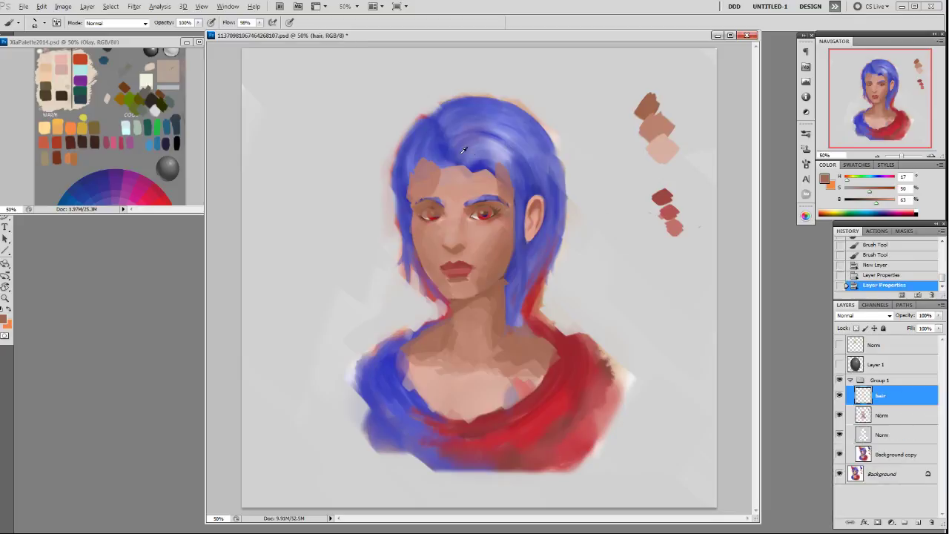
- Sample blues from the hair and paint dark and mid blue swatches above the skin swatches
left_click(562, 178, "alt")
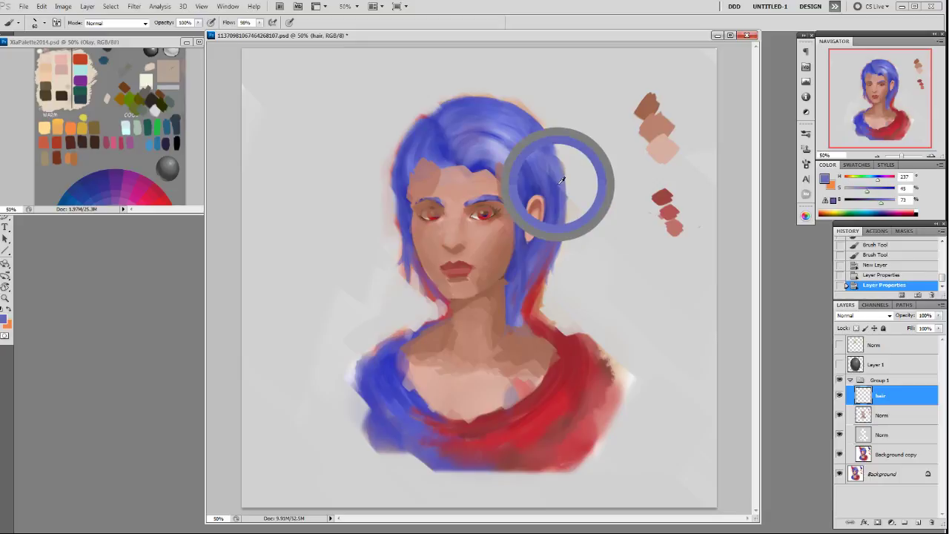
left_click_drag(562, 179, 564, 202)
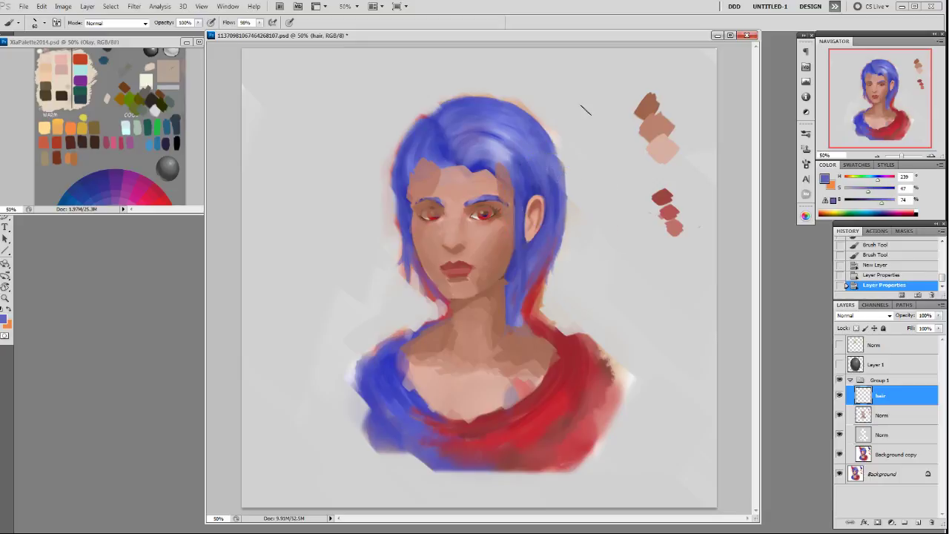
left_click_drag(608, 72, 604, 71)
left_click(540, 186, "alt")
left_click(608, 75, "alt")
left_click(537, 188, "alt")
mouse_move(590, 60)
left_mouse_down()
mouse_move(602, 65)
mouse_move(581, 78)
left_mouse_up()
left_click(559, 200, "alt")
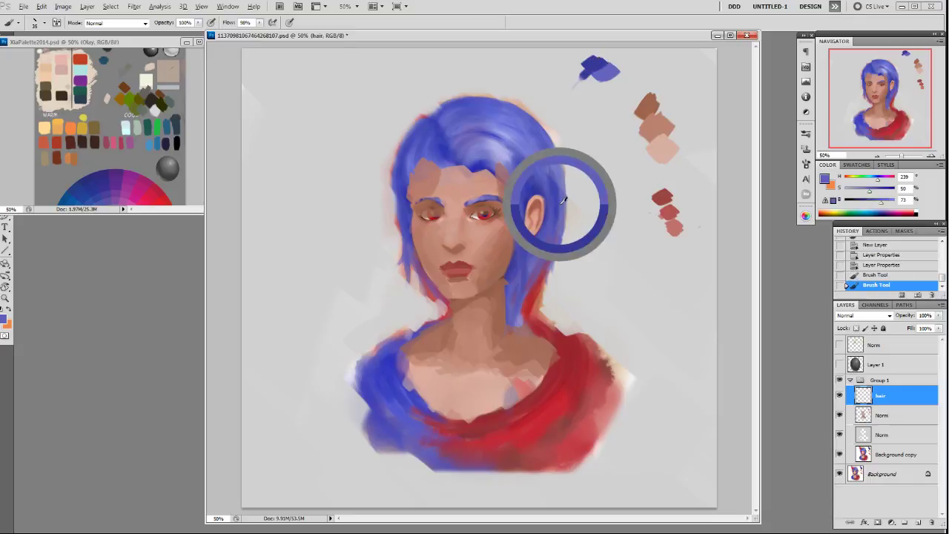
- Sample a lighter blue from the crown, adjust it, and add it as the third hair swatch
left_click(516, 137, "alt")
left_click(614, 74, "alt")
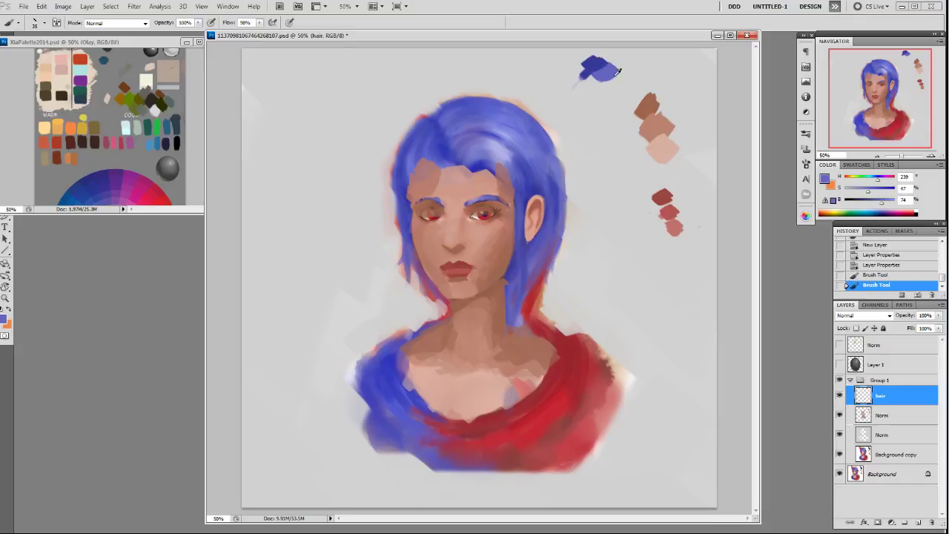
left_click(510, 133, "alt")
left_click(517, 131, "alt")
left_click_drag(864, 193, 861, 192)
mouse_move(618, 74)
left_mouse_down()
mouse_move(608, 86)
mouse_move(616, 98)
left_mouse_up()
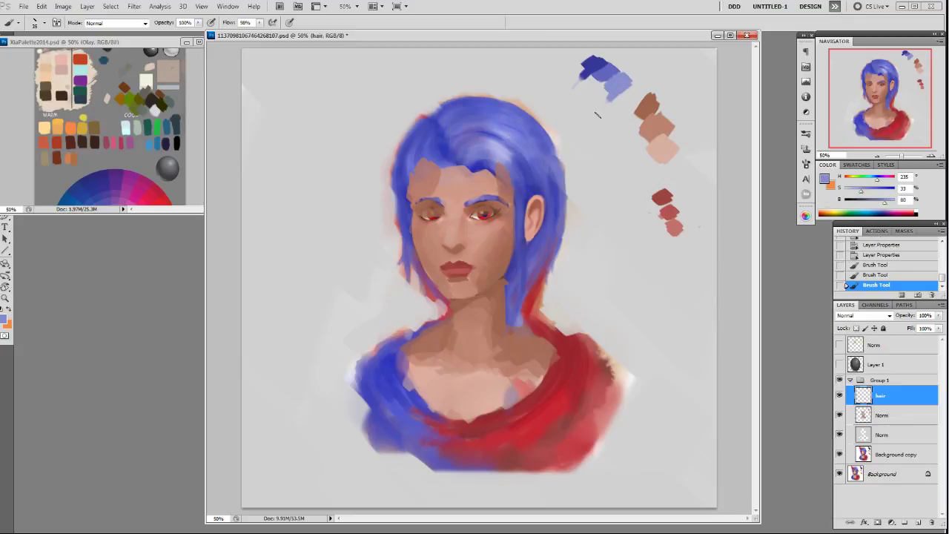
- Paint the hair over the ear with mid blue and the strand along the opposite jaw with dark blue
left_click(609, 69, "alt")
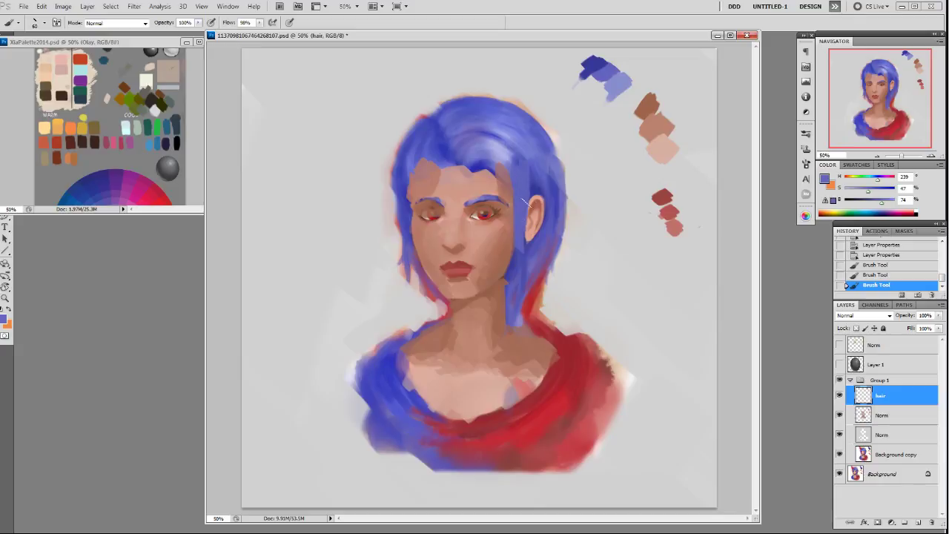
mouse_move(560, 147)
left_mouse_down()
mouse_move(554, 148)
mouse_move(562, 250)
mouse_move(556, 223)
mouse_move(552, 245)
mouse_move(522, 263)
mouse_move(535, 236)
mouse_move(544, 256)
mouse_move(530, 252)
mouse_move(546, 245)
mouse_move(538, 215)
left_mouse_up()
mouse_move(535, 231)
left_mouse_down()
mouse_move(525, 203)
mouse_move(543, 189)
mouse_move(516, 275)
mouse_move(559, 259)
mouse_move(519, 291)
mouse_move(512, 280)
mouse_move(535, 278)
mouse_move(553, 261)
mouse_move(538, 282)
left_mouse_up()
left_click(599, 68, "alt")
mouse_move(429, 300)
left_mouse_down()
mouse_move(406, 267)
mouse_move(443, 301)
left_mouse_up()
mouse_move(402, 204)
left_mouse_down()
mouse_move(411, 256)
mouse_move(399, 201)
mouse_move(406, 232)
left_mouse_up()
- Block in the temple, the fringe and the hair beside the ear with sampled blues
left_click(531, 200, "alt")
left_click(402, 168, "alt")
mouse_move(405, 164)
left_mouse_down()
mouse_move(418, 135)
mouse_move(417, 169)
mouse_move(467, 153)
left_mouse_up()
left_click(542, 264, "alt")
mouse_move(553, 253)
left_mouse_down()
mouse_move(537, 219)
mouse_move(527, 265)
mouse_move(518, 244)
mouse_move(522, 228)
mouse_move(539, 248)
mouse_move(524, 201)
mouse_move(544, 175)
mouse_move(559, 220)
mouse_move(525, 145)
left_mouse_up()
- Cover the crown, fringe and lower side hair with dark blue using a larger brush
left_click(528, 197, "alt")
key("bracketright")
mouse_move(449, 115)
left_mouse_down()
mouse_move(484, 117)
mouse_move(496, 169)
left_mouse_up()
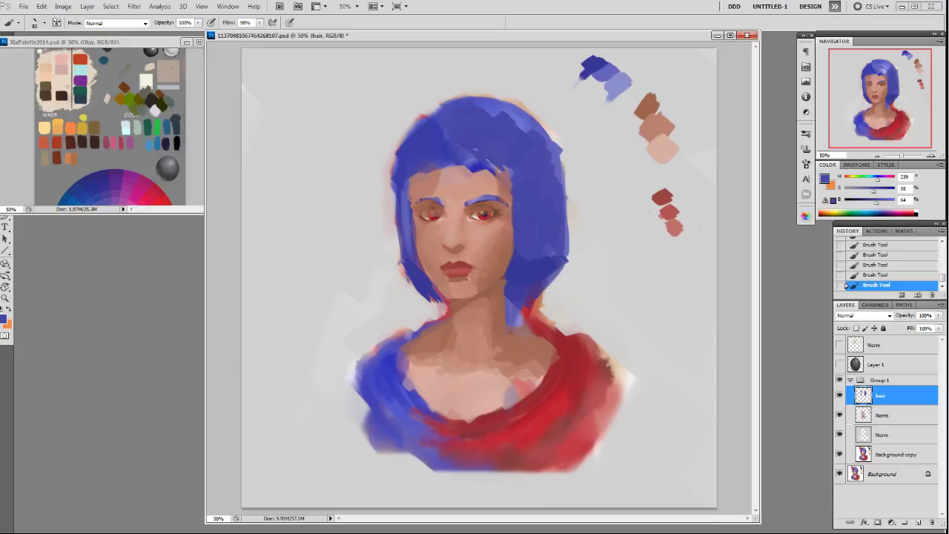
mouse_move(447, 133)
left_mouse_down()
mouse_move(507, 119)
mouse_move(494, 116)
mouse_move(528, 134)
mouse_move(541, 195)
mouse_move(547, 165)
left_mouse_up()
left_click_drag(521, 117, 550, 144)
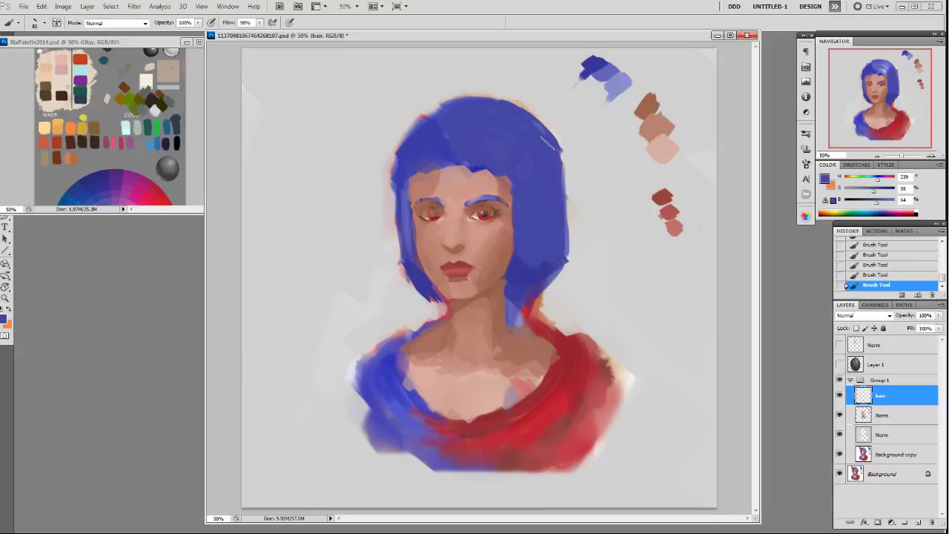
left_click_drag(440, 119, 446, 111)
left_click_drag(458, 159, 475, 163)
mouse_move(531, 271)
left_mouse_down()
mouse_move(557, 263)
mouse_move(526, 232)
left_mouse_up()
- Add lighter blue to the top of the hair and blend it into the darker tones
left_click(496, 165, "alt")
left_click_drag(493, 167, 468, 139)
left_click(610, 77, "alt")
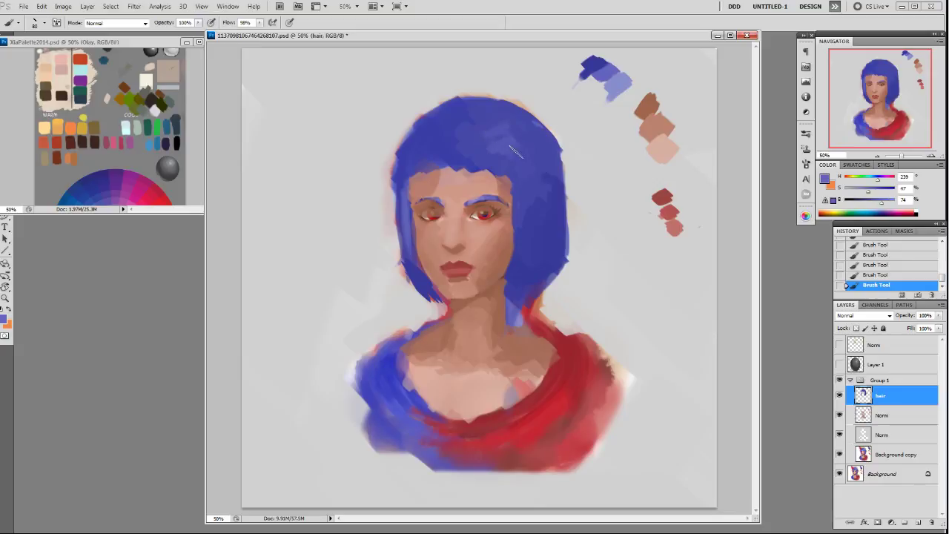
left_click(534, 248, "alt")
left_click(501, 153, "alt")
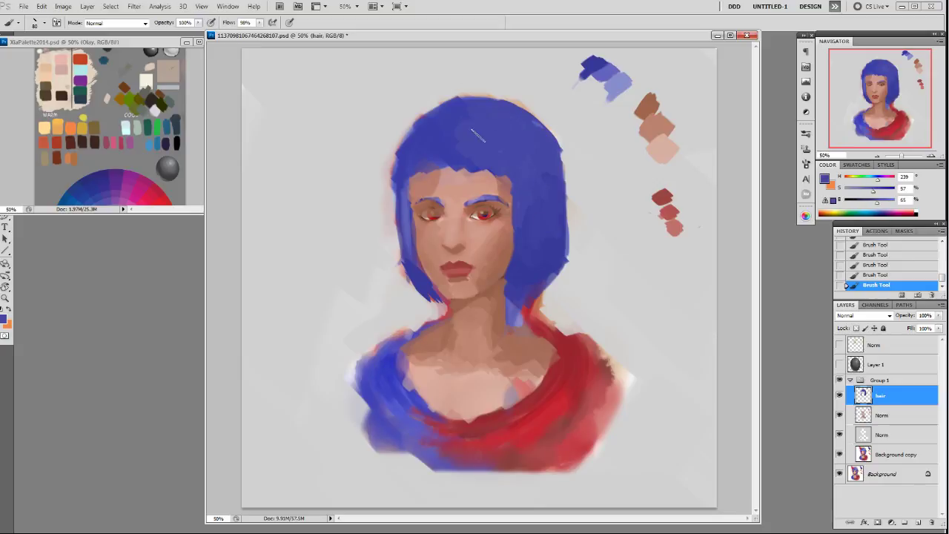
- Darken the fringe with a sweeping stroke and erase its lower edge off the forehead
mouse_move(480, 158)
left_mouse_down()
mouse_move(456, 165)
mouse_move(474, 176)
mouse_move(412, 167)
left_mouse_up()
key("e")
left_click_drag(459, 175, 485, 166)
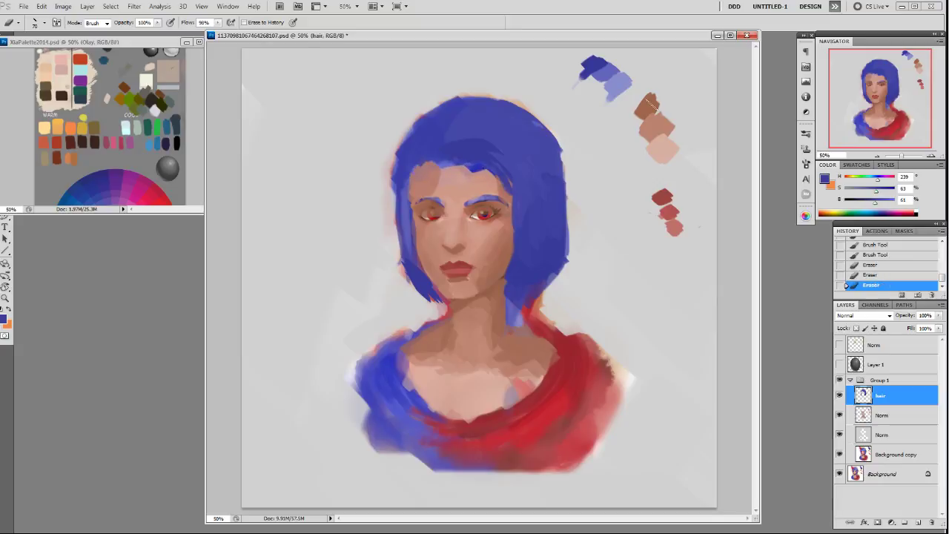
key("b")
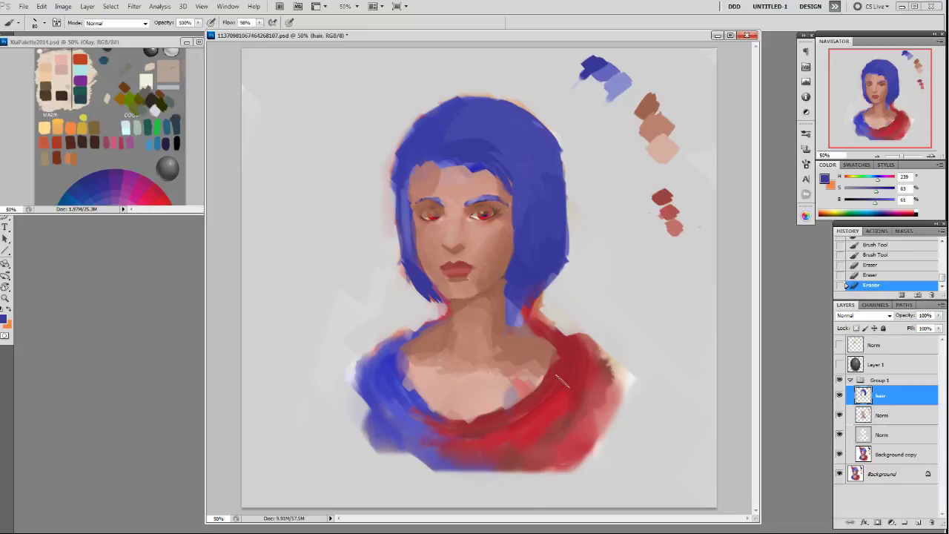
- Block in the red half of the garment on the hair layer with sampled dark red and bright red
key("alt+bracketleft")
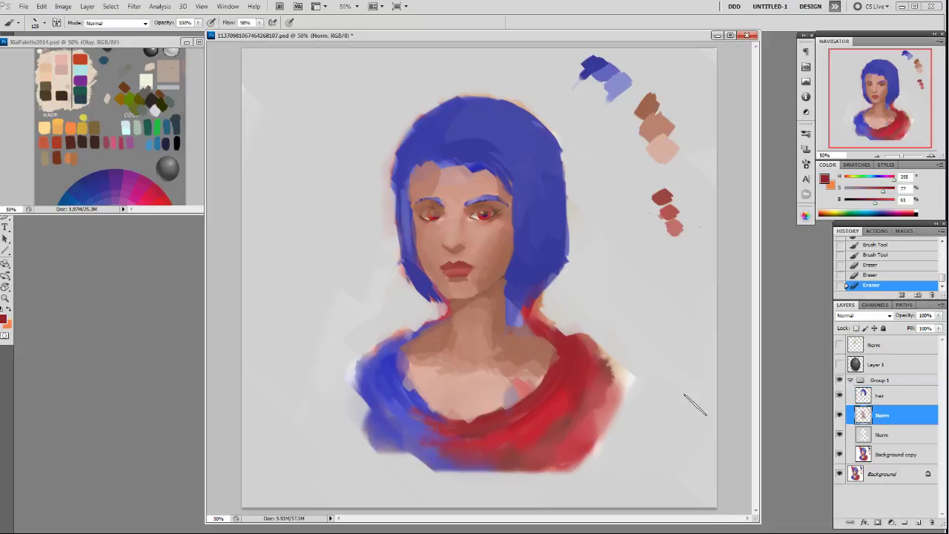
left_click(878, 396)
mouse_move(586, 348)
left_mouse_down()
mouse_move(638, 362)
mouse_move(563, 390)
mouse_move(634, 365)
left_mouse_up()
left_click(550, 405, "alt")
mouse_move(547, 408)
left_mouse_down()
mouse_move(472, 448)
mouse_move(509, 454)
mouse_move(592, 415)
mouse_move(562, 444)
left_mouse_up()
left_click_drag(558, 407, 591, 442)
left_click(567, 384, "alt")
left_click_drag(597, 396, 620, 415)
- Block in the blue half of the garment with sampled light and deep blues
left_click(407, 433, "alt")
mouse_move(393, 416)
left_mouse_down()
mouse_move(420, 461)
mouse_move(428, 415)
mouse_move(447, 463)
mouse_move(438, 453)
mouse_move(474, 435)
mouse_move(410, 418)
mouse_move(363, 425)
mouse_move(405, 416)
left_mouse_up()
left_click(387, 352, "alt")
mouse_move(408, 337)
left_mouse_down()
mouse_move(369, 339)
mouse_move(340, 366)
mouse_move(397, 403)
mouse_move(393, 388)
mouse_move(345, 445)
left_mouse_up()
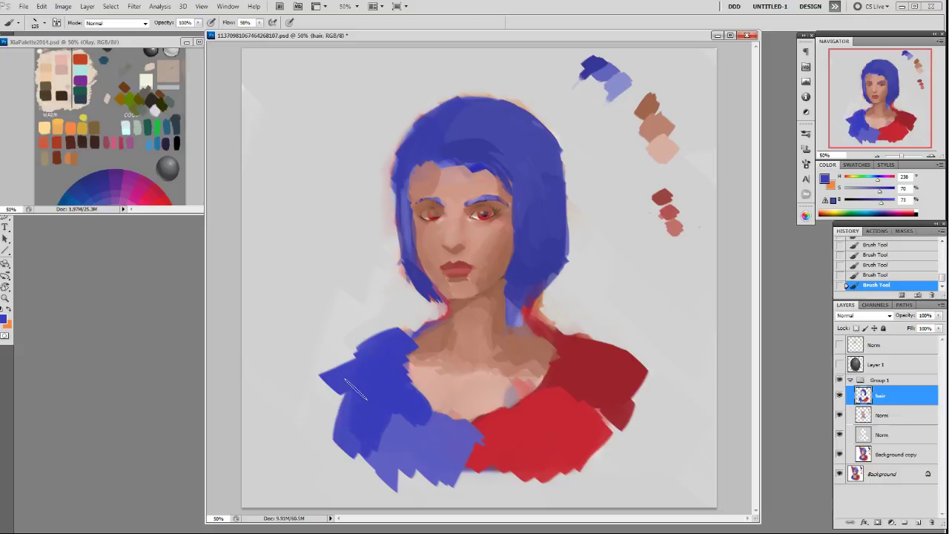
- Erase the excess paint along the outer and upper edges of both shoulders
key("e")
mouse_move(331, 363)
left_mouse_down()
mouse_move(353, 339)
mouse_move(334, 376)
left_mouse_up()
left_click_drag(369, 331, 400, 322)
left_click_drag(644, 352, 571, 329)
left_click_drag(640, 348, 651, 390)
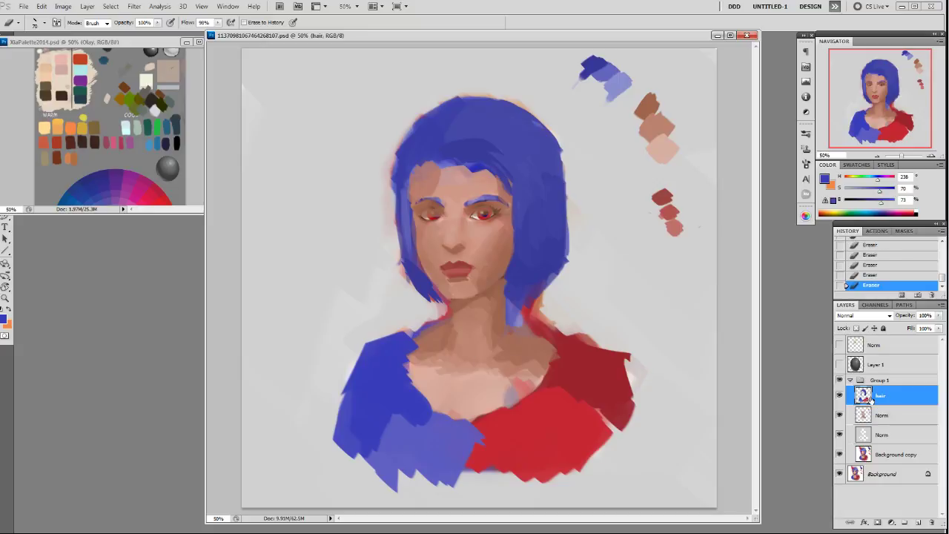
- Add a layer named Norm above the skin layer and choose a round brush
left_click(899, 416)
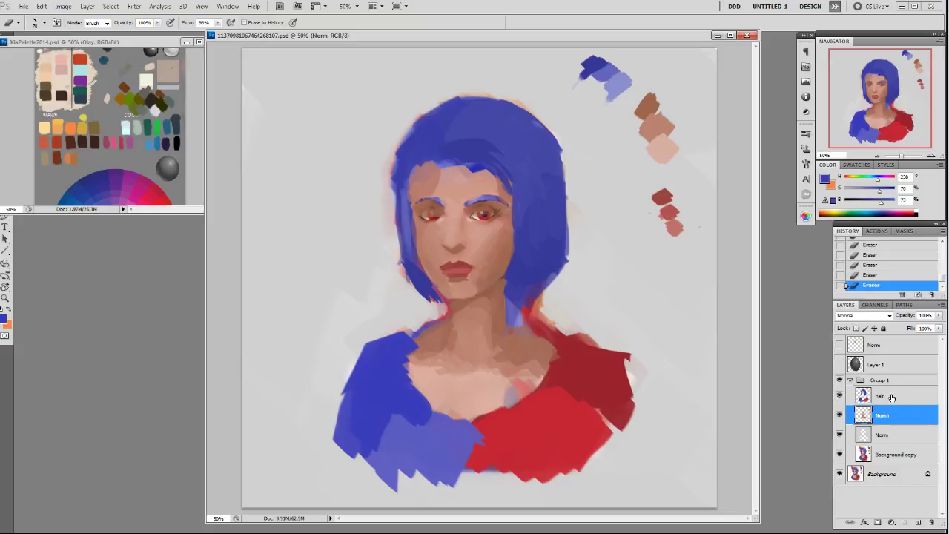
key("ctrl+shift+alt+n")
key("b")
right_click(474, 365)
left_click(539, 433)
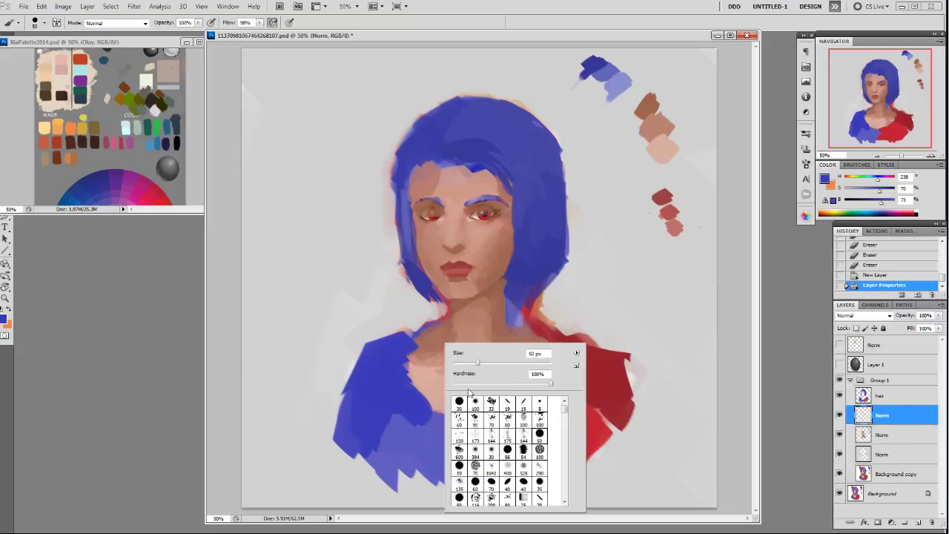
left_click(540, 451)
left_click(448, 364)
- Blend the collarbone shadow into the upper chest with sampled skin tones at 50% brush opacity
left_click(481, 357, "alt")
key("5")
left_click_drag(504, 377, 538, 385)
left_click(472, 382, "alt")
mouse_move(464, 373)
left_mouse_down()
mouse_move(473, 355)
mouse_move(473, 367)
left_mouse_up()
left_click(482, 357, "alt")
mouse_move(478, 361)
left_mouse_down()
mouse_move(464, 374)
mouse_move(448, 356)
left_mouse_up()
- Soften the neck side and the adjoining collarbone with skin tones sampled around them
left_click(438, 374, "alt")
left_click(428, 348, "alt")
left_click(469, 336, "alt")
left_click_drag(455, 325, 454, 358)
left_click(442, 334, "alt")
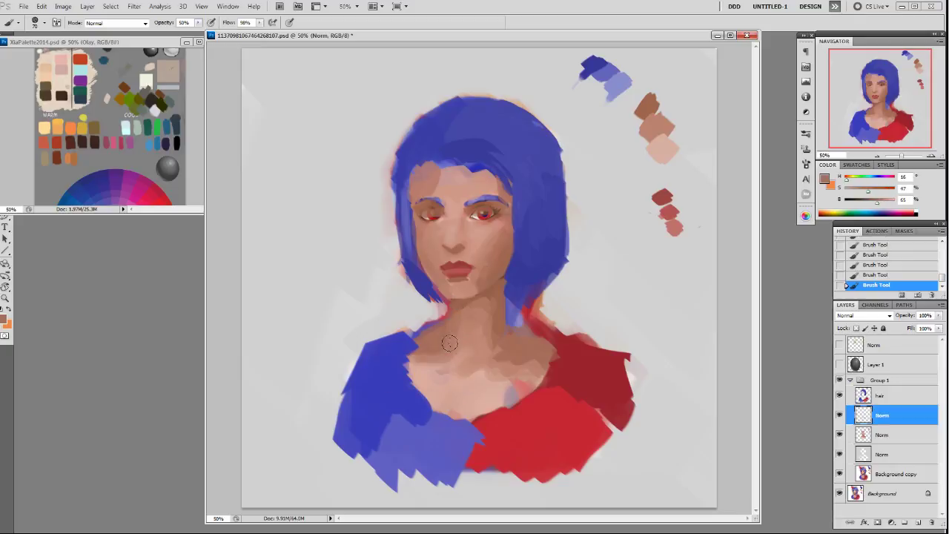
- Blend the throat and the shadow under the chin using light and dark neck tones
left_click(489, 319, "alt")
left_click(462, 343, "alt")
left_click_drag(471, 322, 493, 297)
left_click(470, 320, "alt")
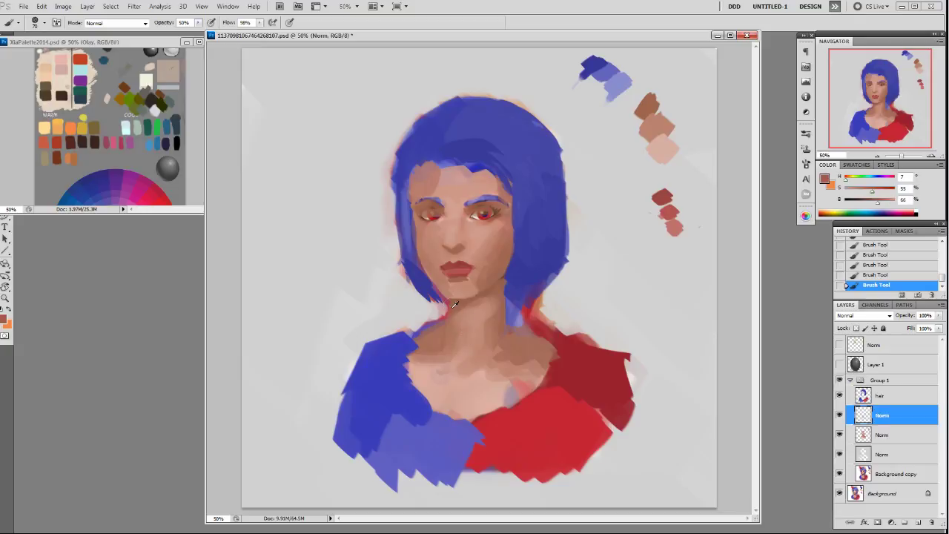
left_click(505, 326, "alt")
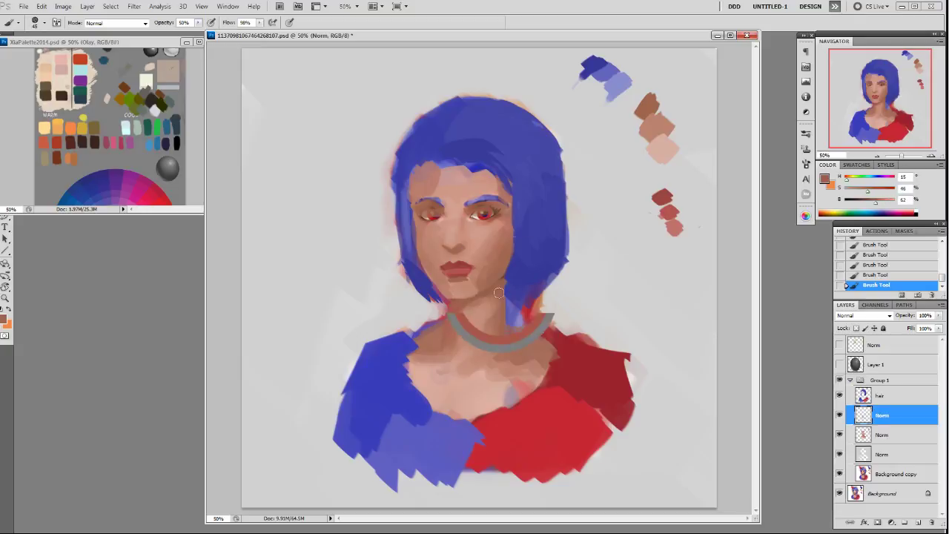
- Smooth the transition from the neck base to the chest near the red garment with sampled skin tones
left_click(485, 364, "alt")
left_click(477, 378, "alt")
left_click(492, 377, "alt")
left_click(501, 362, "alt")
left_click(505, 379, "alt")
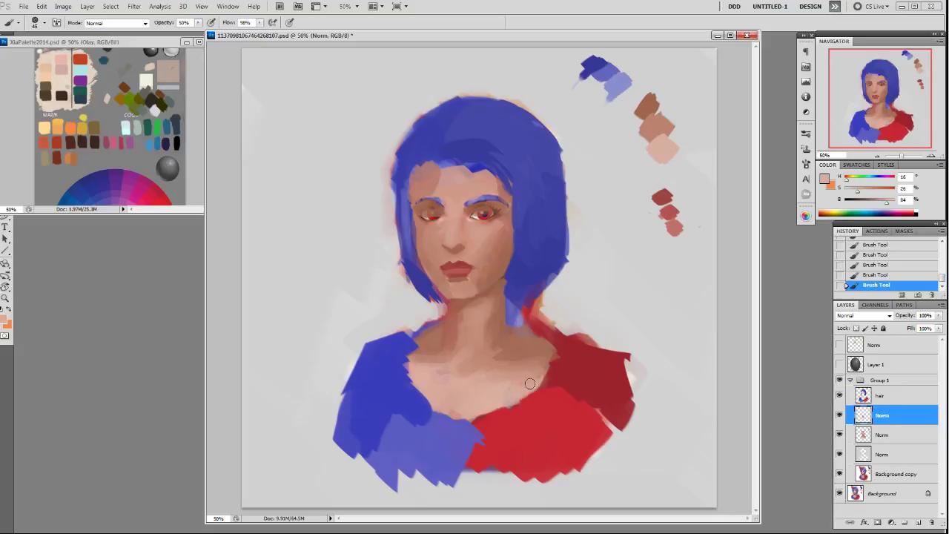
- Blend the collarbone beside the blue garment, and switch to a small flat brush for the chest
left_click(452, 359, "alt")
left_click(426, 353, "alt")
right_click(521, 345)
double_click(585, 401)
left_click(457, 379, "alt")
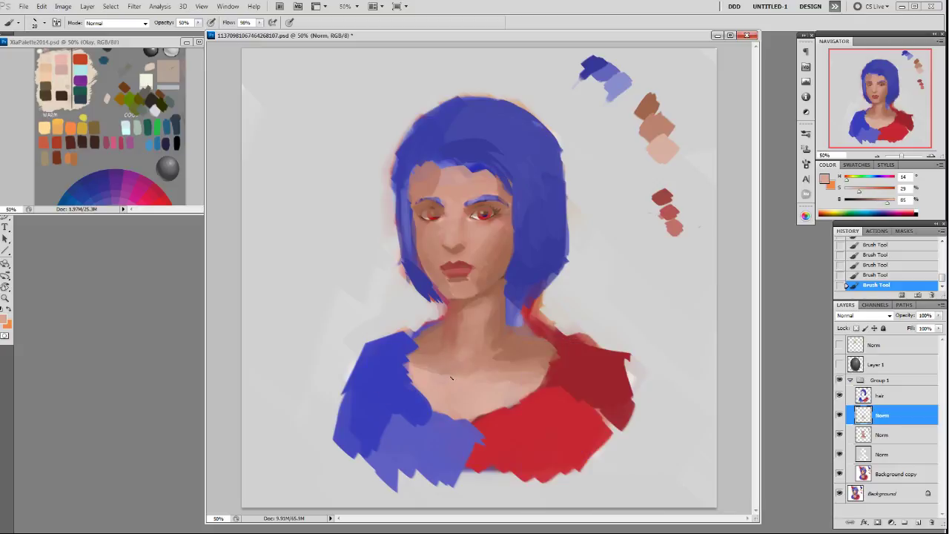
- Change the brush to a 60 px round preset with 50% flow
right_click(469, 380)
left_click(561, 471)
left_click(729, 309)
right_click(515, 319)
left_click(608, 420)
key("Return")
key("bracketleft")
- Smooth the neck, throat and upper chest with sampled mid and light skin tones
left_click(454, 317, "alt")
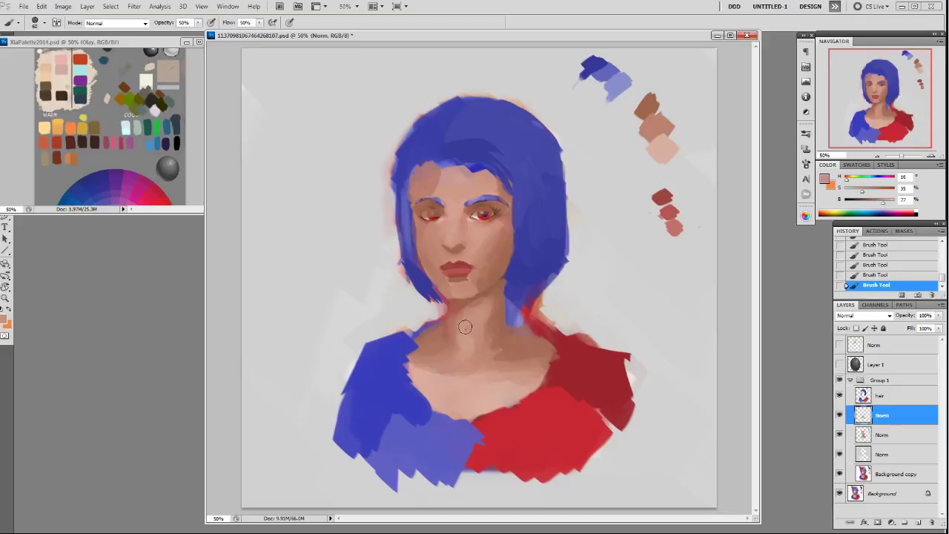
left_click(475, 345, "alt")
left_click(487, 317, "alt")
left_click(475, 383, "alt")
left_click(463, 370, "alt")
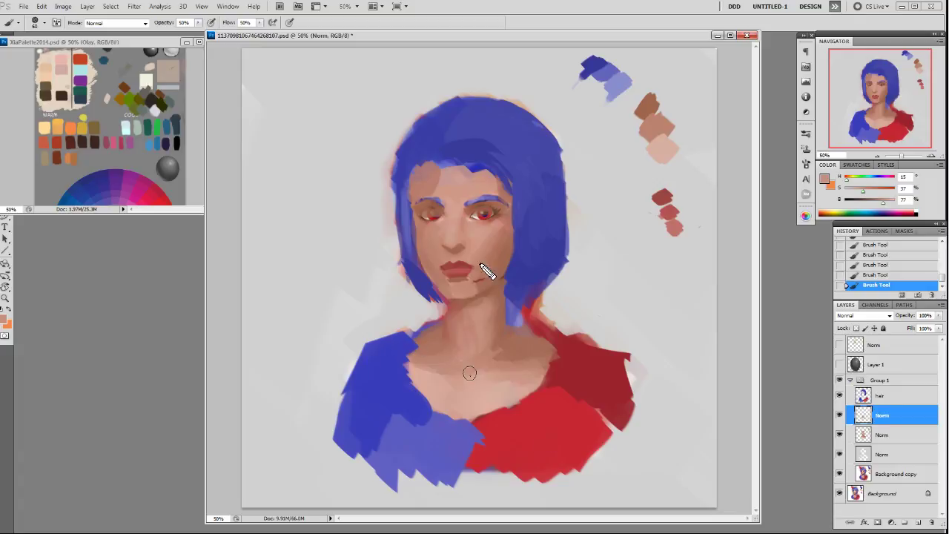
- Annotate the light beside the portrait with a red sphere, a highlight spot, and overhead and angled arrows
left_click_drag(562, 83, 561, 83)
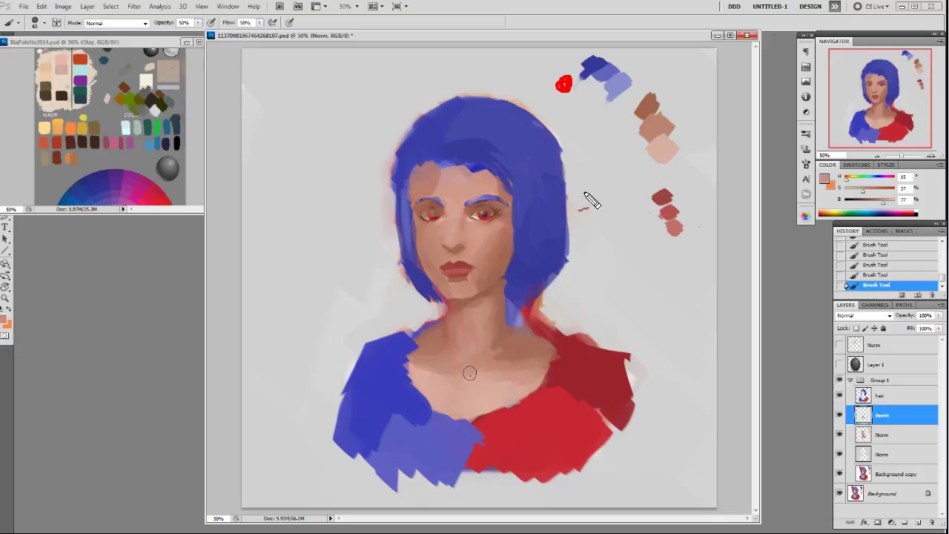
mouse_move(626, 276)
left_mouse_down()
mouse_move(650, 231)
mouse_move(663, 270)
mouse_move(617, 263)
mouse_move(645, 247)
left_mouse_up()
mouse_move(616, 112)
left_mouse_down()
mouse_move(616, 176)
mouse_move(632, 154)
left_mouse_up()
left_click_drag(624, 224, 655, 225)
left_click_drag(537, 331, 547, 346)
key("ctrl+z")
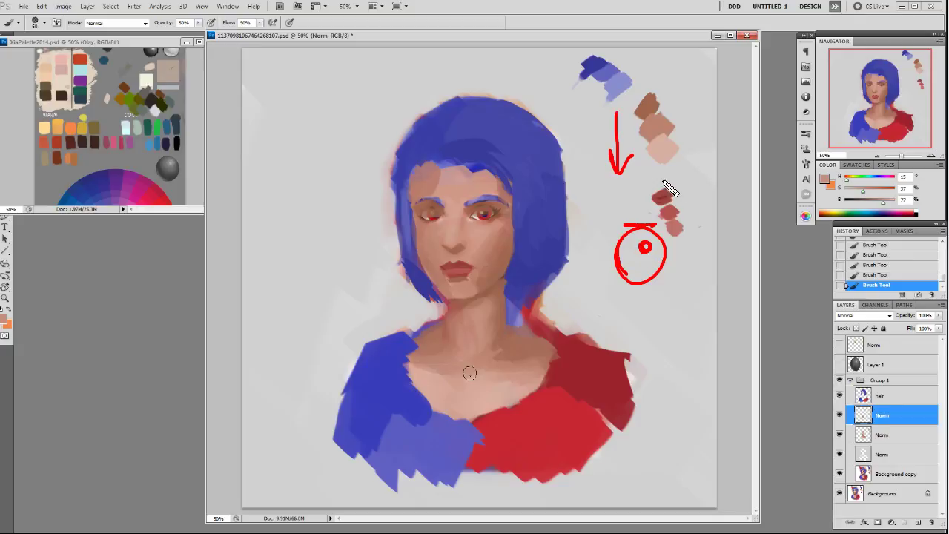
mouse_move(687, 176)
left_mouse_down()
mouse_move(664, 210)
mouse_move(649, 213)
mouse_move(673, 212)
left_mouse_up()
left_click_drag(645, 245, 646, 248)
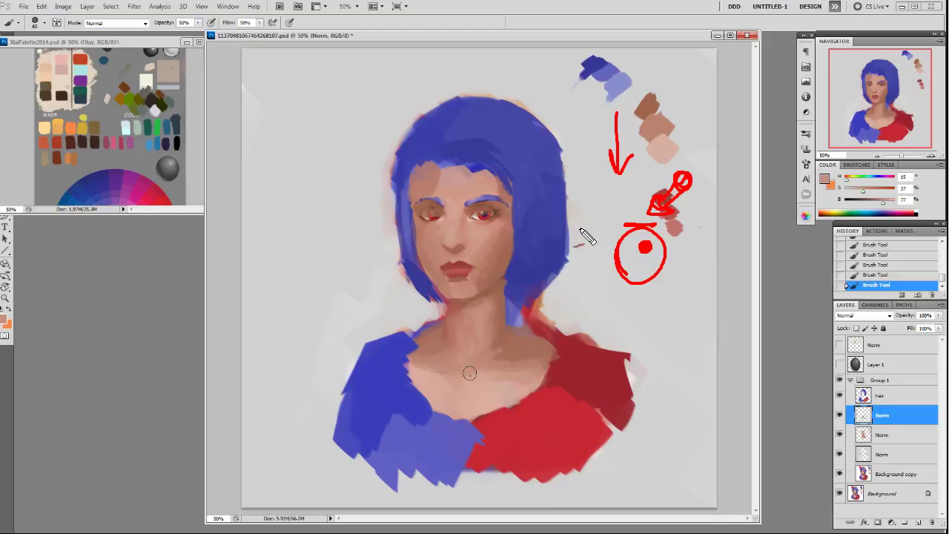
- Circle the forehead and upper chest highlights in red, and join them with a vertical guide line
mouse_move(479, 179)
left_mouse_down()
mouse_move(492, 185)
mouse_move(476, 176)
left_mouse_up()
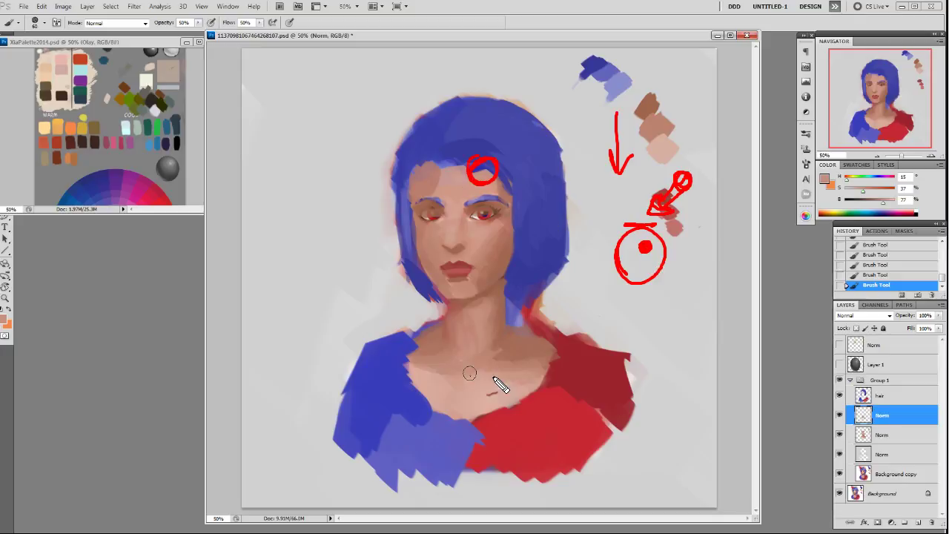
mouse_move(498, 384)
left_mouse_down()
mouse_move(504, 394)
mouse_move(497, 378)
left_mouse_up()
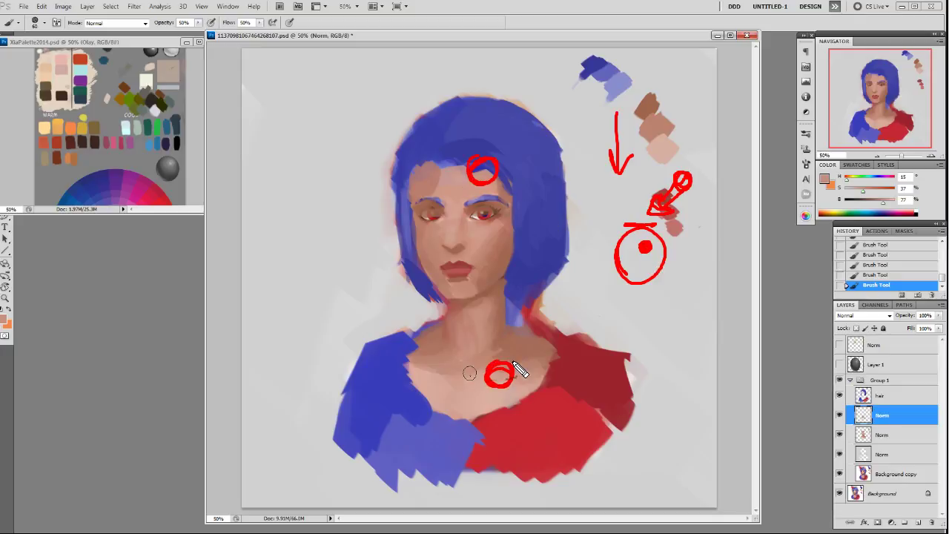
left_click_drag(490, 134, 492, 349)
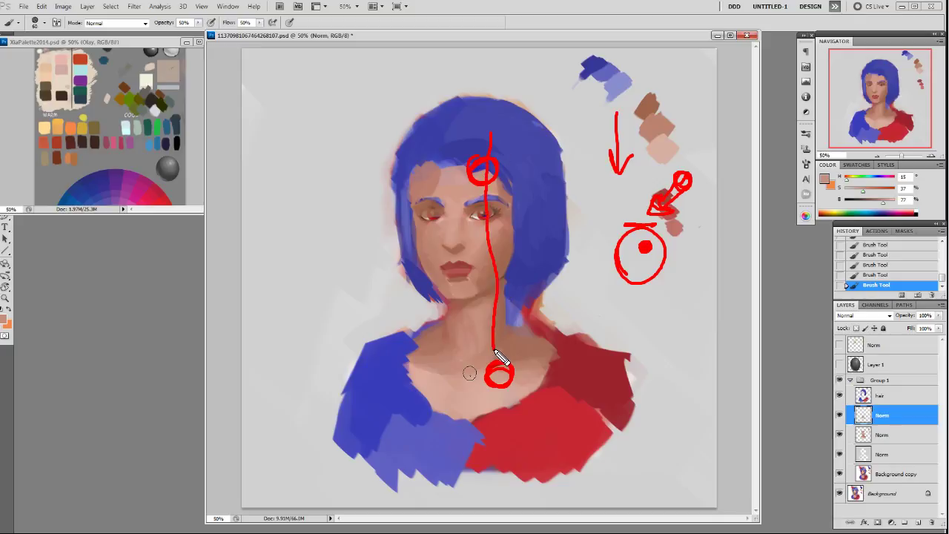
key("ctrl+z")
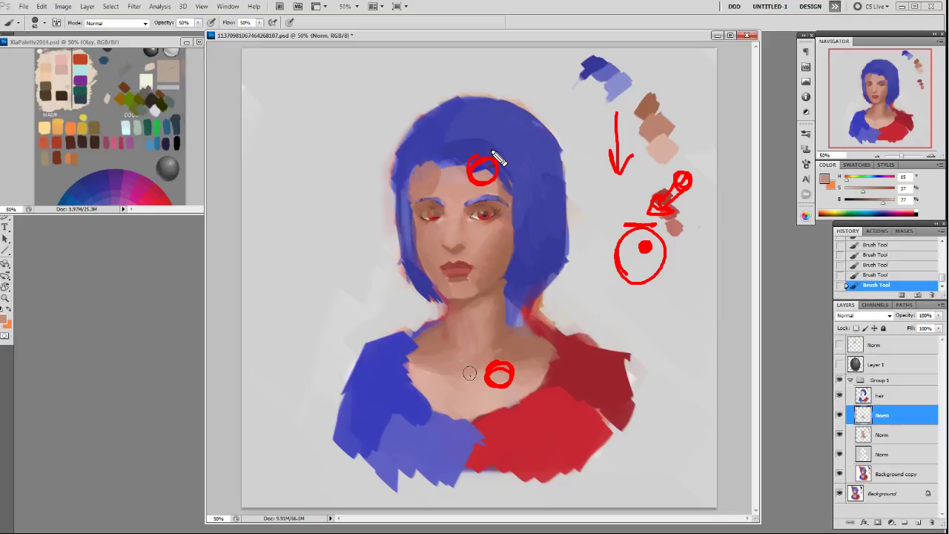
left_click_drag(493, 175, 501, 423)
- Outline the torso as a red box and add sloping shoulder planes on both sides of the neck
mouse_move(403, 369)
left_mouse_down()
mouse_move(569, 378)
mouse_move(573, 450)
mouse_move(385, 453)
mouse_move(593, 463)
left_mouse_up()
left_click_drag(566, 393, 571, 455)
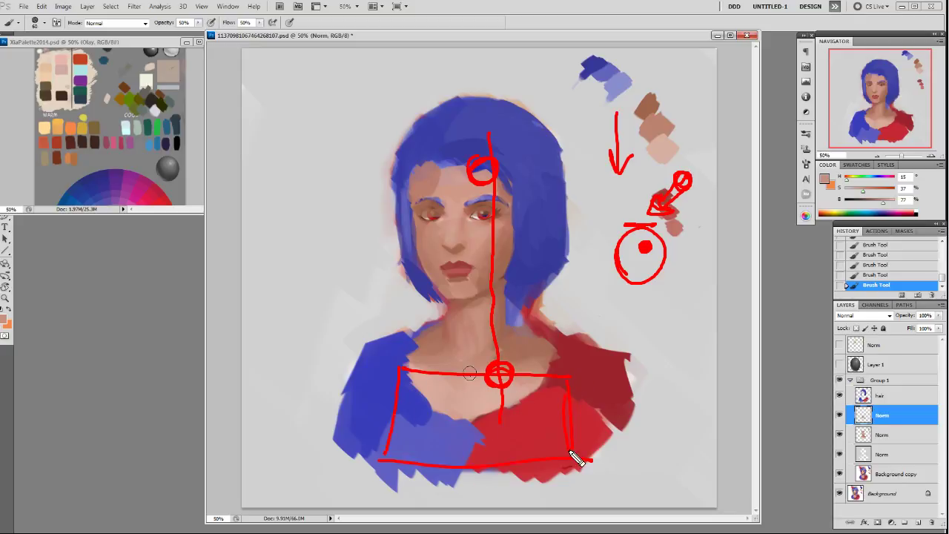
mouse_move(392, 388)
left_mouse_down()
mouse_move(391, 467)
mouse_move(583, 474)
left_mouse_up()
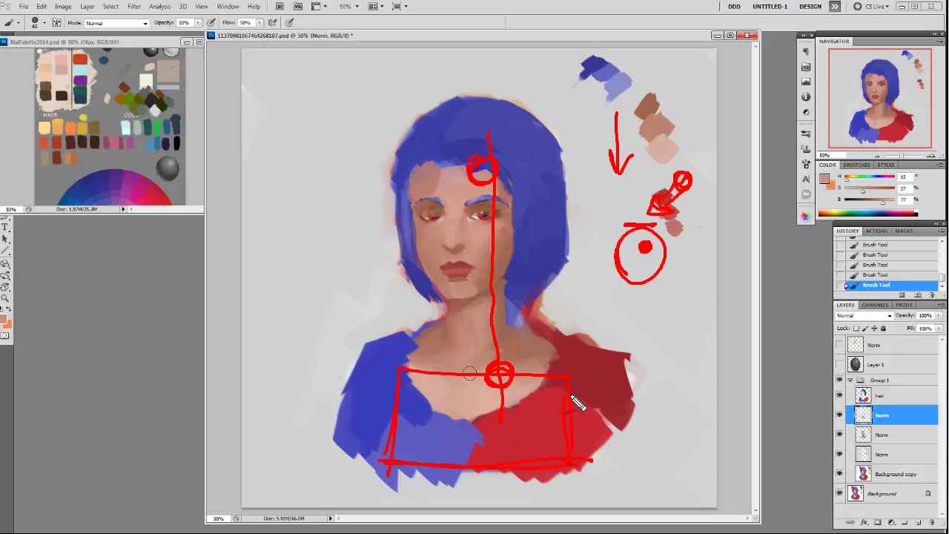
left_click_drag(502, 364, 528, 320)
mouse_move(442, 326)
left_mouse_down()
mouse_move(437, 352)
mouse_move(440, 328)
mouse_move(374, 364)
left_mouse_up()
left_click_drag(531, 320, 597, 351)
left_click_drag(549, 373, 606, 366)
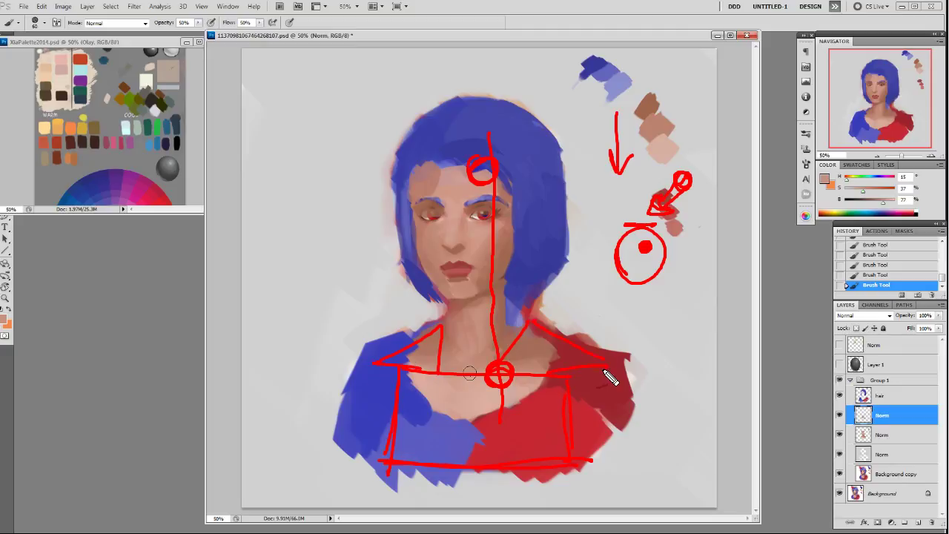
- Annotate how the shoulder and chest planes recede with red arrows and marks, and clear the annotations
mouse_move(458, 377)
left_mouse_down()
mouse_move(531, 376)
mouse_move(532, 398)
mouse_move(518, 401)
mouse_move(544, 348)
mouse_move(543, 359)
left_mouse_up()
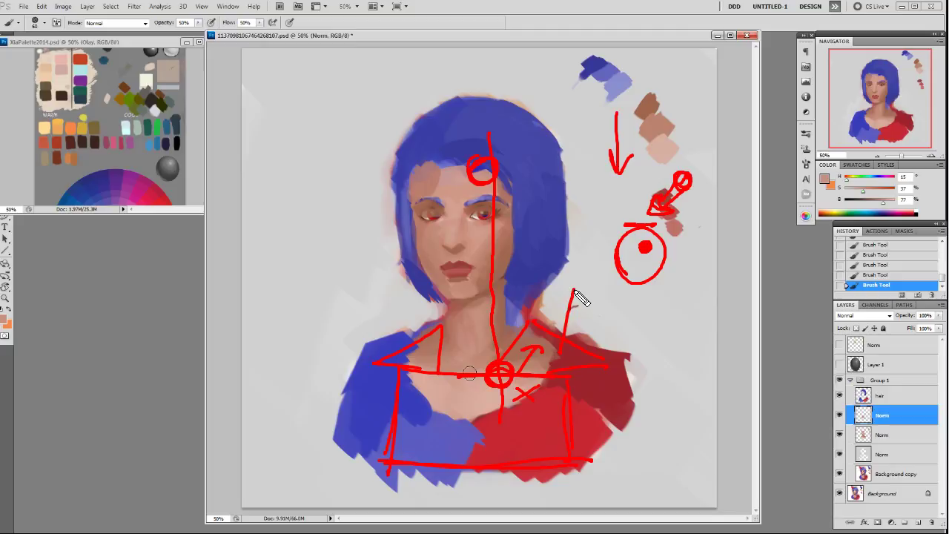
mouse_move(561, 314)
left_mouse_down()
mouse_move(567, 322)
mouse_move(559, 335)
left_mouse_up()
left_click_drag(544, 369, 573, 329)
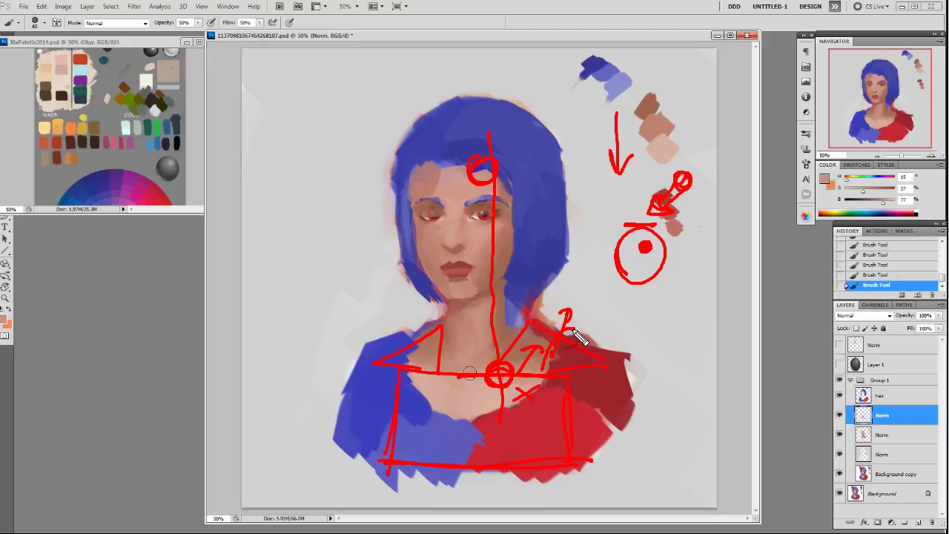
left_click_drag(415, 361, 428, 323)
left_click_drag(458, 379, 543, 375)
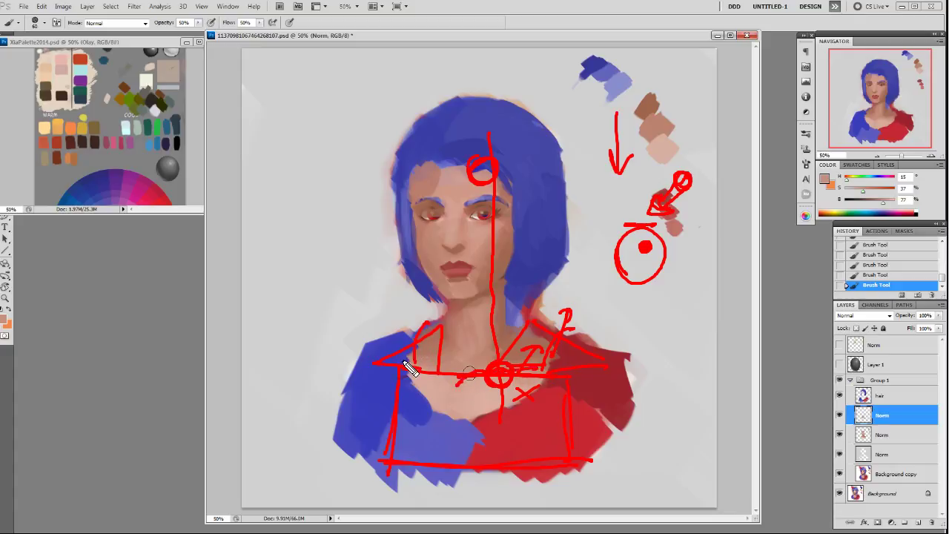
left_click_drag(521, 382, 523, 367)
mouse_move(398, 420)
left_mouse_down()
mouse_move(563, 415)
mouse_move(552, 408)
mouse_move(608, 299)
left_mouse_up()
key("ctrl+z")
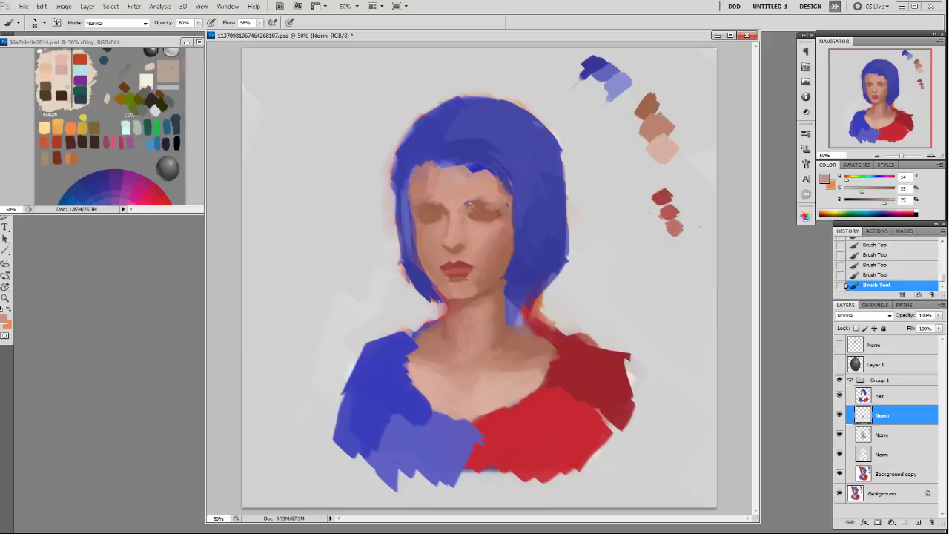
- Switch to the 100 px textured round brush preset and reduce it to 60 px for the neck
left_click(475, 201, "alt")
left_click_drag(415, 200, 447, 210)
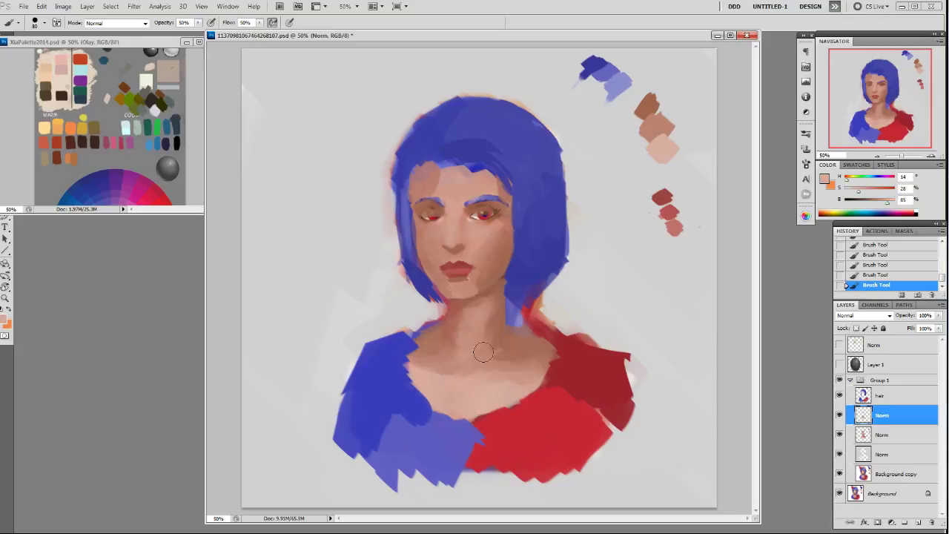
right_click(565, 357)
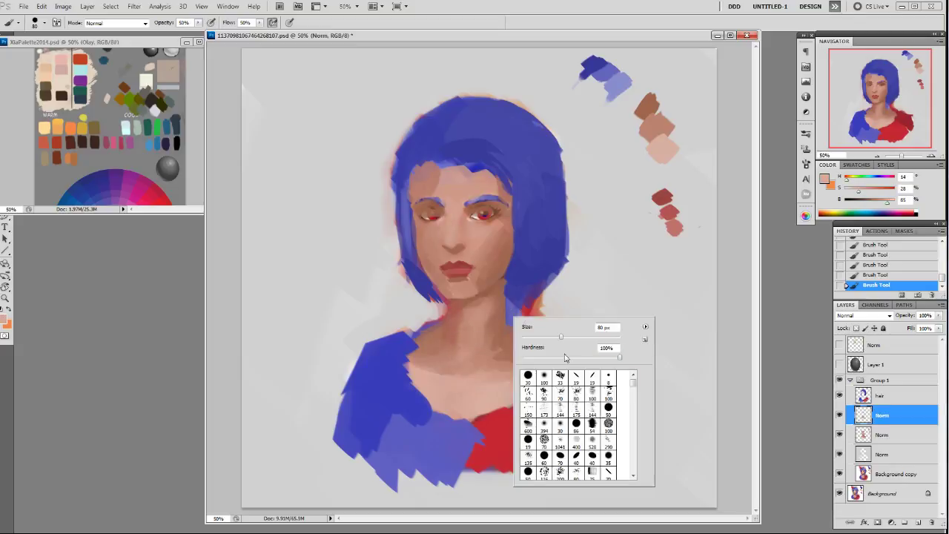
left_click(609, 424)
left_click(710, 335)
left_click_drag(473, 333, 473, 336)
key("bracketleft")
key("bracketleft")
key("bracketleft")
key("bracketleft")
- Blend the shadow and mid skin tones on the throat with colours sampled from the neck
left_click(468, 313, "alt")
left_click(462, 333, "alt")
left_click(455, 318, "alt")
mouse_move(461, 338)
left_mouse_down()
mouse_move(461, 311)
mouse_move(492, 321)
left_mouse_up()
left_click(487, 317, "alt")
- Smooth the transitions across the collarbones and upper chest with light and mid tones sampled nearby
left_click(469, 389, "alt")
left_click(462, 370, "alt")
left_click_drag(460, 372, 465, 396)
left_click(437, 388, "alt")
mouse_move(422, 367)
left_mouse_down()
mouse_move(447, 377)
mouse_move(524, 362)
left_mouse_up()
left_click(438, 359, "alt")
left_click(513, 370, "alt")
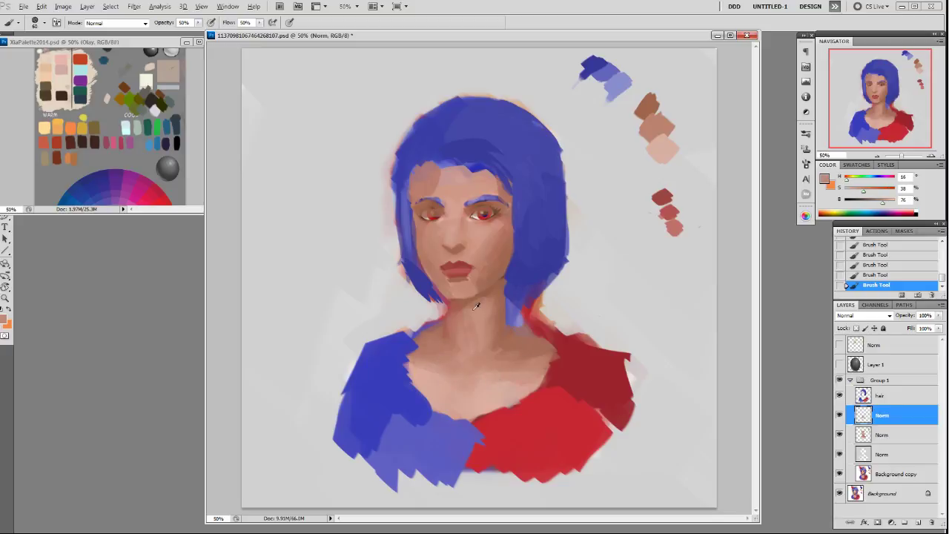
left_click(512, 385, "alt")
- Switch to the 19 px flat brush preset and cover both eyes with brown sampled from the sockets
right_click(583, 274)
double_click(650, 344)
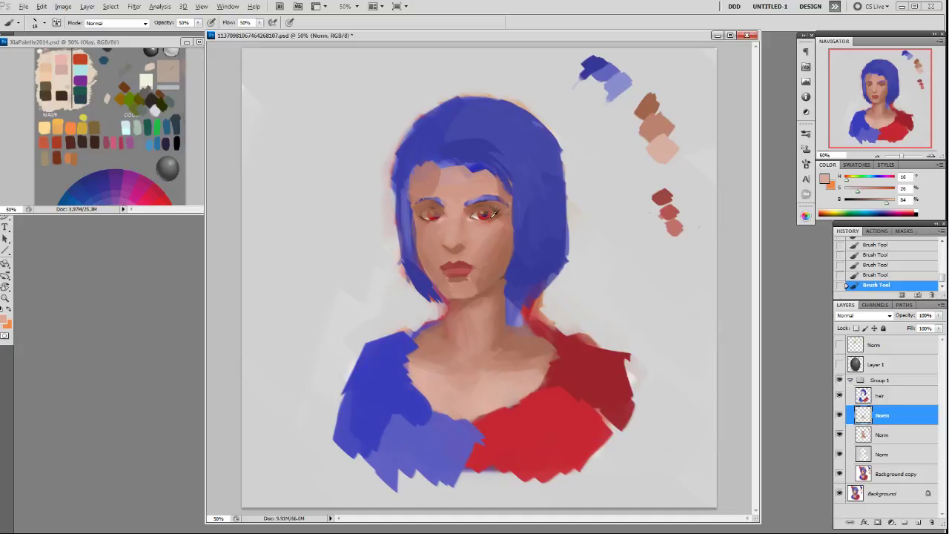
left_click(496, 200, "alt")
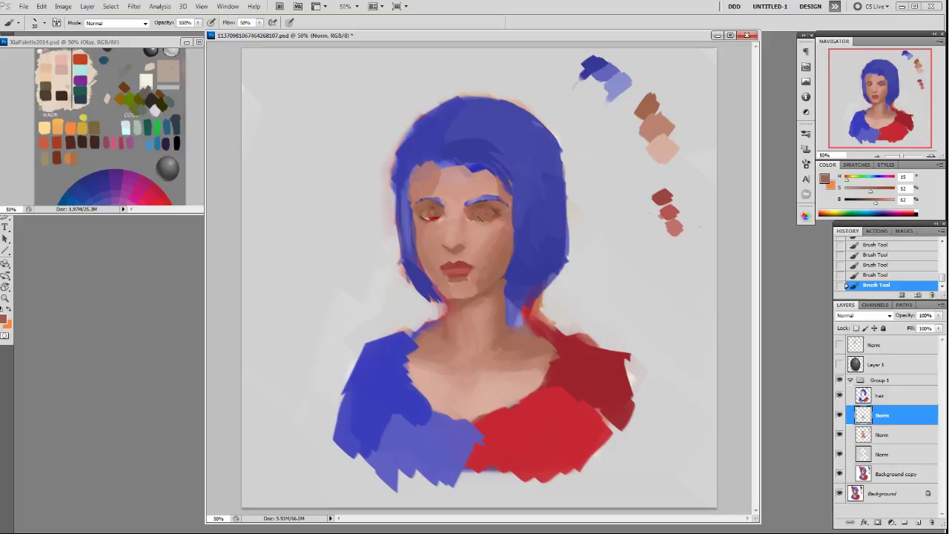
left_click(435, 214, "alt")
left_click(476, 200, "alt")
left_click(483, 189, "alt")
- Paint sampled skin tones over the blue eyebrows and brow area with a brush at 50% opacity and 98% flow
right_click(495, 207)
double_click(588, 300)
right_click(579, 212)
right_click(628, 259)
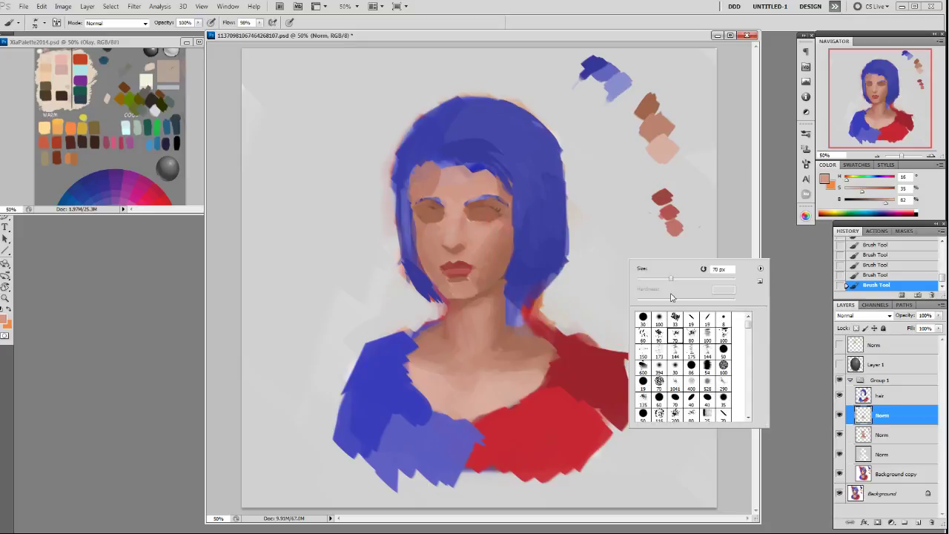
left_click(732, 183)
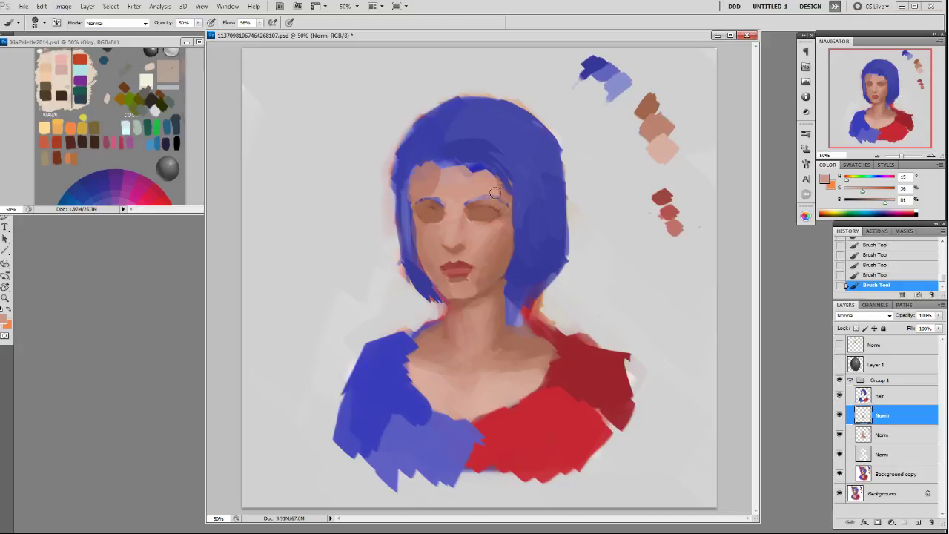
left_click(491, 191, "alt")
left_click(491, 201, "alt")
left_click(455, 200, "alt")
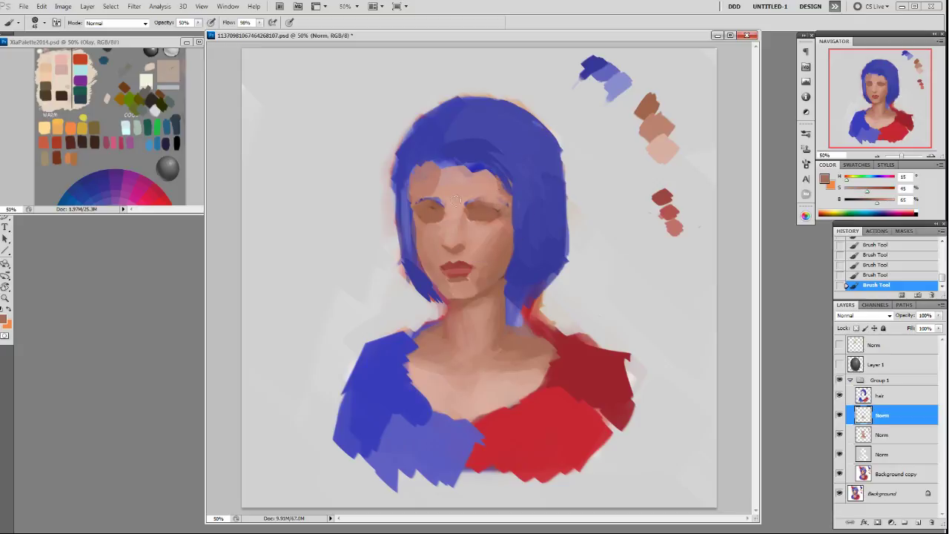
left_click(440, 192, "alt")
- Switch to a 35 px flat brush at 80% opacity and shape the nose bridge and inner eye sockets with sampled tones
right_click(439, 197)
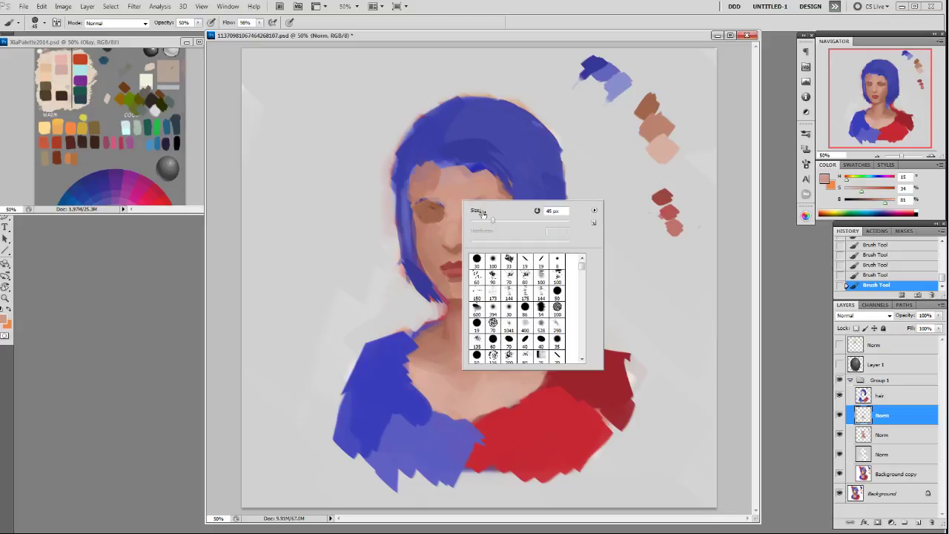
left_click(501, 150)
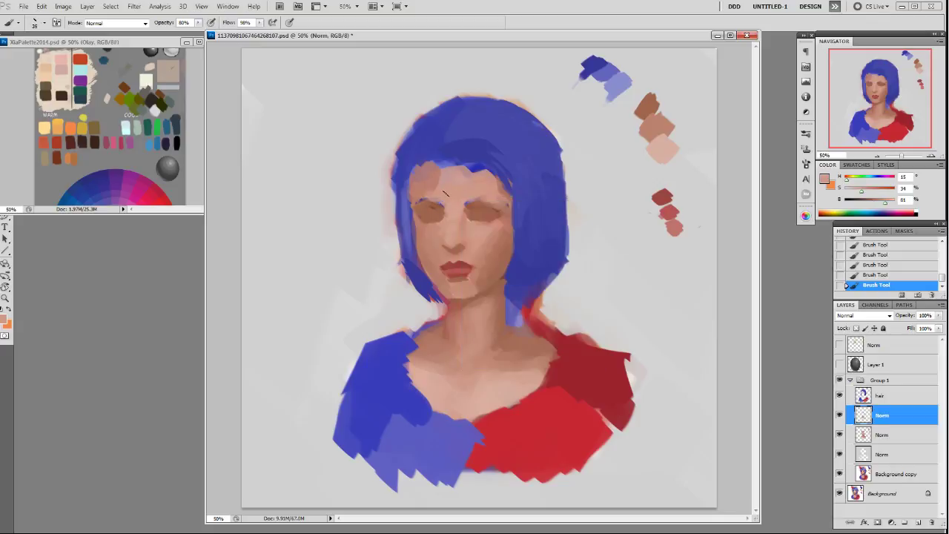
left_click(446, 210, "alt")
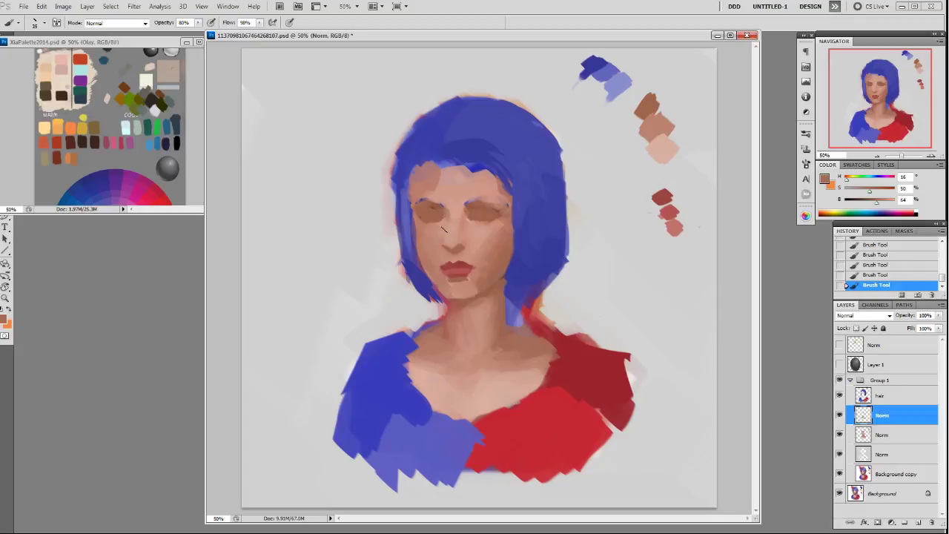
left_click(445, 220, "alt")
left_click(459, 220, "alt")
left_click(466, 210, "alt")
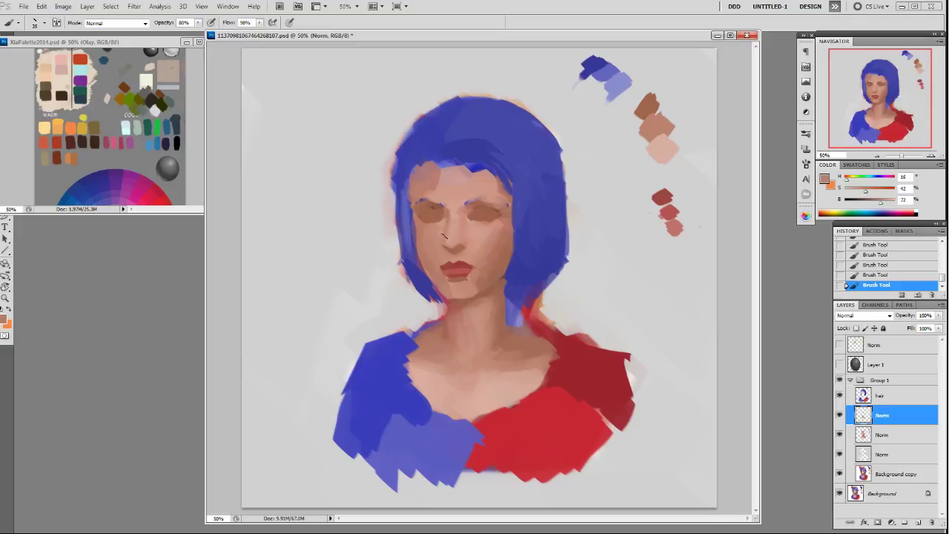
- Blend the dark patch on the forehead and the brow below it using skin tones sampled around them
left_click(434, 192, "alt")
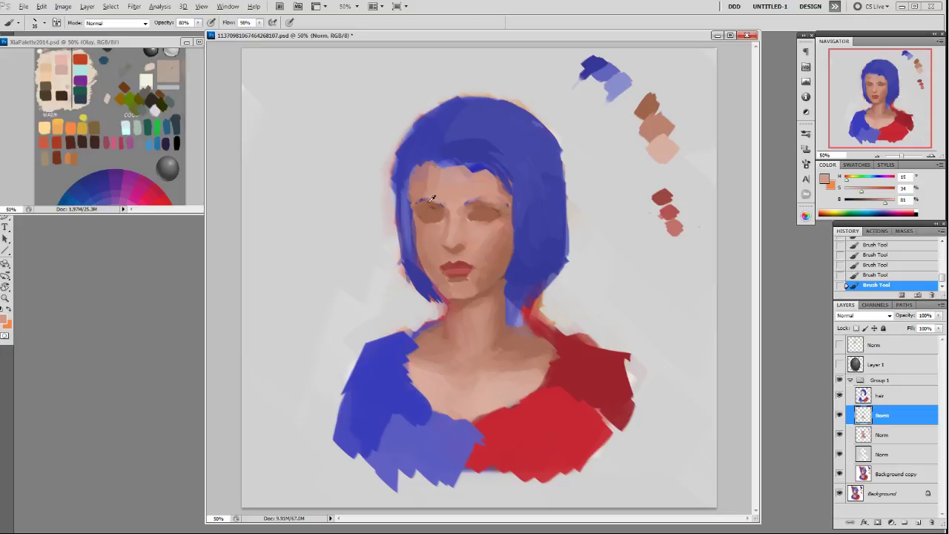
left_click(413, 209, "alt")
left_click(422, 192, "alt")
- Box the eye sockets, underside of the nose and mouth in red, and add arrows along the face's left edge
mouse_move(465, 201)
left_mouse_down()
mouse_move(494, 200)
mouse_move(474, 224)
mouse_move(502, 214)
mouse_move(499, 200)
mouse_move(411, 203)
mouse_move(445, 220)
mouse_move(439, 199)
left_mouse_up()
mouse_move(441, 248)
left_mouse_down()
mouse_move(462, 251)
mouse_move(443, 253)
mouse_move(470, 268)
mouse_move(435, 265)
mouse_move(463, 281)
left_mouse_up()
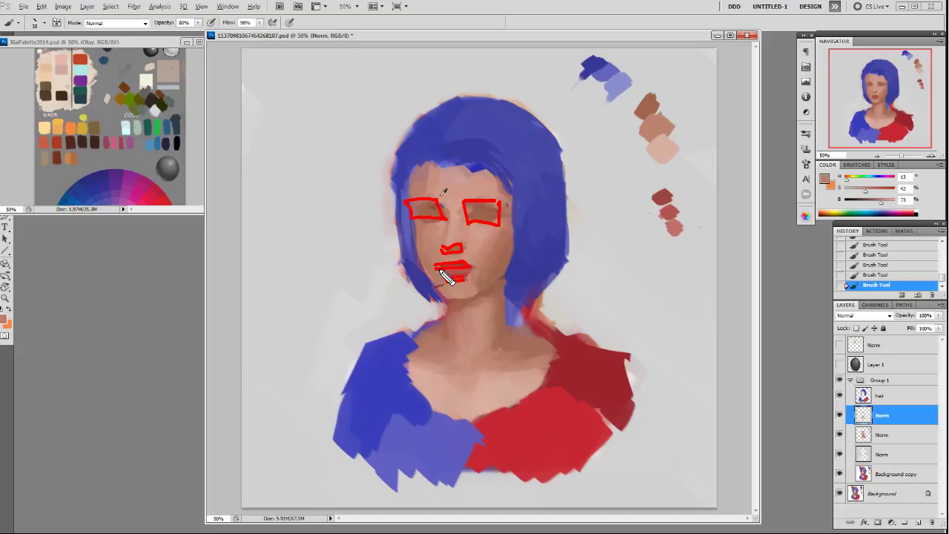
mouse_move(424, 212)
left_mouse_down()
mouse_move(393, 234)
mouse_move(406, 230)
left_mouse_up()
mouse_move(425, 280)
left_mouse_down()
mouse_move(417, 304)
mouse_move(428, 299)
left_mouse_up()
- Outline the cheek, temple and jaw side planes in red, and hatch the side of the nose
mouse_move(510, 218)
left_mouse_down()
mouse_move(474, 271)
mouse_move(479, 292)
mouse_move(515, 262)
left_mouse_up()
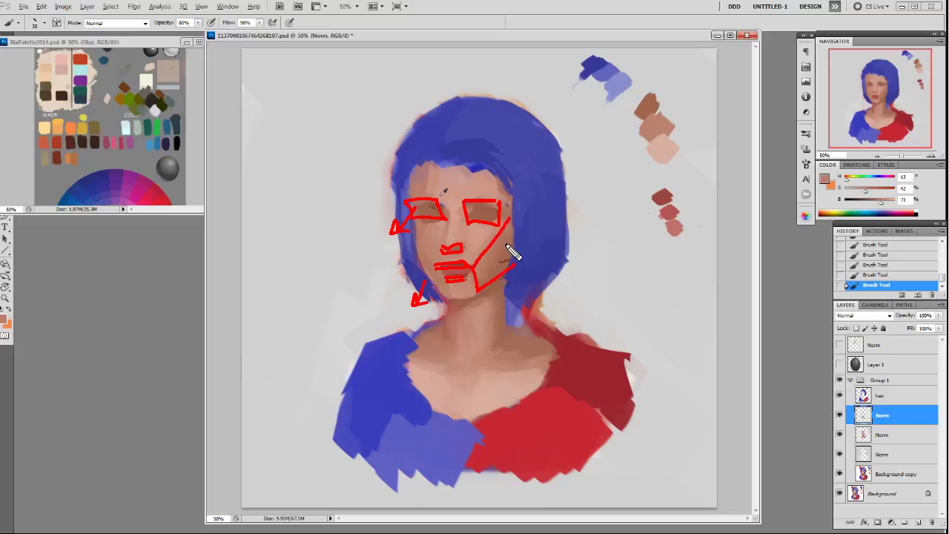
mouse_move(492, 198)
left_mouse_down()
mouse_move(498, 215)
mouse_move(506, 196)
mouse_move(501, 214)
left_mouse_up()
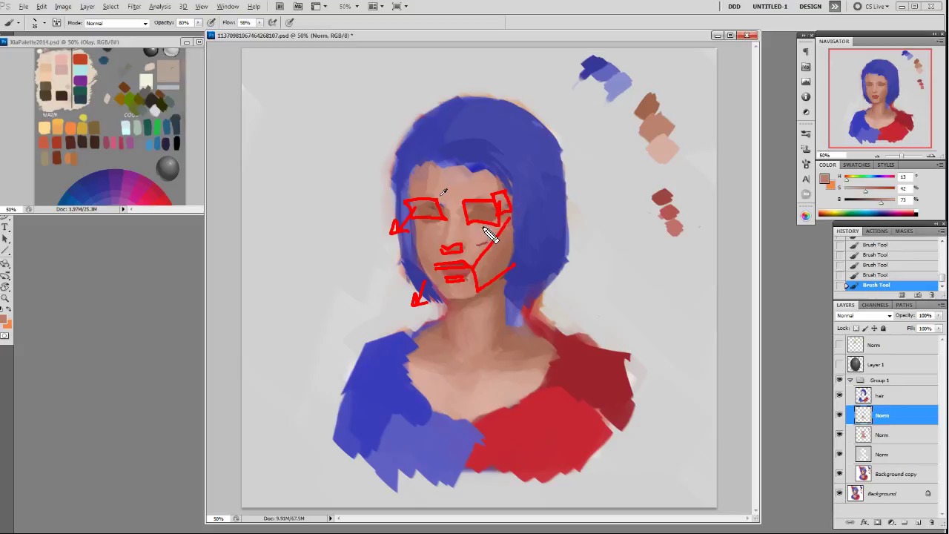
mouse_move(417, 196)
left_mouse_down()
mouse_move(435, 272)
mouse_move(447, 304)
mouse_move(452, 298)
left_mouse_up()
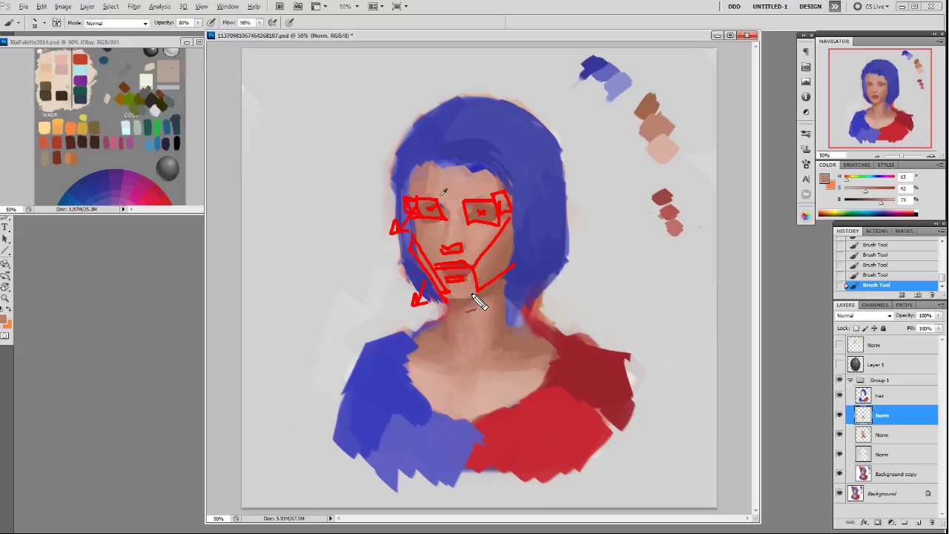
left_click_drag(500, 261, 522, 277)
mouse_move(464, 213)
left_mouse_down()
mouse_move(466, 246)
mouse_move(463, 216)
left_mouse_up()
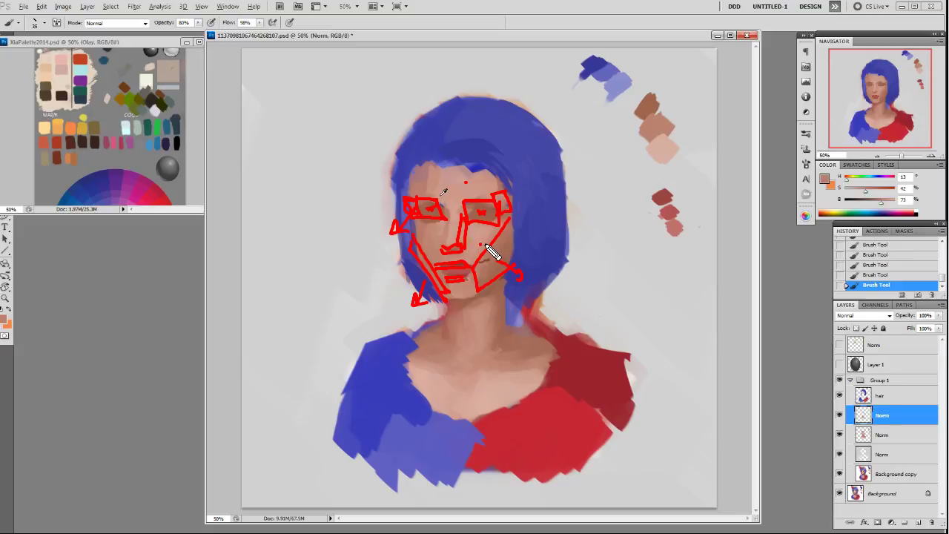
key("ctrl+z")
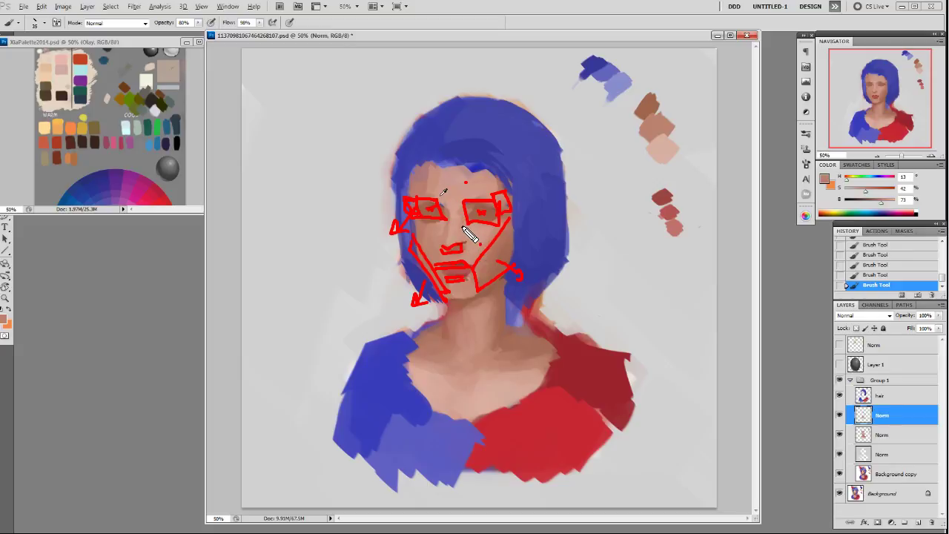
left_click_drag(459, 213, 483, 236)
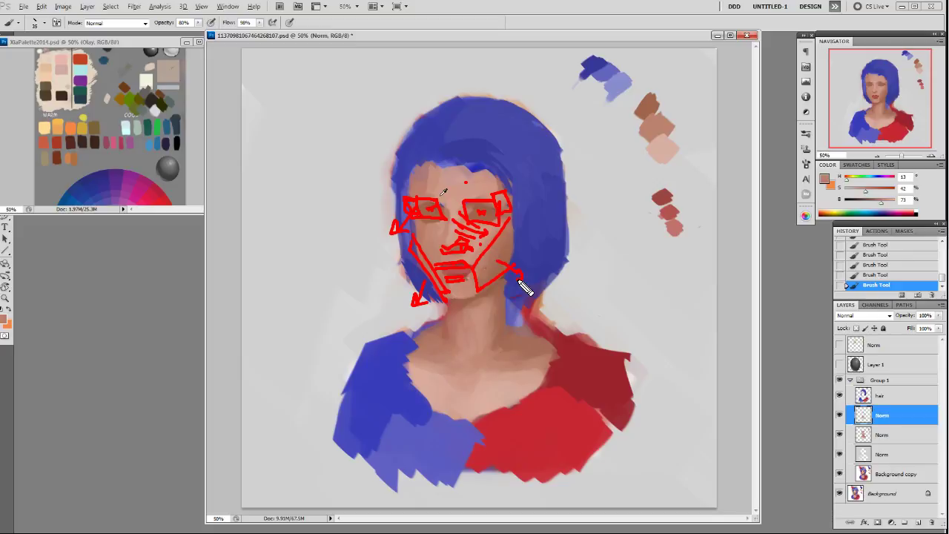
- Paint over the remaining blue of the left eyebrow and even out both eye sockets with sampled browns
left_click(445, 199, "alt")
left_click(435, 209, "alt")
left_click(434, 209, "alt")
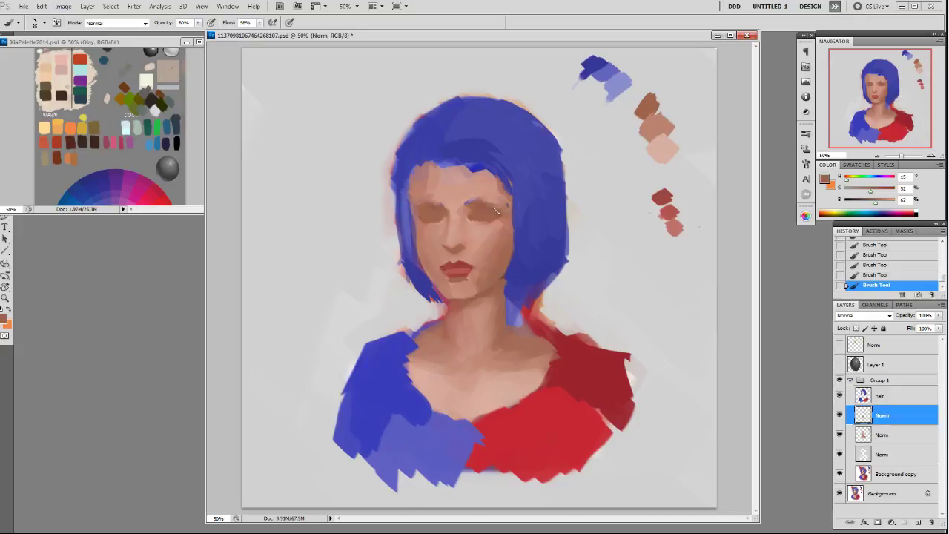
left_click(486, 209, "alt")
left_click(495, 207, "alt")
- Refine the left eye socket's lower edge and inner corner with sampled cheek and nose tones
left_click(430, 227, "alt")
left_click(417, 217, "alt")
left_click(442, 221, "alt")
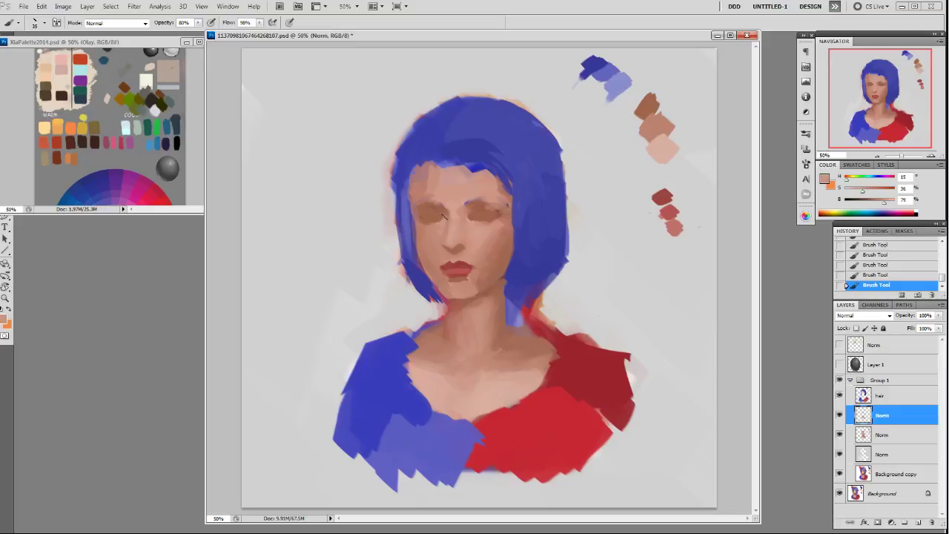
left_click(442, 216, "alt")
left_click(438, 219, "alt")
left_click(443, 209, "alt")
- Refine the shadow of the right eye socket and soften the left brow ridge with sampled tones
left_click(472, 220, "alt")
left_click(486, 201, "alt")
left_click(485, 207, "alt")
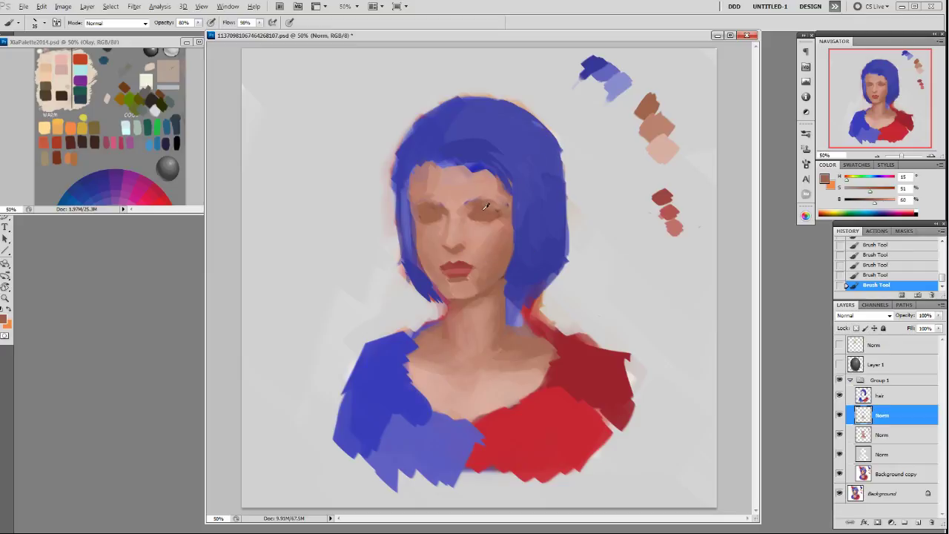
left_click(434, 197, "alt")
left_click(449, 198, "alt")
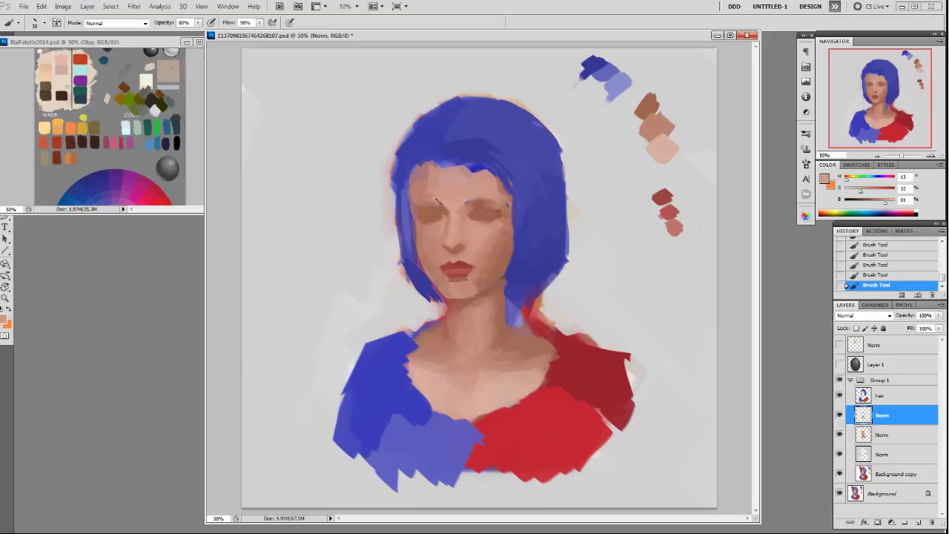
- Add a new layer, set the brush opacity to 100%, and try a hair-blue stroke on the right eyebrow
left_click(442, 208, "alt")
key("ctrl+alt+shift+n")
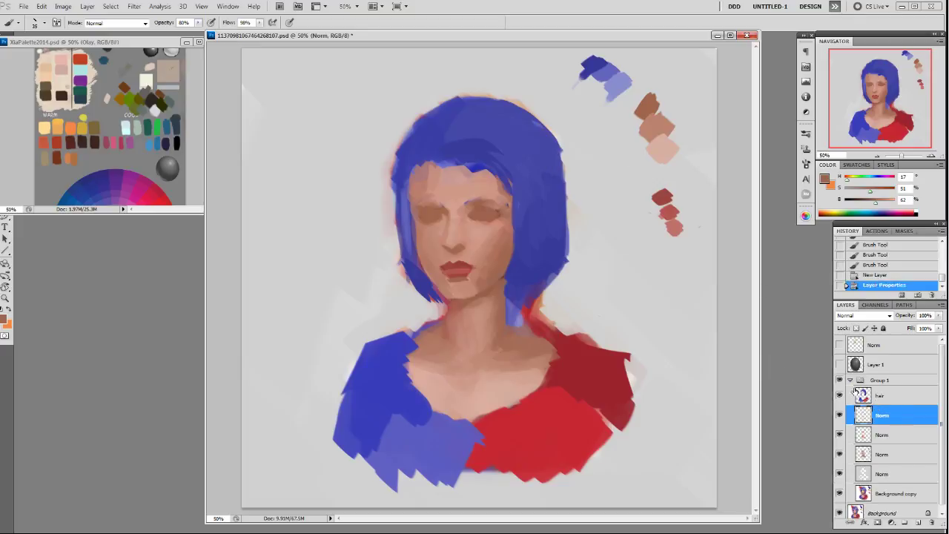
left_click(470, 134, "alt")
key("0")
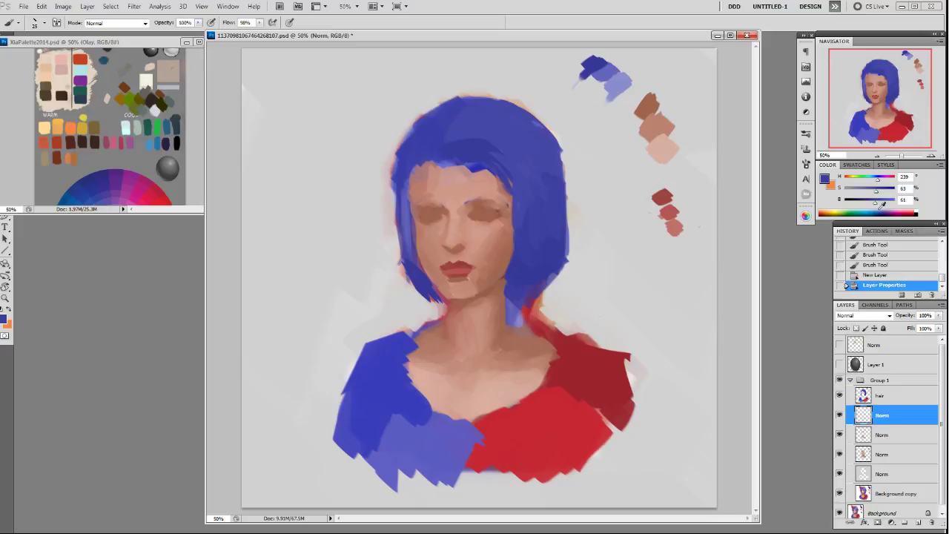
left_click_drag(469, 202, 475, 201)
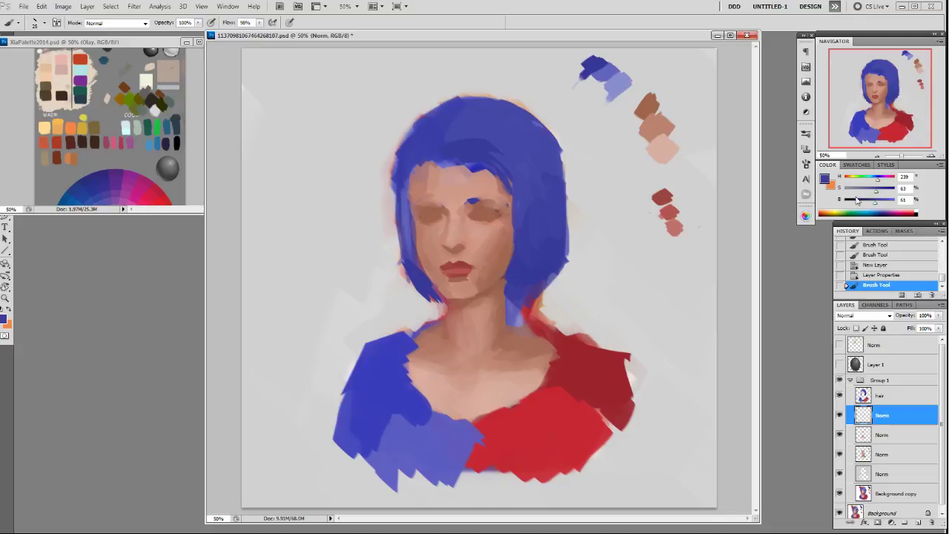
key("ctrl+z")
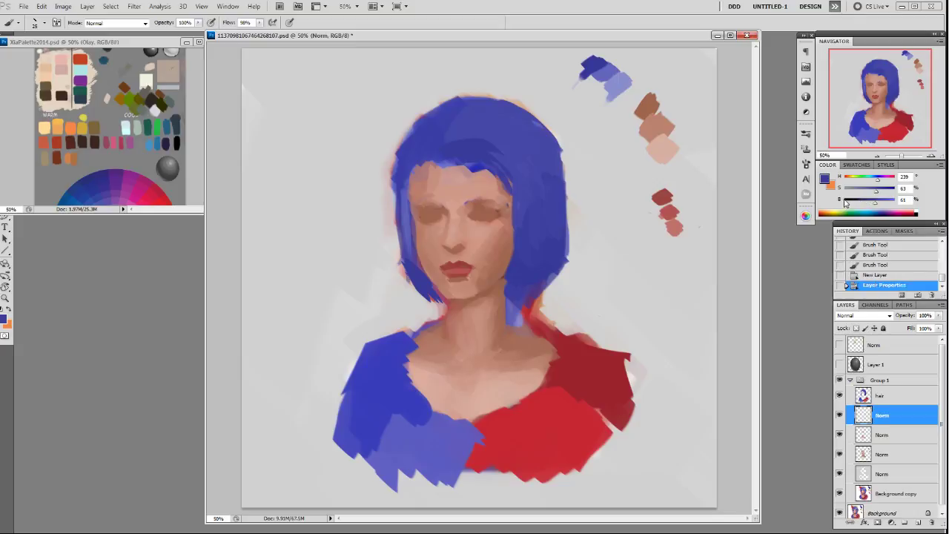
- Paint the right eyebrow in a darker, more saturated brown based on a tone sampled from the eye socket
left_click(499, 214, "alt")
left_click_drag(874, 191, 867, 202)
mouse_move(481, 205)
left_mouse_down()
mouse_move(470, 201)
mouse_move(504, 199)
left_mouse_up()
key("ctrl+z")
left_click(483, 200)
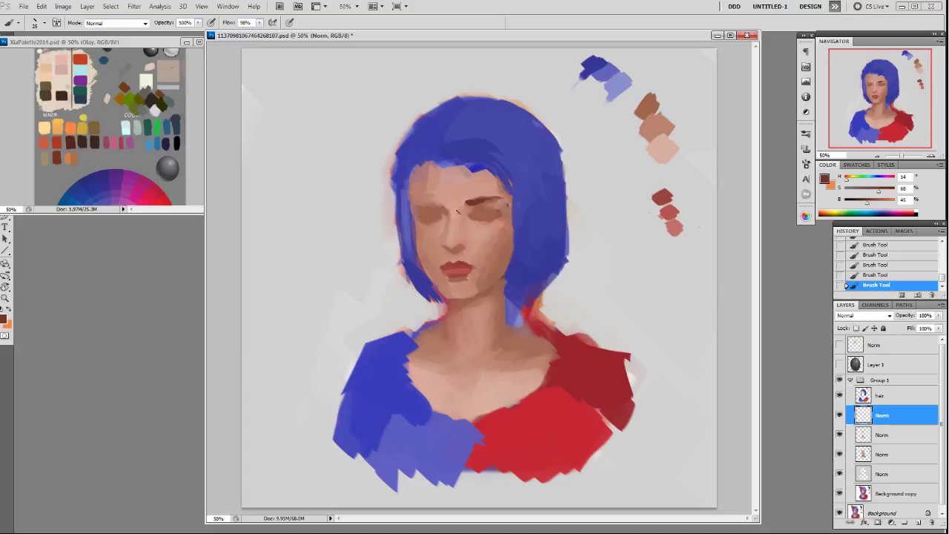
- Paint the left eyebrow in the same dark brown and sample the skin tone below the left eye
left_click_drag(441, 206, 435, 200)
mouse_move(418, 202)
left_mouse_down()
mouse_move(435, 203)
mouse_move(410, 199)
left_mouse_up()
left_click(414, 227, "alt")
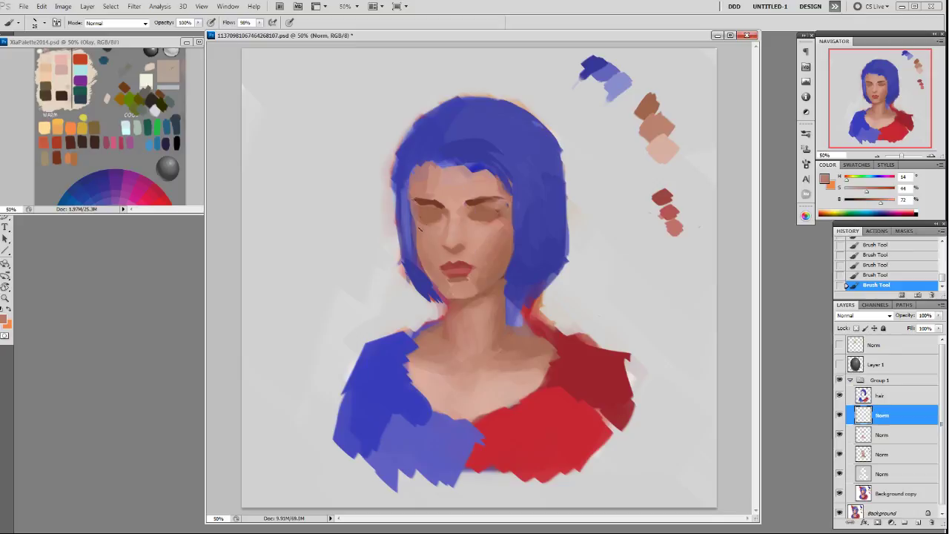
left_click(421, 224, "alt")
- Erase the hair layer's inner edge along the left cheek to widen the visible face
left_click(897, 396)
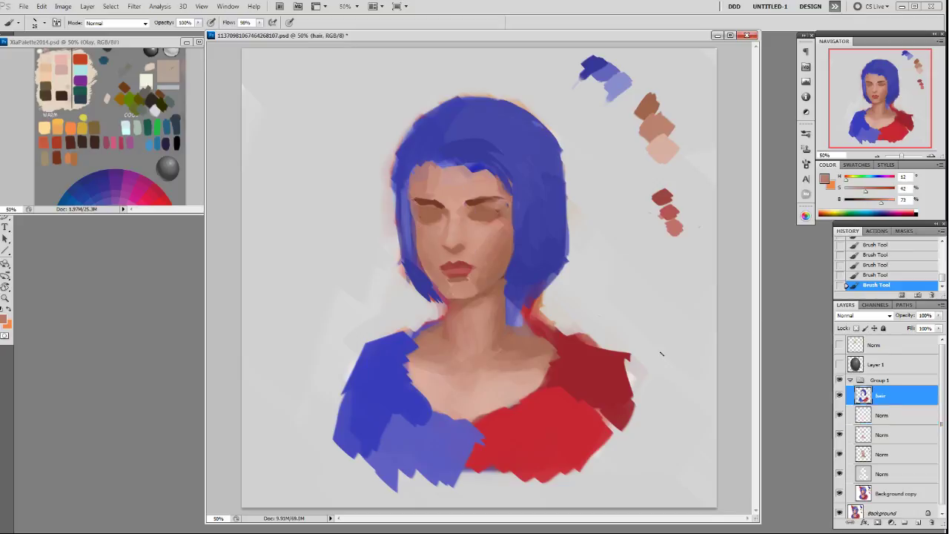
key("e")
left_click_drag(417, 220, 425, 252)
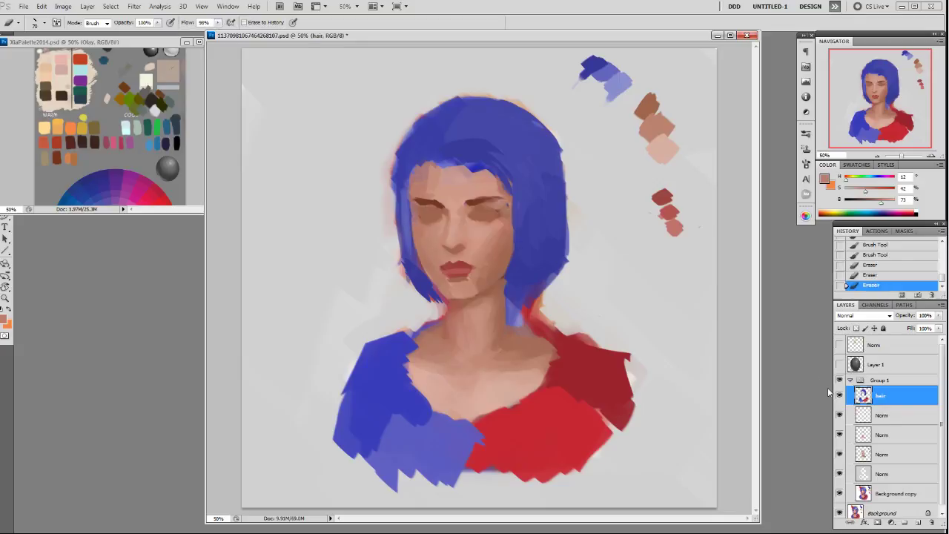
- Extend the left eyebrow's outer end on the face layer with its sampled brown, and try erasing its upper edge
left_click(884, 415)
key("b")
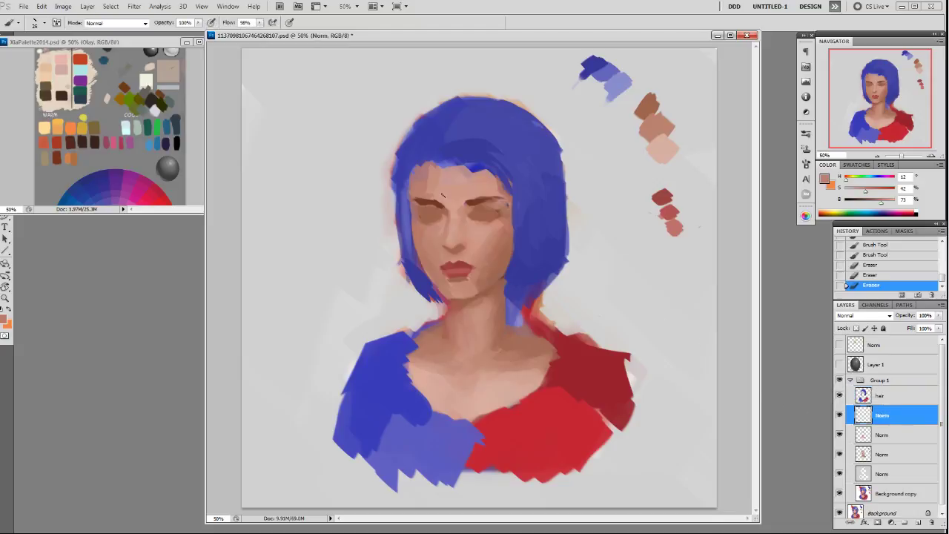
left_click(415, 199, "alt")
left_click_drag(414, 201, 430, 199)
key("]")
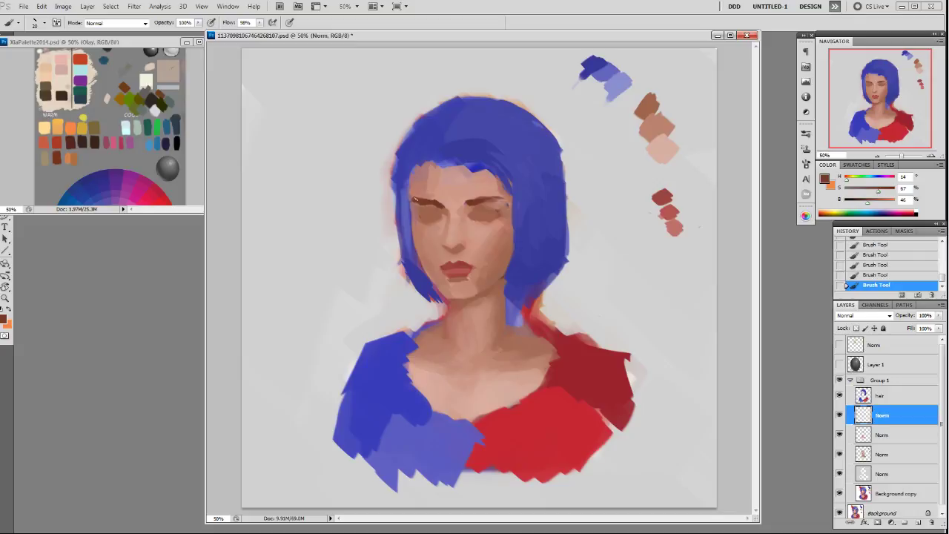
key("e")
mouse_move(417, 192)
left_mouse_down()
mouse_move(410, 205)
mouse_move(425, 201)
left_mouse_up()
key("ctrl+z")
- Repaint the left eyebrow with its sampled brown and trim its edge with the Eraser
key("b")
left_click(424, 199, "alt")
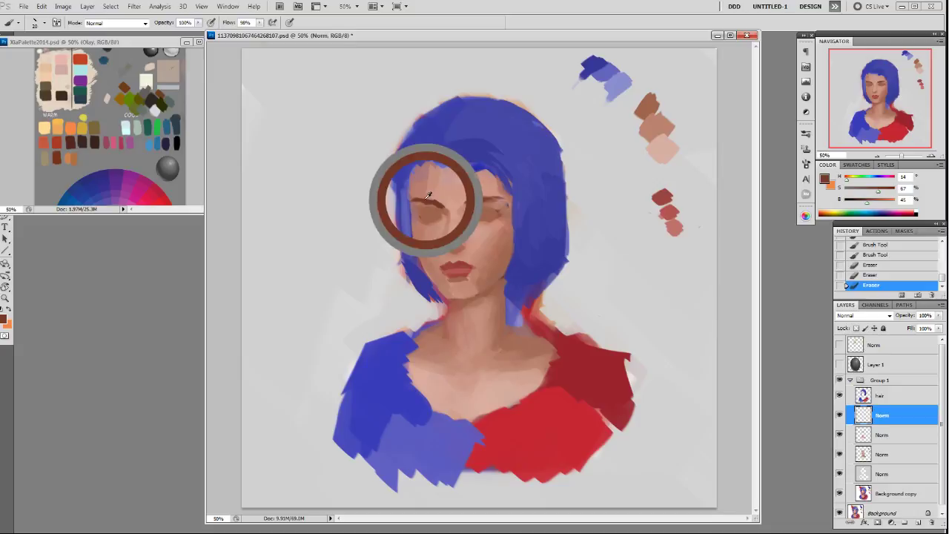
mouse_move(416, 198)
left_mouse_down()
mouse_move(428, 192)
mouse_move(414, 192)
mouse_move(438, 201)
left_mouse_up()
key("e")
key("b")
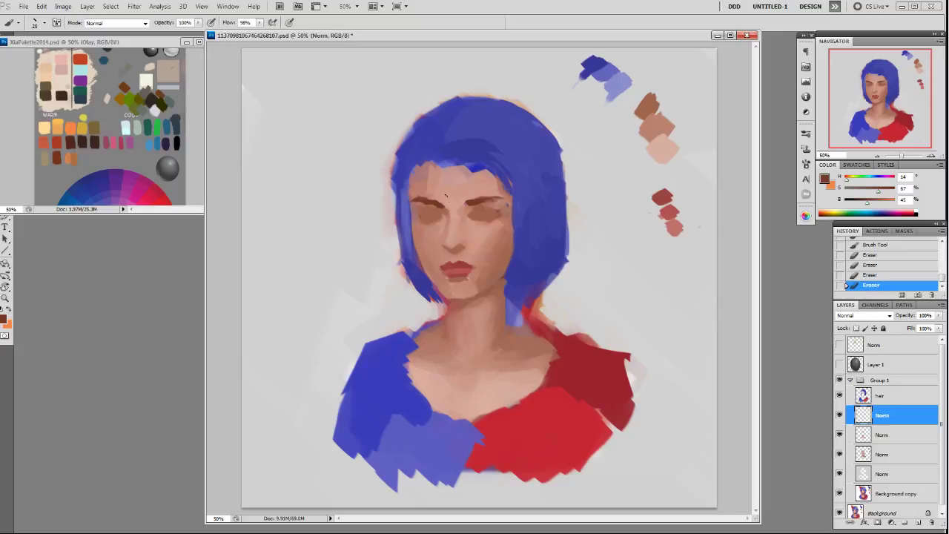
- Try a dark brown stroke across the bridge between the eyebrows
right_click(453, 206)
left_click(733, 174)
mouse_move(439, 206)
left_mouse_down()
mouse_move(455, 237)
mouse_move(448, 200)
mouse_move(429, 200)
mouse_move(464, 207)
left_mouse_up()
key("ctrl+z")
- Adjust the brush size and shape the inner end of the right eyebrow with a sampled forehead tone
key("bracketleft")
key("bracketleft")
key("bracketleft")
key("bracketleft")
key("bracketright")
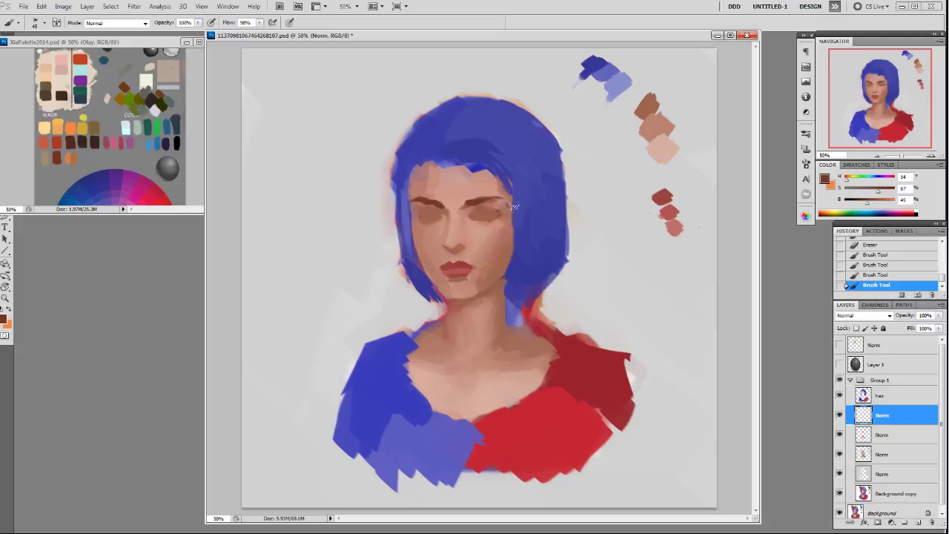
left_click(470, 191, "alt")
left_click_drag(472, 196, 466, 202)
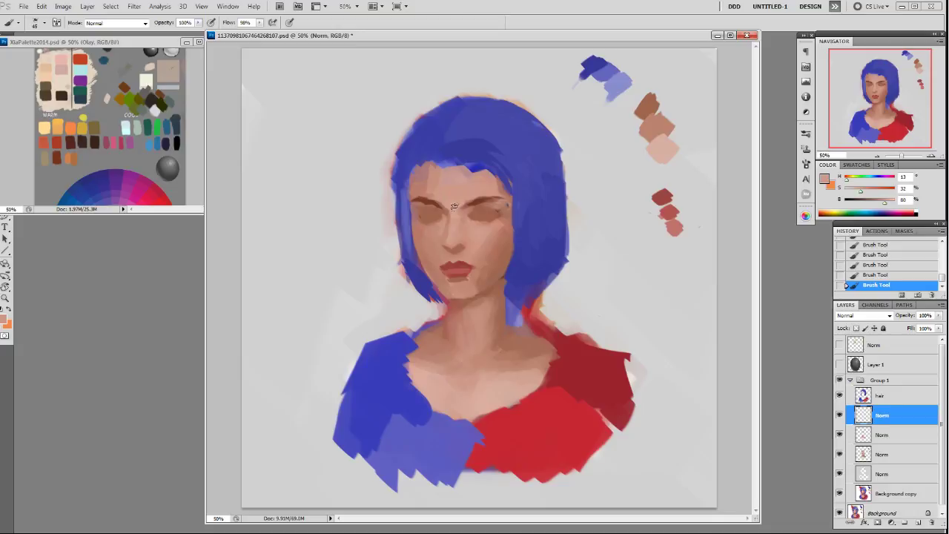
- Refine the inner end of the left eyebrow with sampled browns and the 19 px brush, undoing the unwanted stroke
left_click(446, 208, "alt")
left_click(444, 202, "alt")
right_click(505, 208)
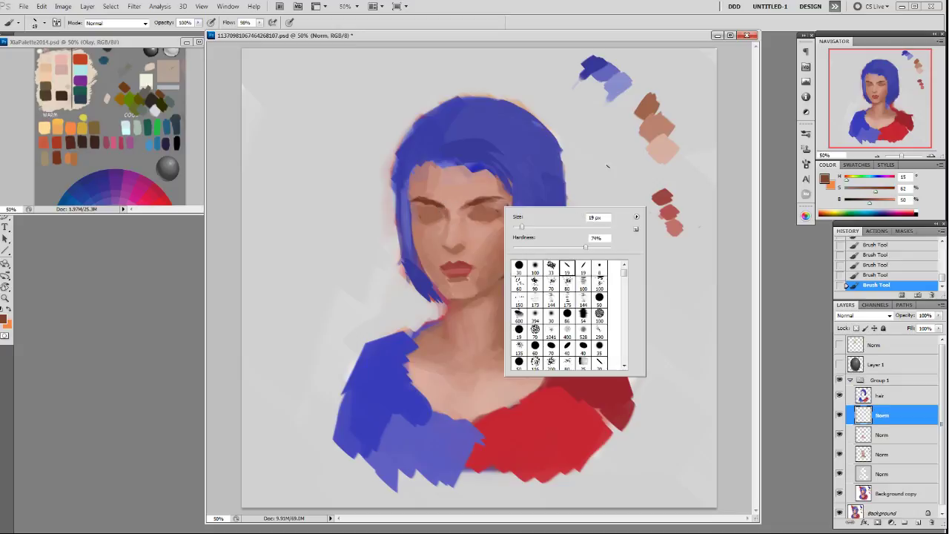
left_click(725, 116)
left_click(878, 276)
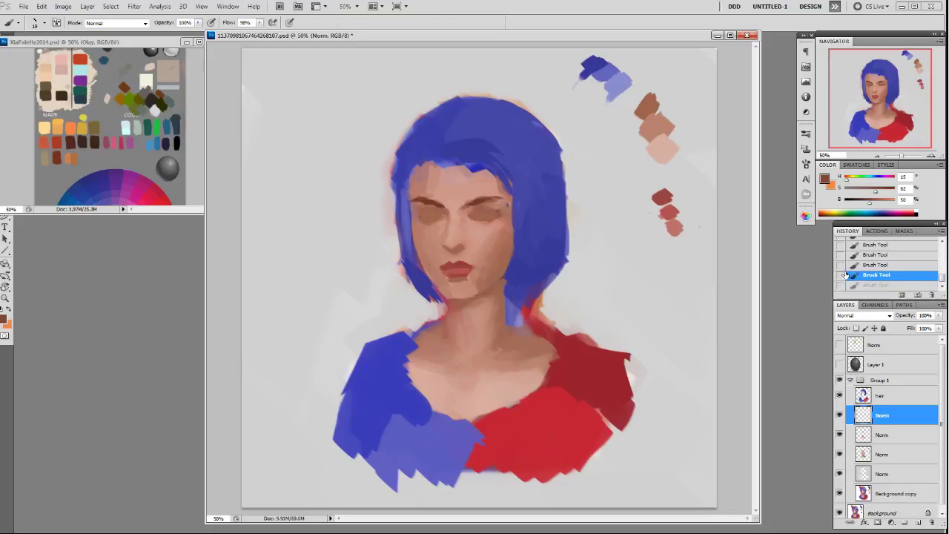
left_click(450, 206, "alt")
left_click_drag(442, 205, 446, 210)
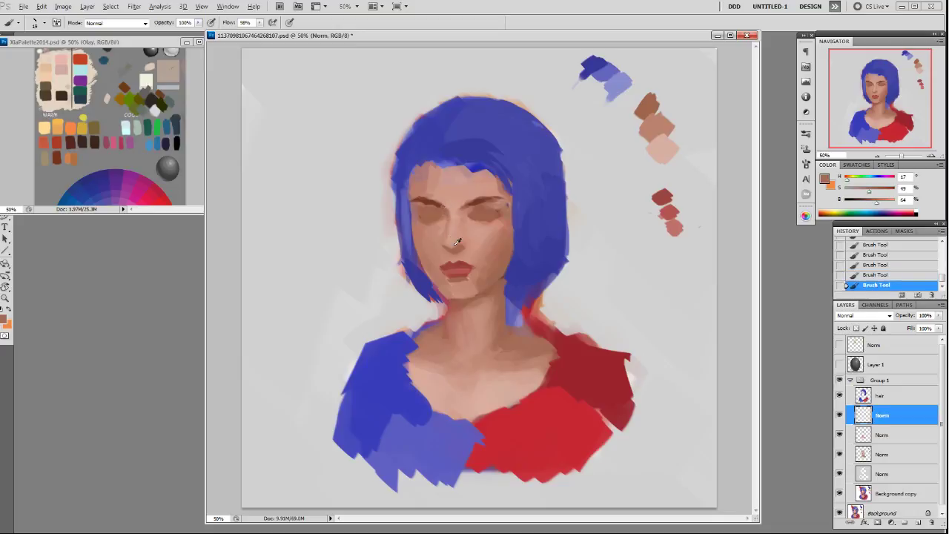
- Accent the inner end of the right eyebrow in a brown of saturation 72% and brightness 37% with a 19 px brush
left_click(455, 248, "alt")
left_click(481, 198, "alt")
left_click_drag(866, 204, 881, 192)
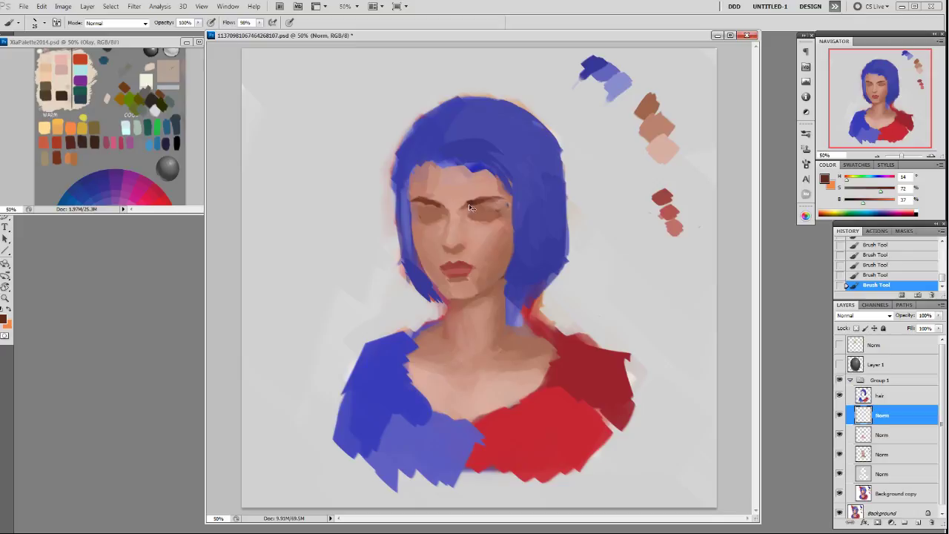
right_click(509, 214)
left_click(589, 278)
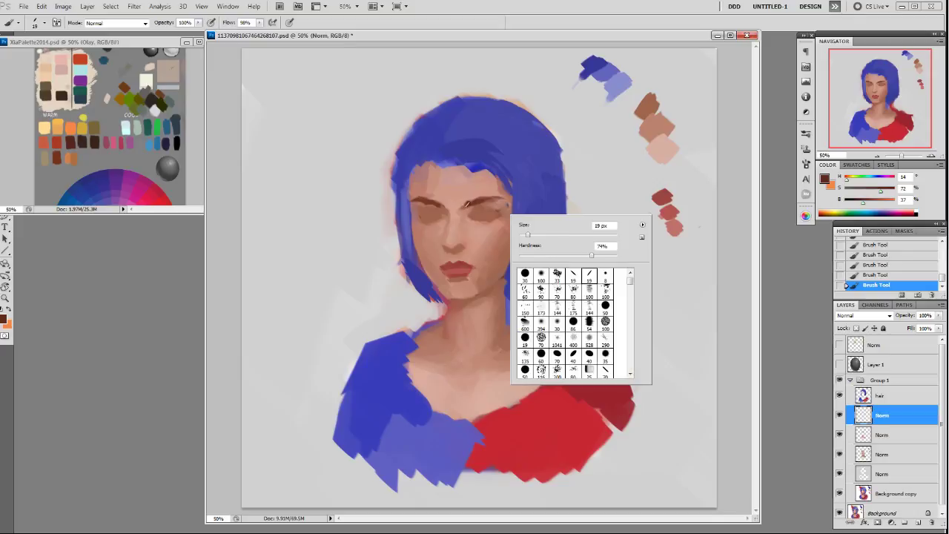
left_click(468, 203)
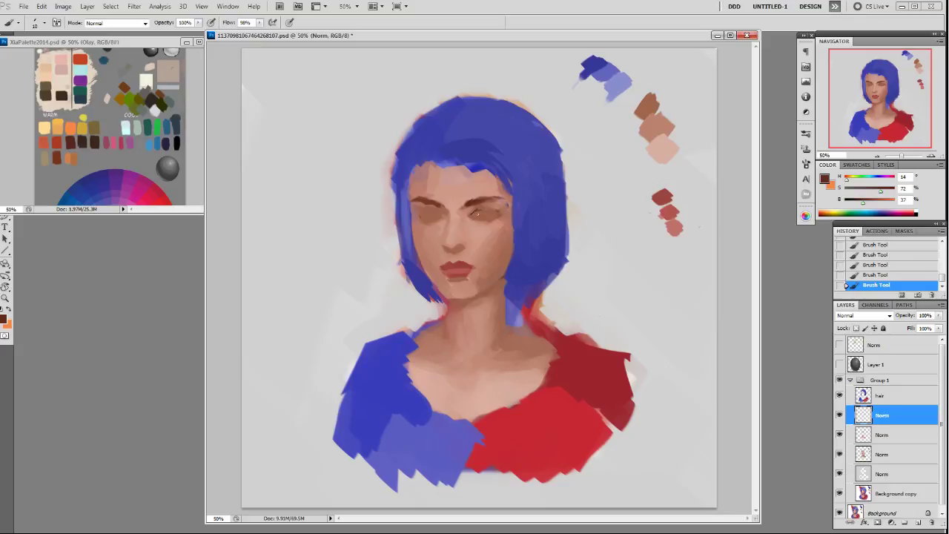
- Draw the upper eyelid line of the right eye in sampled dark brown
left_click(476, 210, "alt")
right_click(495, 214)
double_click(578, 278)
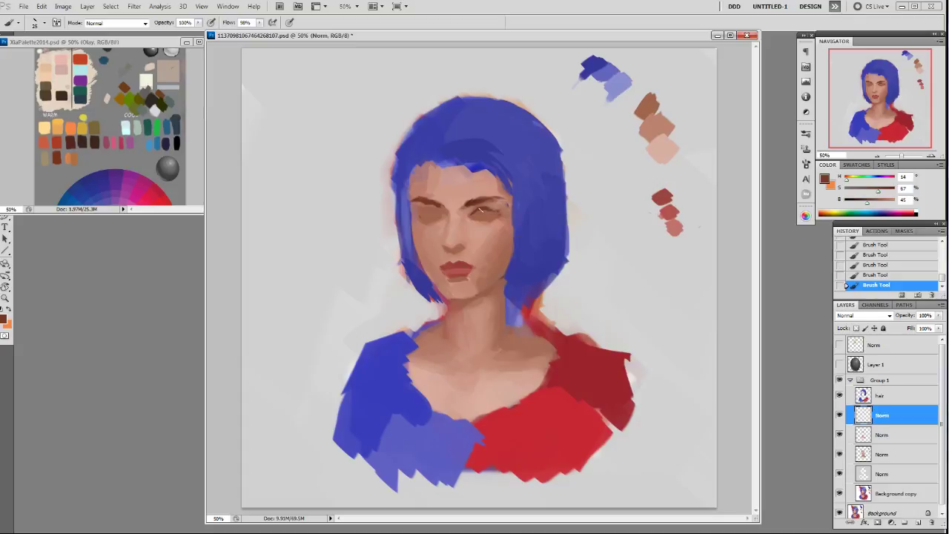
left_click_drag(469, 215, 477, 209)
- Draw the left eye's lid lines with browns sampled from the left eyebrow and eye socket
left_click(432, 201, "alt")
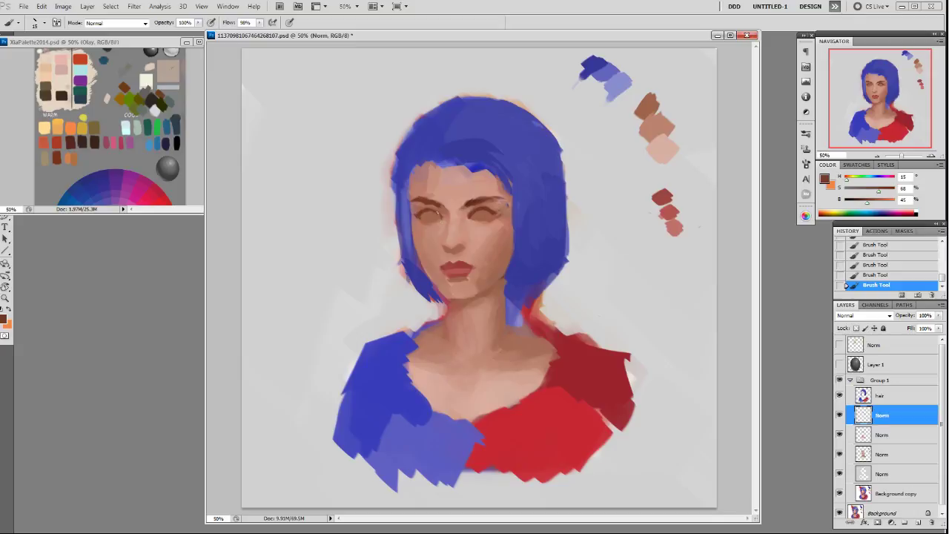
right_click(417, 205)
double_click(510, 280)
left_click(419, 213, "alt")
right_click(428, 212)
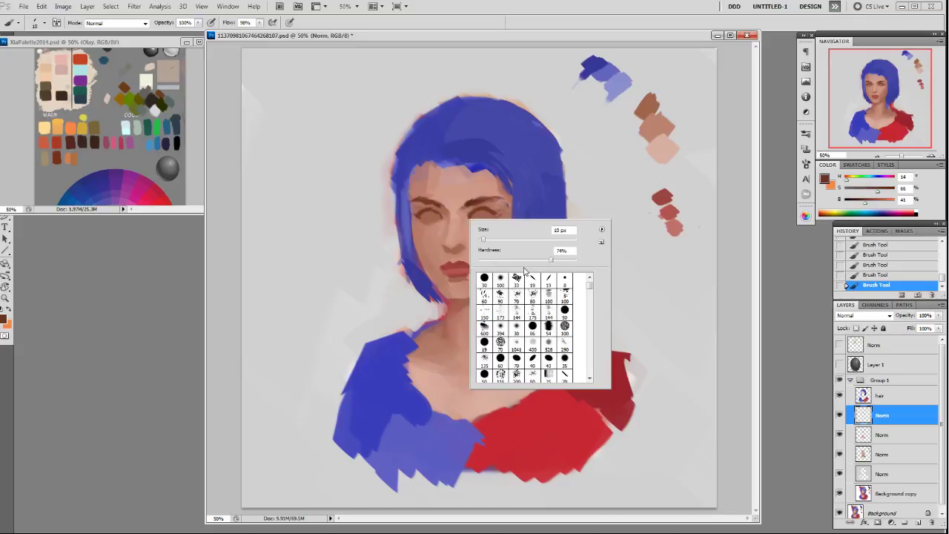
key("Escape")
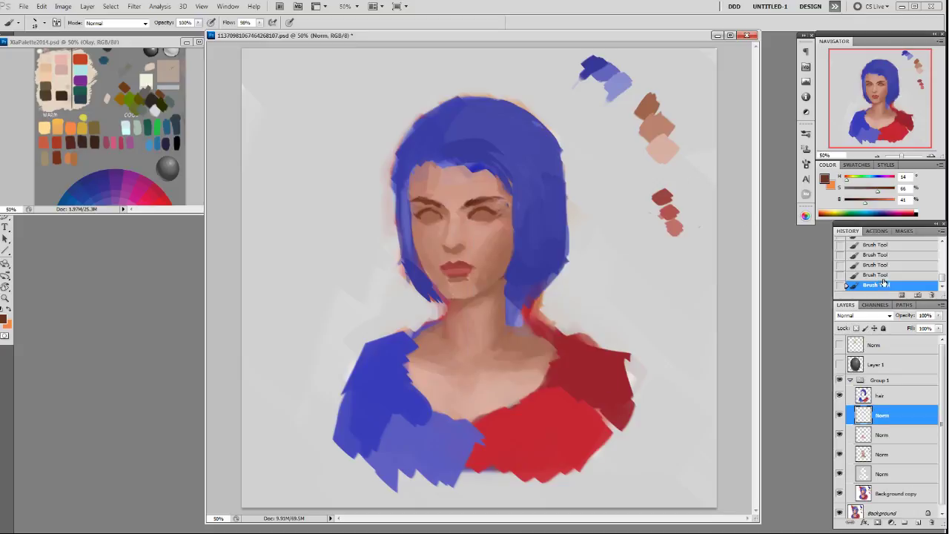
- Compare the eyes before and after the last two strokes by undoing and redoing them
key("ctrl+alt+z")
key("ctrl+alt+z")
key("ctrl+shift+z")
key("ctrl+shift+z")
- Blend the side of the nose with a sampled skin tone and the textured 80 px brush at 50% opacity
mouse_move(867, 203)
left_mouse_down()
mouse_move(888, 192)
mouse_move(879, 191)
left_mouse_up()
left_click(450, 213, "alt")
key("5")
right_click(453, 214)
left_click(519, 302)
left_click(747, 205)
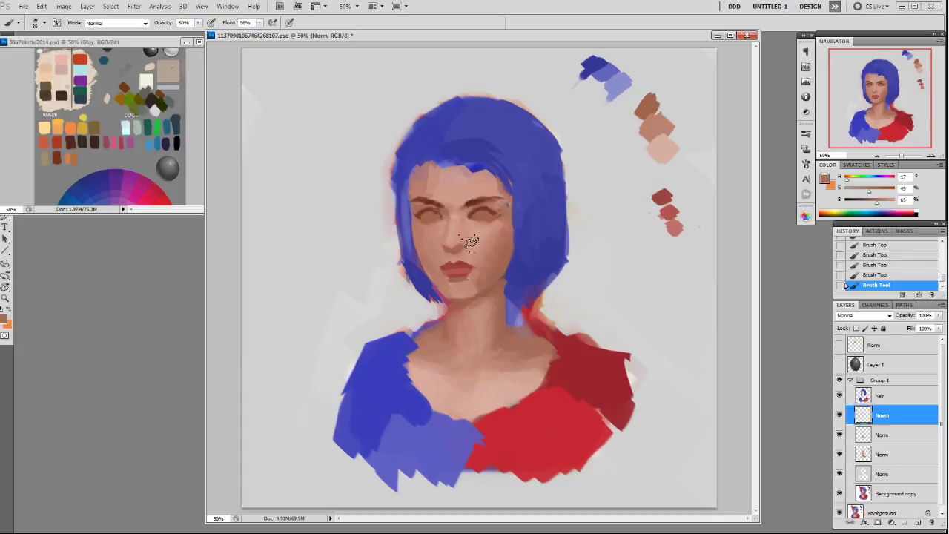
- Darken the nose shadow with brown sampled from the right eyebrow, using the 19 px brush at 70% opacity
left_click(486, 202, "alt")
right_click(490, 207)
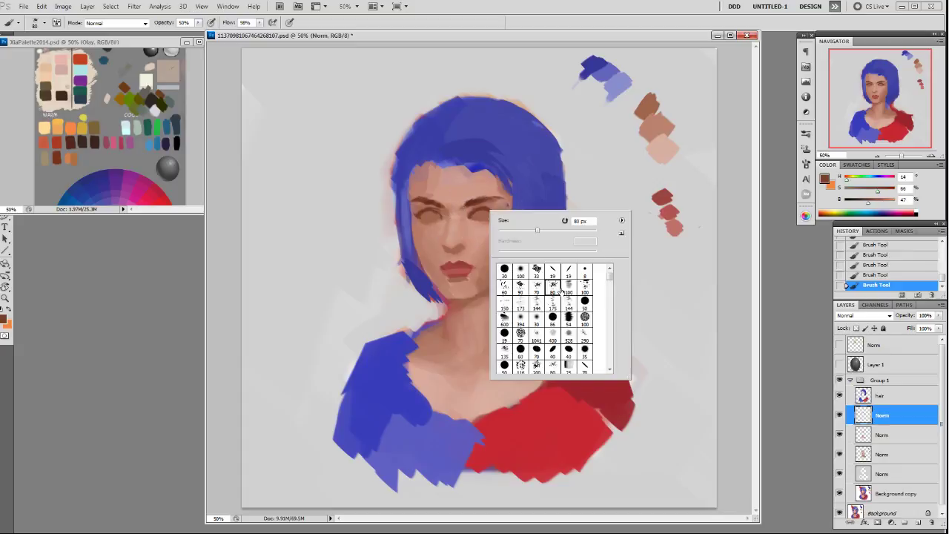
double_click(553, 271)
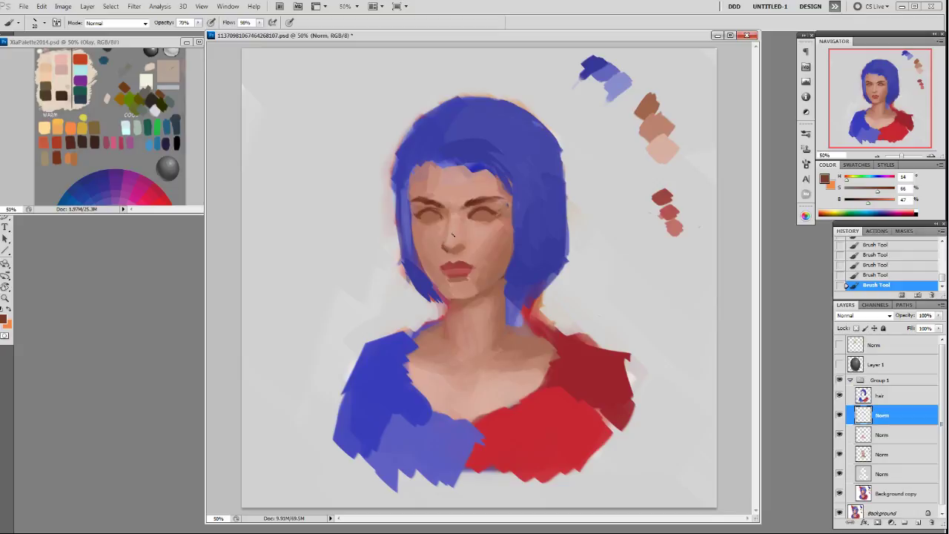
- Redden the nose with a tone of hue 0° and saturation 57%, using the textured 80 px brush at 50% opacity
left_click(464, 250, "alt")
right_click(471, 247)
double_click(536, 308)
key("]")
left_click_drag(848, 181, 873, 193)
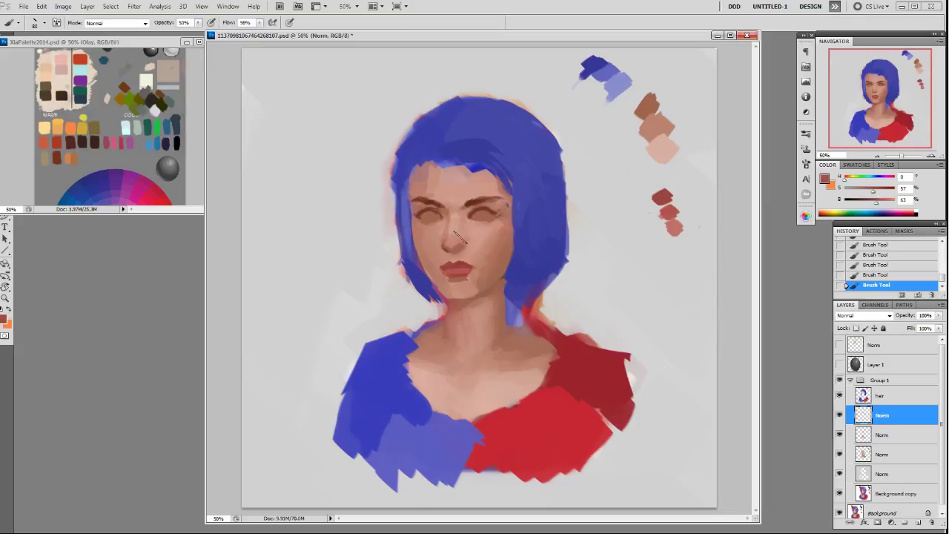
- Paint the nostril in dark brown sampled from the right eyebrow at 90% opacity, and refine the nose tip with sampled tones
left_click(456, 234, "alt")
right_click(452, 255)
left_click(518, 312)
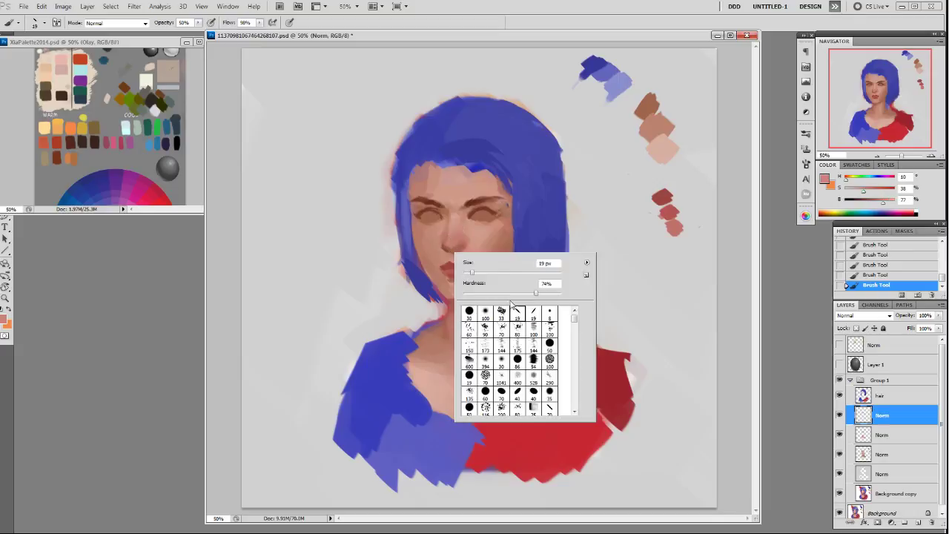
left_click(480, 201, "alt")
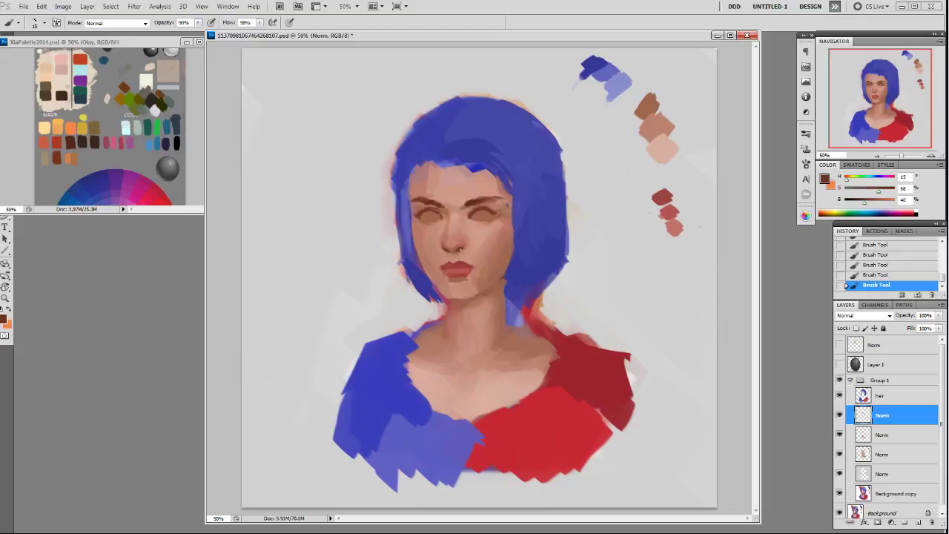
left_click(454, 233, "alt")
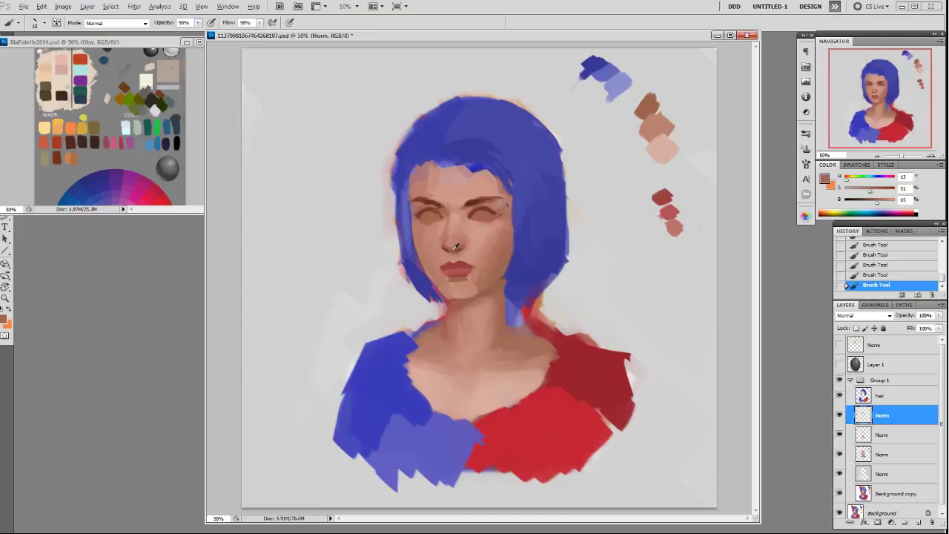
left_click(445, 248, "alt")
left_click(456, 249, "alt")
- Refine the lower nose and the left cheek and jaw edge with sampled browns and a larger brush
left_click(424, 204, "alt")
key("bracketright")
key("bracketright")
key("bracketright")
key("bracketright")
left_click(431, 266, "alt")
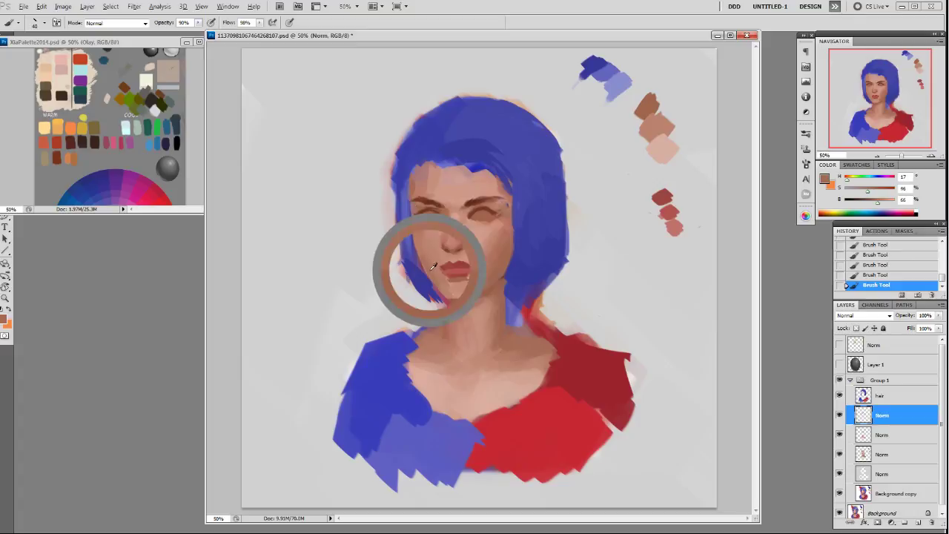
right_click(449, 243)
double_click(527, 301)
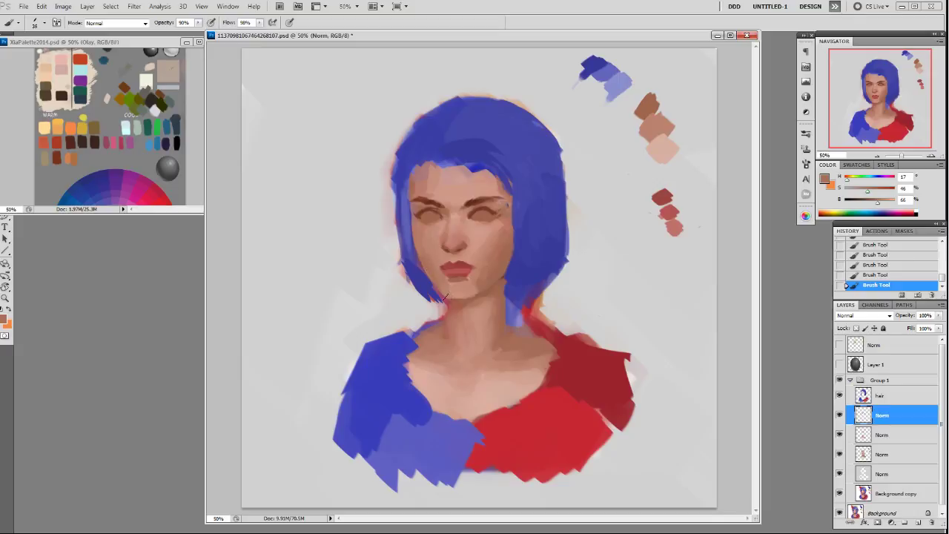
- Define the chin's lower edge with sampled skin and dark brown tones using the 19 px brush
left_click(450, 293, "alt")
key("bracketleft")
right_click(495, 289)
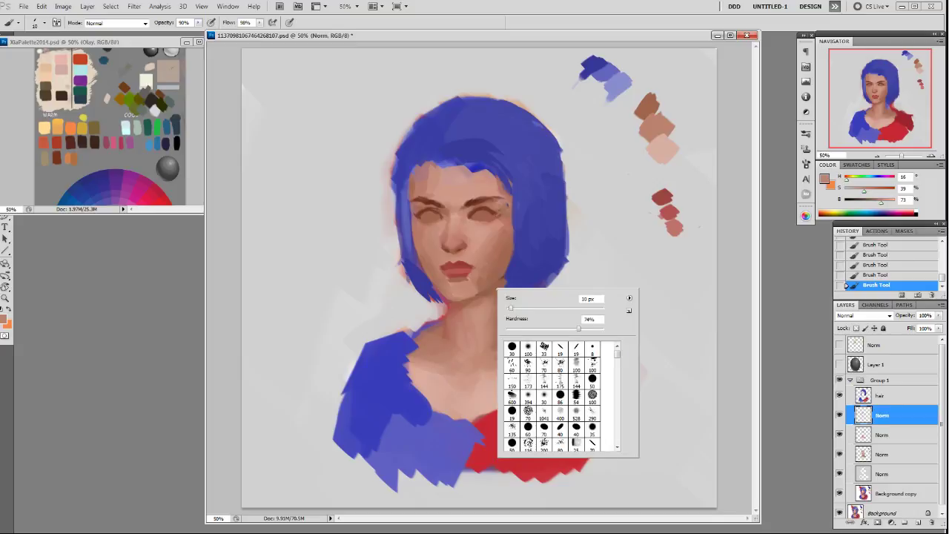
double_click(564, 348)
left_click(466, 295, "alt")
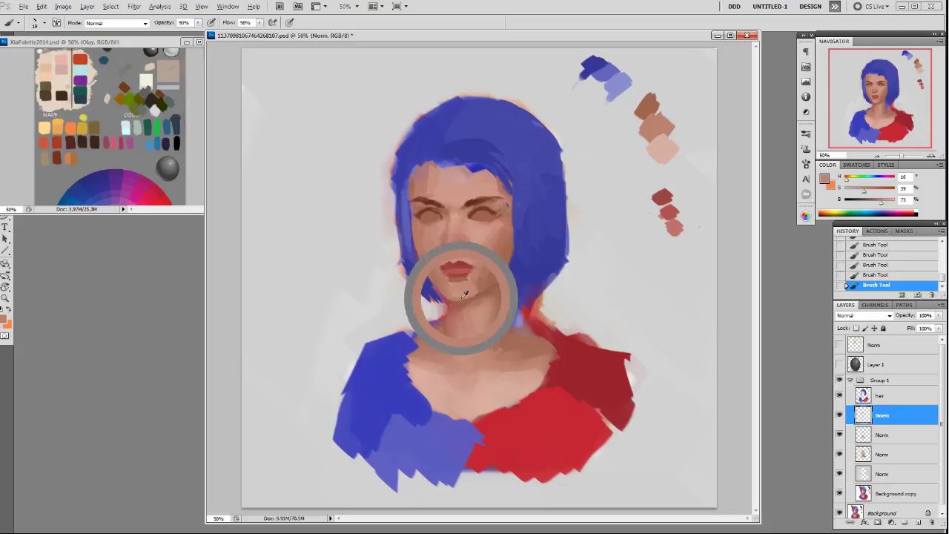
left_click(472, 298, "alt")
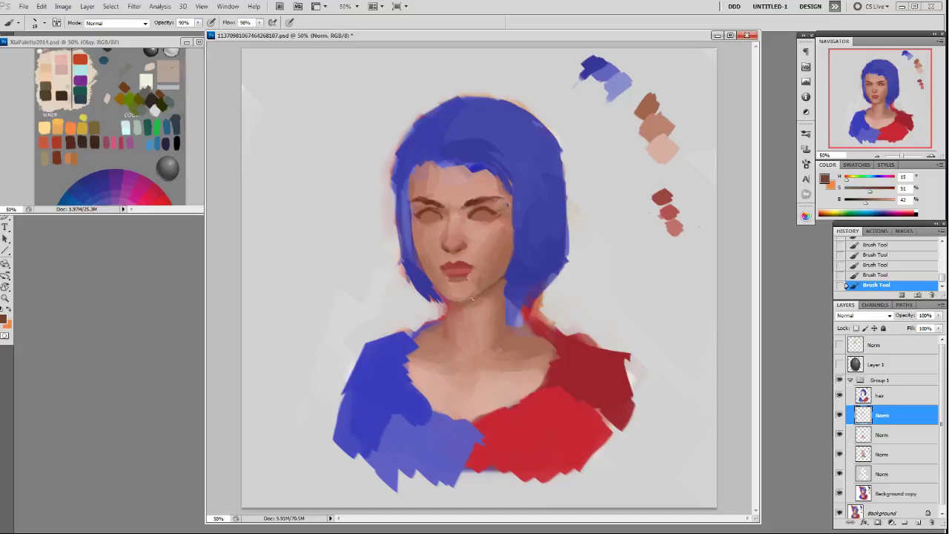
- Refine the chin, the jaw's underside and the area beside the mouth with tones sampled from the surrounding skin
left_click(453, 298, "alt")
left_click(487, 286, "alt")
left_click(447, 297, "alt")
left_click(460, 302, "alt")
left_click(463, 298, "alt")
left_click(480, 278, "alt")
left_click(476, 284, "alt")
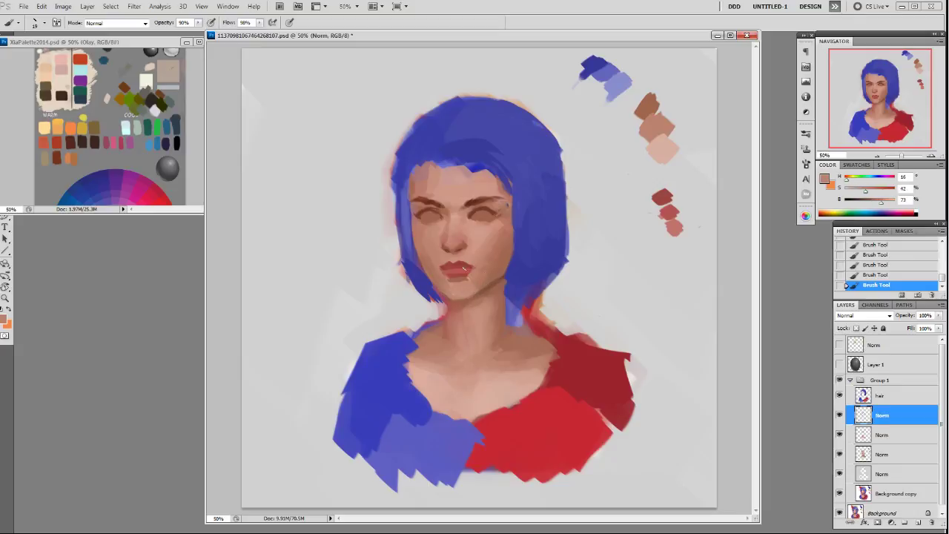
- Paint the line between the lips in dark red of hue 3°, saturation 68% and brightness 47%, and tidy the upper lip
left_click(465, 265, "alt")
left_click(868, 202)
left_click(880, 192)
left_click_drag(438, 267, 443, 268)
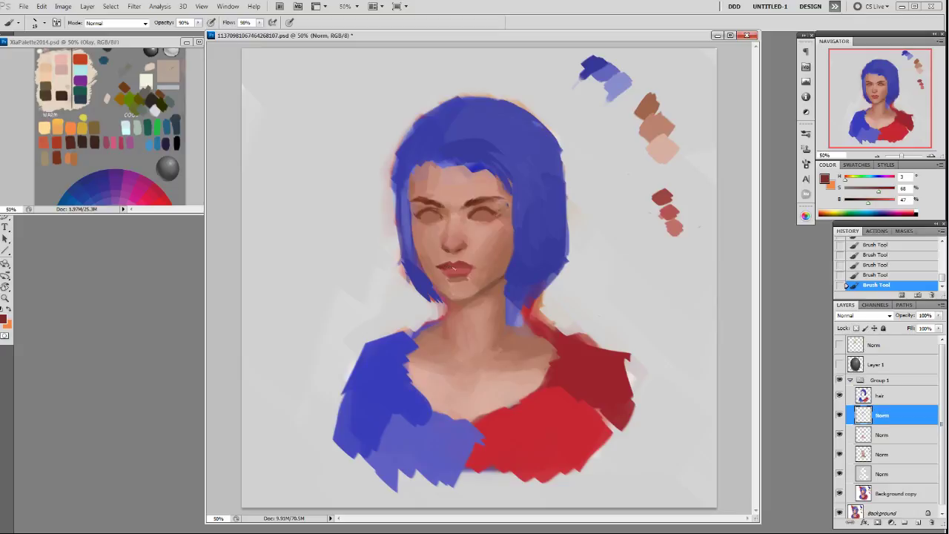
left_click(463, 263, "alt")
left_click(457, 264, "alt")
left_click(445, 264, "alt")
left_click(450, 261, "alt")
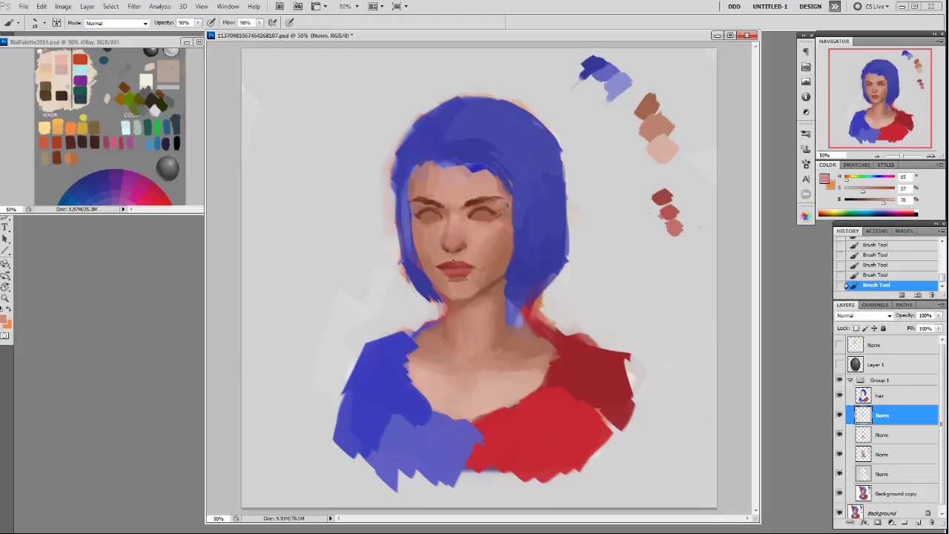
- Shape the upper lip's outline with alternately sampled skin tones and lip reds
left_click(459, 263, "alt")
left_click(472, 267, "alt")
left_click(471, 261, "alt")
left_click(446, 264, "alt")
left_click(445, 263, "alt")
left_click(453, 262, "alt")
left_click(446, 266, "alt")
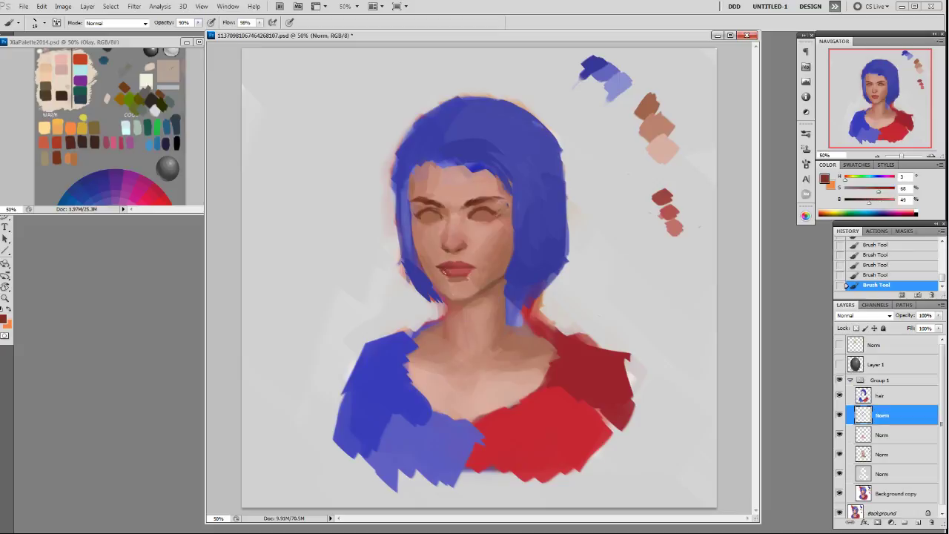
- Model the lower lip and its lower edge with sampled reds and light pink
left_click(461, 275, "alt")
left_click(450, 271, "alt")
left_click(441, 264, "alt")
left_click(447, 272, "alt")
left_click(464, 274, "alt")
left_click(466, 277, "alt")
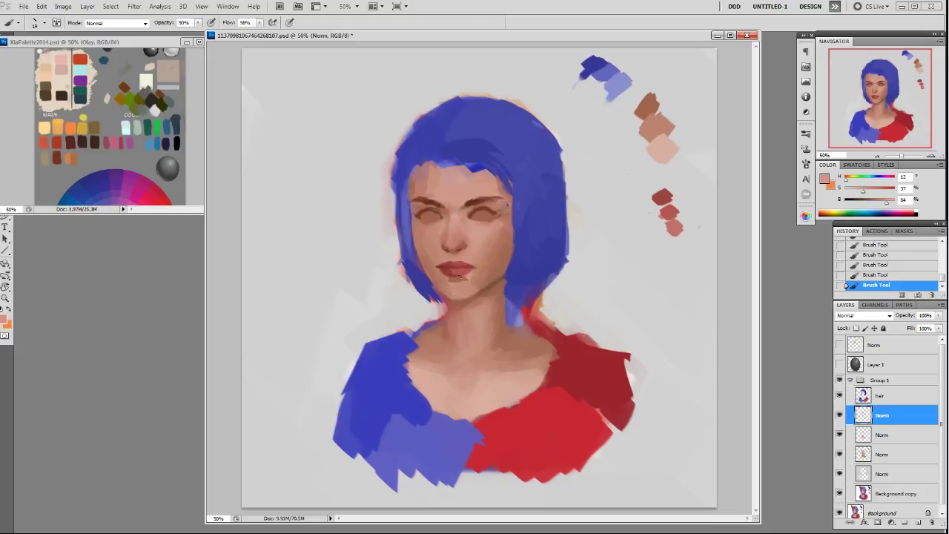
- Sharpen the lip corners and the cupid's bow with sampled dark red and neighbouring skin tones
left_click(453, 264, "alt")
left_click(450, 265, "alt")
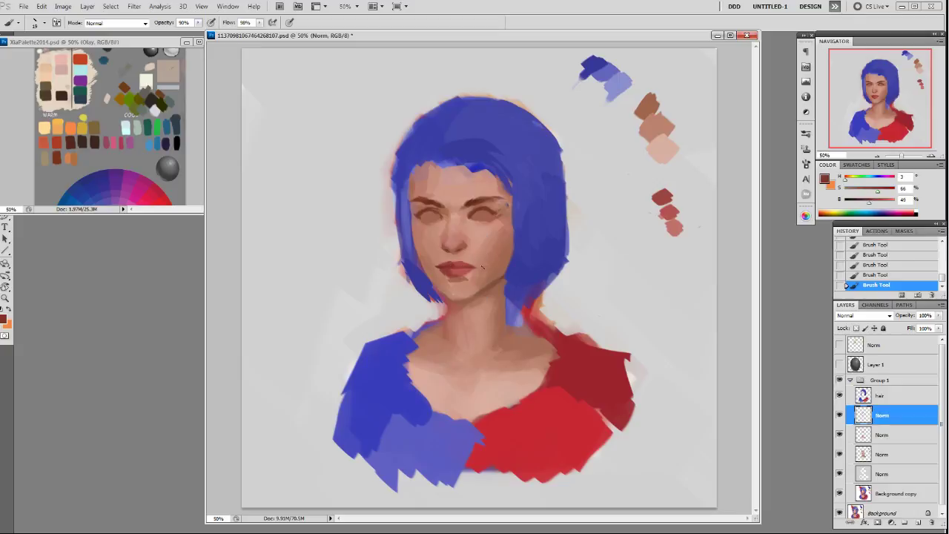
left_click(450, 264, "alt")
left_click(469, 260, "alt")
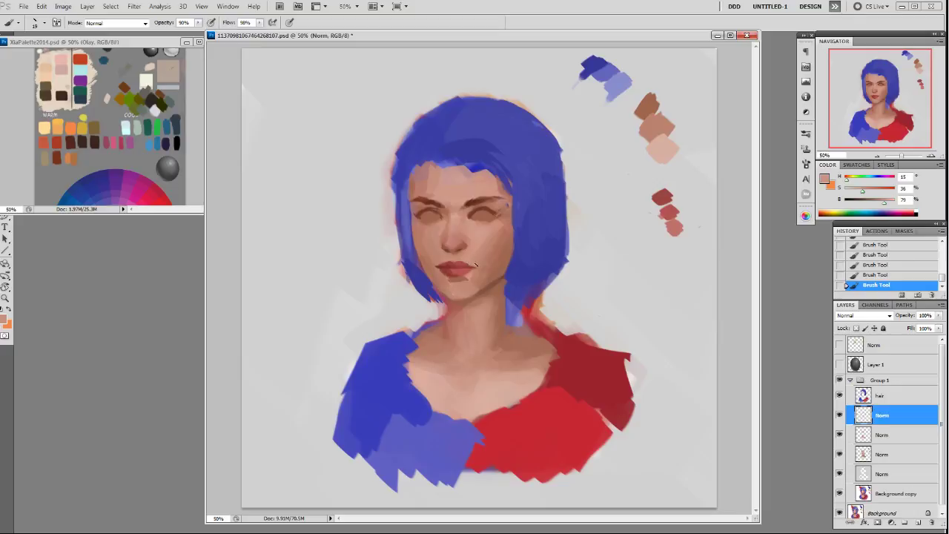
left_click(475, 264, "alt")
left_click(475, 259, "alt")
left_click(454, 254, "alt")
left_click(465, 257, "alt")
left_click(460, 264, "alt")
left_click(469, 265, "alt")
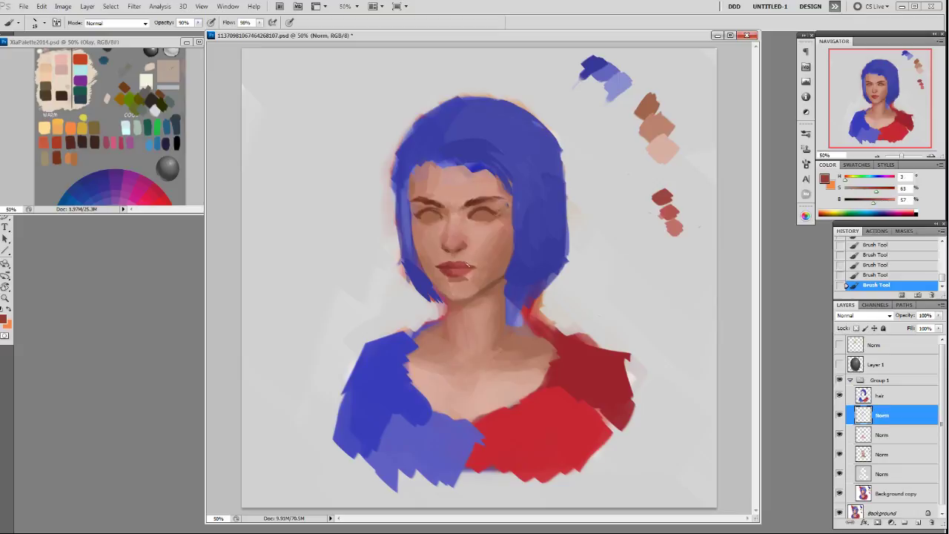
- Smooth the lower lip and its transition into the mouth line with sampled reds
left_click(476, 264, "alt")
left_click(450, 272, "alt")
left_click(448, 274, "alt")
left_click(452, 268, "alt")
left_click_drag(452, 272, 449, 271)
left_click(455, 273, "alt")
left_click(461, 265, "alt")
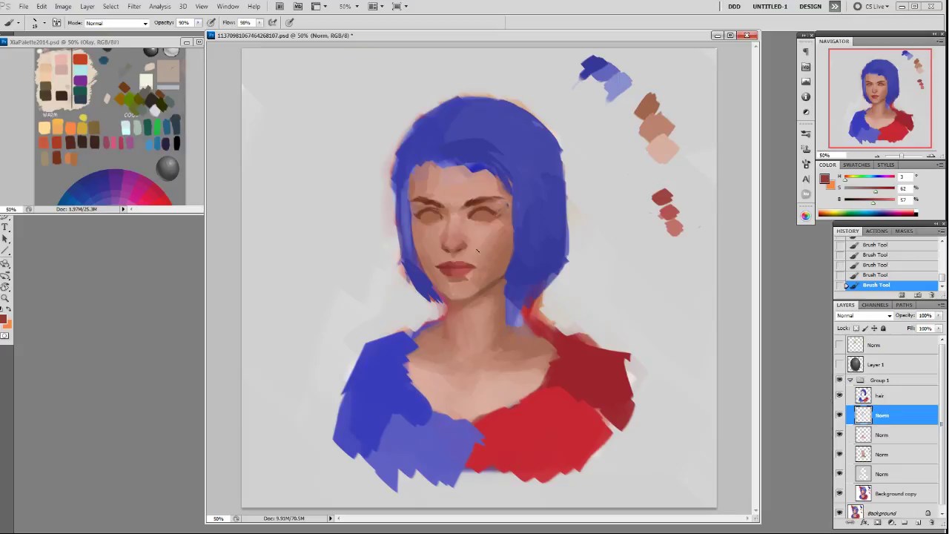
- Blend the skin around the mouth and below the lower lip with sampled tones, using a 30 px brush
left_click(474, 248, "alt")
left_click(508, 219, "alt")
left_click(491, 269, "alt")
left_click(449, 279, "alt")
left_click(452, 277, "alt")
left_click(473, 275, "alt")
left_click(453, 283, "alt")
left_click(452, 286, "alt")
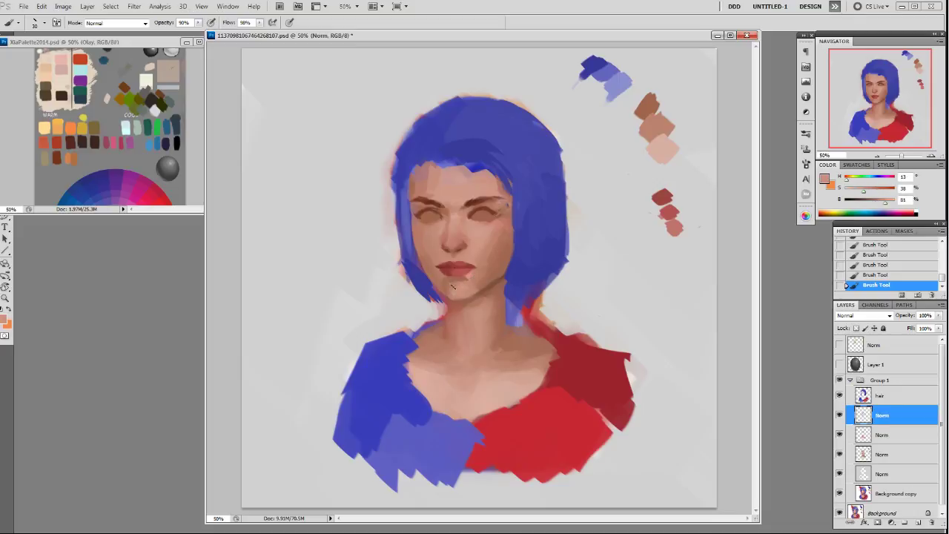
- Clean up the lower lip's edge and soften the chin and left jaw with sampled skin tones
left_click(470, 274, "alt")
left_click(451, 278, "alt")
left_click(467, 276, "alt")
left_click(458, 287, "alt")
left_click(447, 290, "alt")
left_click(441, 284, "alt")
left_click(436, 276, "alt")
left_click(450, 300, "alt")
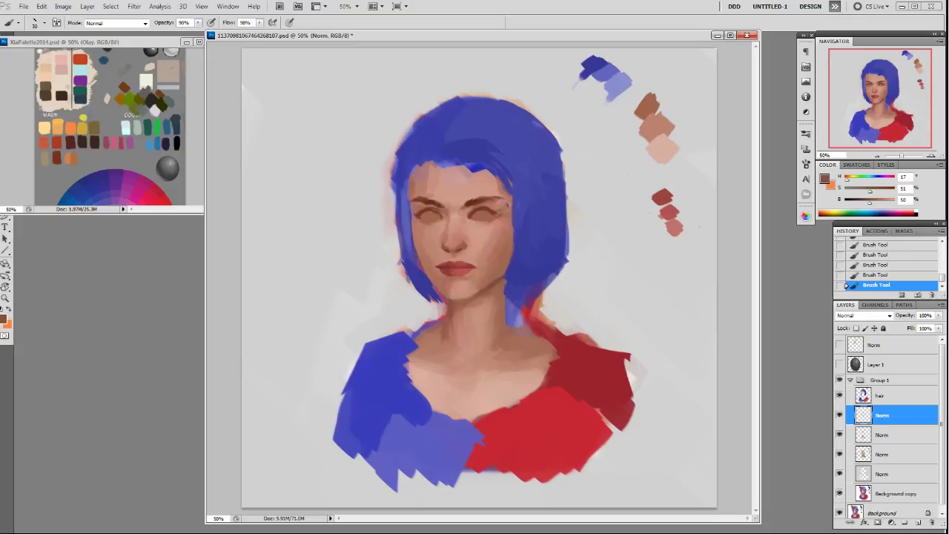
- Refine the neck shadow and jawline with sampled browns, and retouch the shadow beneath the lower lip
left_click(504, 305, "alt")
left_click(510, 328, "alt")
left_click(486, 282, "alt")
left_click(454, 298, "alt")
left_click(475, 295, "alt")
left_click(493, 285, "alt")
left_click(447, 278, "alt")
left_click(452, 276, "alt")
left_click(451, 282, "alt")
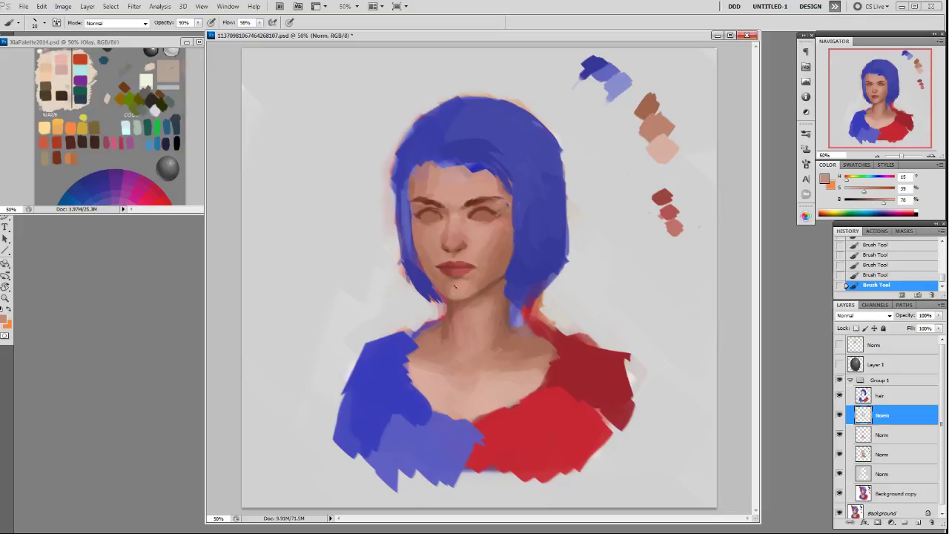
- Even out the chin and right jaw planes with sampled skin and shadow tones
left_click(451, 290, "alt")
left_click(480, 289, "alt")
left_click(466, 293, "alt")
left_click(489, 283, "alt")
left_click(501, 270, "alt")
left_click(468, 298, "alt")
left_click(476, 295, "alt")
left_click(454, 274, "alt")
- Blend the left cheek and the skin beside the mouth with sampled tones, using the 40 px brush
right_click(437, 272)
left_click(518, 334)
left_click(601, 248)
left_click(431, 246, "alt")
left_click(416, 234, "alt")
left_click(427, 237, "alt")
left_click(428, 256, "alt")
left_click(413, 226, "alt")
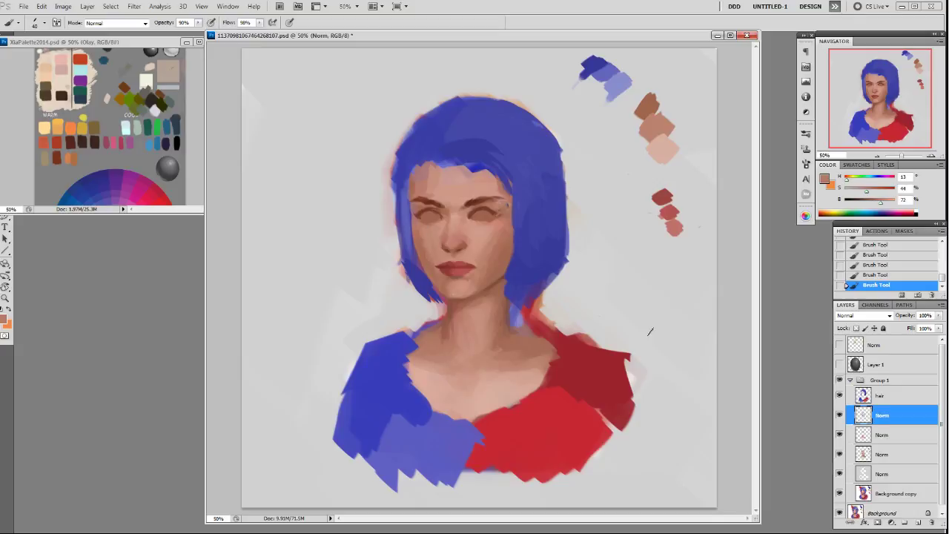
left_click(435, 258, "alt")
left_click(433, 263, "alt")
left_click(486, 266, "alt")
left_click(423, 248, "alt")
- Add a new layer beneath the hair layer and choose the 19 px brush preset
key("ctrl+shift+alt+n")
right_click(548, 311)
left_click(611, 371)
left_click(583, 262)
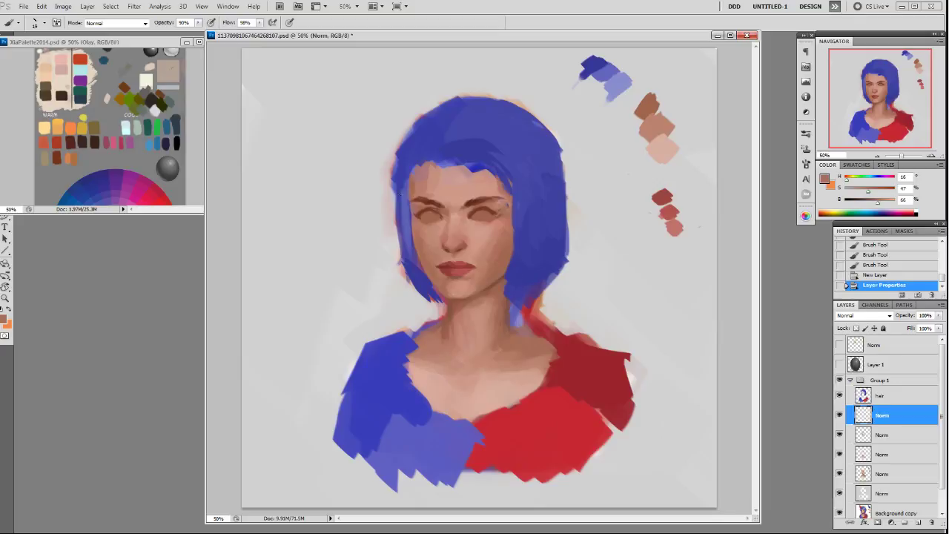
- Mix a dark blue of brightness 40% from the hair colour, and stack two empty layers above the hair layer
left_click(840, 396)
left_click(839, 396)
left_click(879, 398)
left_click(422, 276, "alt")
mouse_move(874, 202)
left_mouse_down()
mouse_move(865, 202)
mouse_move(880, 192)
left_mouse_up()
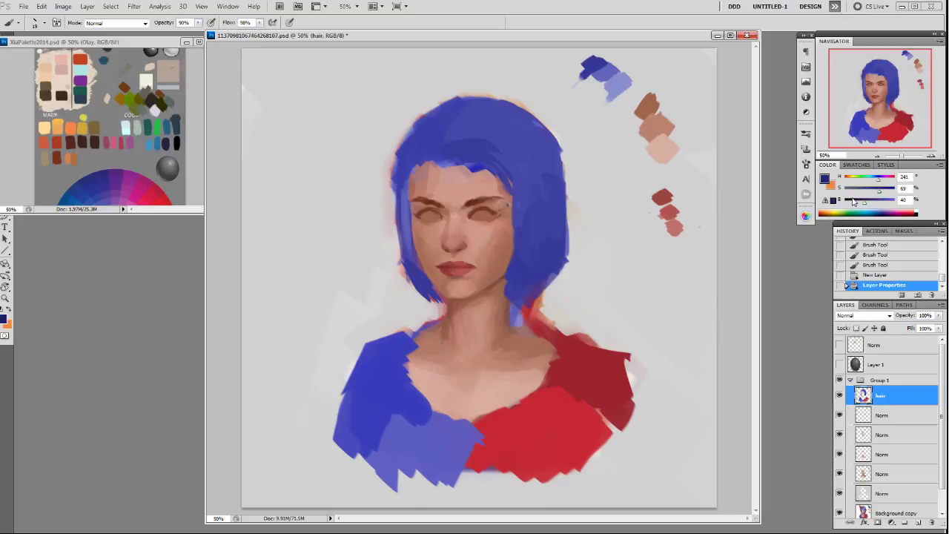
key("ctrl+shift+alt+n")
left_click_drag(879, 441, 887, 411)
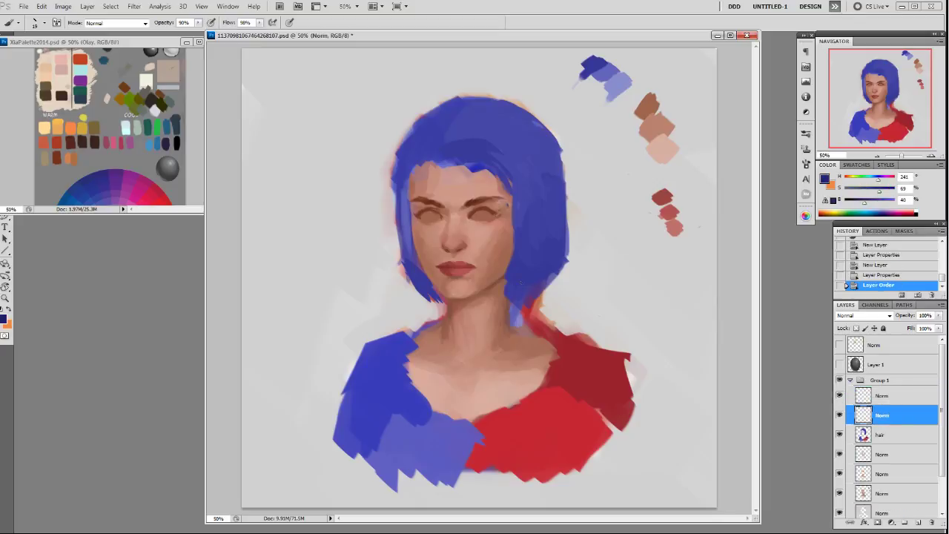
- Paint dark blue strands along the inner edge of the hair beside the left cheek, and redo the upper strand
left_click_drag(408, 186, 408, 290)
left_click_drag(413, 203, 414, 279)
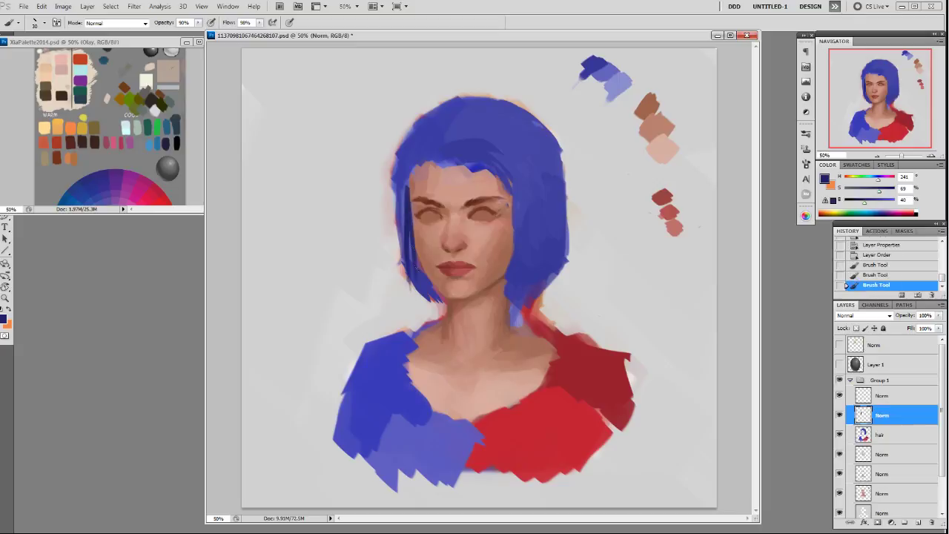
key("ctrl+z")
left_click_drag(416, 172, 405, 220)
- Mirror the canvas horizontally and darken the hair beside the face's right side with long dark blue strokes
key("ctrl+minus")
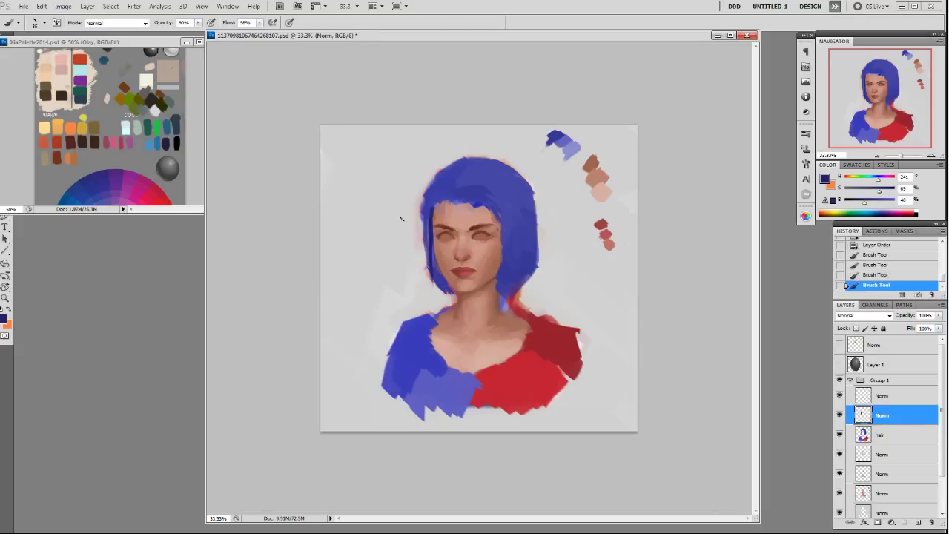
key("ctrl+shift+h")
left_click_drag(525, 211, 528, 249)
left_click_drag(528, 227, 530, 257)
left_click_drag(526, 210, 530, 246)
key("ctrl+z")
key("ctrl+z")
mouse_move(528, 223)
left_mouse_down()
mouse_move(523, 285)
mouse_move(518, 275)
mouse_move(504, 295)
mouse_move(519, 287)
left_mouse_up()
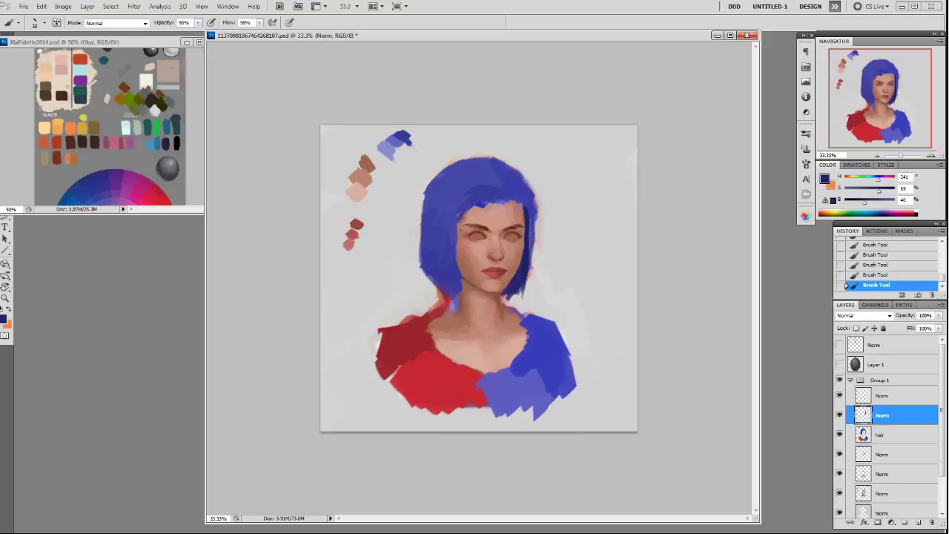
- Extend the dark strands down to the right hair tips, and add dark strands beside the left temple
left_click_drag(529, 228, 529, 263)
left_click_drag(524, 212, 528, 229)
left_click_drag(508, 293, 514, 295)
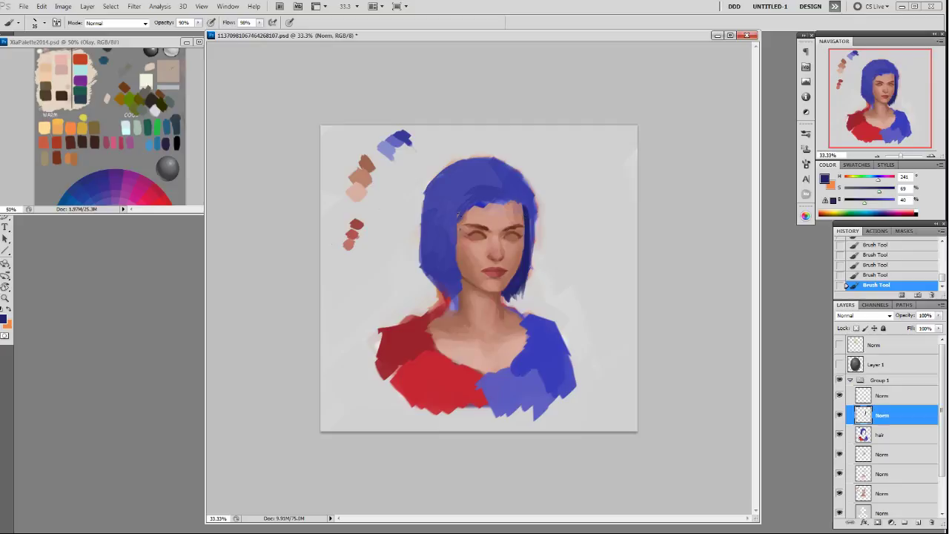
mouse_move(447, 227)
left_mouse_down()
mouse_move(454, 220)
mouse_move(457, 273)
mouse_move(459, 230)
left_mouse_up()
key("ctrl+plus")
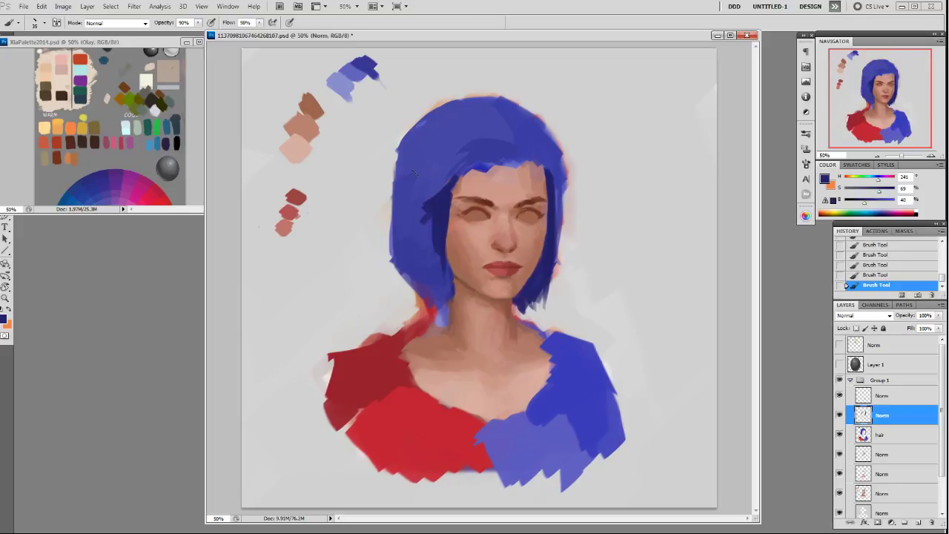
key("ctrl+minus")
key("ctrl+minus")
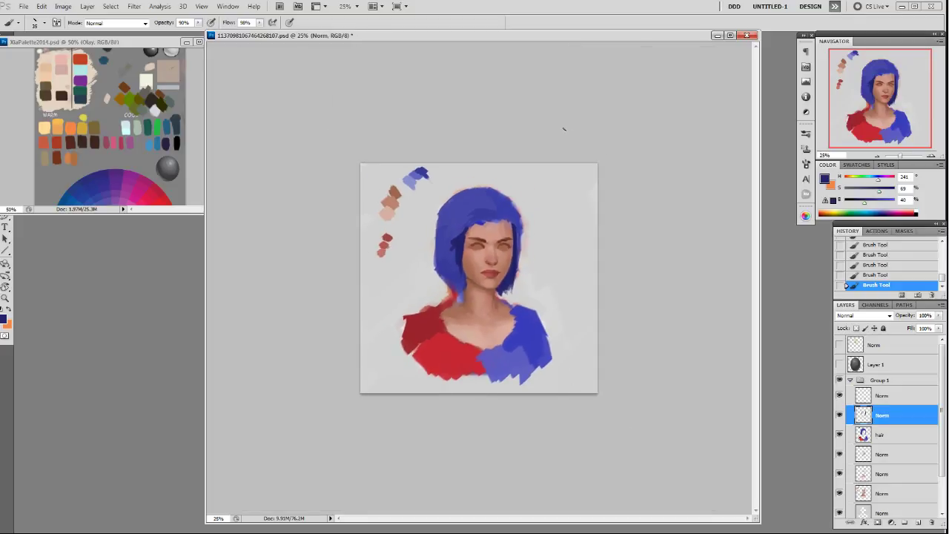
- Block in a dark blue shadow over the crown and right side of the hair with an enlarged brush
key("bracketright")
key("bracketright")
key("bracketright")
mouse_move(477, 198)
left_mouse_down()
mouse_move(497, 207)
mouse_move(505, 199)
mouse_move(526, 283)
left_mouse_up()
key("bracketleft")
key("bracketleft")
key("bracketleft")
key("bracketleft")
key("bracketleft")
key("bracketleft")
key("ctrl+z")
- Darken the right outer edge of the hair with long downward strands, undoing the unwanted strokes
left_click_drag(522, 227, 520, 284)
key("ctrl+z")
left_click_drag(521, 245, 515, 285)
key("ctrl+z")
left_click_drag(522, 227, 522, 260)
left_click_drag(522, 227, 515, 293)
key("ctrl+z")
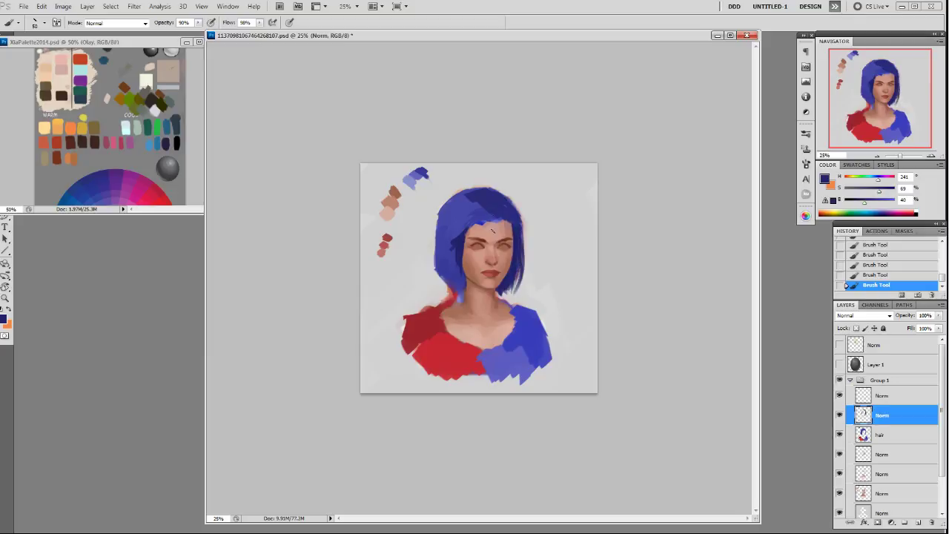
- Carry the dark blue shading across the crown and down the left side of the hair, sampling hair blues
left_click_drag(470, 194, 489, 198)
mouse_move(465, 194)
left_mouse_down()
mouse_move(439, 215)
mouse_move(440, 259)
left_mouse_up()
left_click(458, 202, "alt")
left_click(460, 197, "alt")
- Trim the hair's upper left silhouette with the light grey sampled from the background
left_click(438, 200, "alt")
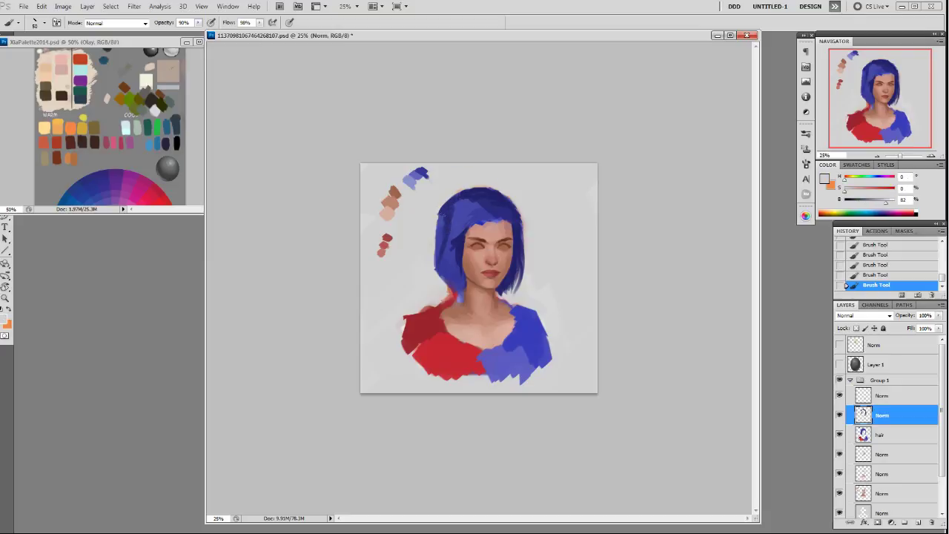
left_click(890, 434)
left_click(839, 434)
left_click(839, 435)
mouse_move(439, 224)
left_mouse_down()
mouse_move(449, 190)
mouse_move(434, 226)
left_mouse_up()
left_click(902, 412)
left_click_drag(452, 192, 436, 231)
left_click_drag(454, 194, 433, 247)
key("ctrl+z")
mouse_move(454, 191)
left_mouse_down()
mouse_move(437, 232)
mouse_move(472, 187)
left_mouse_up()
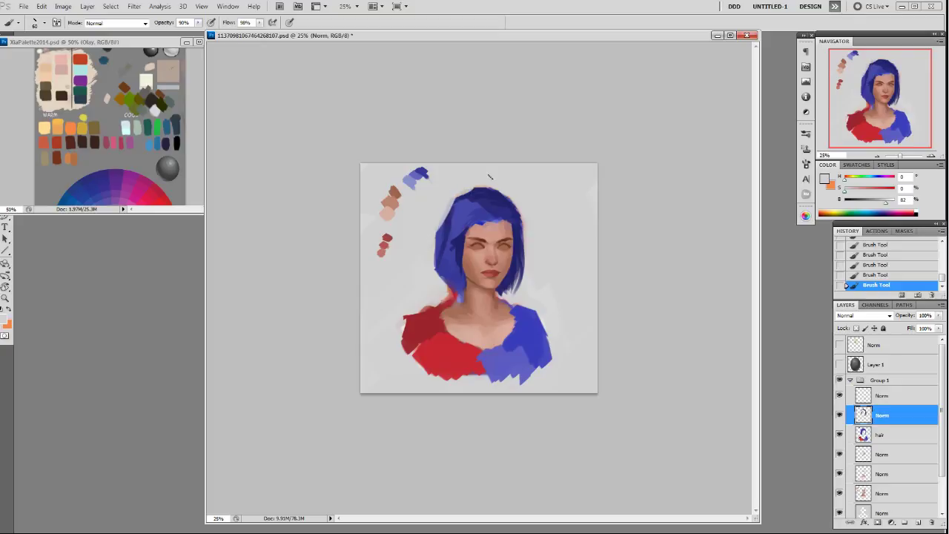
- Darken the left outer edge of the hair and trim its outline with the light grey sampled from the background
left_click(444, 212, "alt")
left_click_drag(440, 227, 434, 282)
mouse_move(444, 270)
left_mouse_down()
mouse_move(443, 251)
mouse_move(444, 284)
left_mouse_up()
left_click(425, 236, "alt")
left_click_drag(442, 216, 433, 267)
left_click_drag(437, 227, 433, 282)
left_click_drag(432, 249, 435, 285)
- Fill the hair beside the left cheek with long dark blue strands, sampling blues from the side and crown
left_click(453, 235, "alt")
mouse_move(456, 210)
left_mouse_down()
mouse_move(449, 266)
mouse_move(449, 215)
left_mouse_up()
left_click_drag(451, 251, 459, 287)
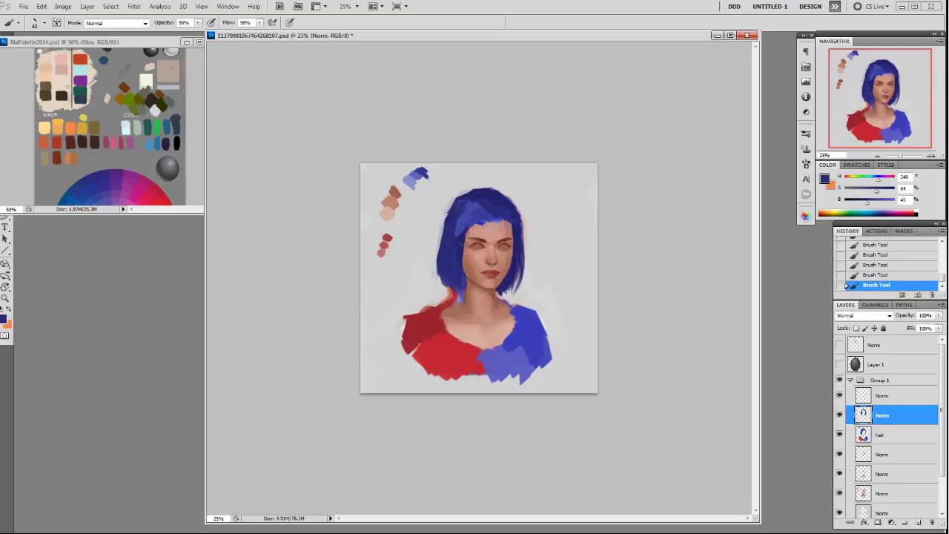
left_click_drag(464, 252, 465, 294)
left_click(454, 236, "alt")
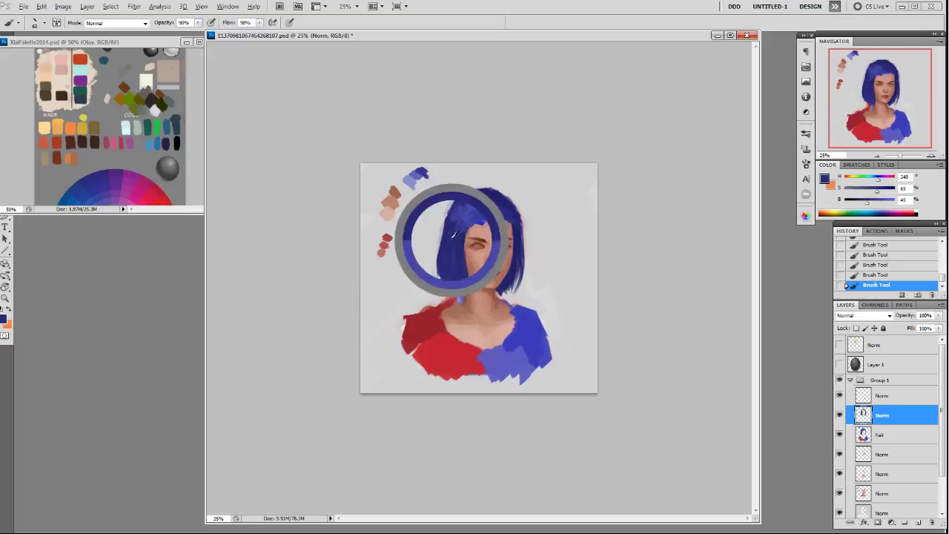
left_click(484, 204, "alt")
left_click(487, 201, "alt")
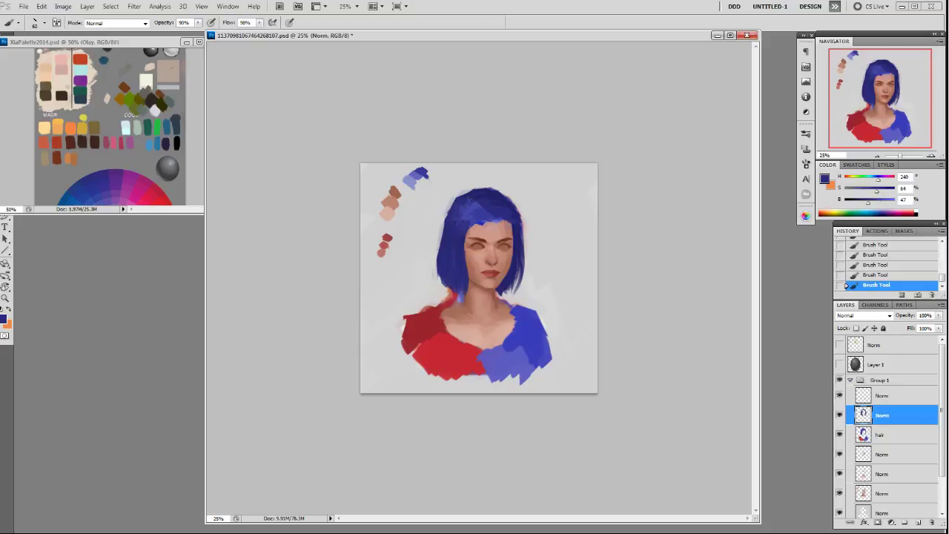
- Reshape the hairline over the right side of the forehead, sampling hair blues and neighbouring skin tones
left_click(501, 223, "alt")
mouse_move(501, 223)
left_mouse_down()
mouse_move(511, 252)
mouse_move(502, 222)
mouse_move(520, 225)
mouse_move(490, 219)
left_mouse_up()
left_click(509, 253, "alt")
left_click(511, 217, "alt")
left_click(483, 211, "alt")
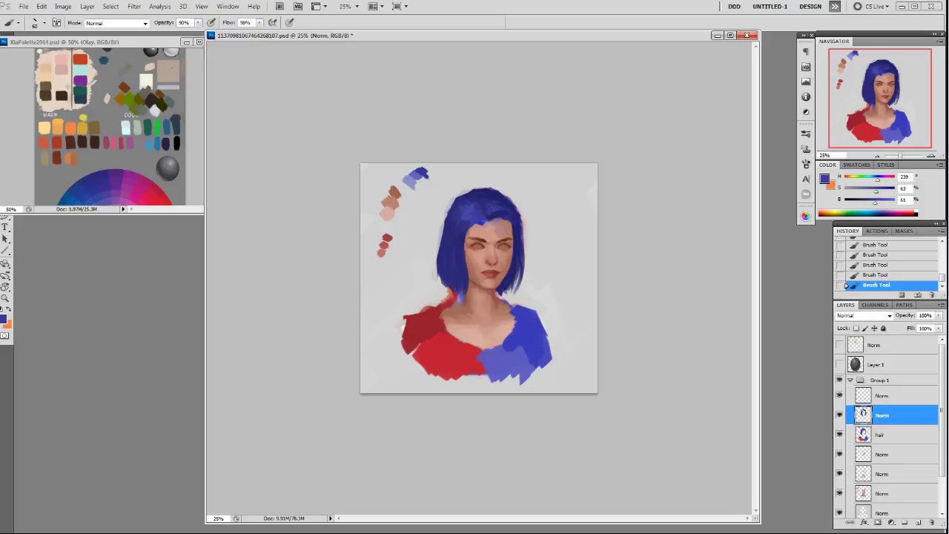
left_click(483, 218, "alt")
left_click(489, 224, "alt")
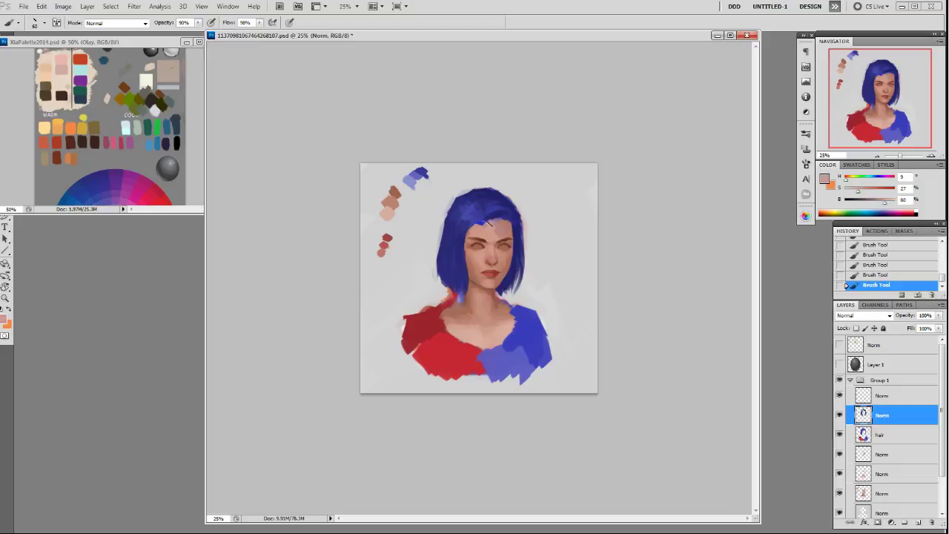
- Repaint the upper forehead with sampled skin tones and round off the hairline above it with dark blue
left_click(498, 221, "alt")
left_click(497, 221, "alt")
left_click(495, 221, "alt")
left_click(496, 228, "alt")
left_click(471, 231, "alt")
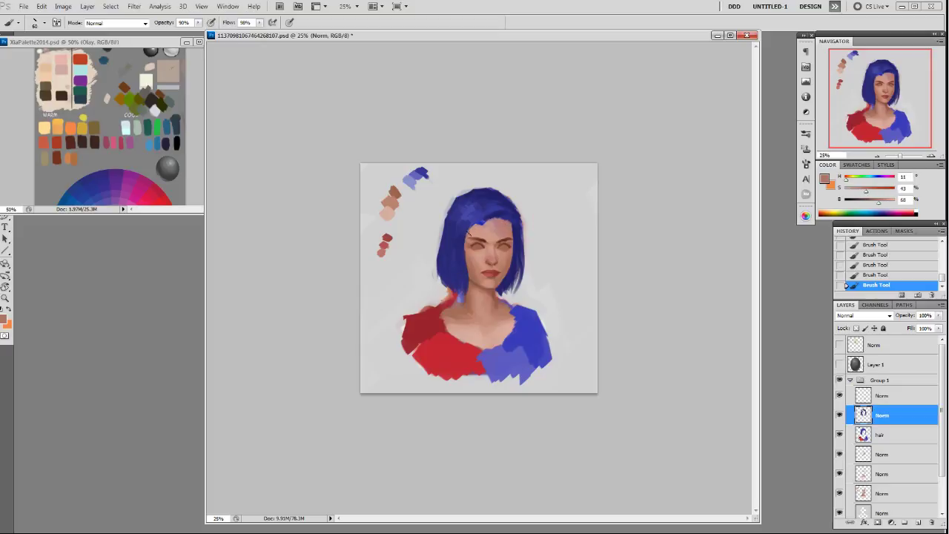
left_click(480, 232, "alt")
left_click(489, 221, "alt")
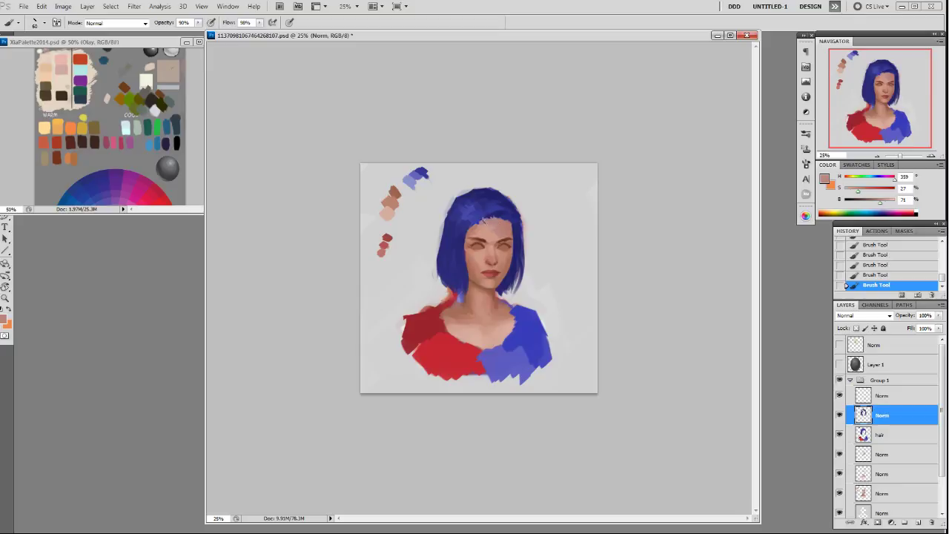
left_click(487, 223, "alt")
left_click(477, 224, "alt")
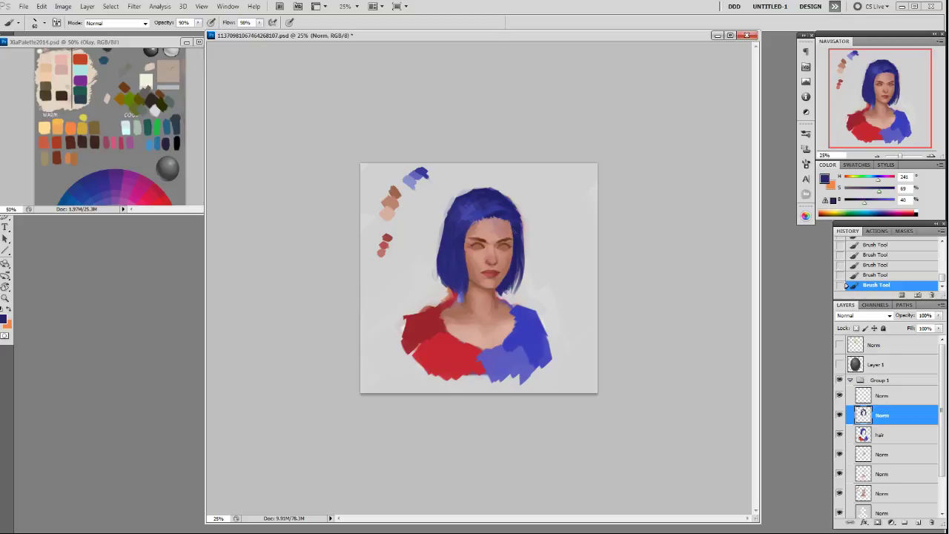
- Switch brushes and soften the transition between forehead and hairline, alternating sampled skin tones and dark blues
right_click(508, 218)
left_click(490, 223, "alt")
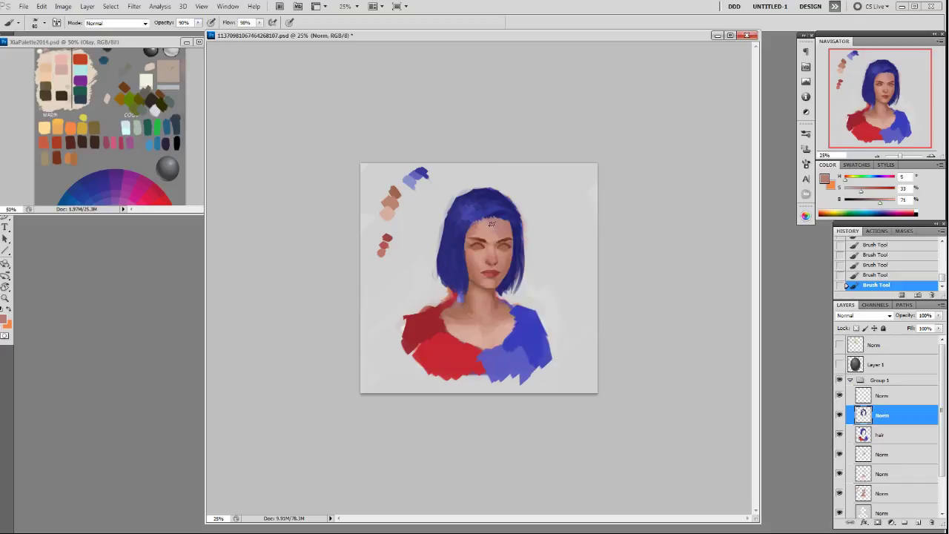
left_click(492, 219, "alt")
left_click(492, 217, "alt")
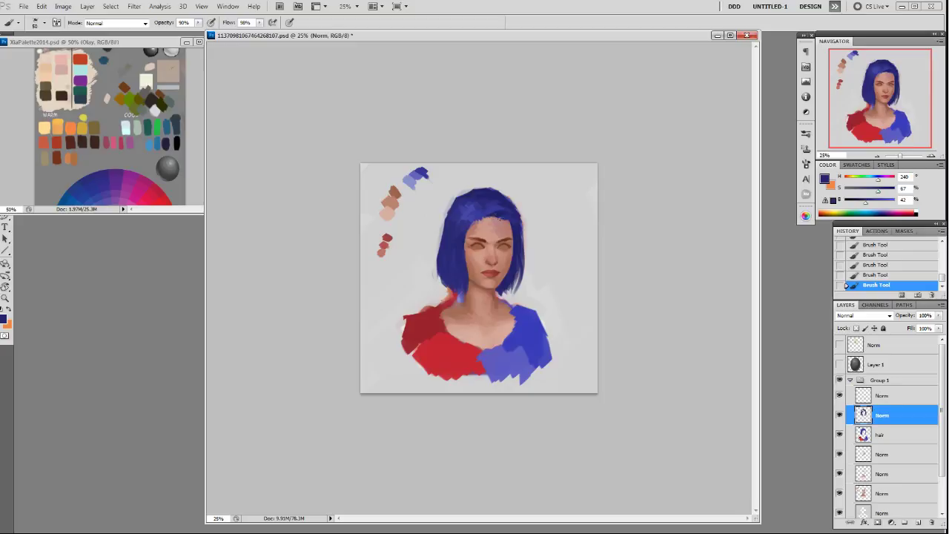
left_click(514, 230, "alt")
left_click(512, 220, "alt")
left_click(474, 232, "alt")
left_click(473, 225, "alt")
left_click(488, 220, "alt")
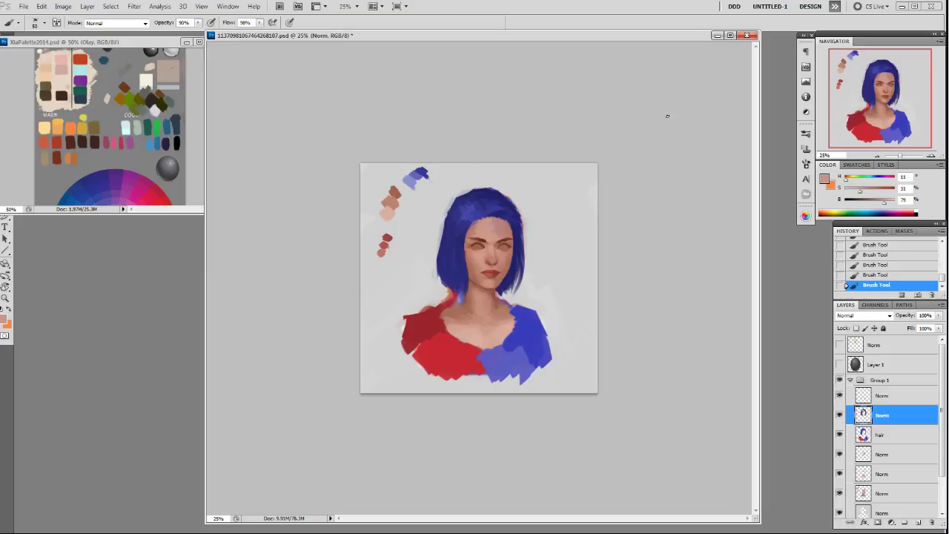
- Trim the top of the hair's silhouette with the sampled background grey and a smaller brush, undoing the unwanted left-side stroke
right_click(477, 204)
double_click(535, 262)
left_click(452, 190, "alt")
left_click_drag(452, 197, 440, 232)
key("ctrl+z")
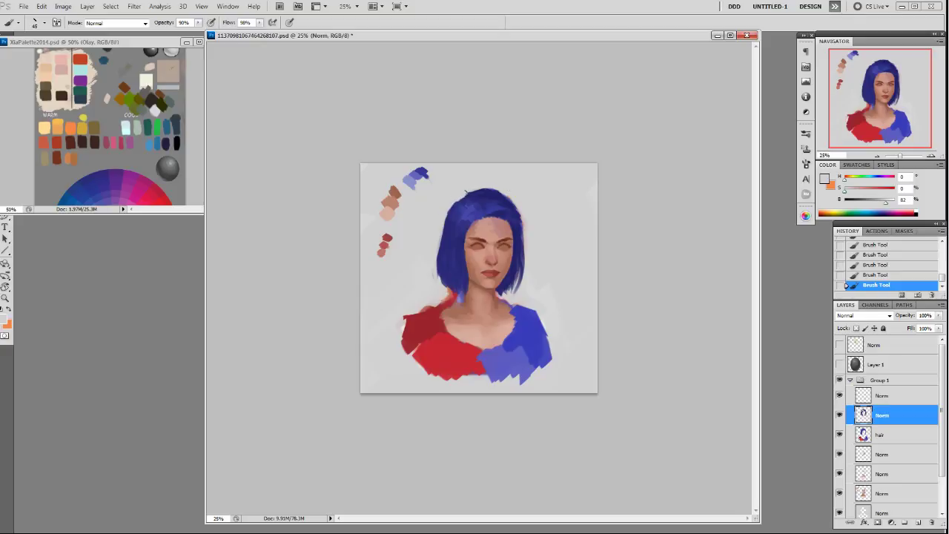
left_click_drag(468, 193, 492, 189)
- Blend the strands across the crown and fringe with mid and dark blues sampled from the hair
left_click(493, 206, "alt")
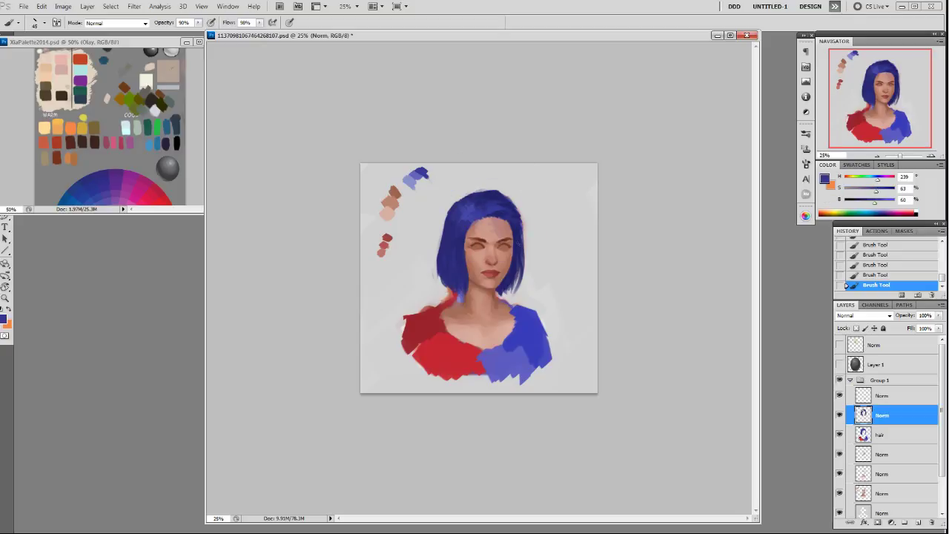
left_click(467, 213, "alt")
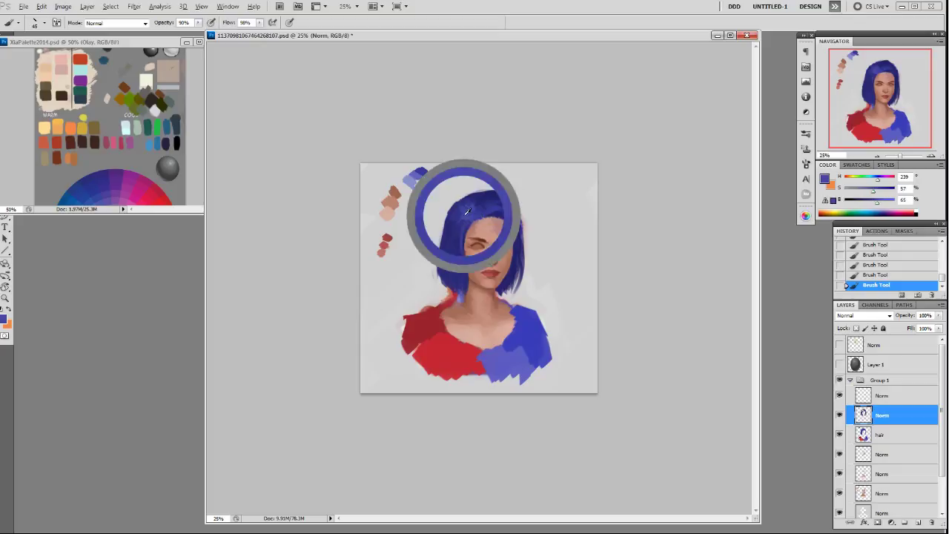
left_click(455, 231, "alt")
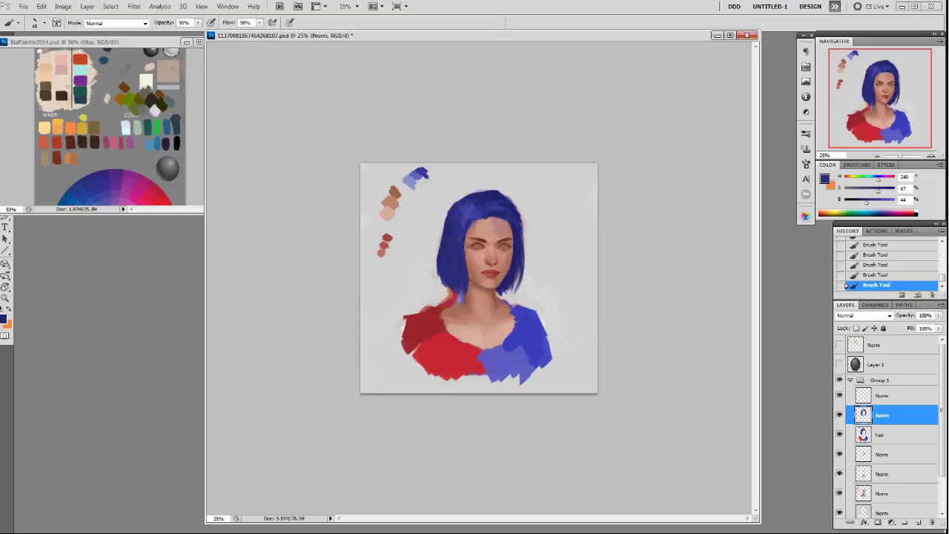
left_click(489, 221, "alt")
left_click(478, 224, "alt")
left_click(482, 199, "alt")
left_click(479, 196, "alt")
left_click(467, 218, "alt")
left_click(472, 215, "alt")
- Choose another brush preset, enlarge it to 100 px and blend the lighter blue over the fringe
right_click(462, 239)
left_click(526, 321)
left_click(620, 221)
key("bracketright")
key("bracketright")
key("bracketright")
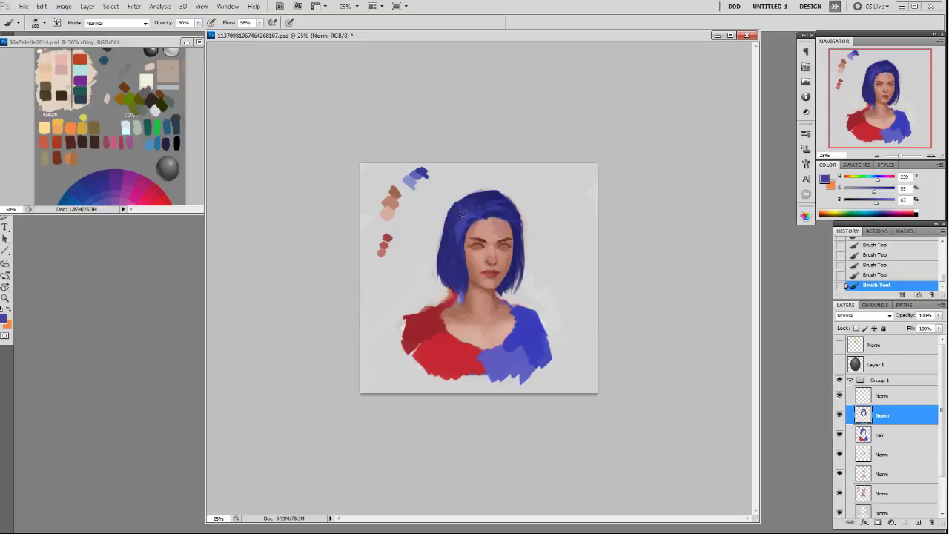
- Change to a 19 px brush and refine the fringe and the lower hair ends with sampled colours
right_click(464, 246)
left_click(561, 295)
left_click(617, 219)
left_click(486, 214, "alt")
left_click(474, 303, "alt")
- Flip the canvas horizontally and add dark blue strands to the hair tips on the left side
key("ctrl+shift+h")
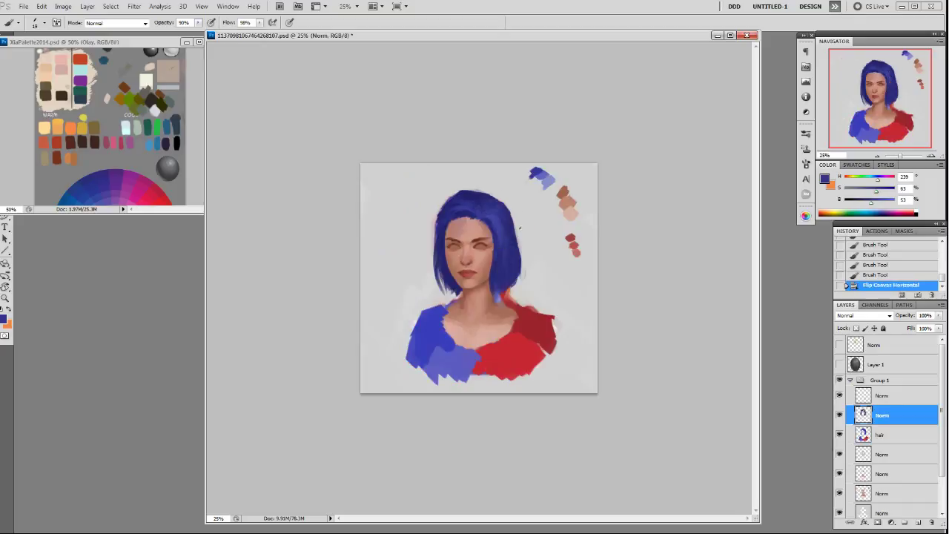
key("ctrl+plus")
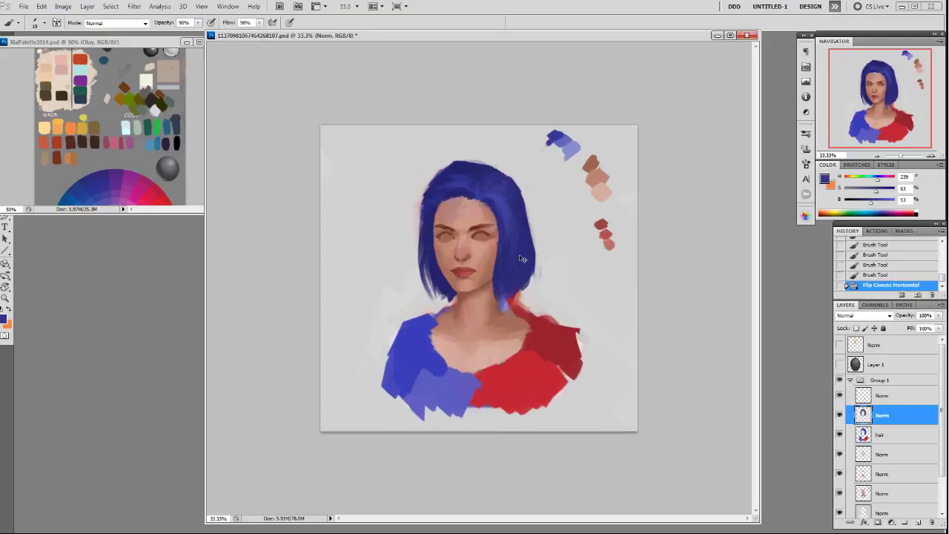
left_click(439, 293, "alt")
left_click(432, 291, "alt")
left_click_drag(433, 288, 439, 303)
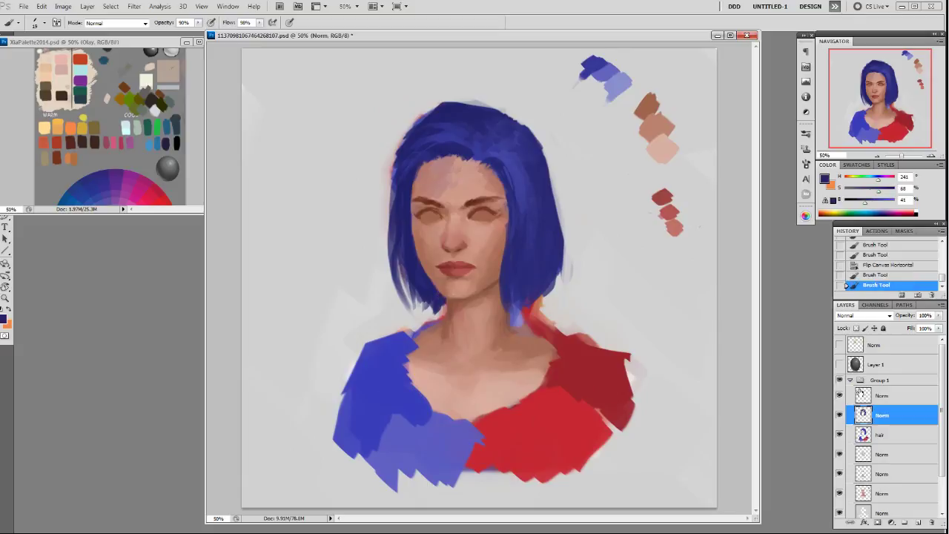
- On the top layer of Group 1, darken the right eyebrow with a deep brown of H 14, S 83, B 28
left_click(888, 394)
right_click(480, 220)
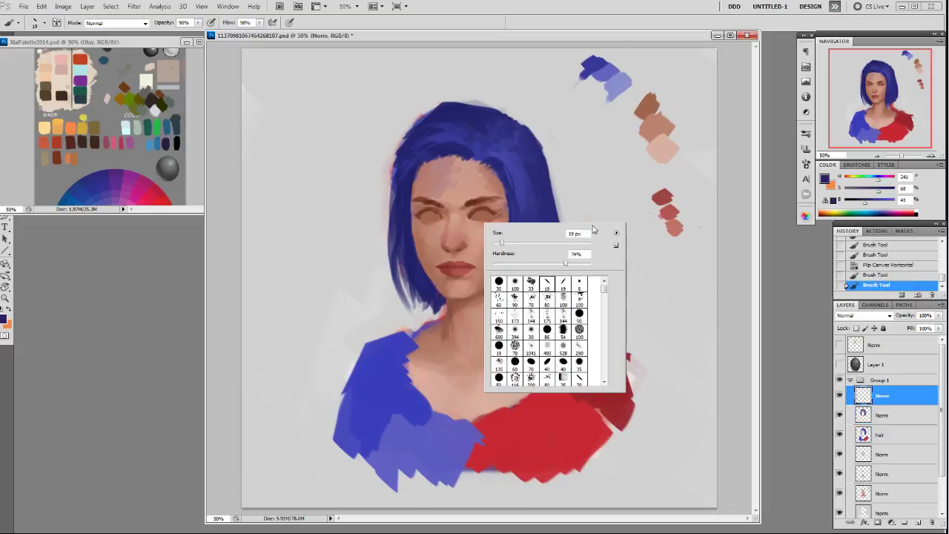
left_click(469, 199)
left_click(476, 198, "alt")
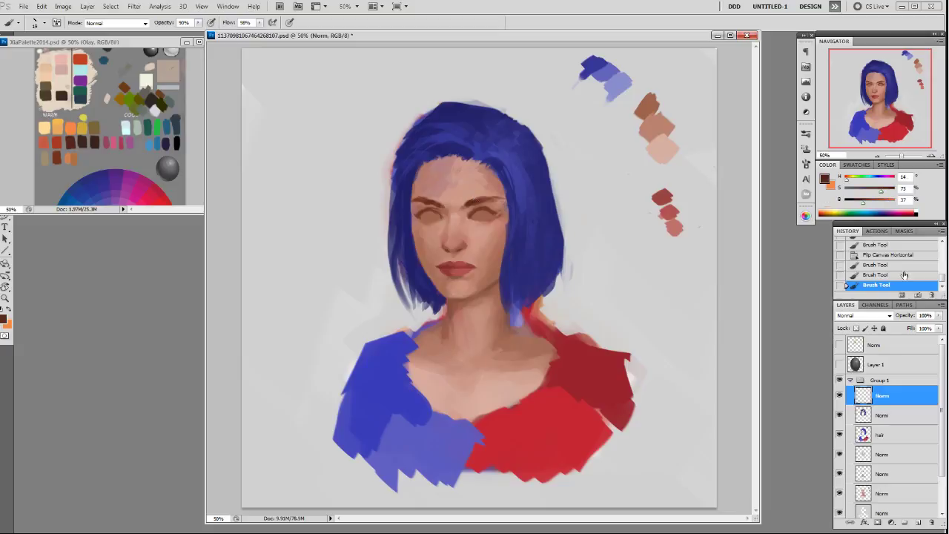
left_click_drag(862, 203, 886, 189)
left_click_drag(467, 205, 478, 200)
left_click_drag(469, 205, 483, 199)
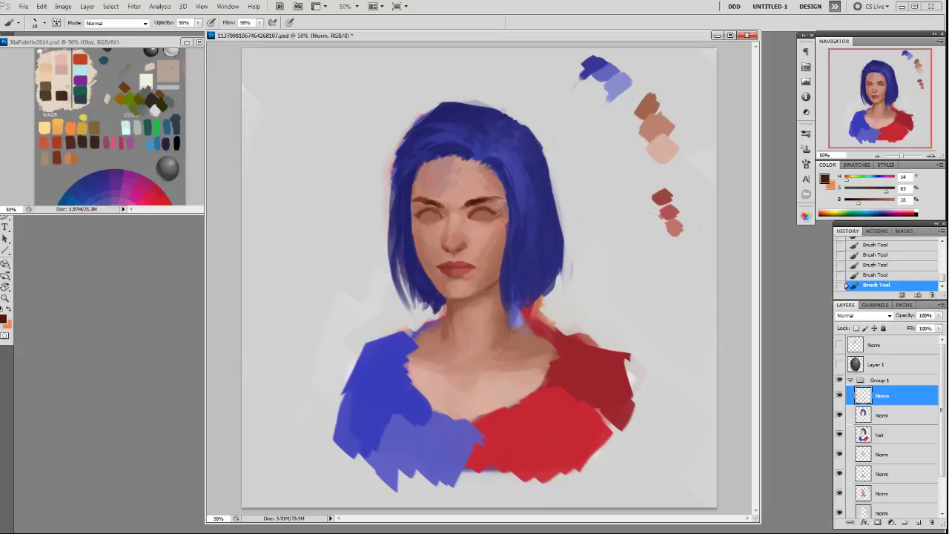
- Refine the nose tip, nostril and bridge with reddish browns and skin tones sampled around the nose
left_click(467, 247, "alt")
left_click(465, 244, "alt")
left_click(456, 240, "alt")
left_click(469, 242, "alt")
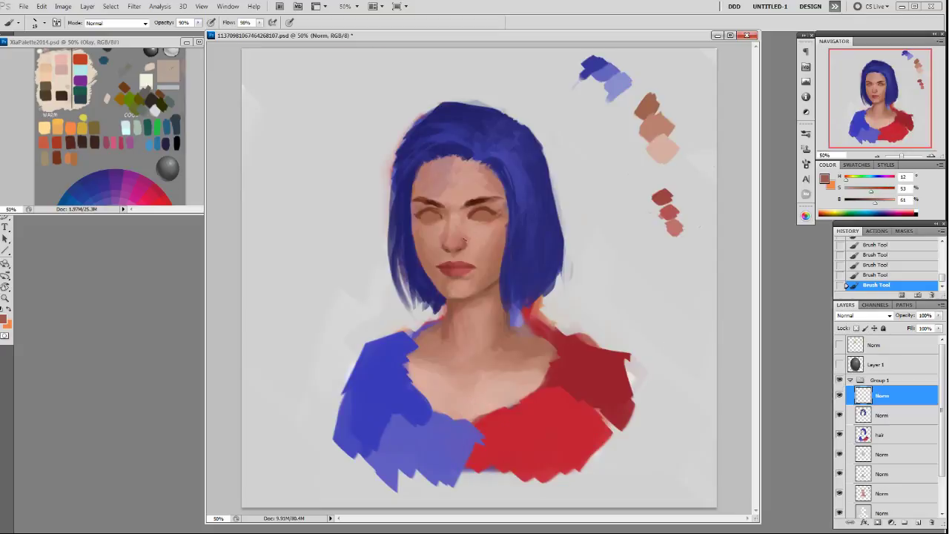
left_click(456, 245, "alt")
left_click(449, 240, "alt")
left_click(451, 240, "alt")
left_click(458, 215, "alt")
- Compare the repaint with the original picture beneath Group 1, and further blend the nostrils, nose tip and bridge
left_click(838, 382)
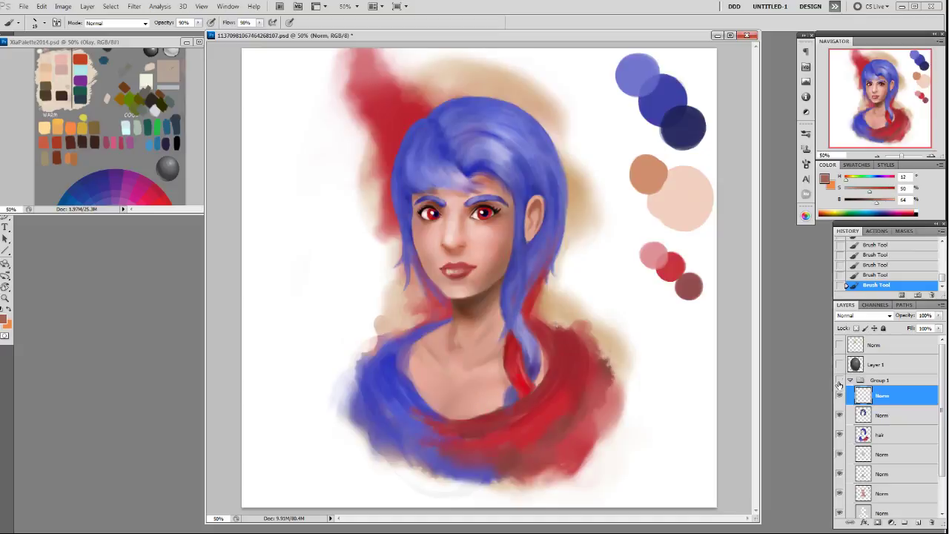
left_click(839, 381)
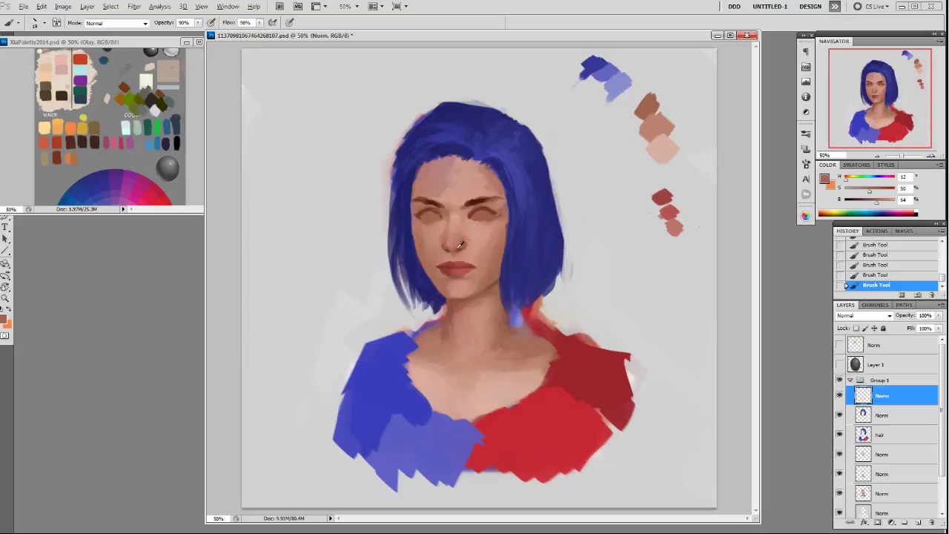
left_click(445, 252, "alt")
left_click(457, 255, "alt")
left_click(465, 247, "alt")
left_click(464, 240, "alt")
left_click(454, 241, "alt")
left_click(449, 213, "alt")
left_click(445, 245, "alt")
- Define the lower eyelids of both eyes with adjusted skin tones and a reddish brown
left_click(494, 220, "alt")
left_click_drag(875, 201, 878, 204)
left_click(485, 222, "alt")
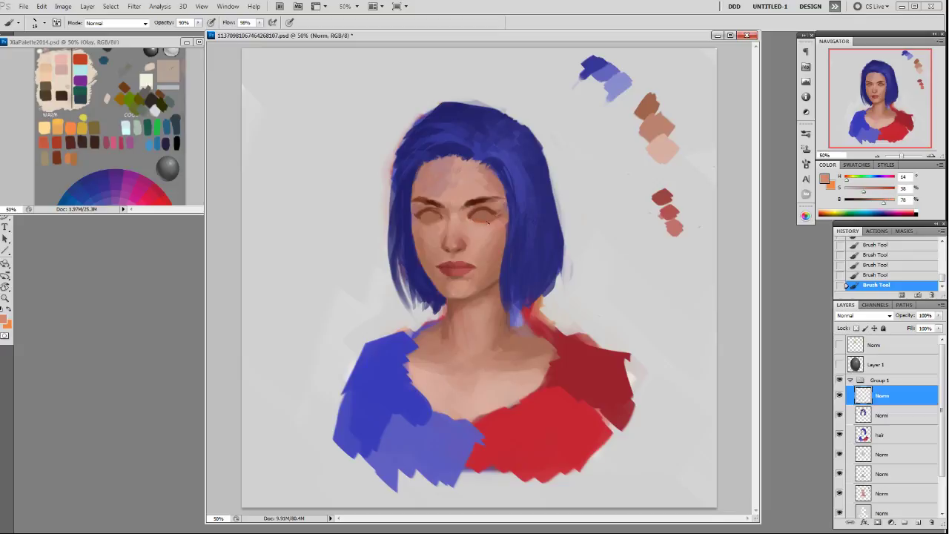
left_click(495, 212, "alt")
left_click(487, 220, "alt")
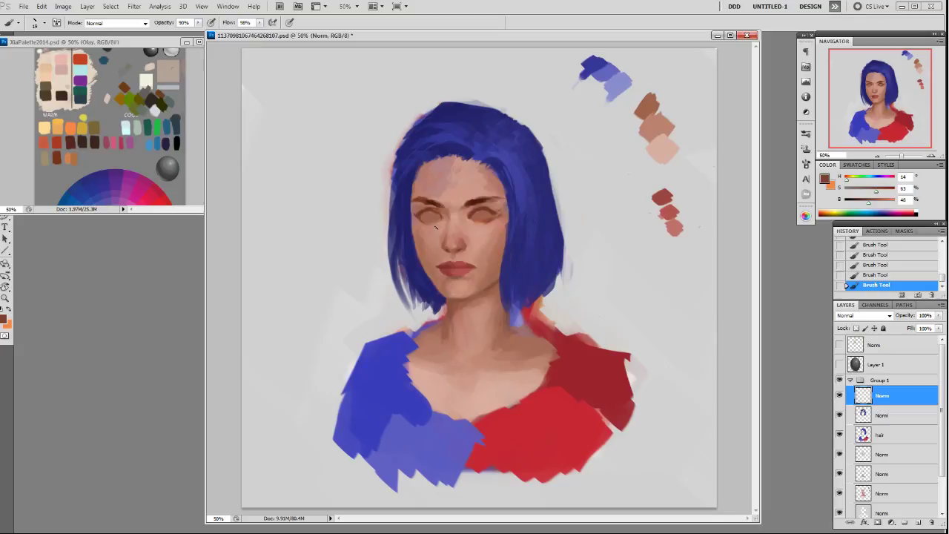
left_click_drag(422, 220, 439, 220)
- Darken the eyelid lines with brow brown, using a smaller brush at 100% opacity
left_click(435, 202, "alt")
key("0")
key("bracketleft")
key("bracketleft")
right_click(510, 203)
left_click(591, 268)
key("Return")
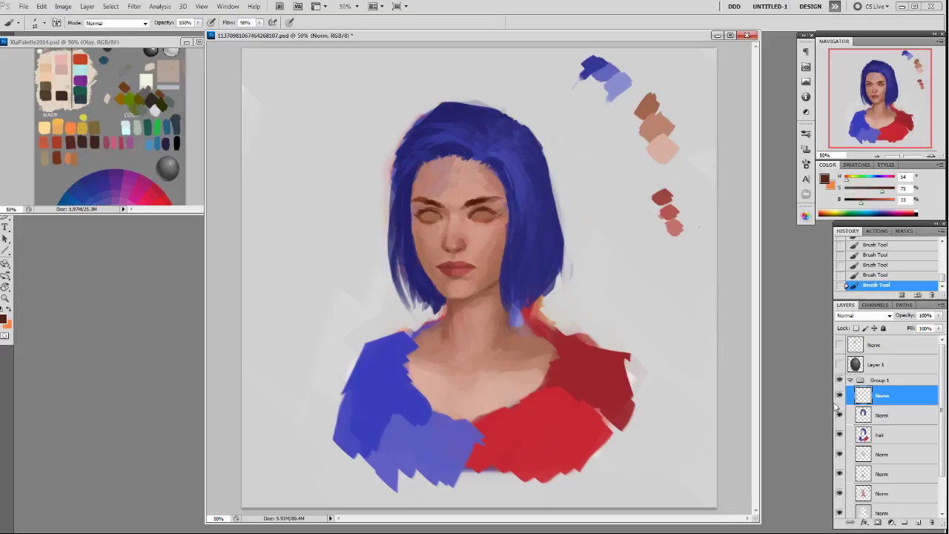
- Add a new layer below the top one and prepare a warm grey of H 16, S 12, B 76 with a 70% opacity brush
left_click(886, 417)
key("ctrl+alt+shift+n")
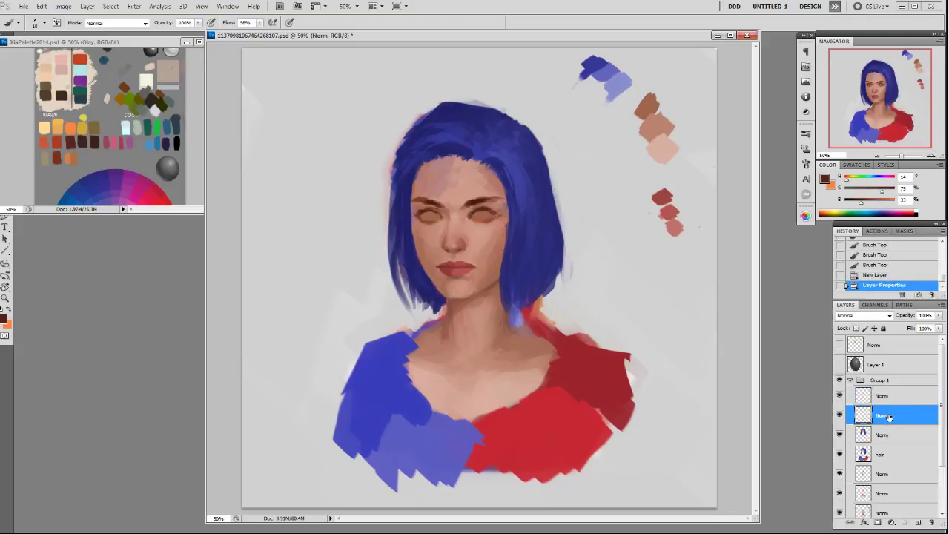
left_click(498, 232, "alt")
mouse_move(865, 192)
left_mouse_down()
mouse_move(849, 191)
mouse_move(882, 202)
left_mouse_up()
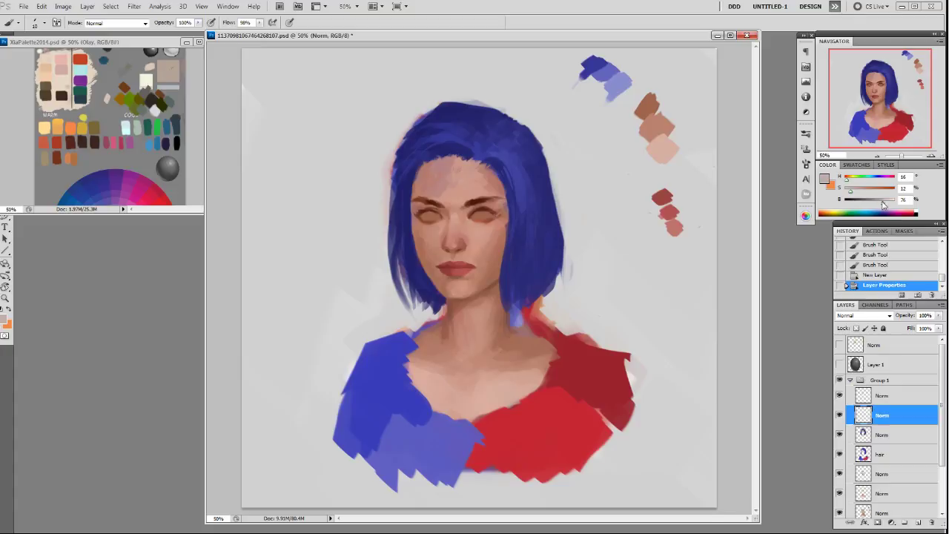
key("7")
right_click(511, 299)
left_click(518, 303)
left_click(737, 212)
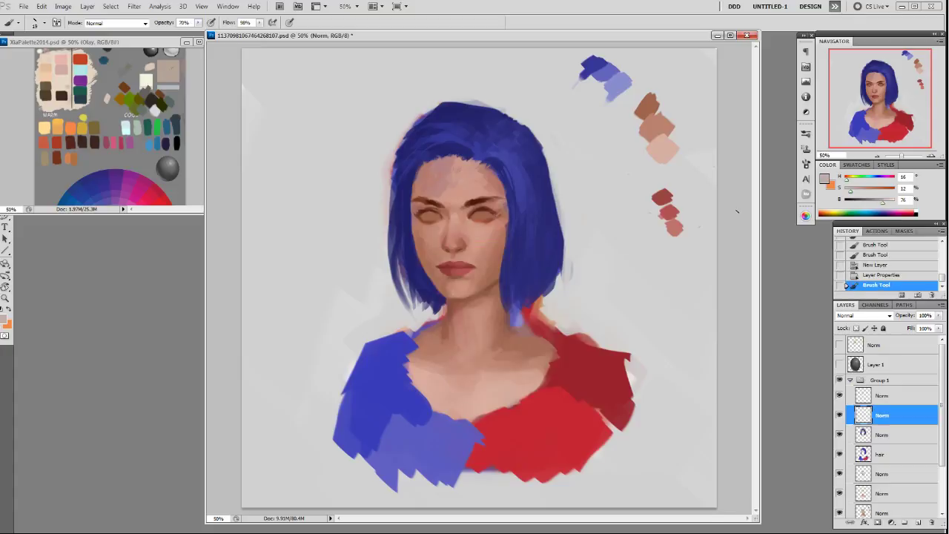
- Paint the whites of both eyes with the warm grey
left_click_drag(480, 217, 486, 215)
left_click(483, 216)
left_click(482, 215)
left_click_drag(428, 215, 421, 216)
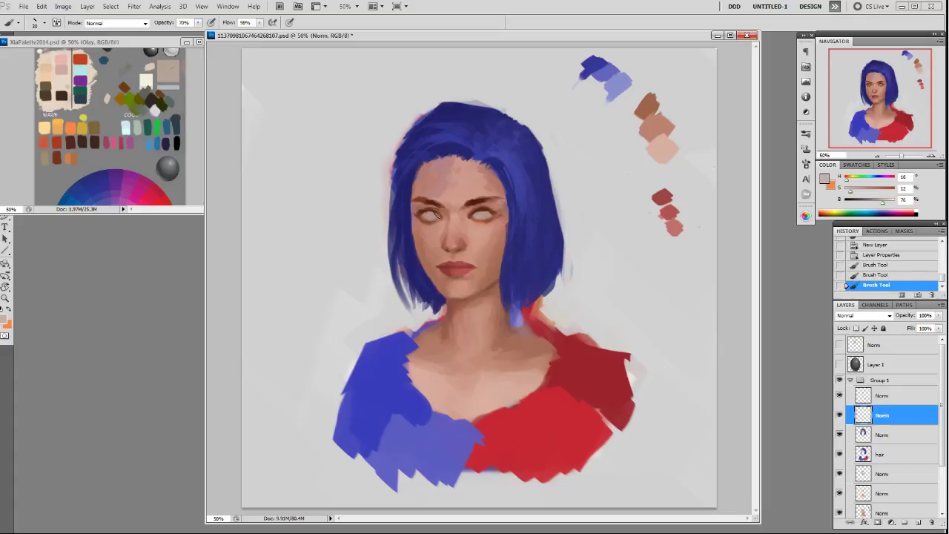
left_click(430, 215)
left_click(428, 216)
- Lighten the eye whites with H 18, S 8, B 82 and shade them with sampled tones, comparing against the original picture
left_click_drag(882, 203, 848, 180)
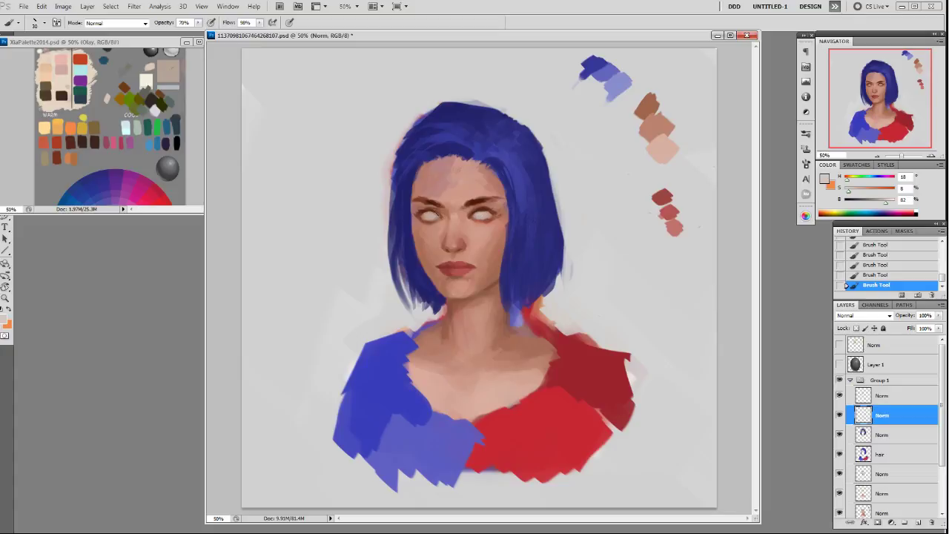
left_click(425, 215, "alt")
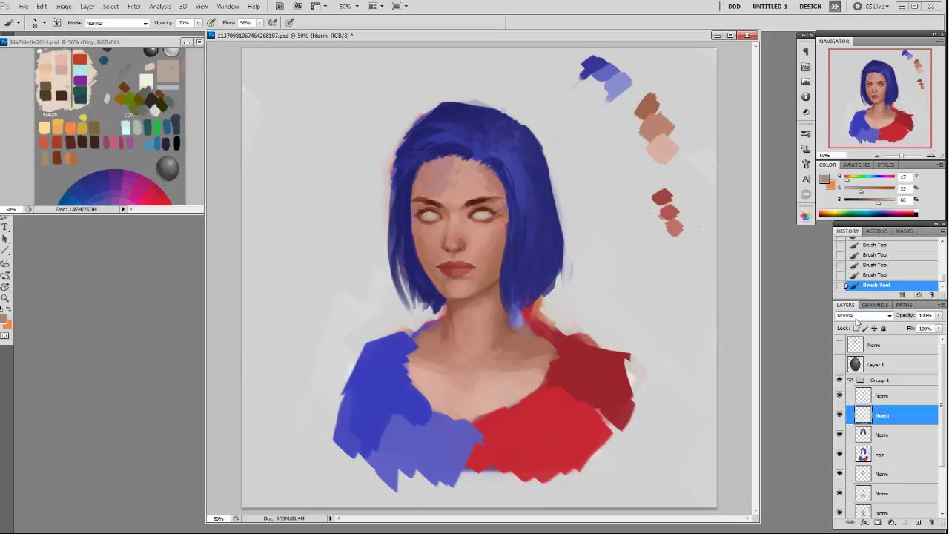
left_click(840, 380)
left_click(840, 380)
mouse_move(860, 191)
left_mouse_down()
mouse_move(852, 192)
mouse_move(886, 205)
mouse_move(851, 195)
left_mouse_up()
left_click(480, 214, "alt")
left_click(431, 214, "alt")
- Add a new layer and paint the iris of the viewer's right eye with a round brush in dark red (H 355, S 73, B 42)
key("ctrl+shift+n")
right_click(516, 182)
left_click(531, 243)
left_click(742, 192)
left_click(576, 346, "alt")
left_click_drag(875, 202, 866, 201)
left_click_drag(479, 218, 482, 215)
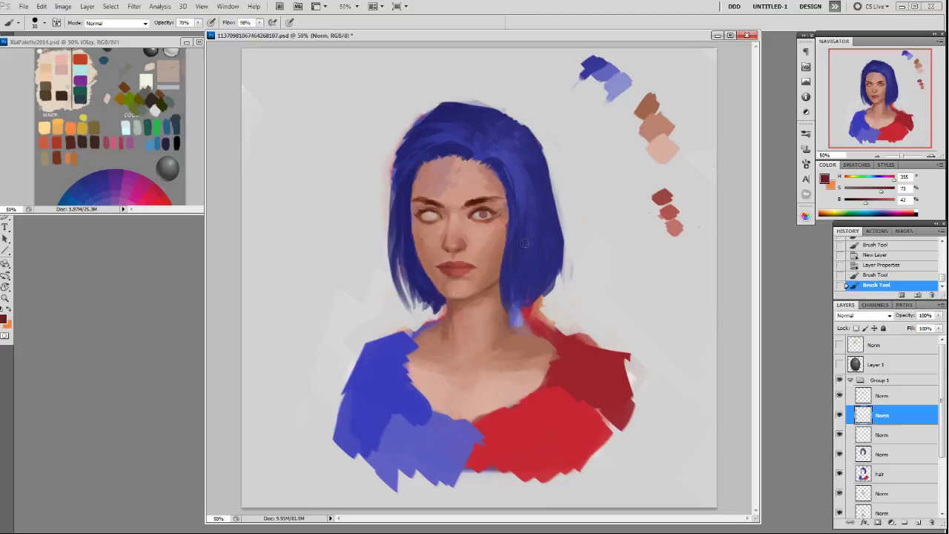
- Strengthen the dark red iris of the viewer's right eye with the brush at 100% opacity
key("0")
left_click(482, 215)
left_click(482, 214)
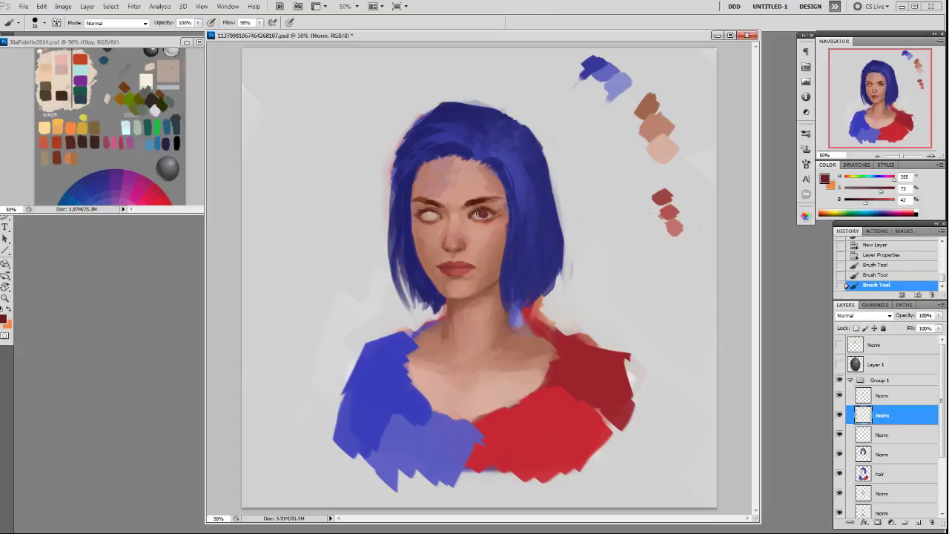
left_click(485, 215)
left_click(482, 215)
left_click(487, 214)
- Paint the iris of the viewer's left eye in the same dark red with a smaller brush
key("bracketleft")
key("bracketleft")
key("bracketleft")
left_click_drag(427, 214, 429, 216)
left_click(429, 216)
left_click(431, 214)
left_click(435, 216)
- Erase the excess around the viewer's left iris to trim it to a round shape
key("e")
left_click(425, 218)
left_click(429, 221)
left_click(426, 216)
key("[")
left_click(428, 216)
left_click(429, 217)
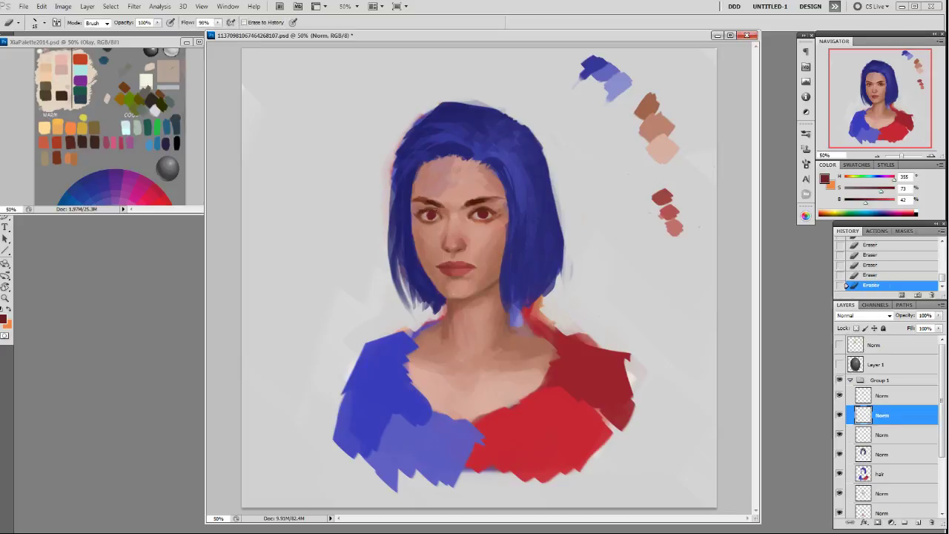
- Refine the outline of the viewer's left iris, alternating dark red brush dabs and the eraser
key("b")
left_click(430, 216)
left_click(430, 215)
left_click(431, 215)
key("e")
left_click(429, 216)
left_click(429, 217)
left_click(429, 217)
left_click(429, 217)
left_click(429, 216)
- Fill in the viewer's left iris with further dark red dabs until it is solid
key("b")
left_click(429, 216)
left_click(429, 216)
left_click(429, 217)
left_click(429, 217)
left_click(429, 216)
left_click(429, 217)
left_click(429, 216)
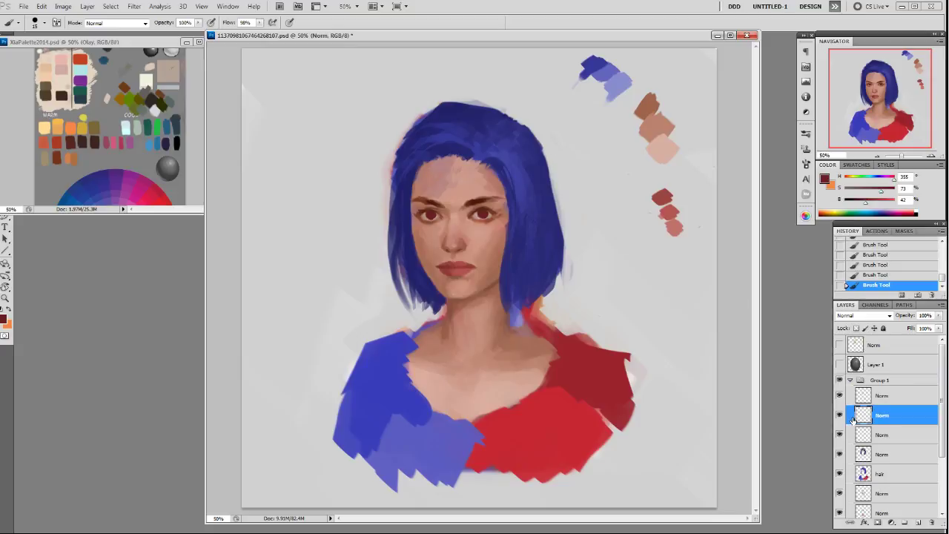
- Lock the iris layer's transparent pixels and paint a lighter red (H 355, S 55, B 56) on the irises
left_click(856, 327)
left_click_drag(881, 193, 871, 207)
left_click(871, 204)
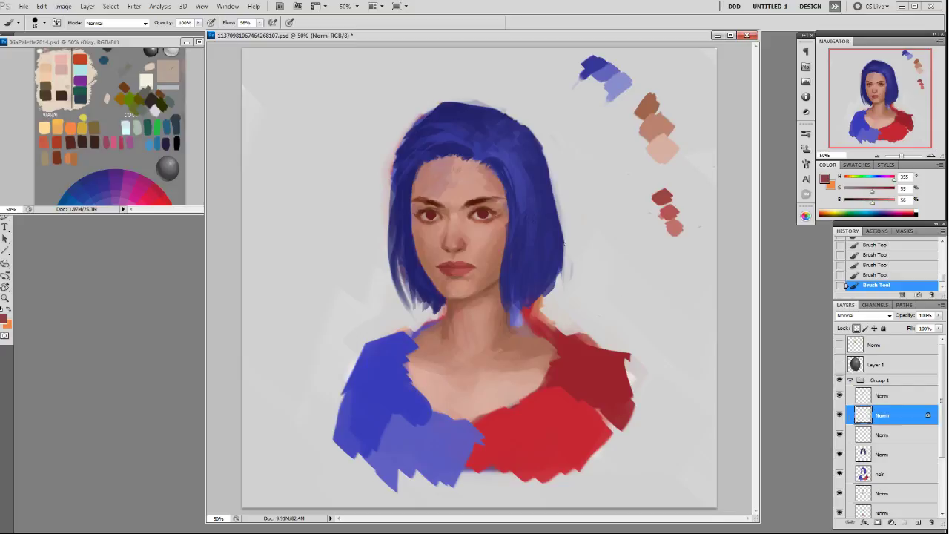
left_click_drag(494, 211, 485, 220)
- Brighten the lower irises using the brush in Color Dodge mode at 20% opacity
left_click(139, 25)
left_click(122, 136)
key("3")
left_click(479, 219)
- Duplicate the iris layer, return the brush to Normal mode and fill the copy with a sampled dark red of H 356, S 73, B 42
left_click_drag(890, 421, 919, 523)
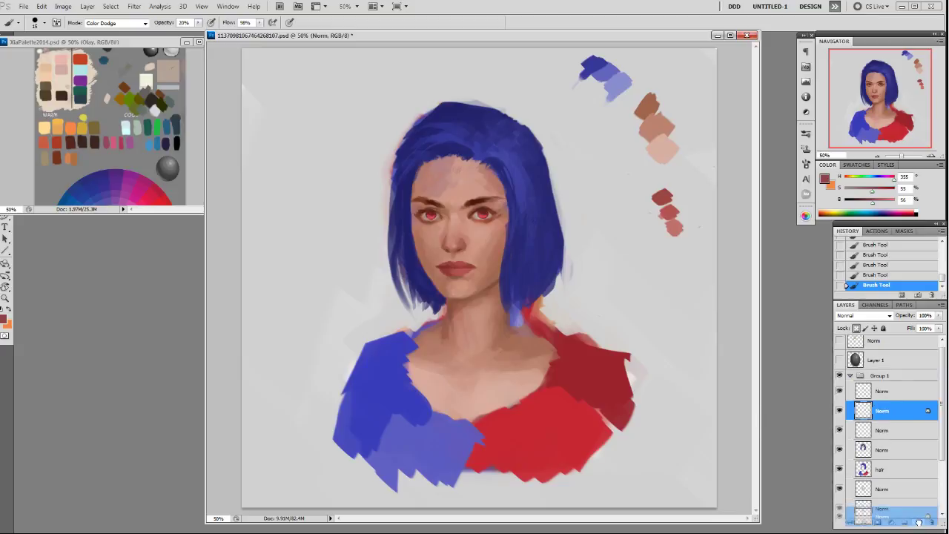
left_click(857, 328)
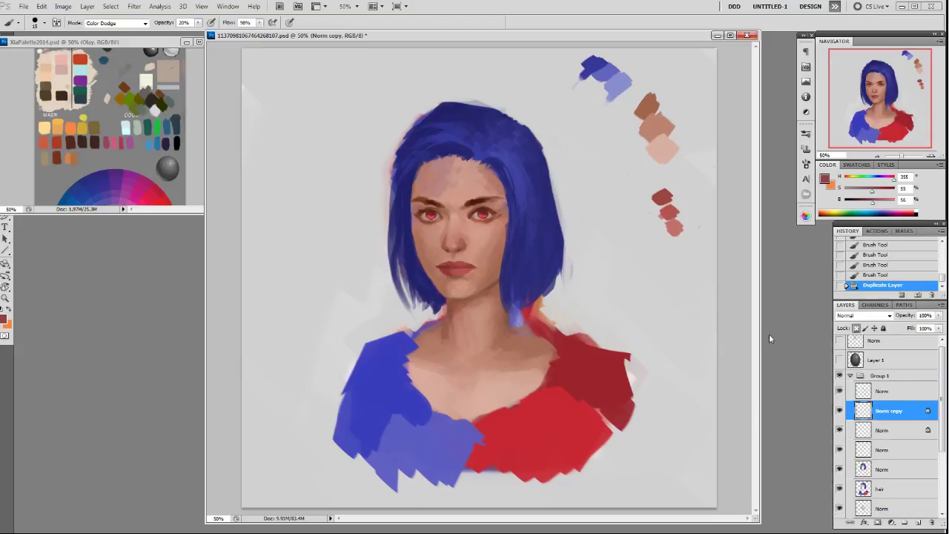
left_click(489, 208, "alt")
left_click(115, 23)
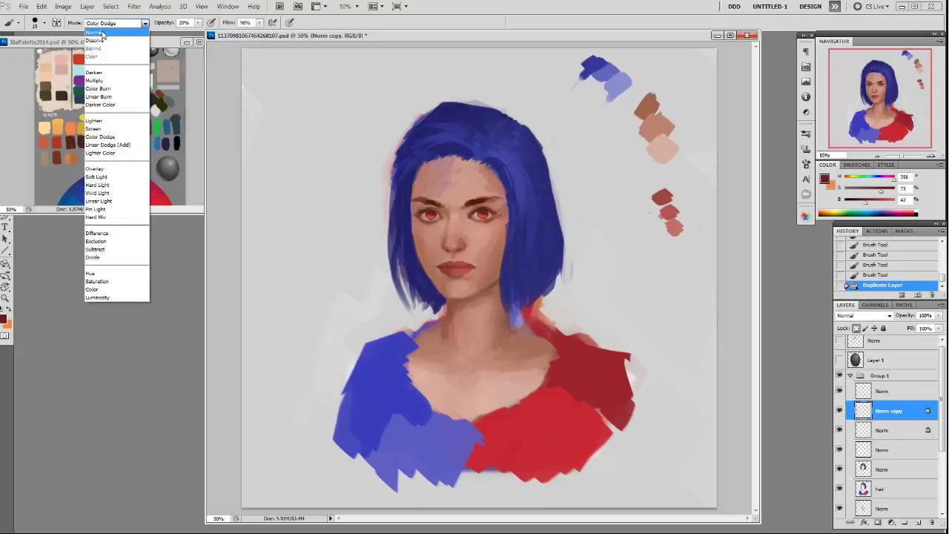
left_click(111, 35)
left_click(742, 379)
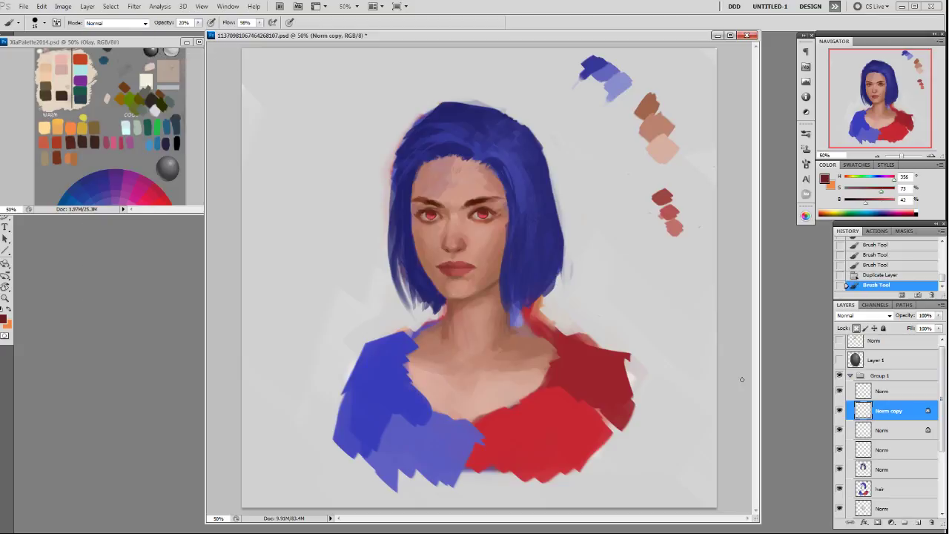
key("alt+BackSpace")
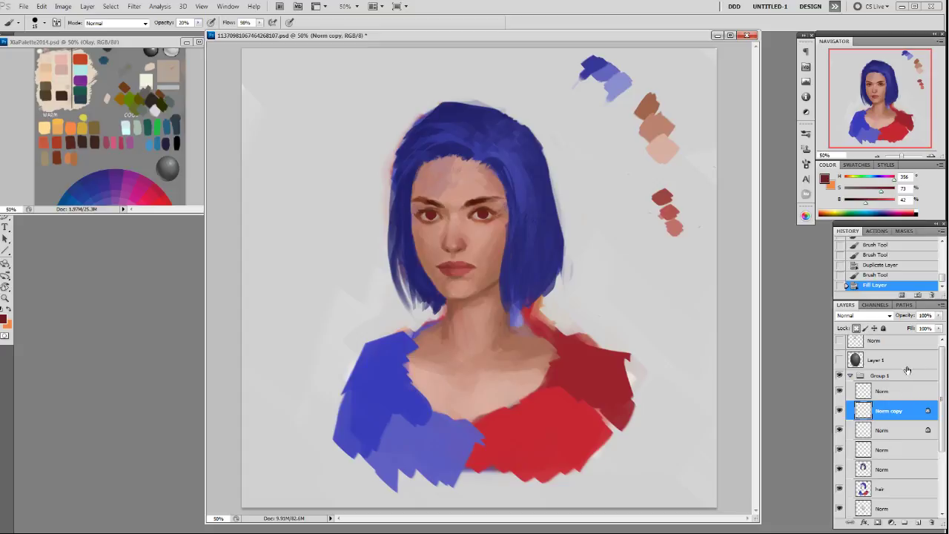
- Unlock the original iris layer's transparent pixels and set the copy's opacity to 77%, keeping the copy's transparency locked
left_click(856, 330)
left_click(892, 427)
left_click(856, 328)
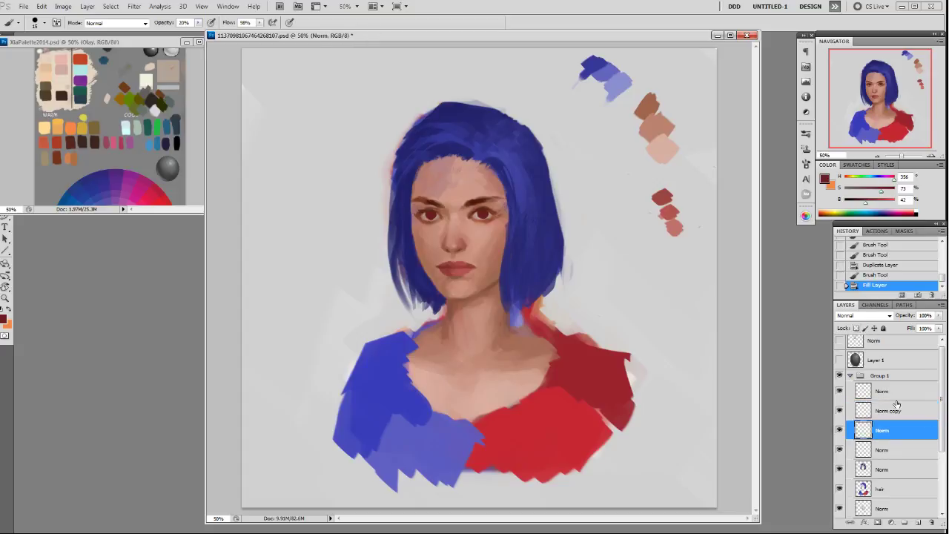
left_click(895, 407)
left_click(939, 317)
left_click_drag(939, 319, 928, 329)
left_click(856, 328)
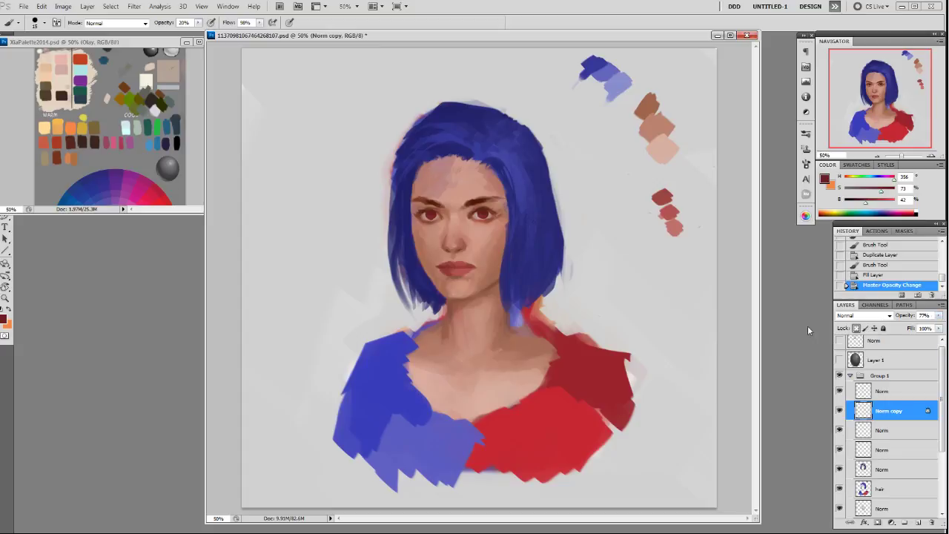
- Shade the viewer's right iris with a sampled reddish brown at 20% brush opacity
left_click(475, 199, "alt")
left_click(481, 219)
left_click(479, 220)
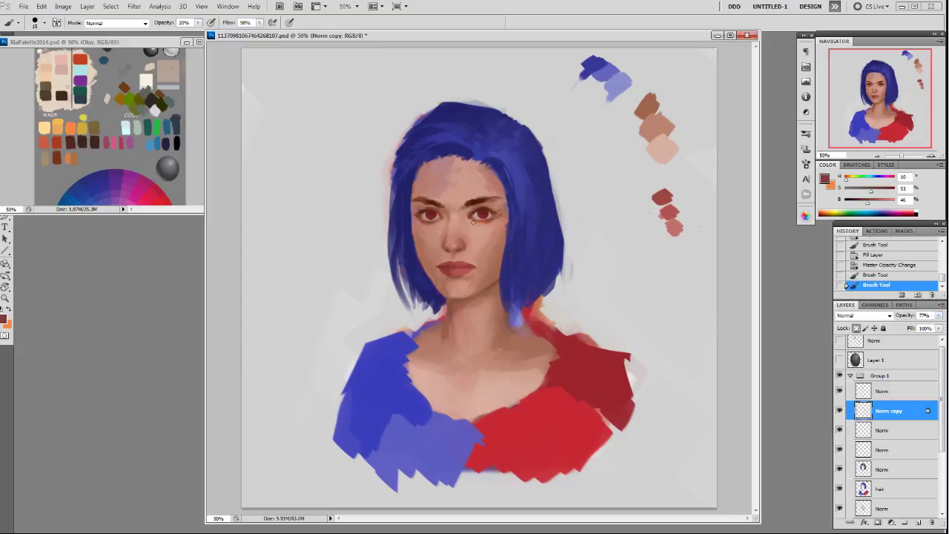
- Paint the pupil with a smaller brush at 100% opacity in very dark brown (H 14, S 84, B 18)
left_click(477, 196, "alt")
key("0")
key("bracketleft")
key("bracketleft")
mouse_move(858, 204)
left_mouse_down()
mouse_move(887, 192)
mouse_move(853, 206)
left_mouse_up()
left_click_drag(479, 212, 481, 214)
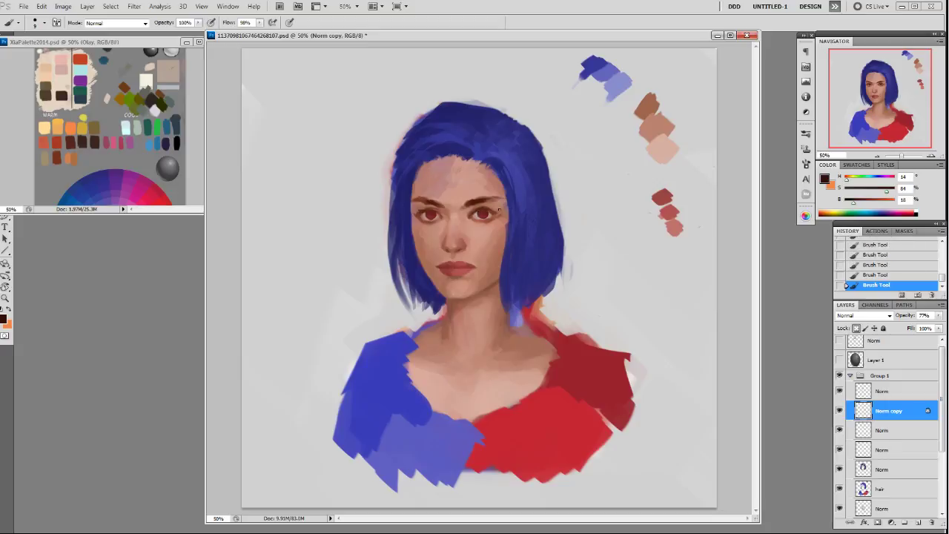
- Refine the irises and pupils with sampled eye tones and a round brush, unlocking the iris copy's transparent pixels
left_click_drag(853, 207, 858, 206)
left_click_drag(860, 204, 859, 204)
key("]")
left_click(441, 212, "alt")
left_click(434, 212, "alt")
right_click(522, 411)
left_click(535, 472)
left_click(734, 376)
key("slash")
mouse_move(883, 192)
left_mouse_down()
mouse_move(869, 191)
mouse_move(869, 202)
mouse_move(856, 190)
mouse_move(879, 201)
left_mouse_up()
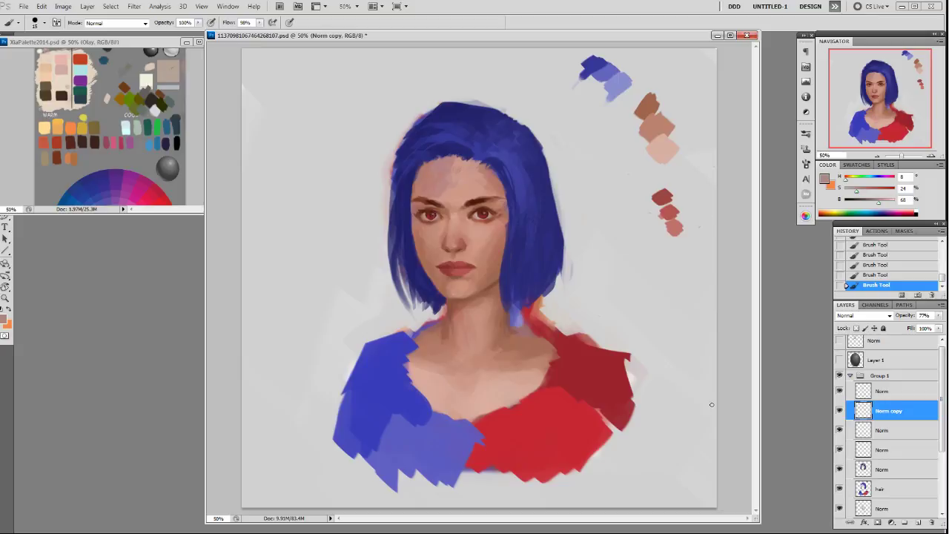
- Paint eye highlights in pale pink (H 8, S 10, B 95) on the layer above the iris copy and compare with the original picture
mouse_move(879, 203)
left_mouse_down()
mouse_move(887, 203)
mouse_move(850, 195)
mouse_move(894, 204)
left_mouse_up()
left_click(905, 388)
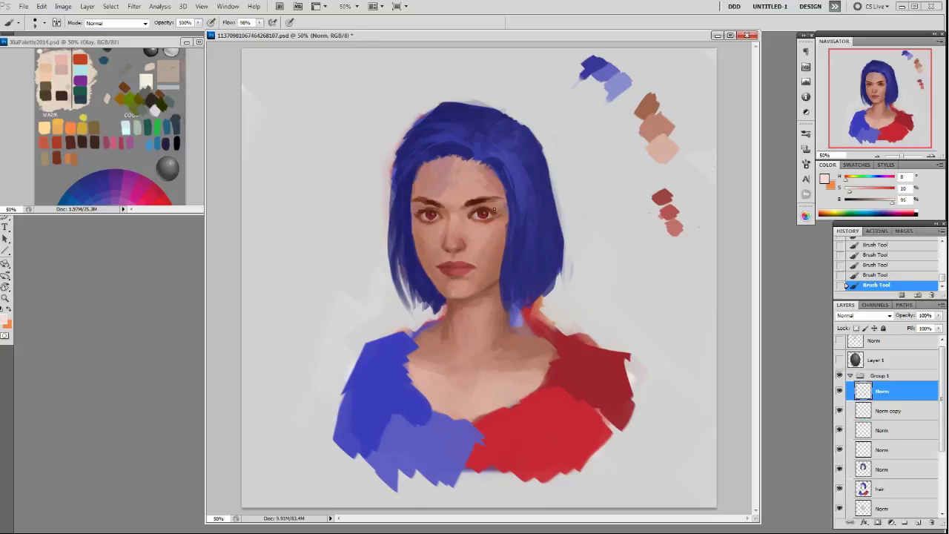
key("3")
left_click(839, 376)
left_click(839, 376)
left_click(839, 376)
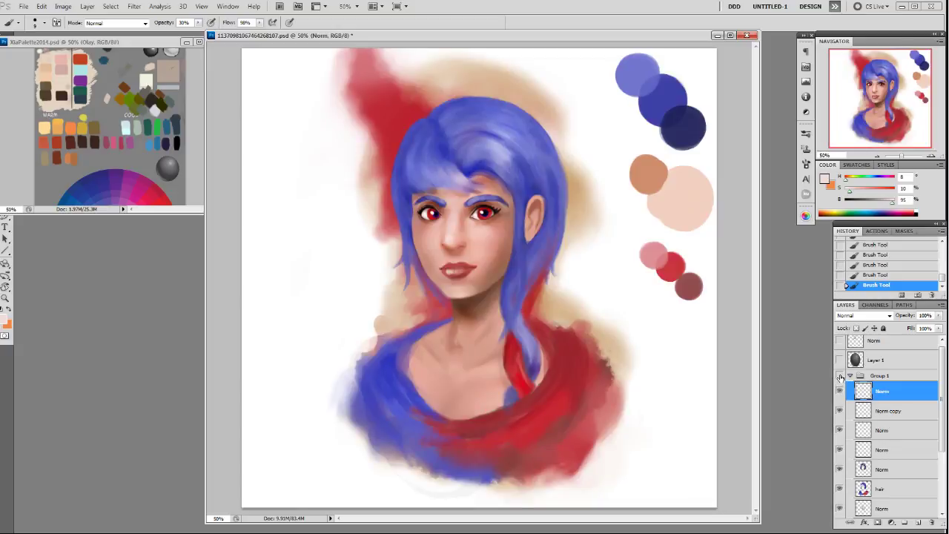
left_click(839, 376)
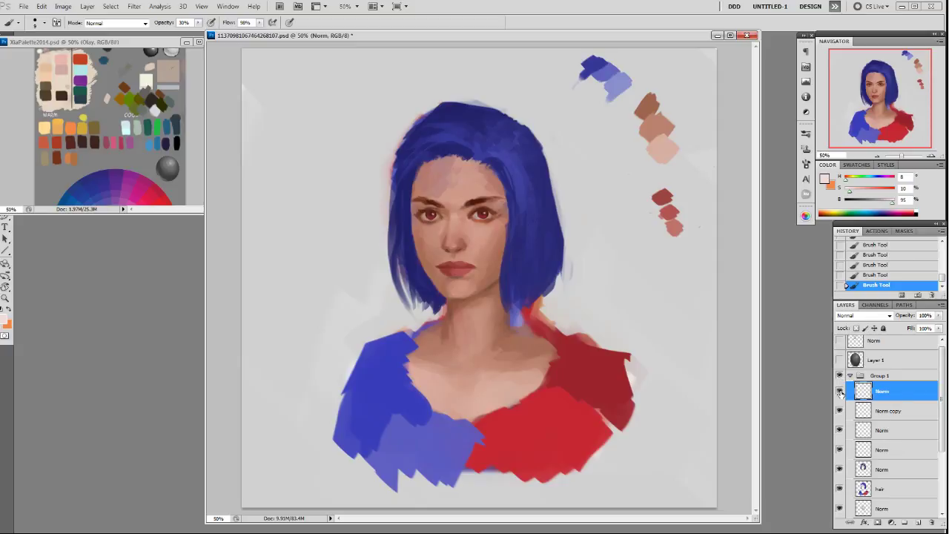
- Add a new layer on top of the group and paint light skin highlights on the face, undoing the stroke along the nose
key("ctrl+shift+alt+n")
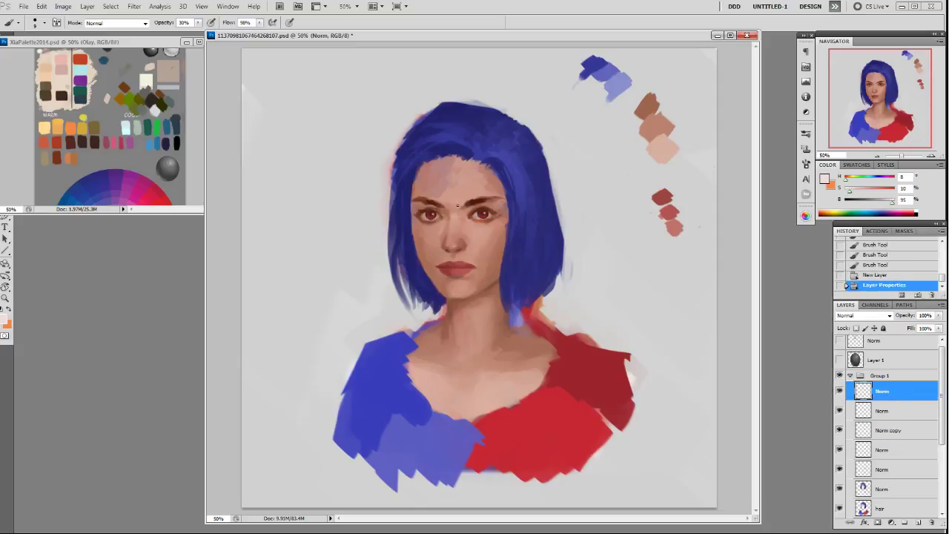
left_click(464, 193, "alt")
left_click_drag(453, 222, 456, 241)
key("ctrl+z")
left_click_drag(501, 201, 498, 206)
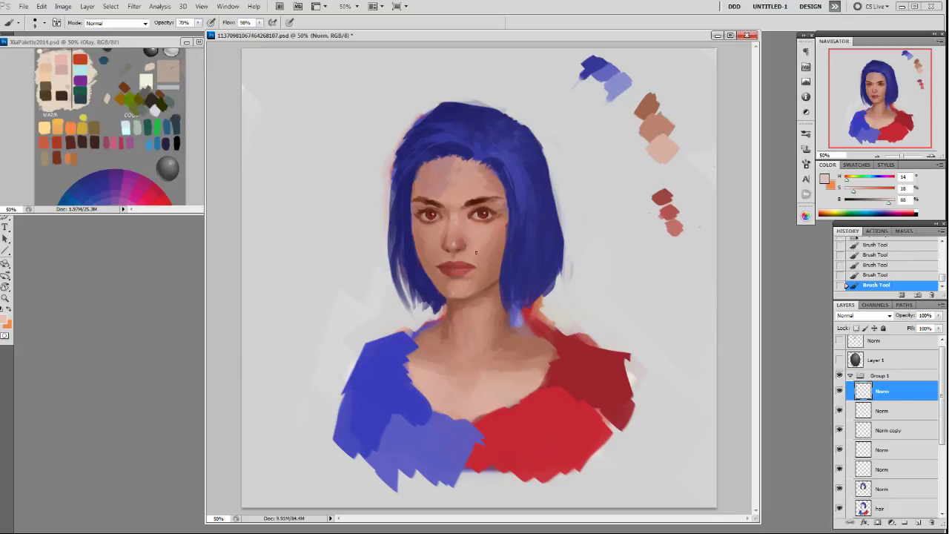
- Try a light skin-tone highlight on the lower lip and clear it again
left_click_drag(457, 272, 459, 272)
key("ctrl+z")
key("3")
key("e")
left_click_drag(454, 271, 459, 272)
- Highlight the lower lip with a lightened lip colour of H 1, S 41, B 75
key("b")
left_click(461, 271, "alt")
left_click_drag(868, 193, 864, 193)
left_click_drag(880, 202, 878, 203)
left_click_drag(457, 270, 464, 273)
key("ctrl+z")
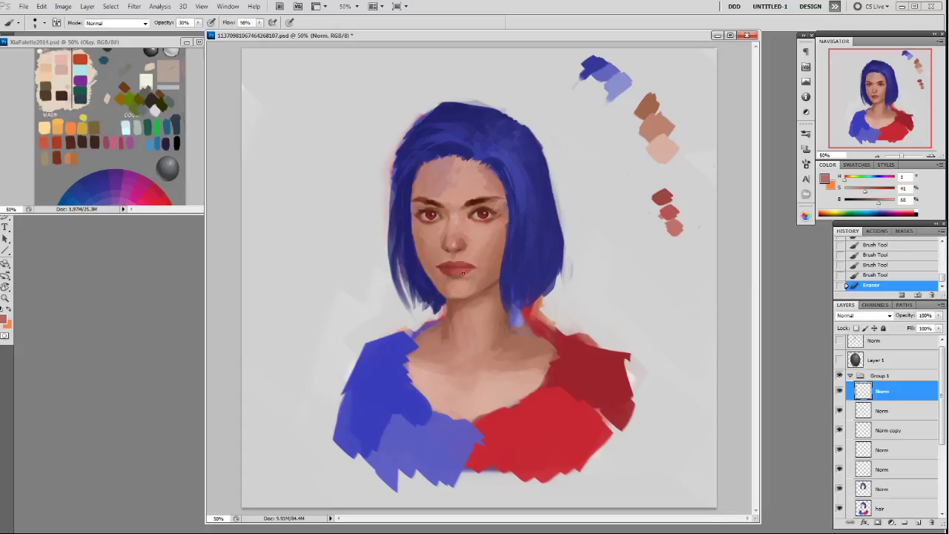
left_click_drag(880, 203, 883, 203)
left_click(457, 271)
- Define the mouth line and corners with a 19 px brush in dark red-brown (H 3, S 75, B 21) and compare with the original picture
right_click(469, 276)
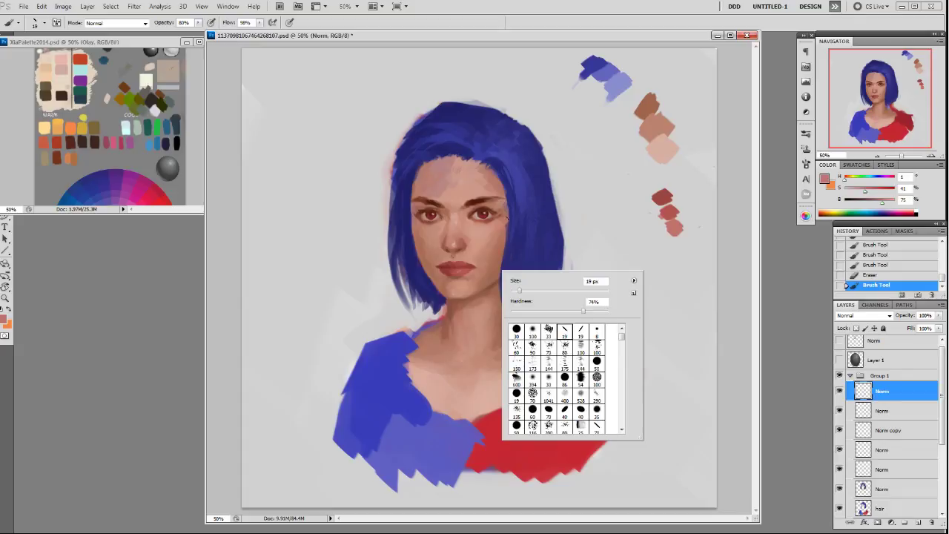
key("Escape")
left_click(857, 201)
left_click(881, 194)
left_click(882, 190)
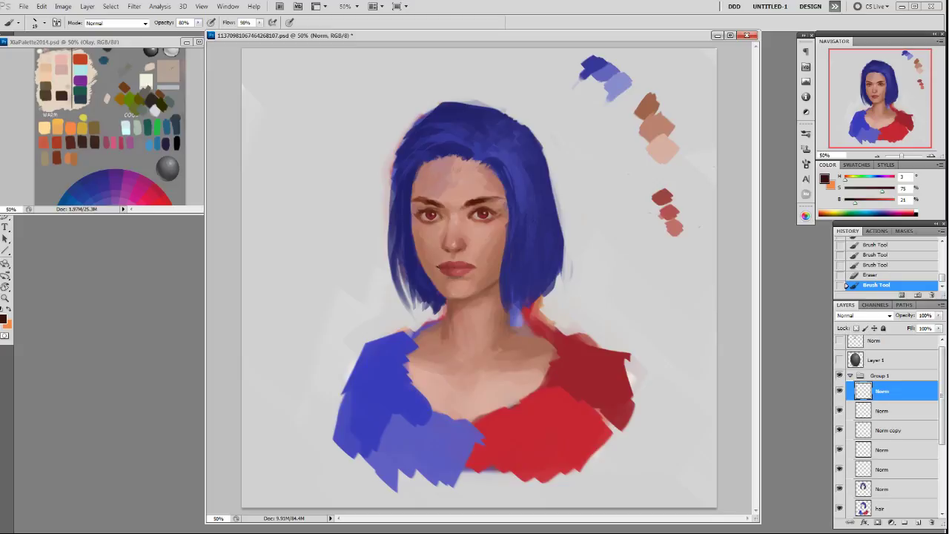
left_click(478, 271)
right_click(529, 222)
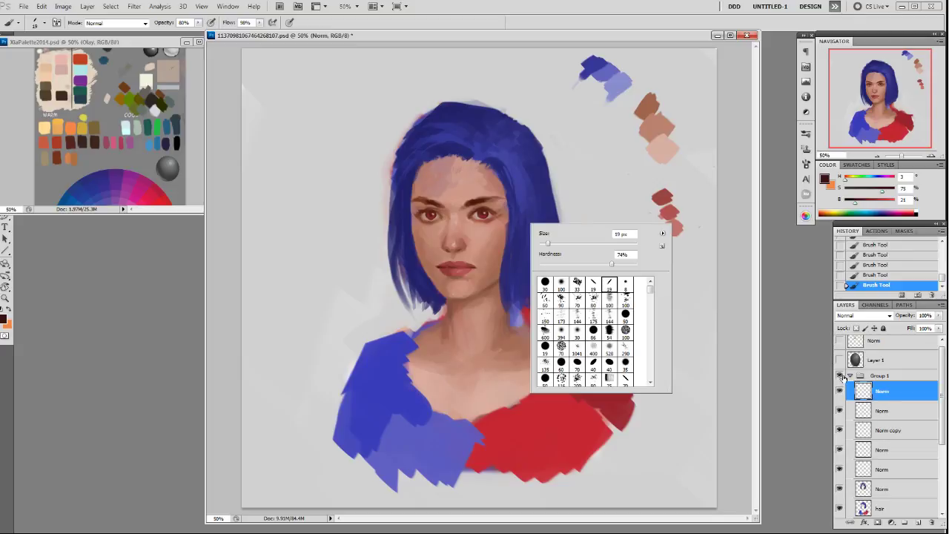
left_click(840, 375)
left_click(840, 376)
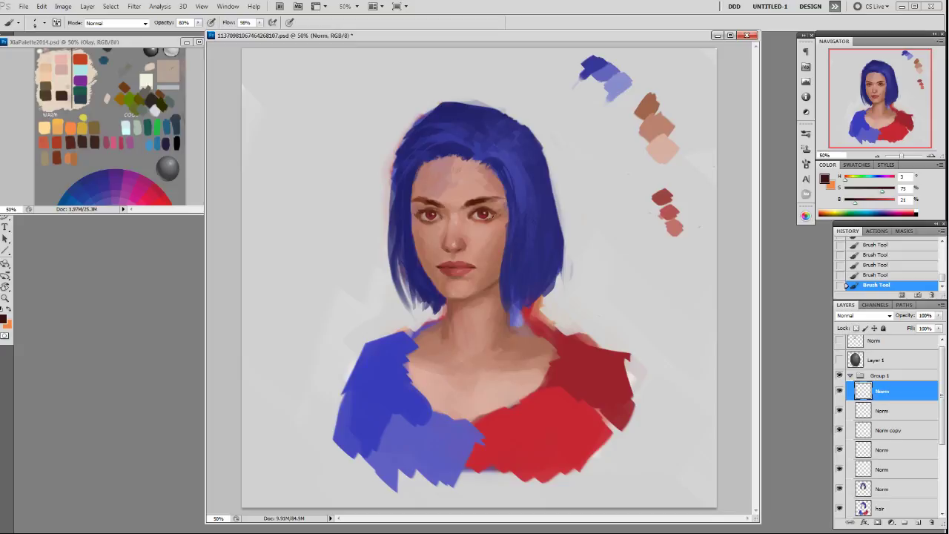
- Touch up the eyes with a light tone of H 16, S 11, B 86 and a red sampled from the red swatches
left_click(484, 219, "alt")
left_click(477, 216, "alt")
left_click_drag(883, 203, 850, 192)
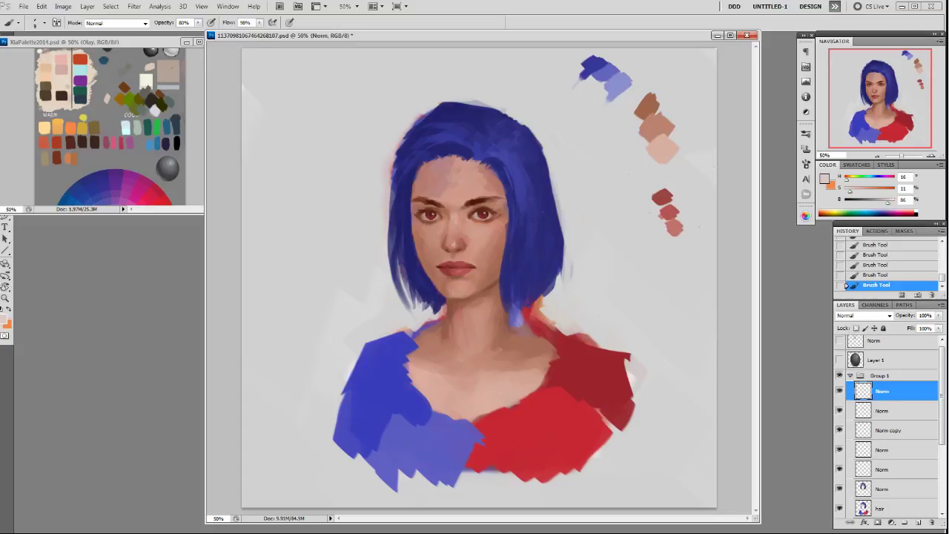
left_click(669, 214, "alt")
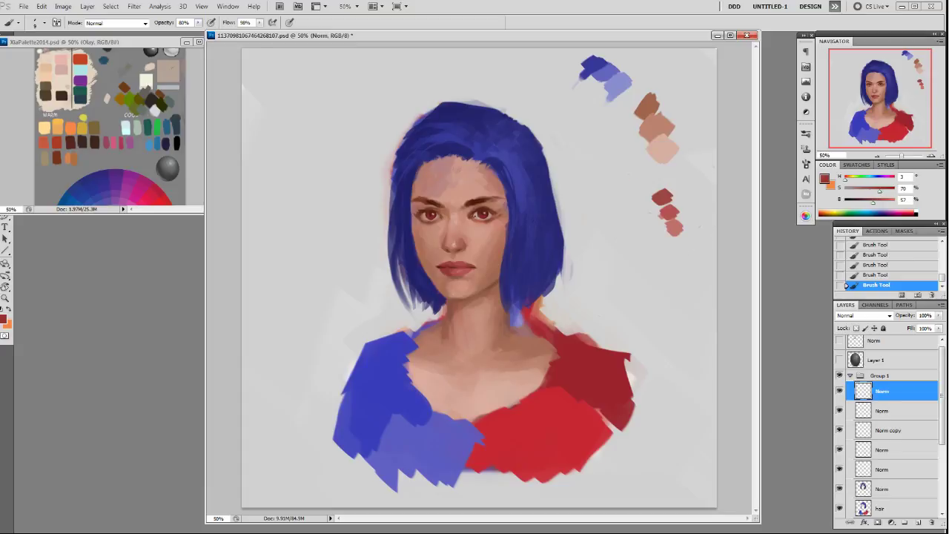
- Refine the nose and inner eye corners with sampled skin and shadow tones, using a 19 px flat brush
left_click(458, 219, "alt")
right_click(472, 225)
double_click(549, 285)
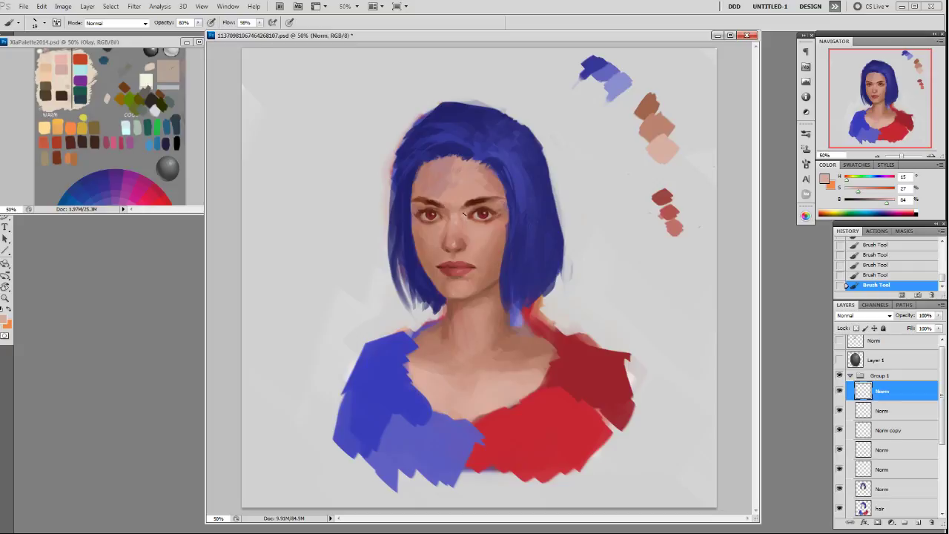
left_click(461, 217, "alt")
left_click(464, 211, "alt")
left_click(471, 222, "alt")
left_click(451, 240, "alt")
left_click(447, 239, "alt")
left_click(442, 200, "alt")
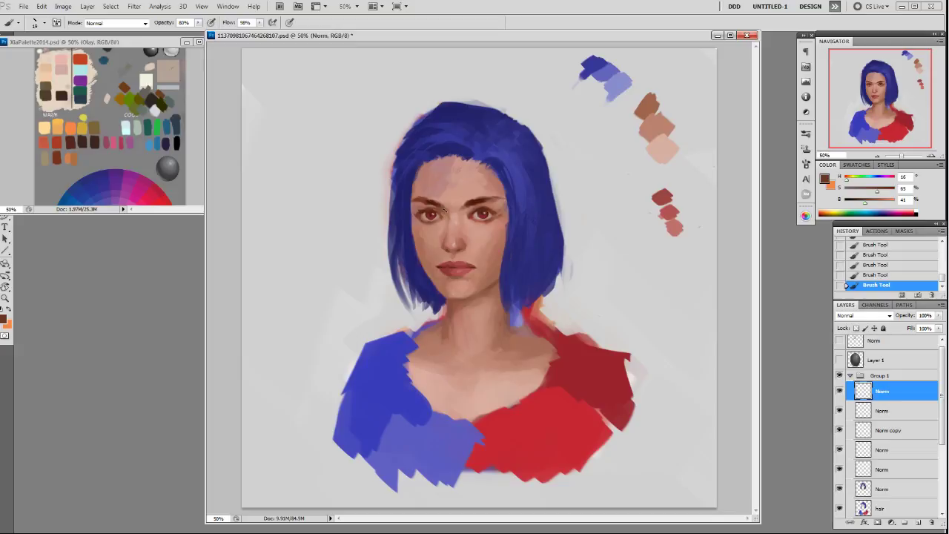
- Refine both eyebrows and the skin around them with sampled brow and skin tones
left_click(473, 205, "alt")
left_click(489, 196, "alt")
left_click(424, 190, "alt")
left_click(436, 197, "alt")
- Sample a blue from the hair (H 239, S 64, B 53), reduce the brush size and add a new top layer
key("ctrl+minus")
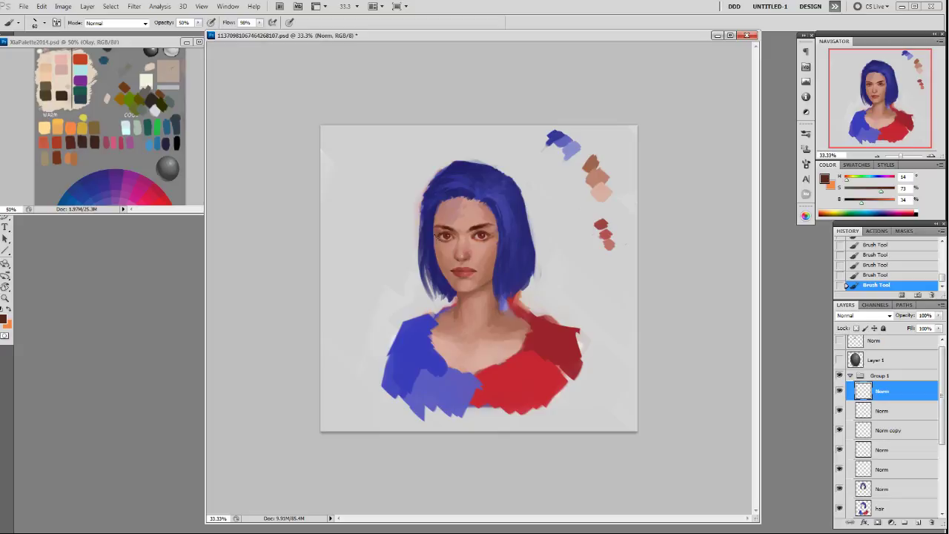
left_click(445, 191, "alt")
key("[")
key("[")
left_click(453, 186, "alt")
key("ctrl+shift+n")
key("ctrl+z")
- Paint blue strands at 50% opacity in the hair beside the face and compare with the original picture
left_click_drag(433, 215, 441, 285)
key("ctrl+z")
left_click_drag(499, 237, 503, 280)
left_click_drag(510, 248, 509, 271)
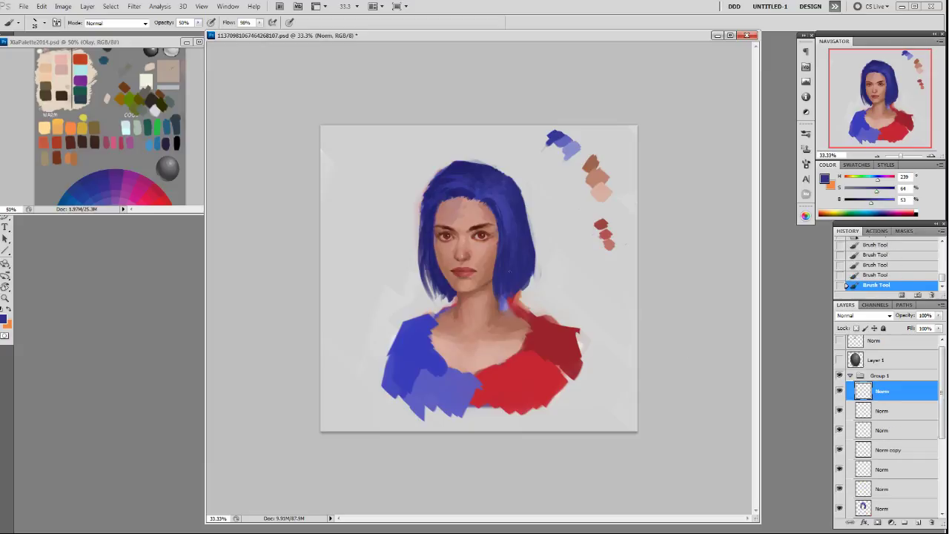
left_click(840, 376)
left_click(840, 376)
- Even out the forehead with skin tones sampled around it, using a brush enlarged to 50 px
key("ctrl+plus")
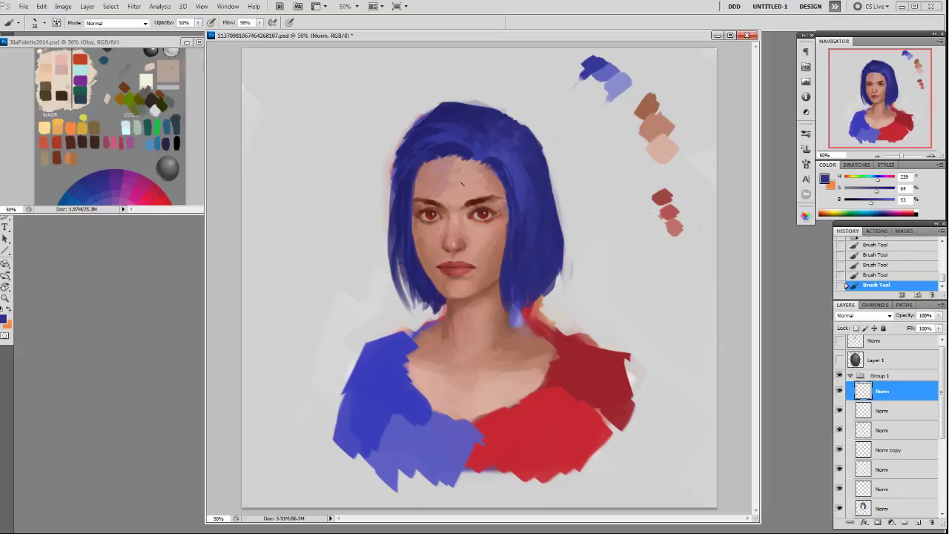
left_click(453, 186, "alt")
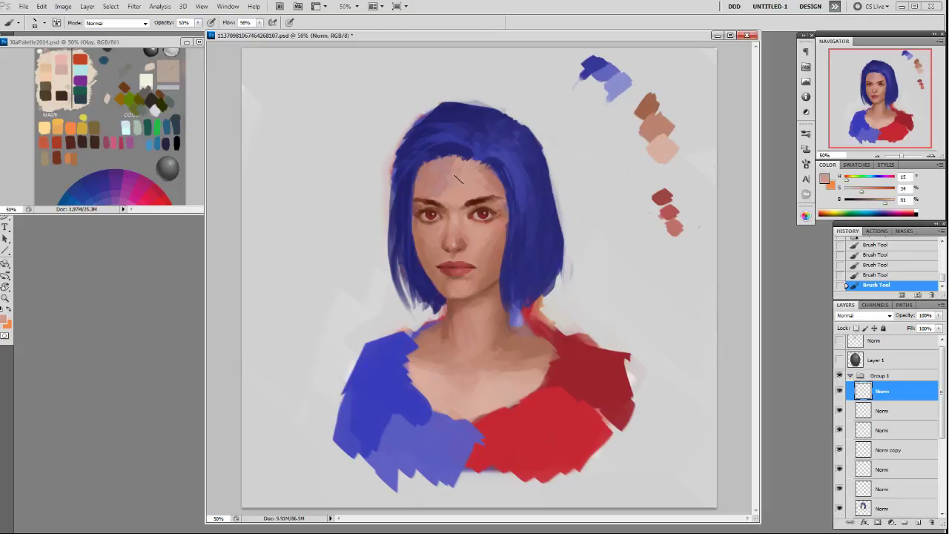
key("bracketright")
key("bracketright")
key("bracketright")
key("bracketright")
key("bracketright")
left_click_drag(439, 187, 451, 182)
left_click(463, 187, "alt")
left_click(423, 170, "alt")
- Blend both cheeks with sampled skin tones, then sample the nose and a dark brow brown (H 14, S 83, B 28)
left_click(439, 243, "alt")
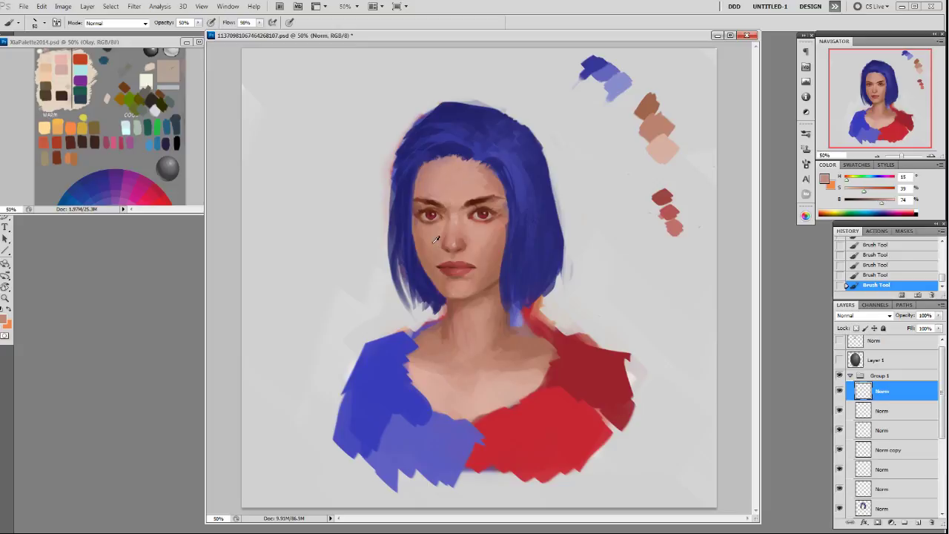
left_click_drag(431, 249, 447, 223)
left_click(487, 230, "alt")
left_click_drag(494, 228, 479, 254)
left_click(457, 238, "alt")
left_click(457, 235, "alt")
left_click(479, 197, "alt")
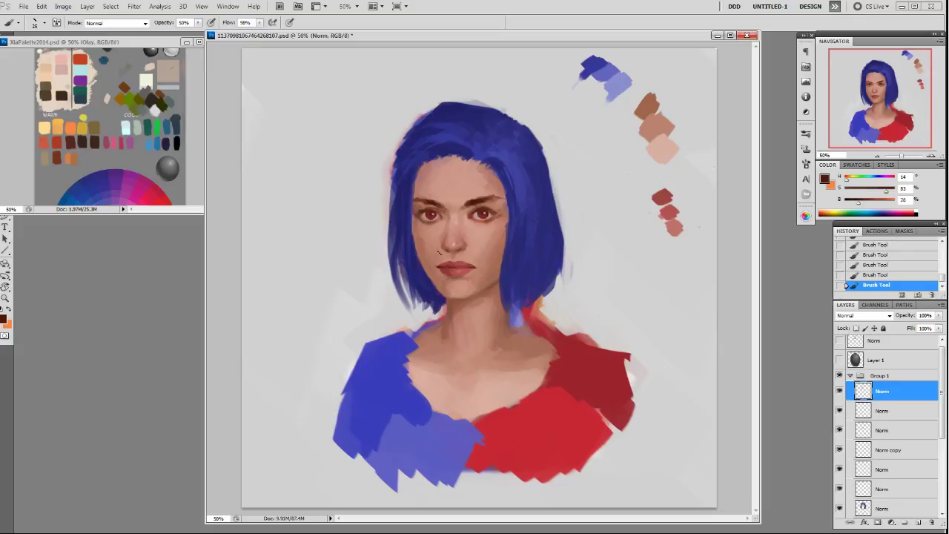